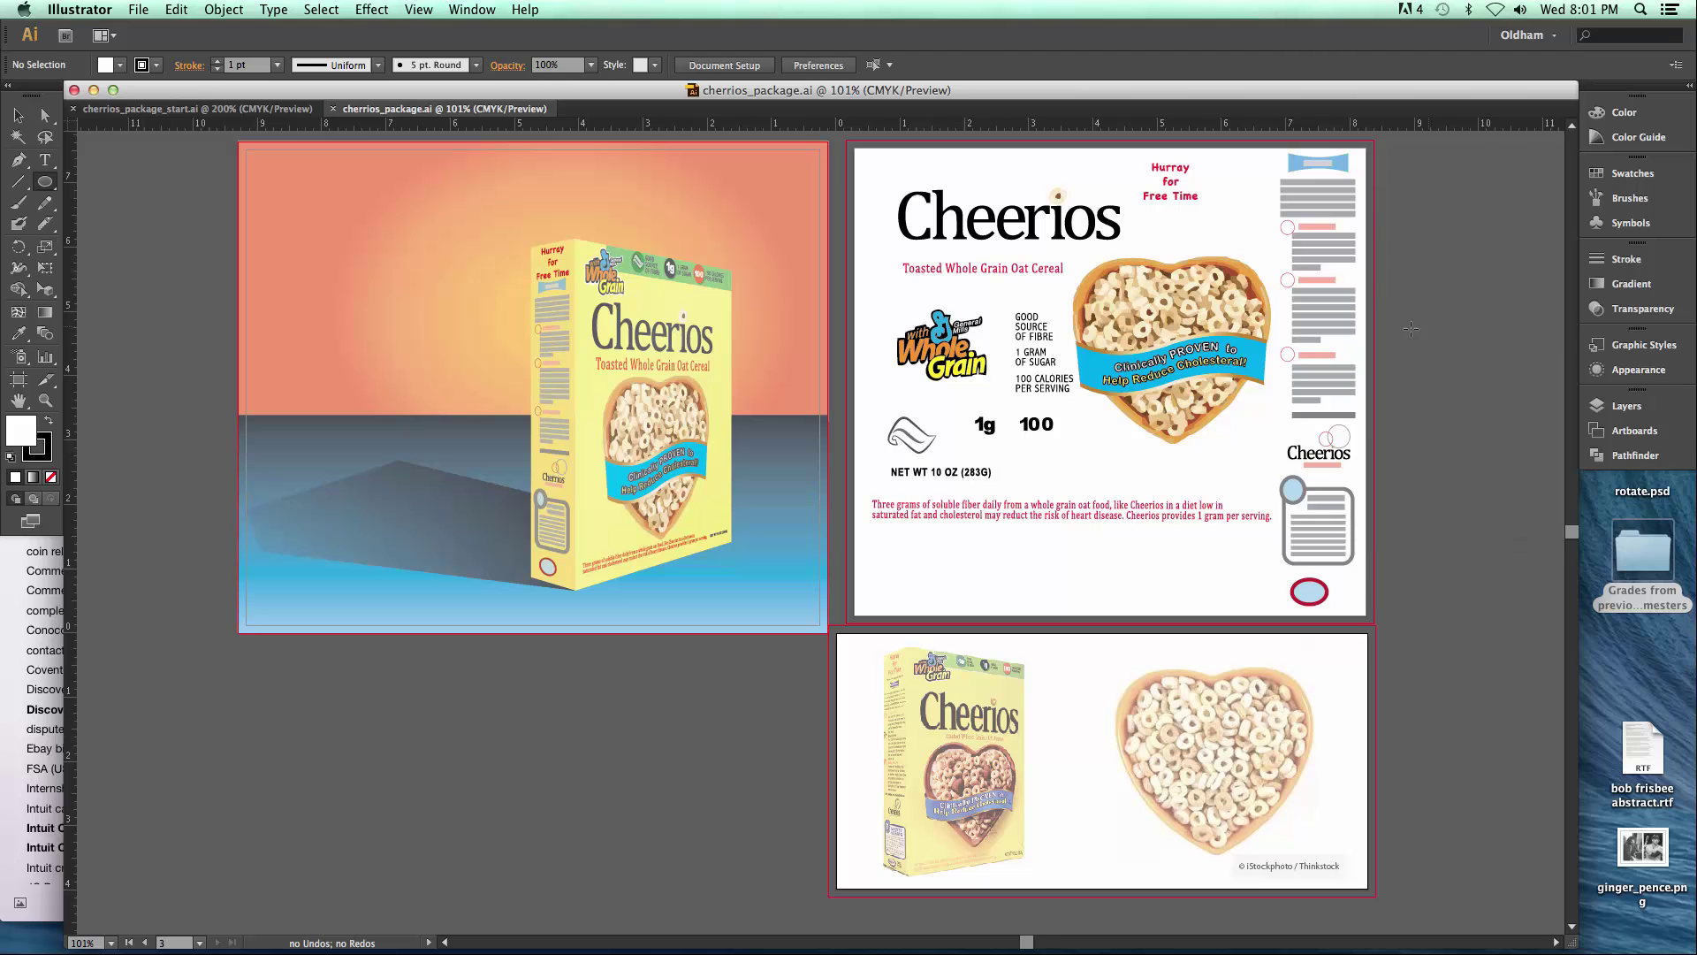
- Hide the rulers, try moving the yellow front panel of the finished Cheerios box, and undo the move
{"action": "key", "text": "super+r"}
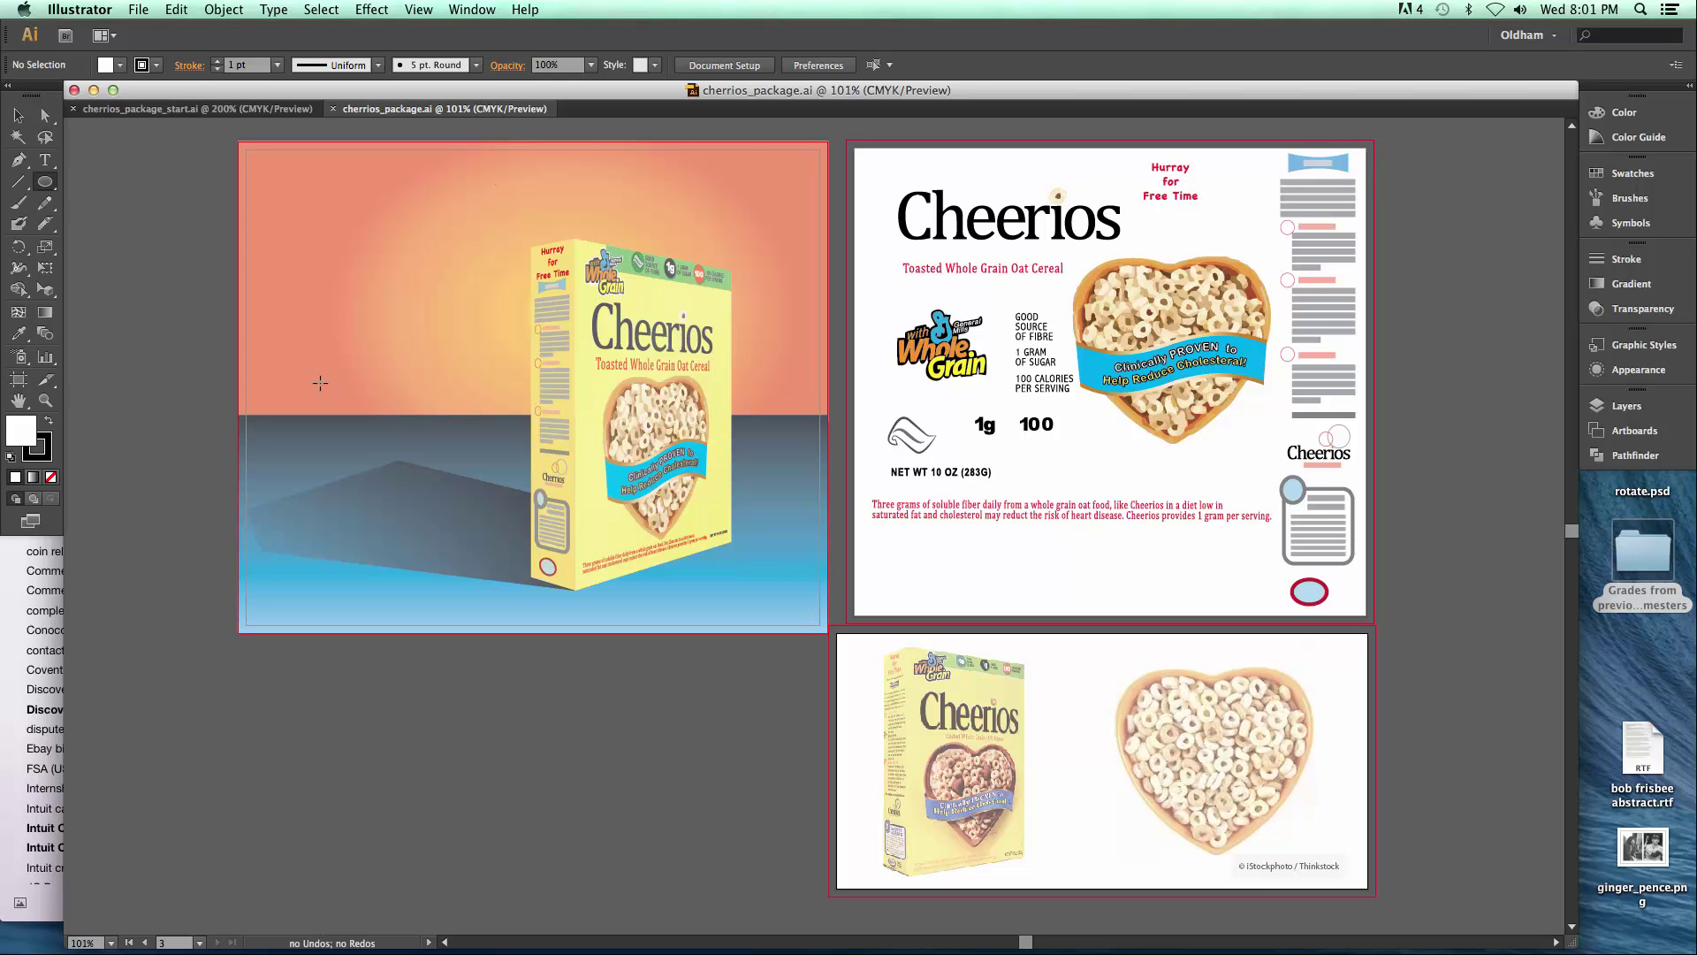
{"action": "left_click", "coordinate": [17, 115]}
{"action": "left_click_drag", "start_coordinate": [707, 378], "coordinate": [724, 389]}
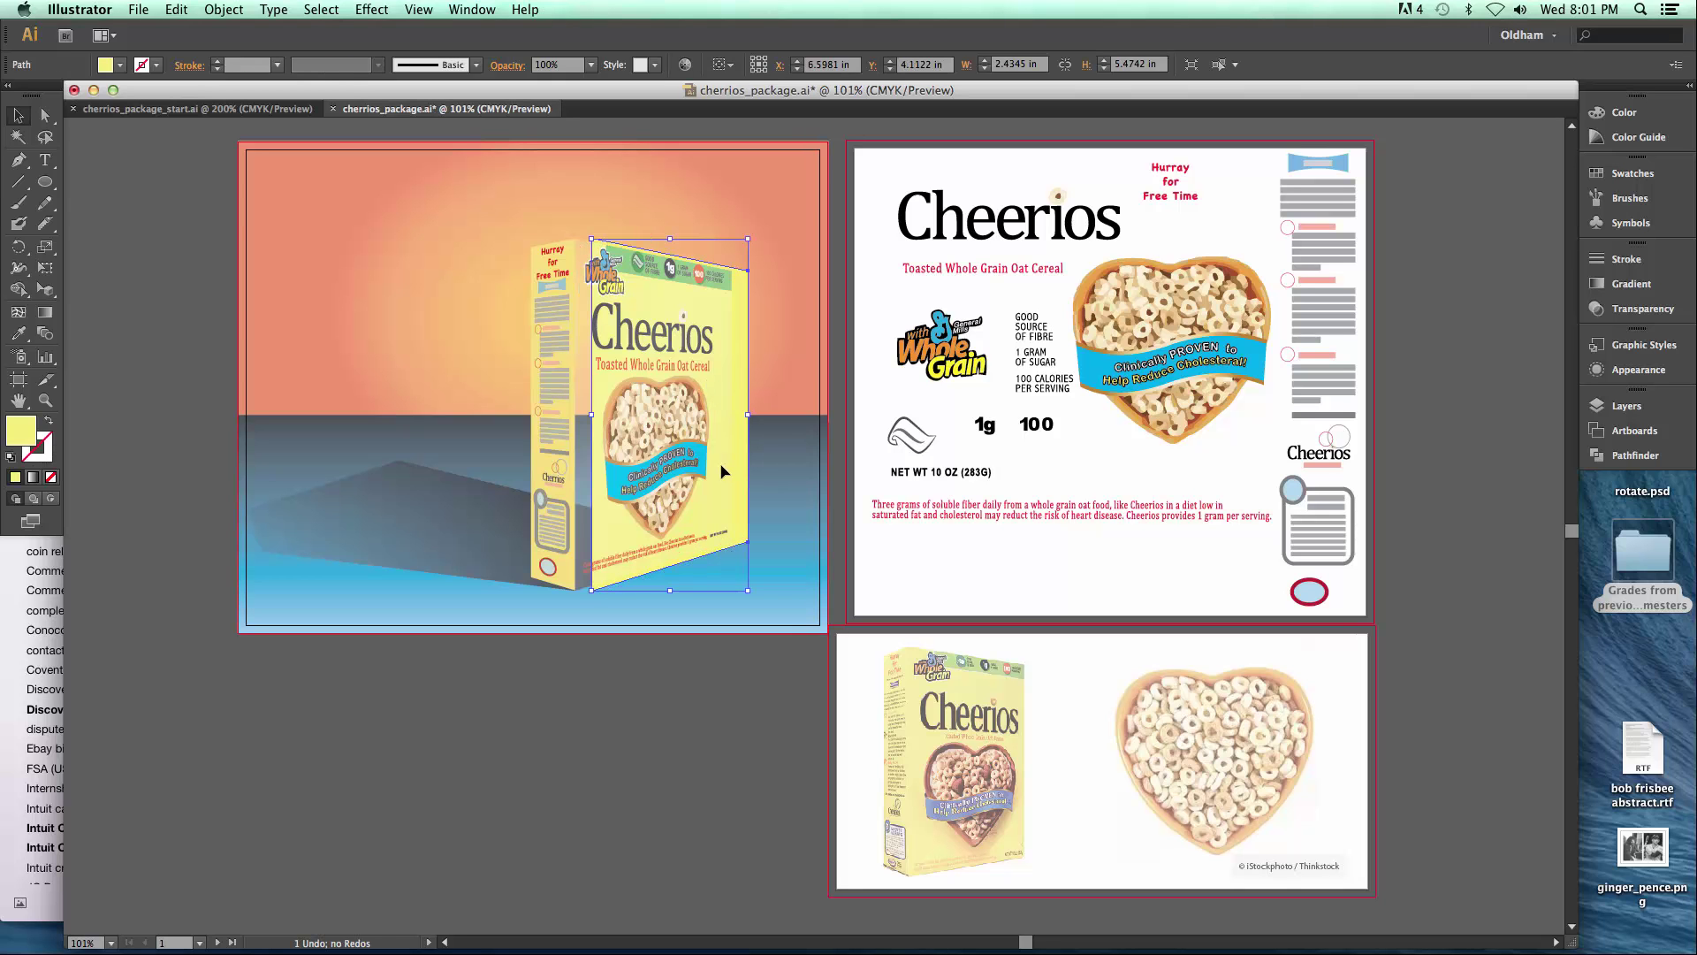
{"action": "key", "text": "super+z"}
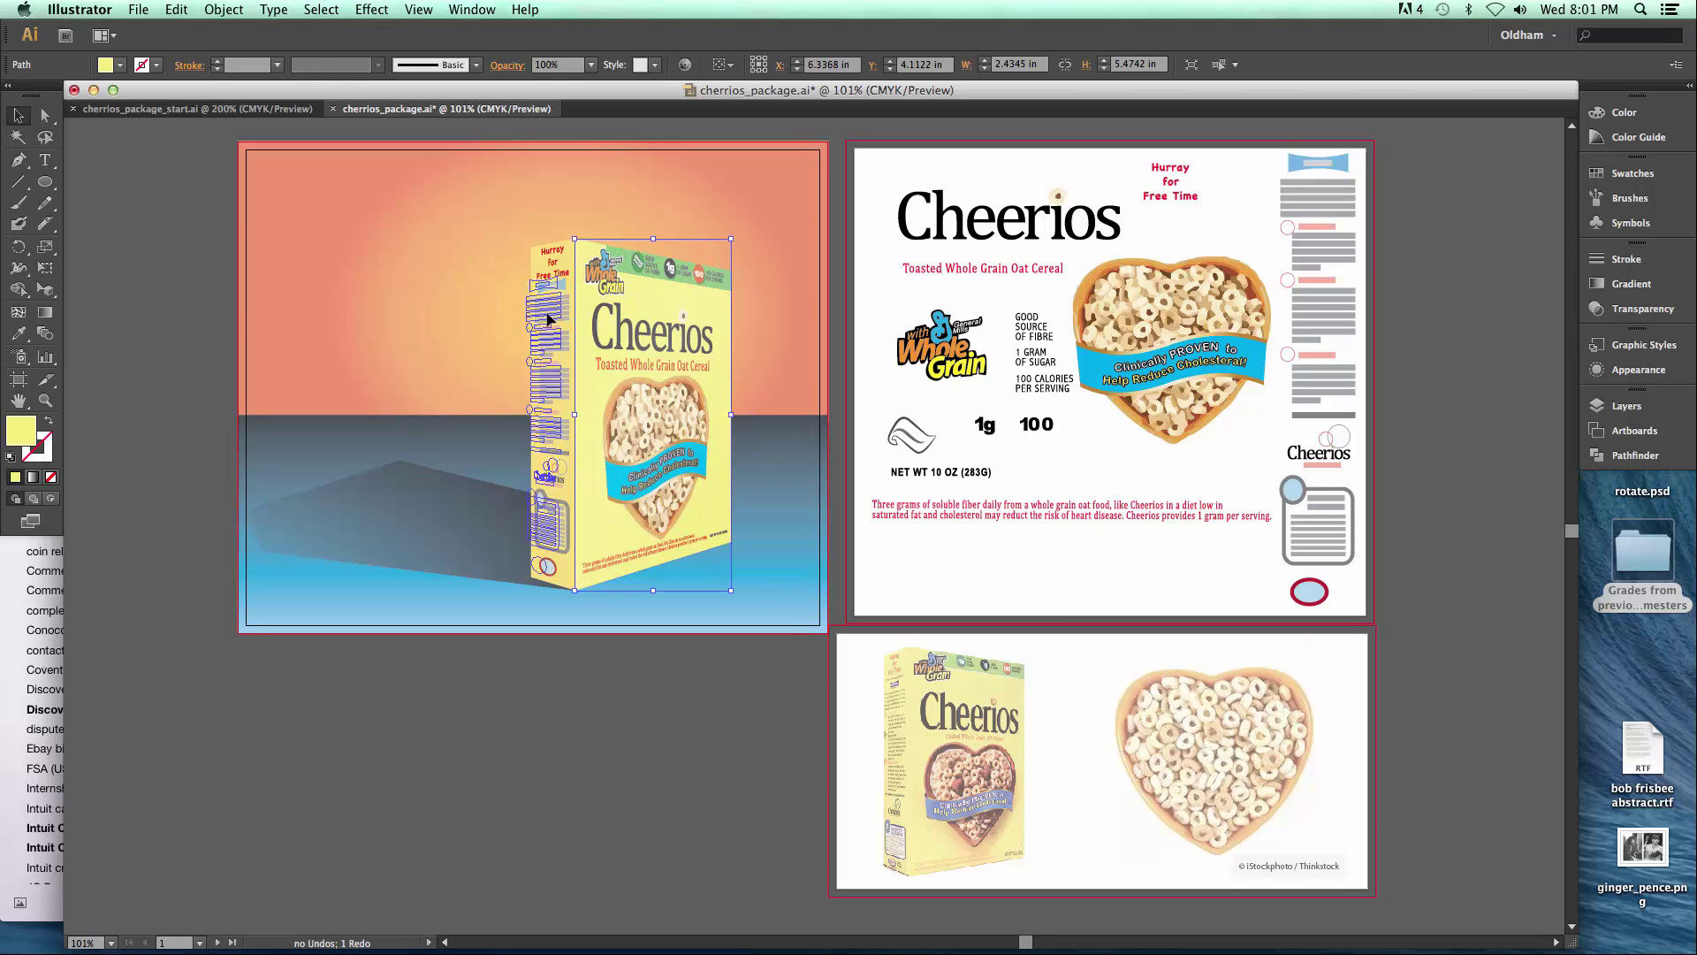
- Try moving the finished box's banner lettering, cereal heart and cast shadow, and undo these moves
{"action": "left_click", "coordinate": [556, 321]}
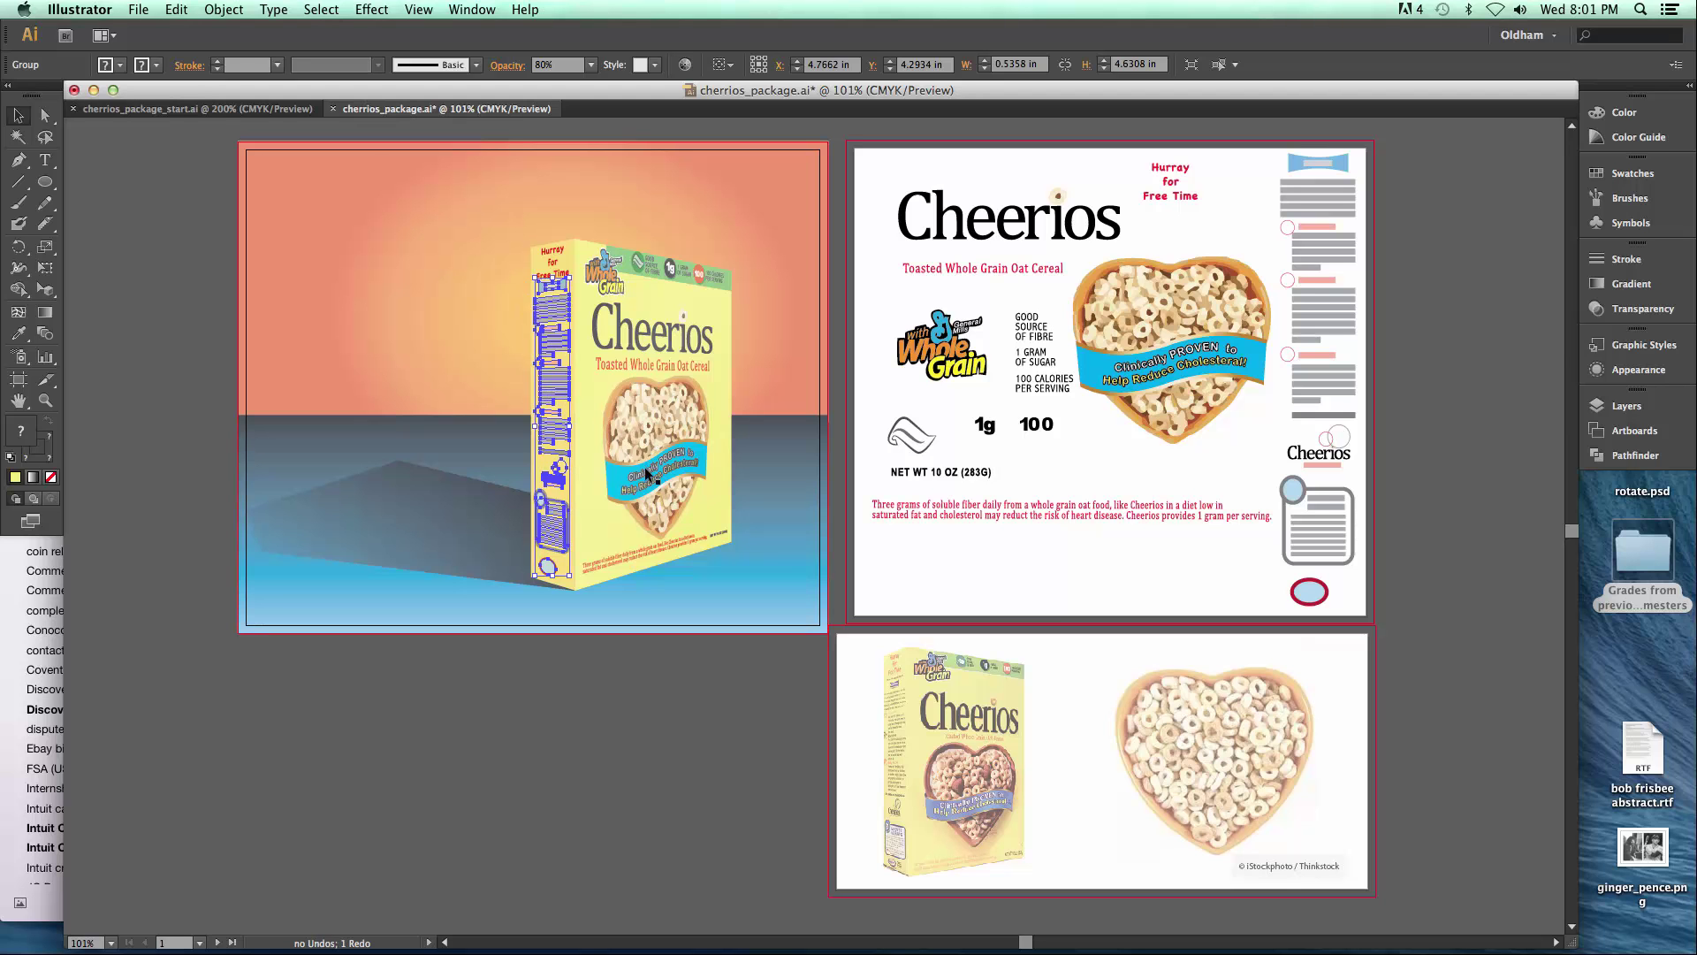
{"action": "left_click_drag", "start_coordinate": [650, 464], "coordinate": [666, 539]}
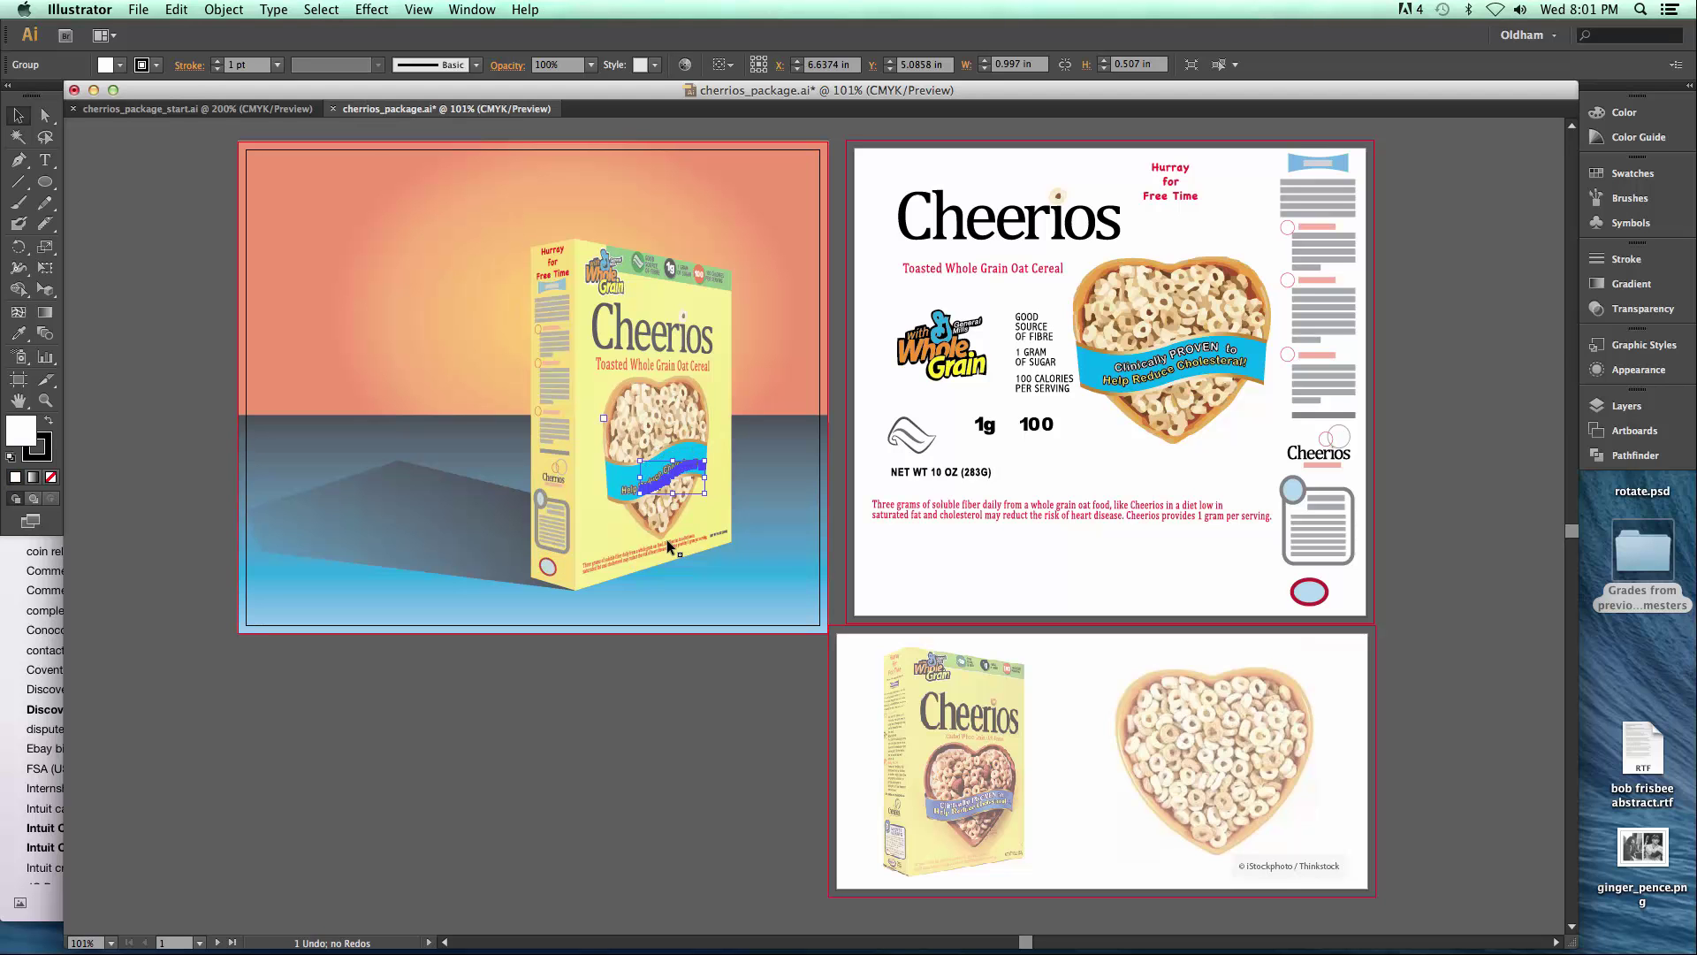
{"action": "left_click", "coordinate": [665, 414]}
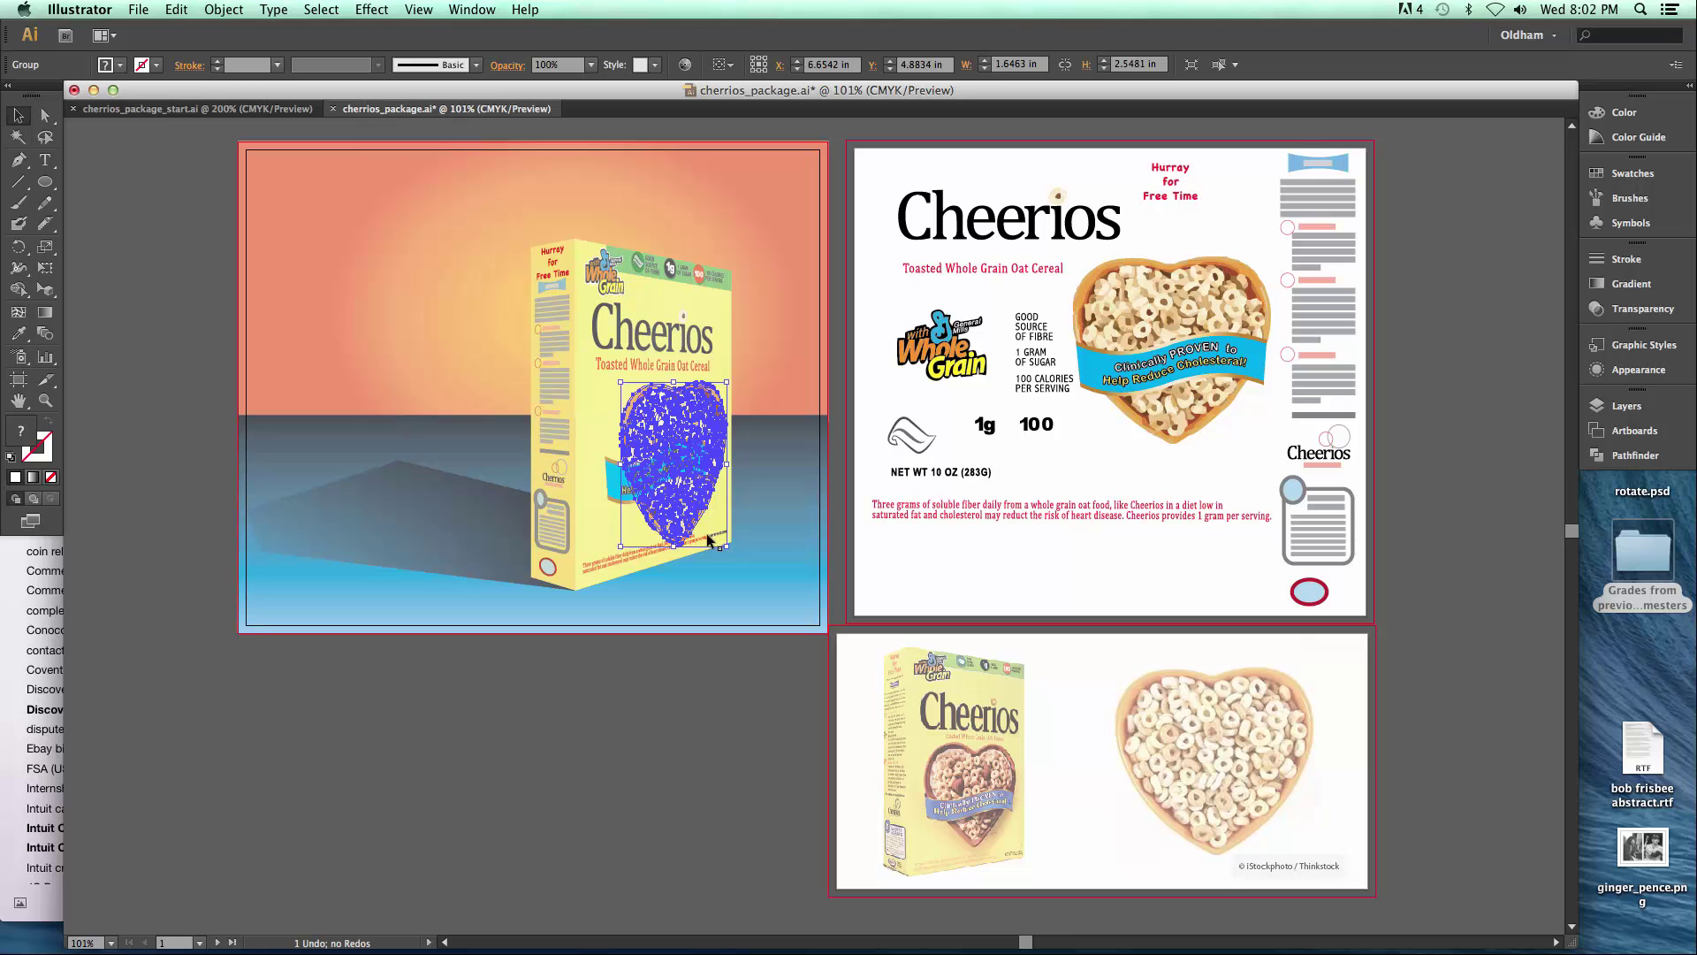
{"action": "key", "text": "super+z"}
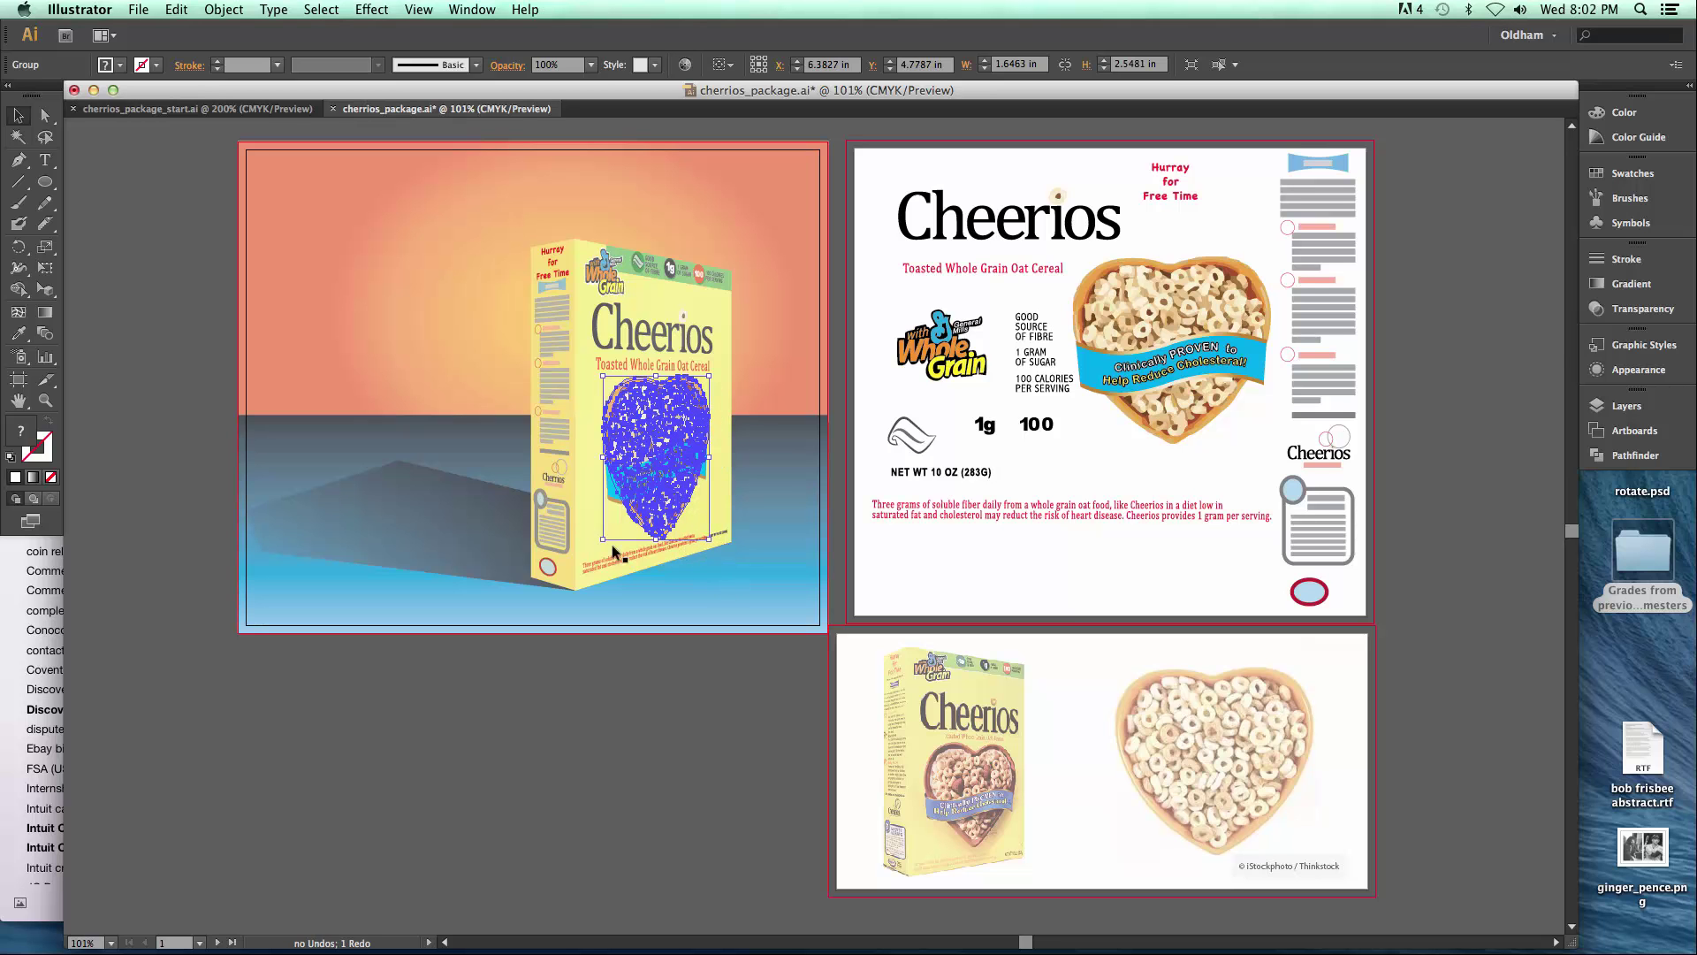
{"action": "left_click_drag", "start_coordinate": [480, 532], "coordinate": [394, 518]}
{"action": "key", "text": "super+z"}
{"action": "key", "text": "super+z"}
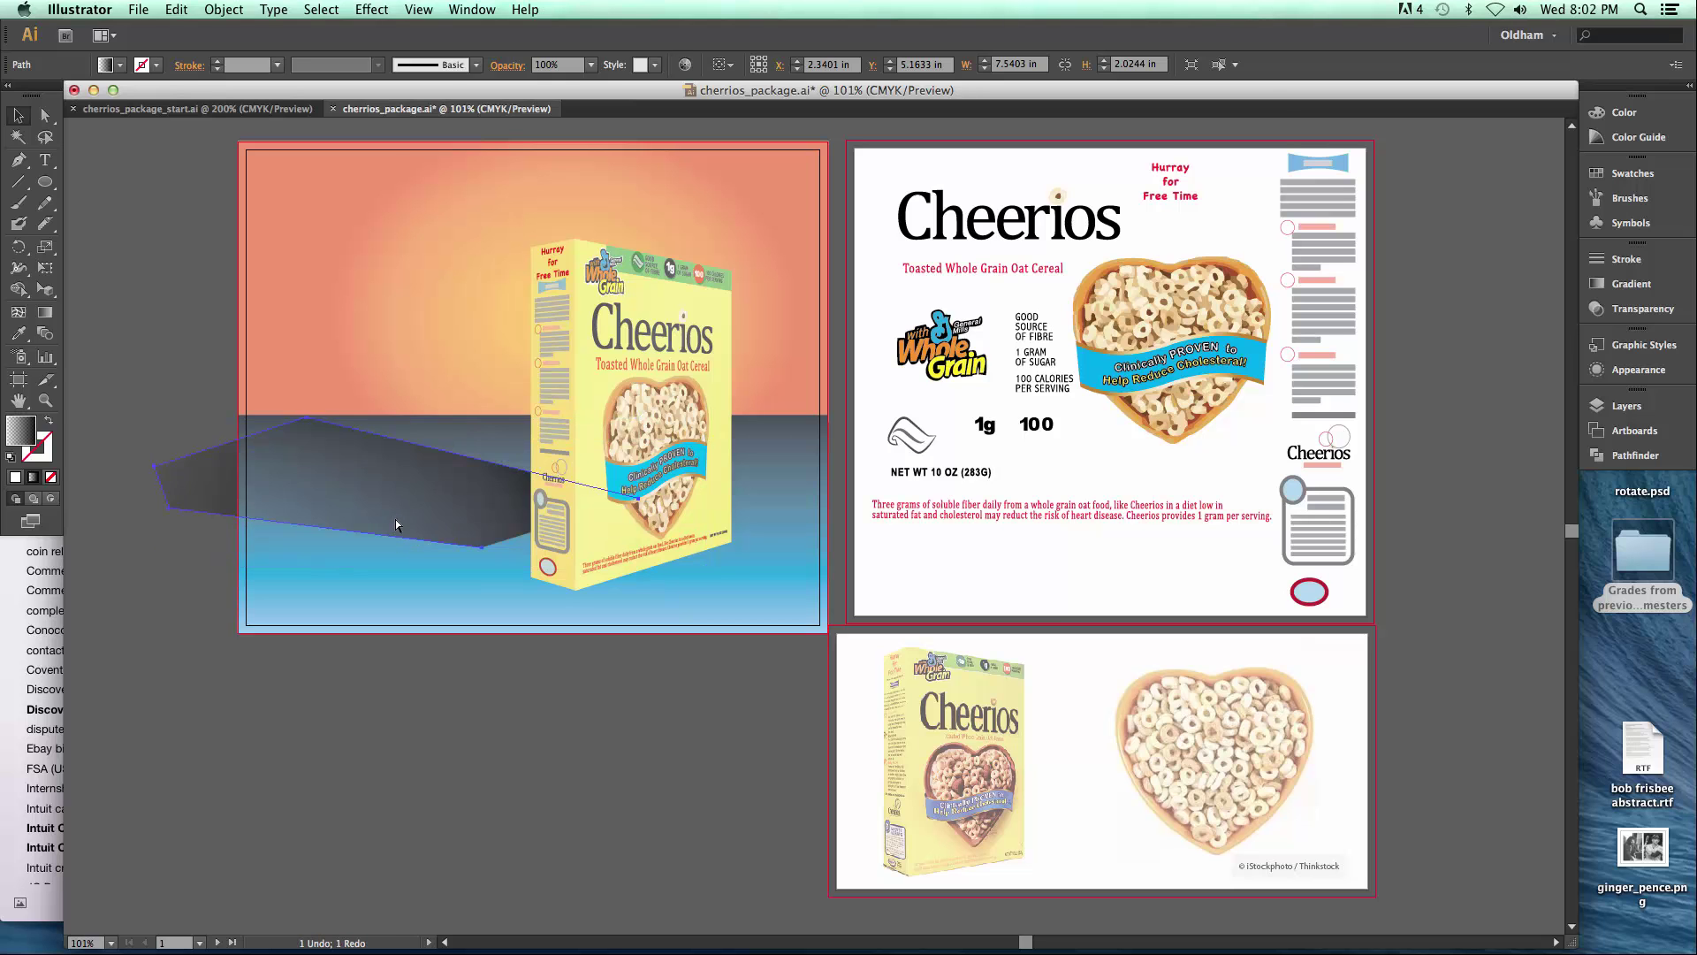
- Inspect the blue floor and orange sky backgrounds, and examine the finished box and the flat component artwork up close
{"action": "left_click", "coordinate": [762, 454]}
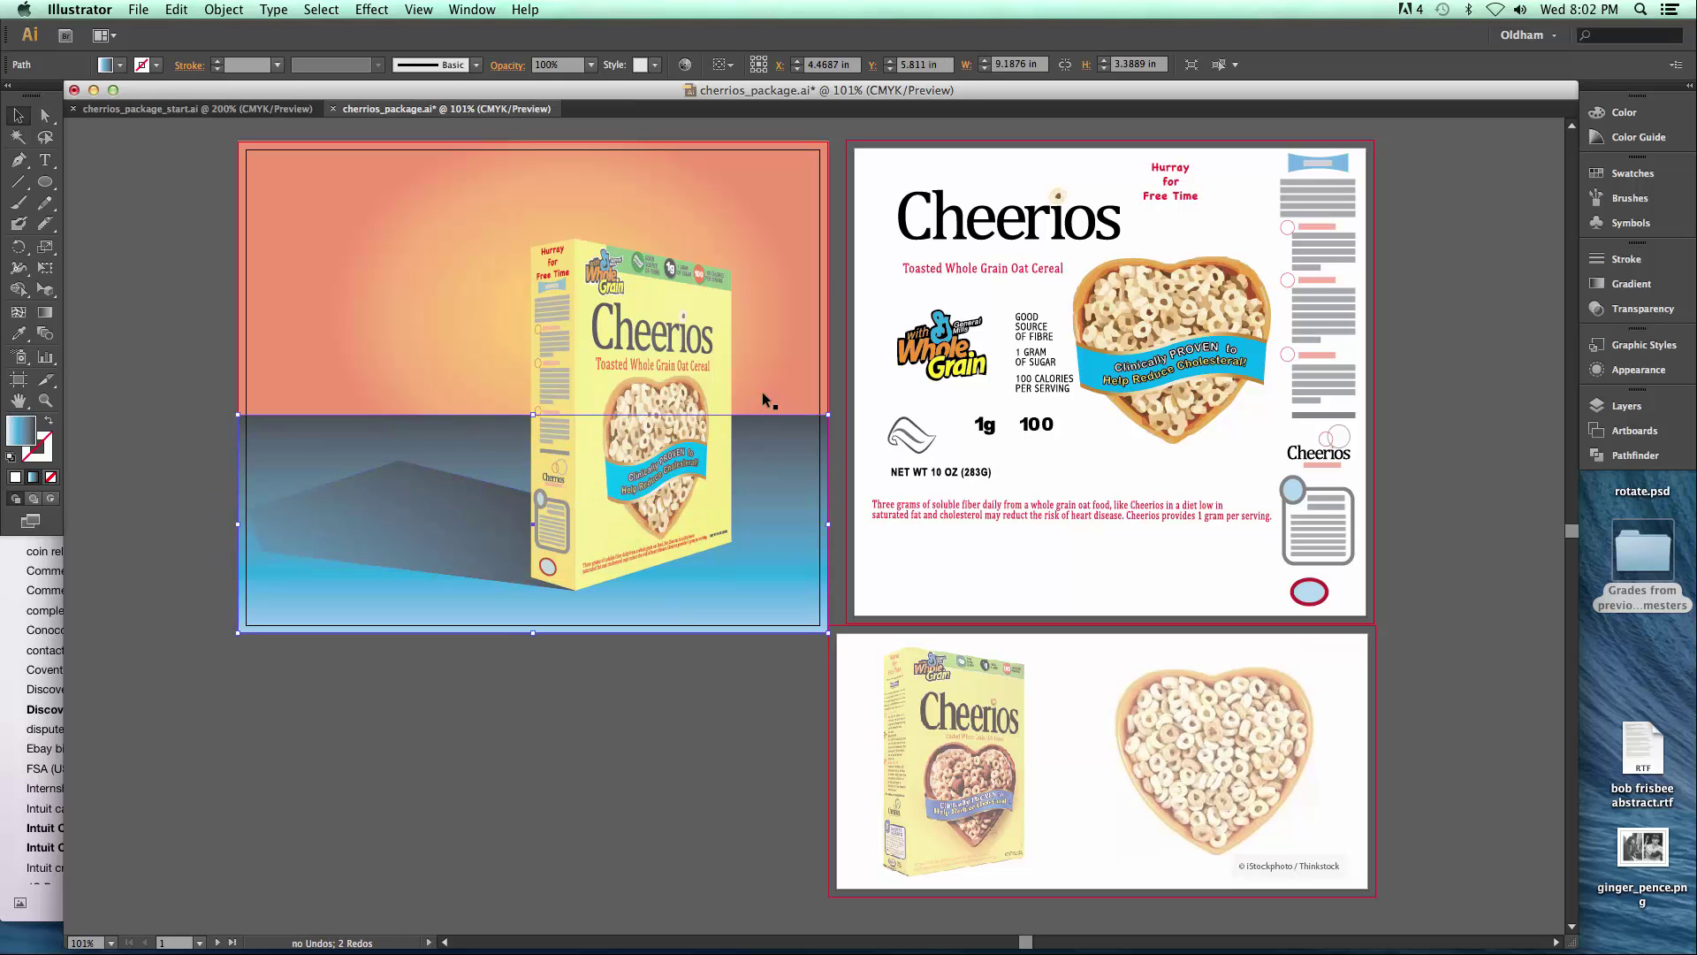
{"action": "left_click", "coordinate": [775, 359]}
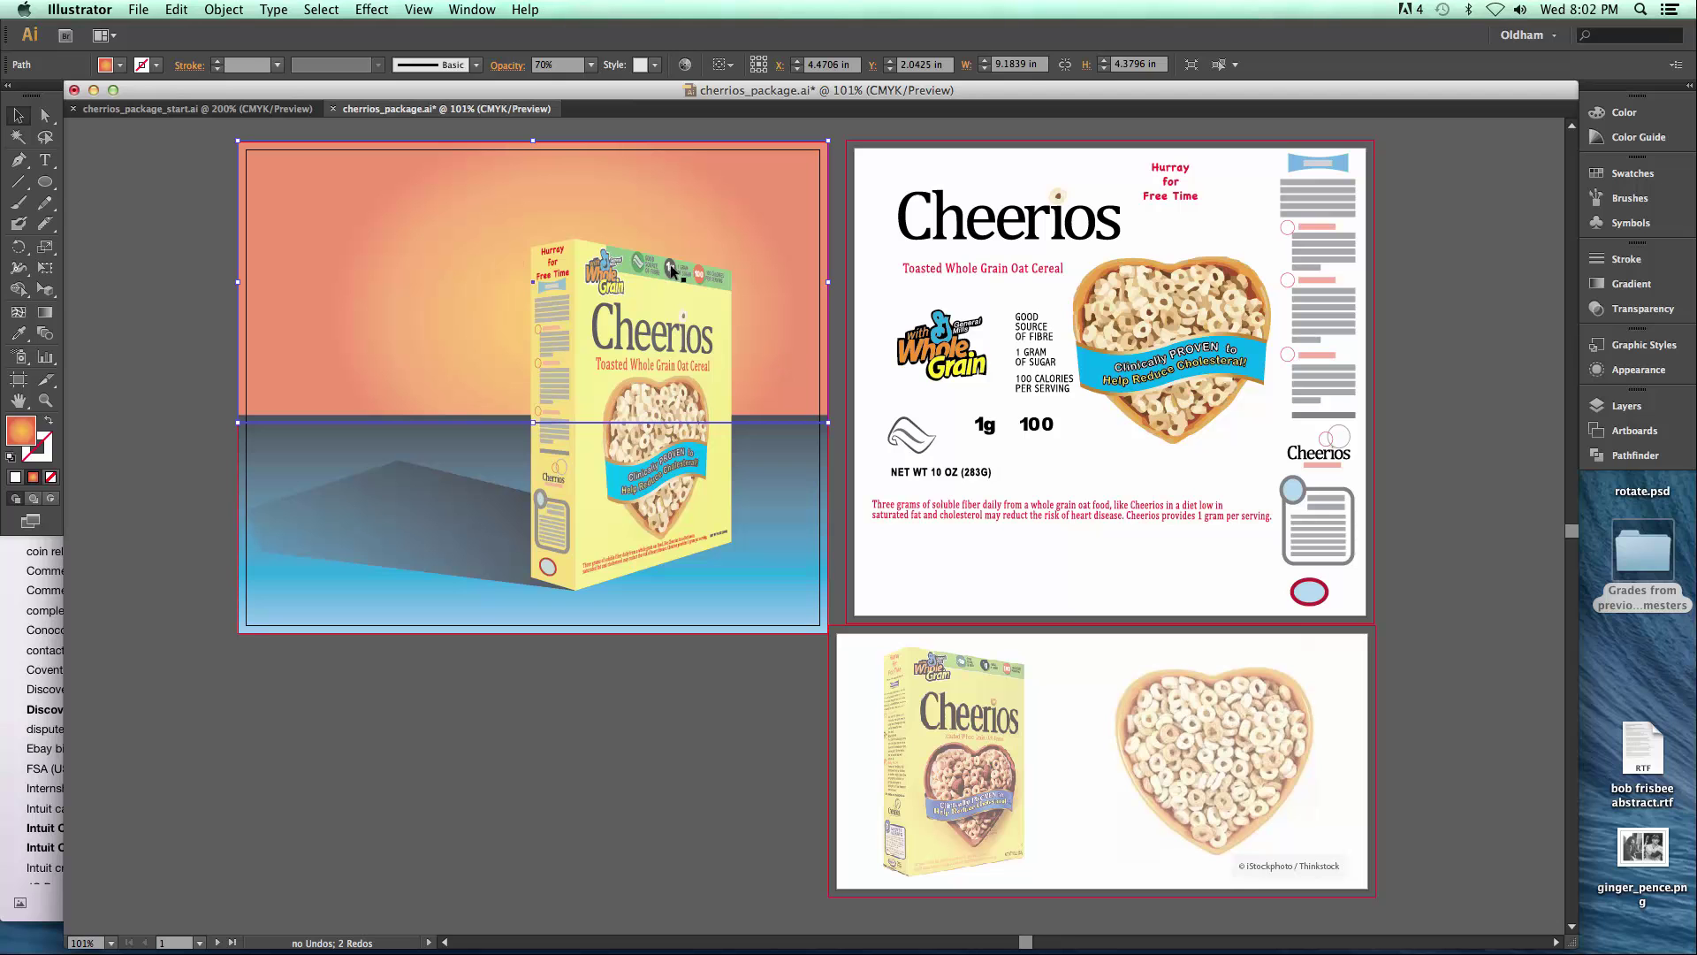
{"action": "left_click", "coordinate": [45, 401]}
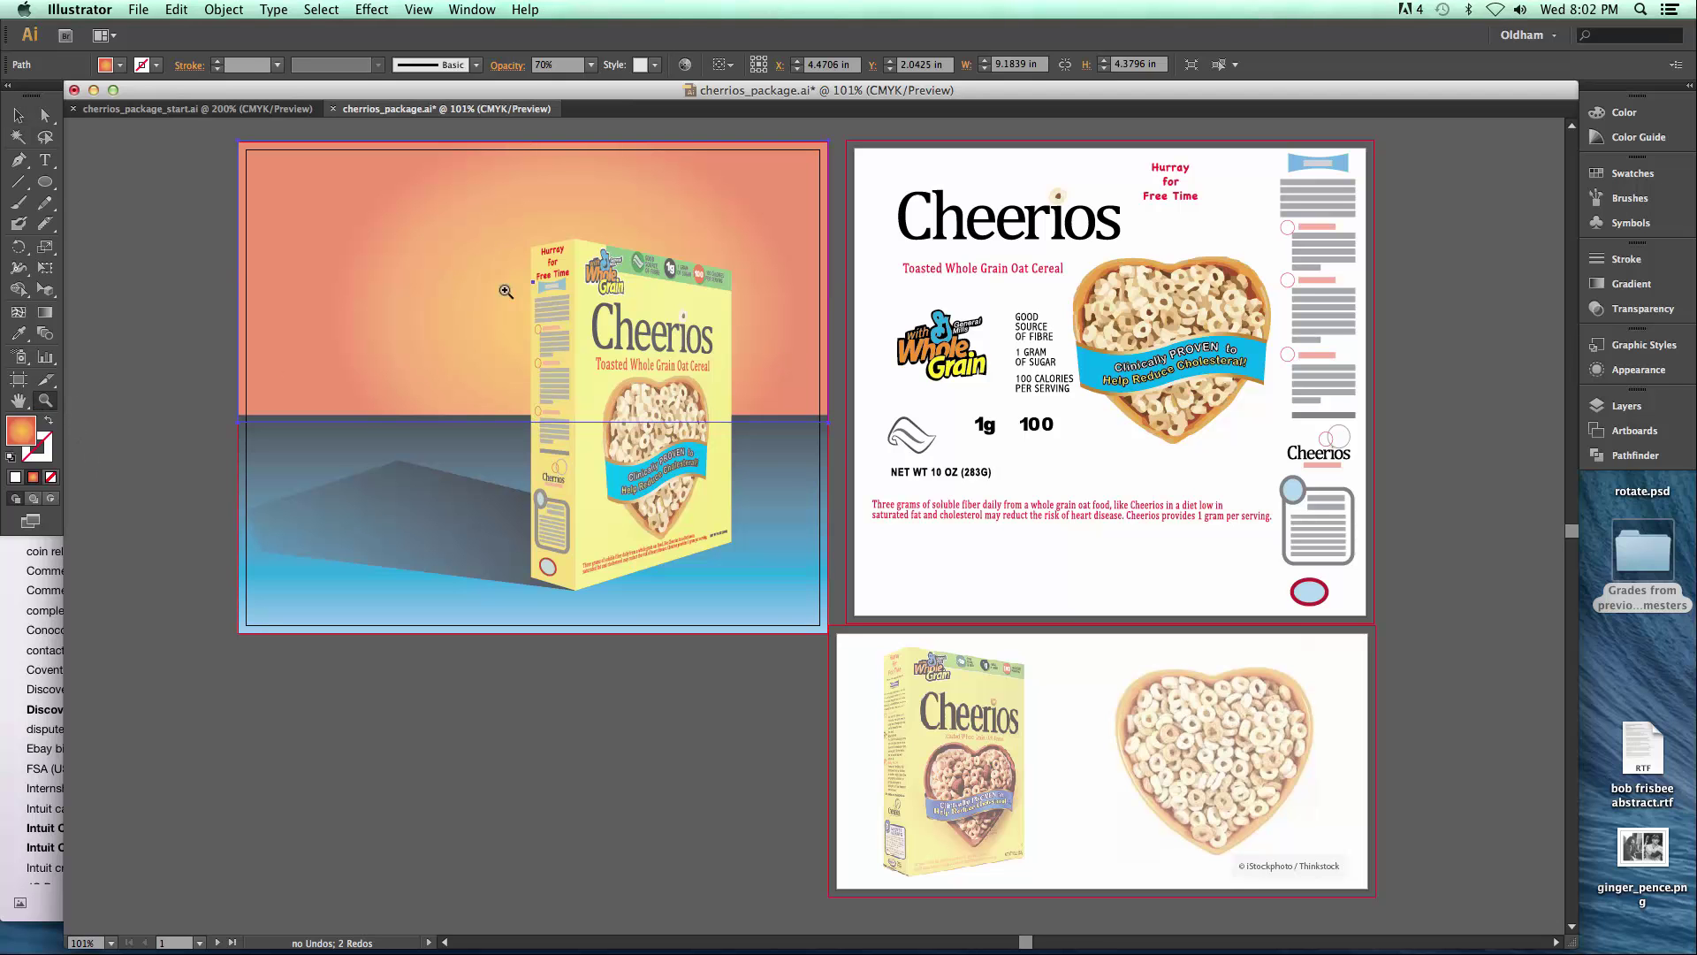
{"action": "left_click_drag", "start_coordinate": [508, 227], "coordinate": [753, 578]}
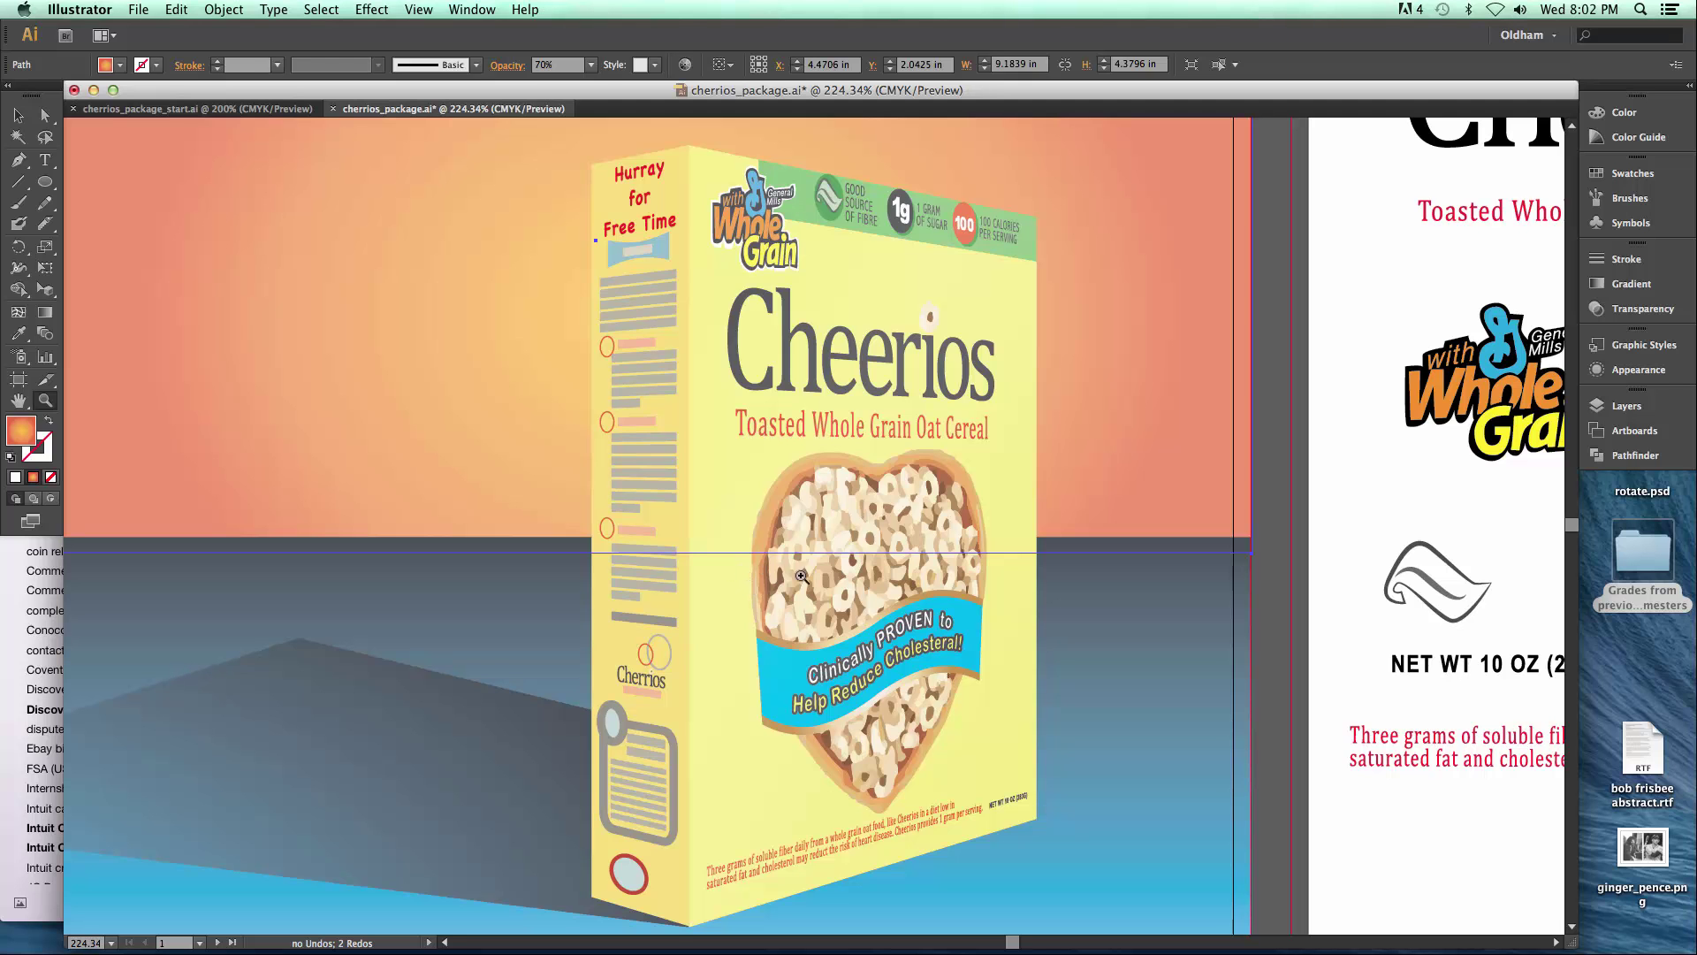
{"action": "scroll", "coordinate": [789, 575], "scroll_direction": "left", "scroll_amount": 10}
{"action": "scroll", "coordinate": [789, 575], "scroll_direction": "right", "scroll_amount": 20}
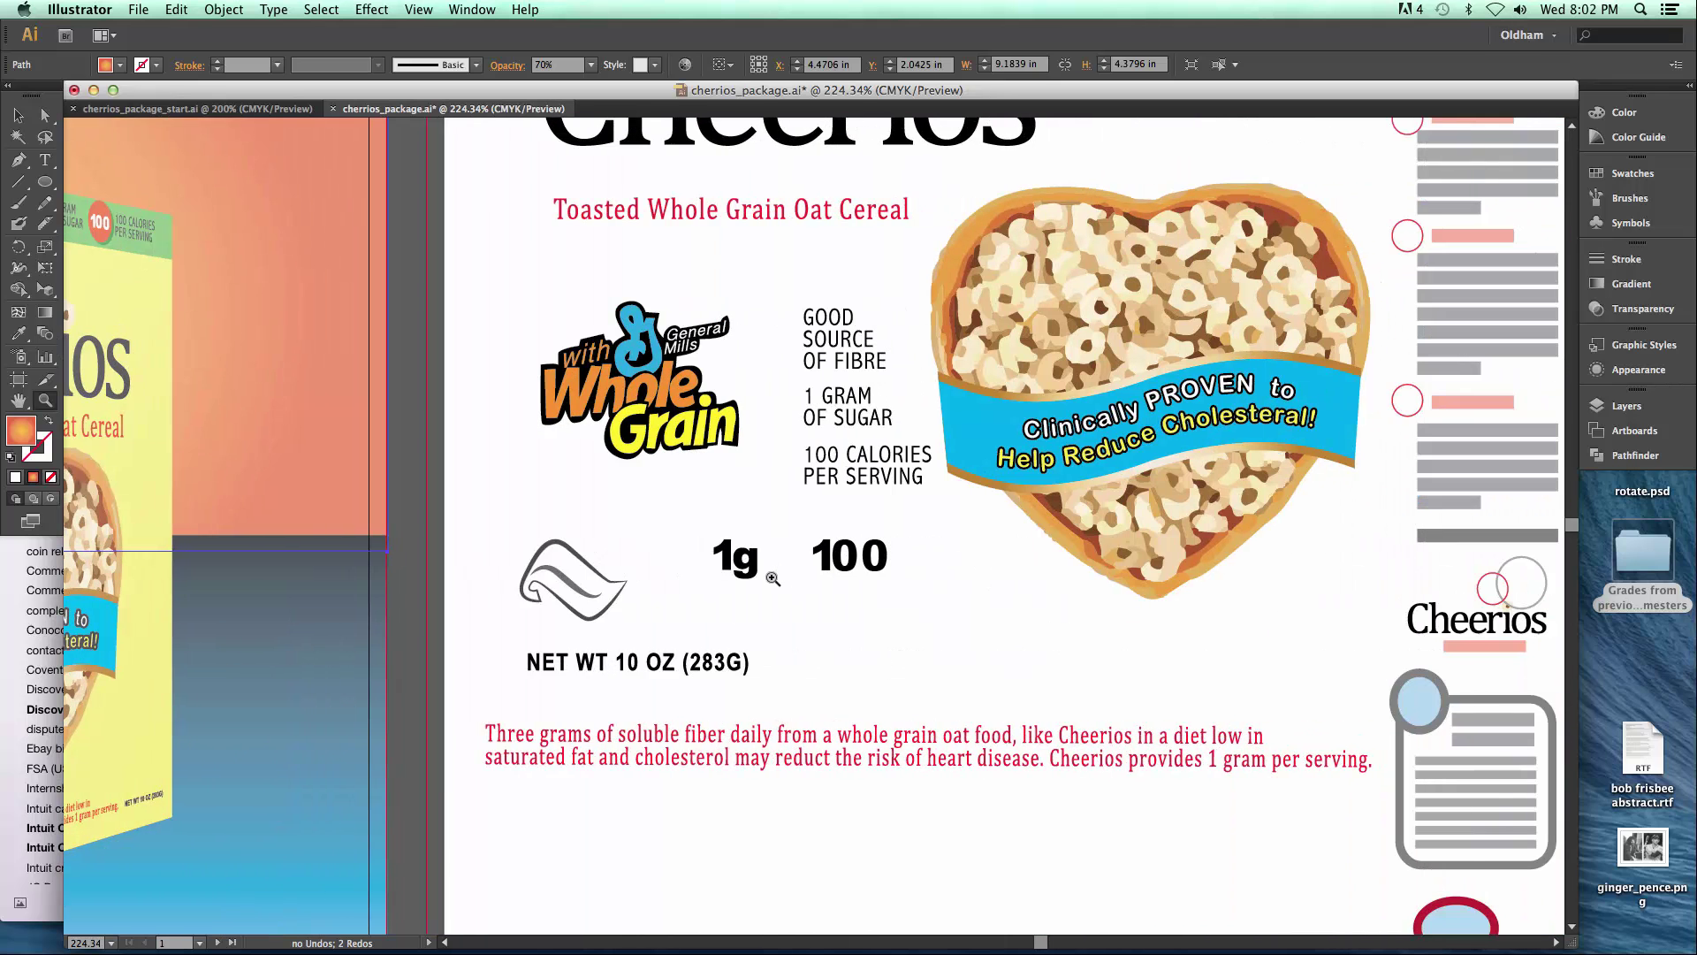
{"action": "scroll", "coordinate": [771, 579], "scroll_direction": "up", "scroll_amount": 2}
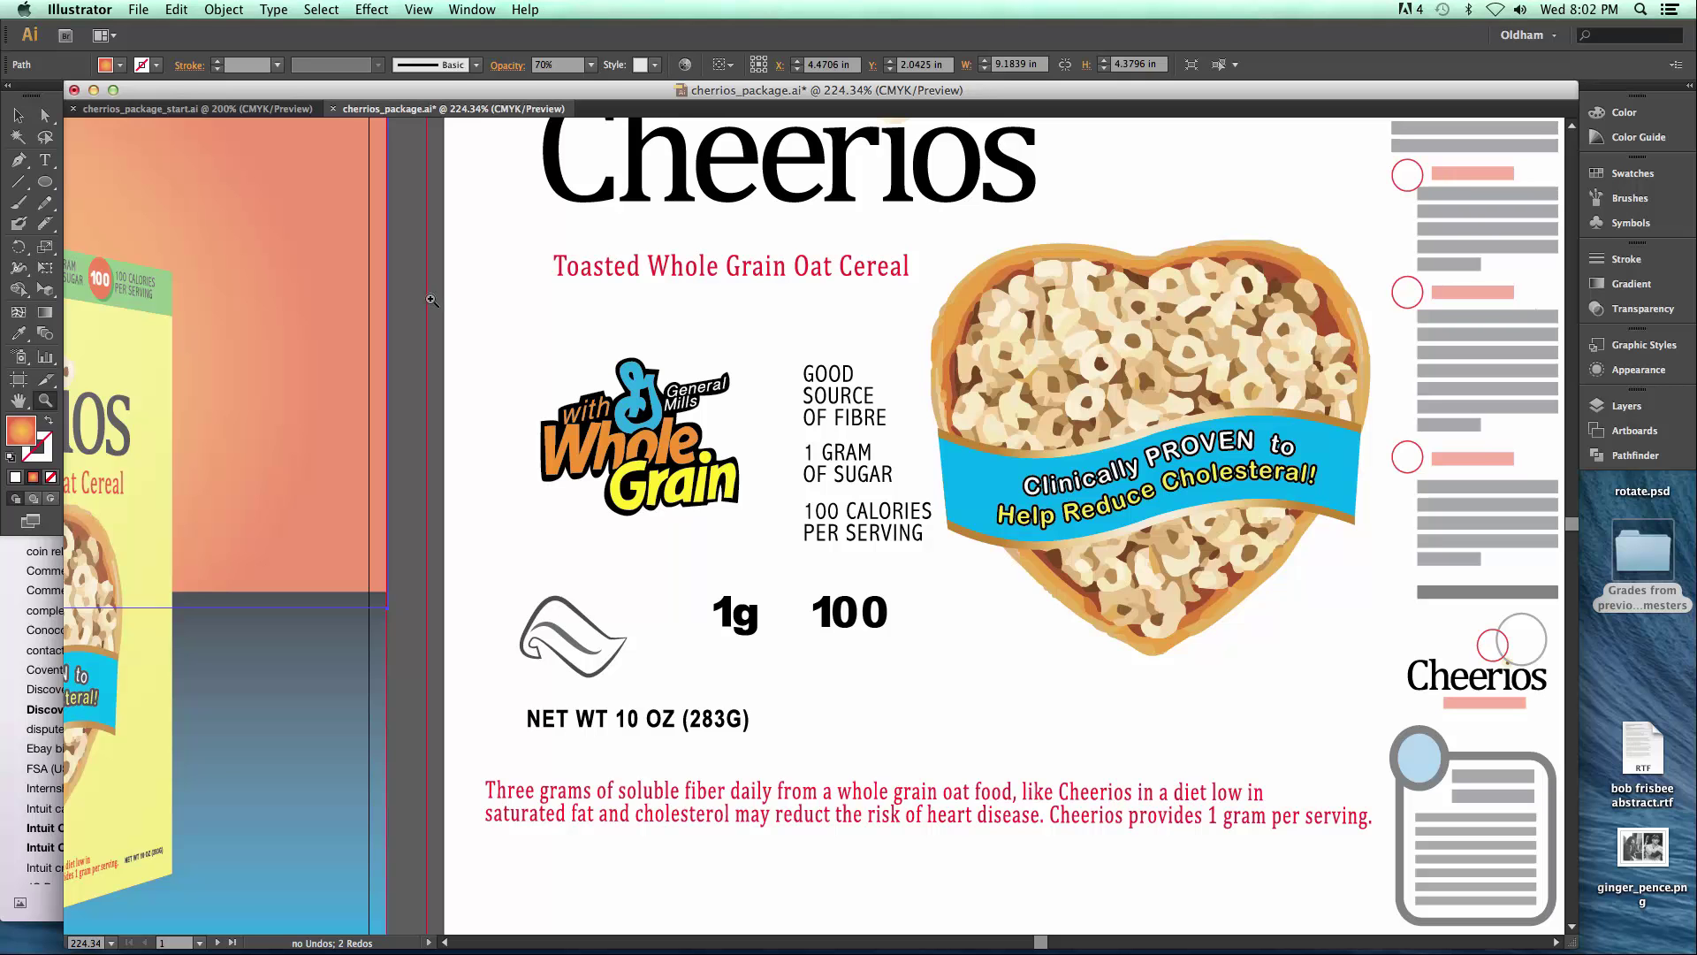
- Switch to cherrios_package_start.ai and examine its perspective grid, flat component artwork and the reference images below
{"action": "left_click", "coordinate": [218, 111]}
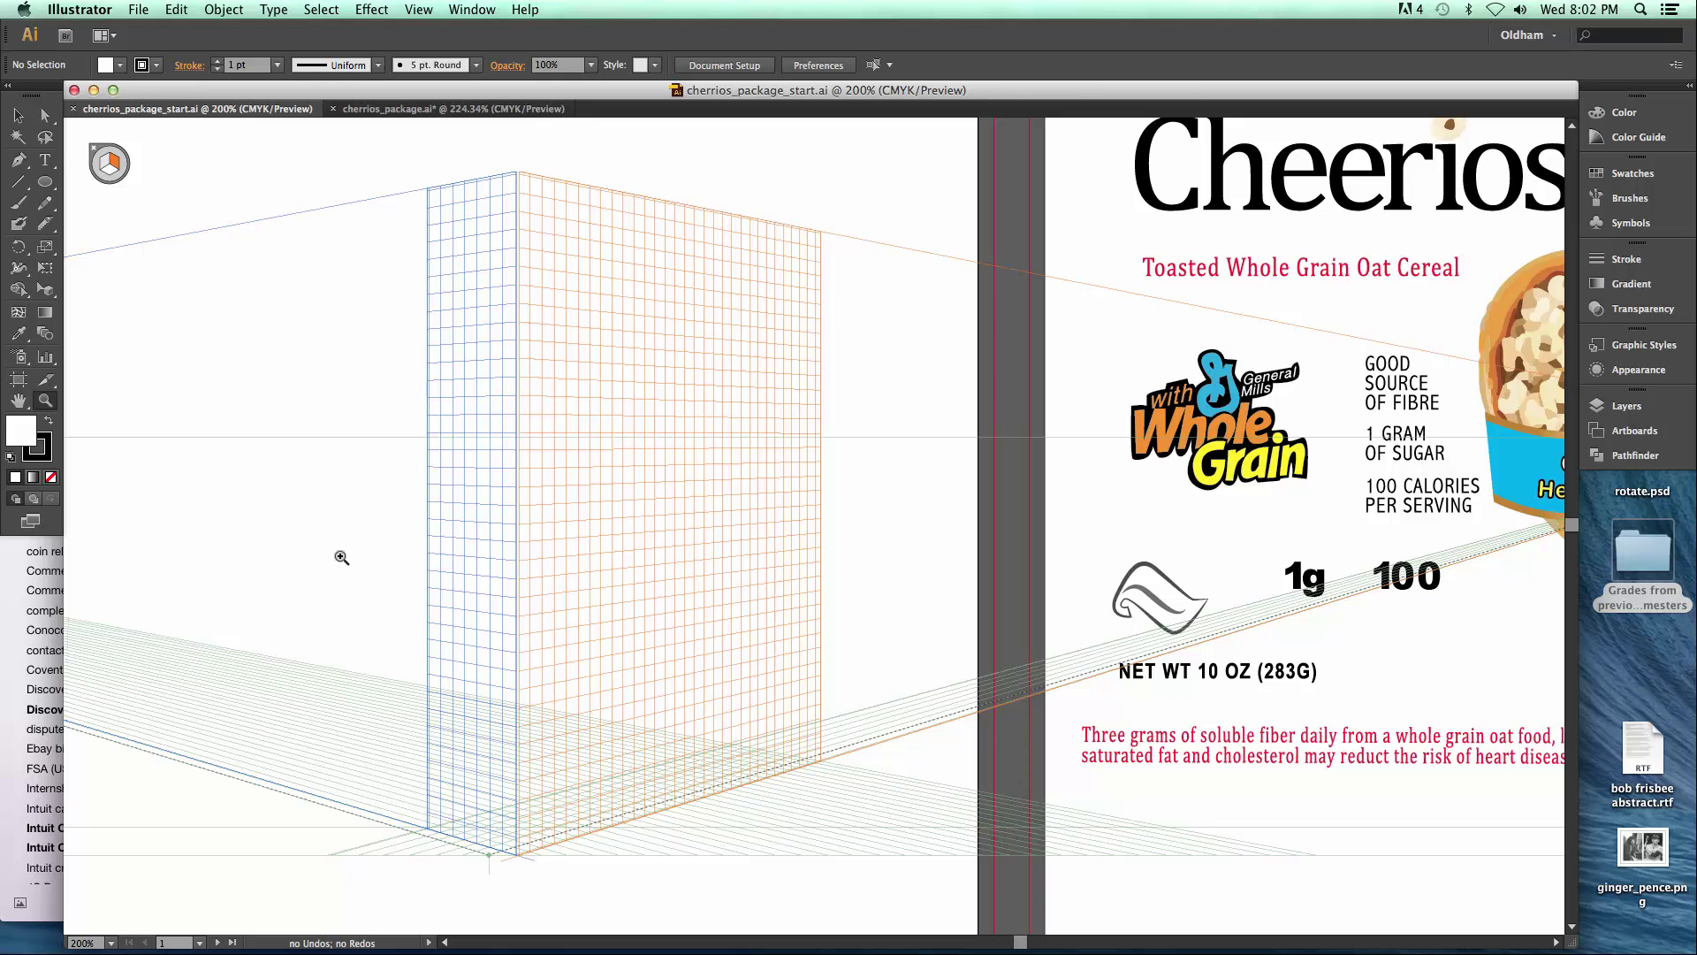
{"action": "key", "text": "super+1"}
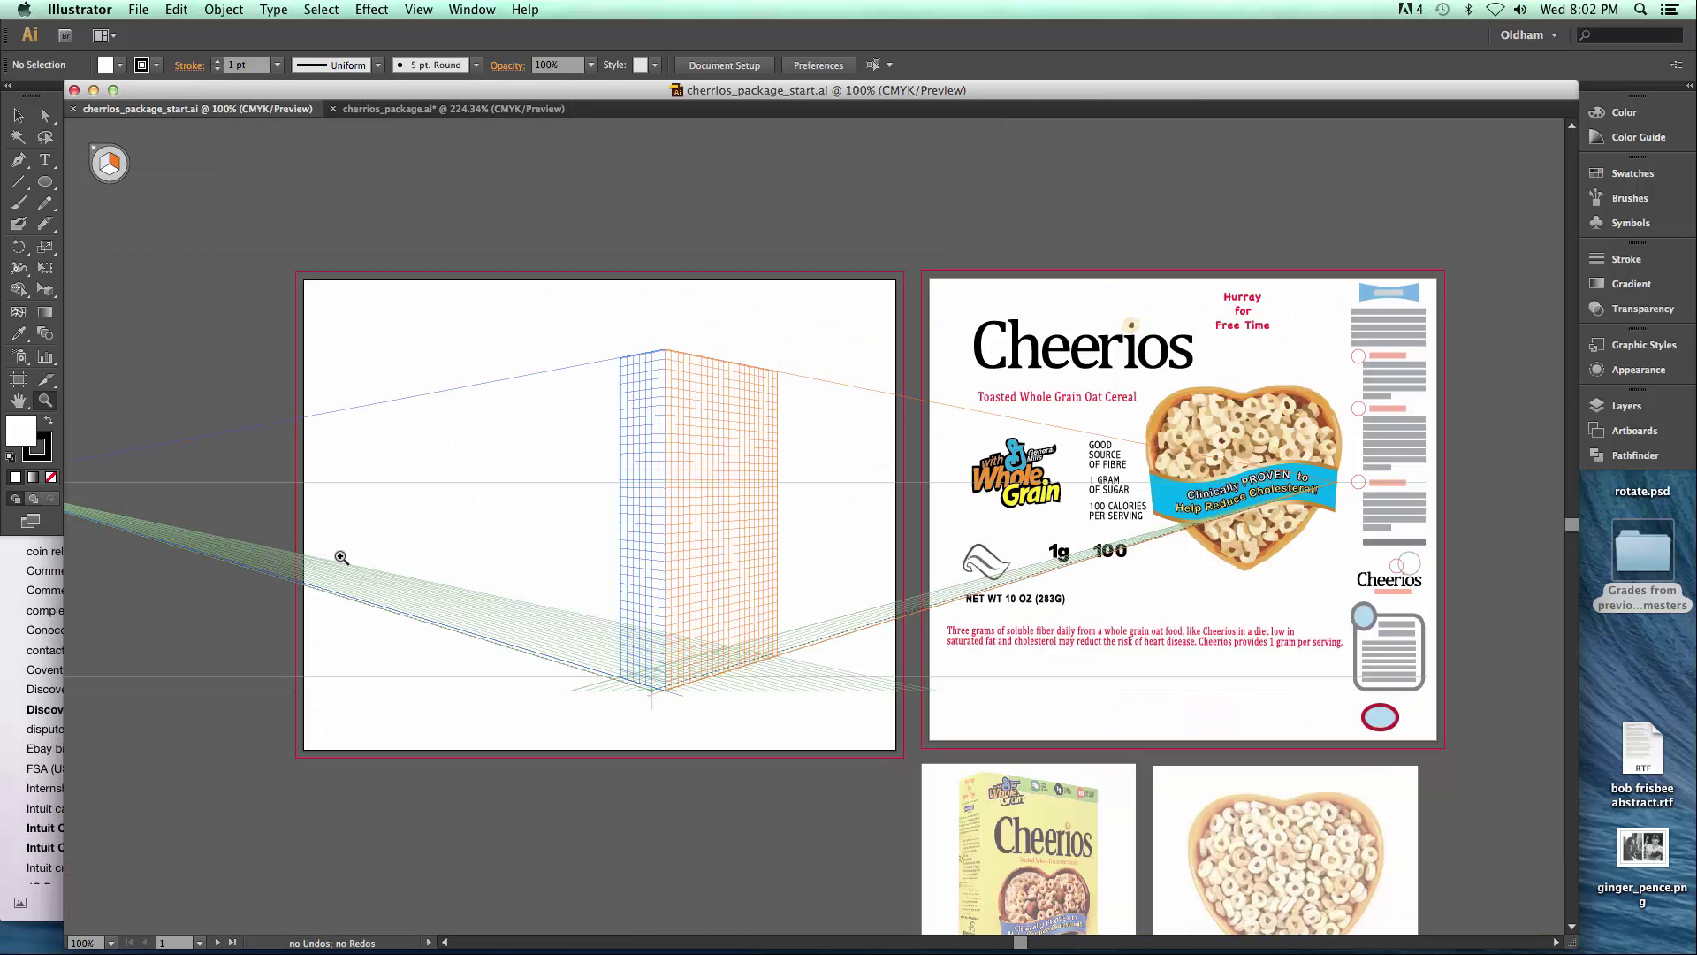
{"action": "scroll", "coordinate": [339, 554], "scroll_direction": "up", "scroll_amount": 2}
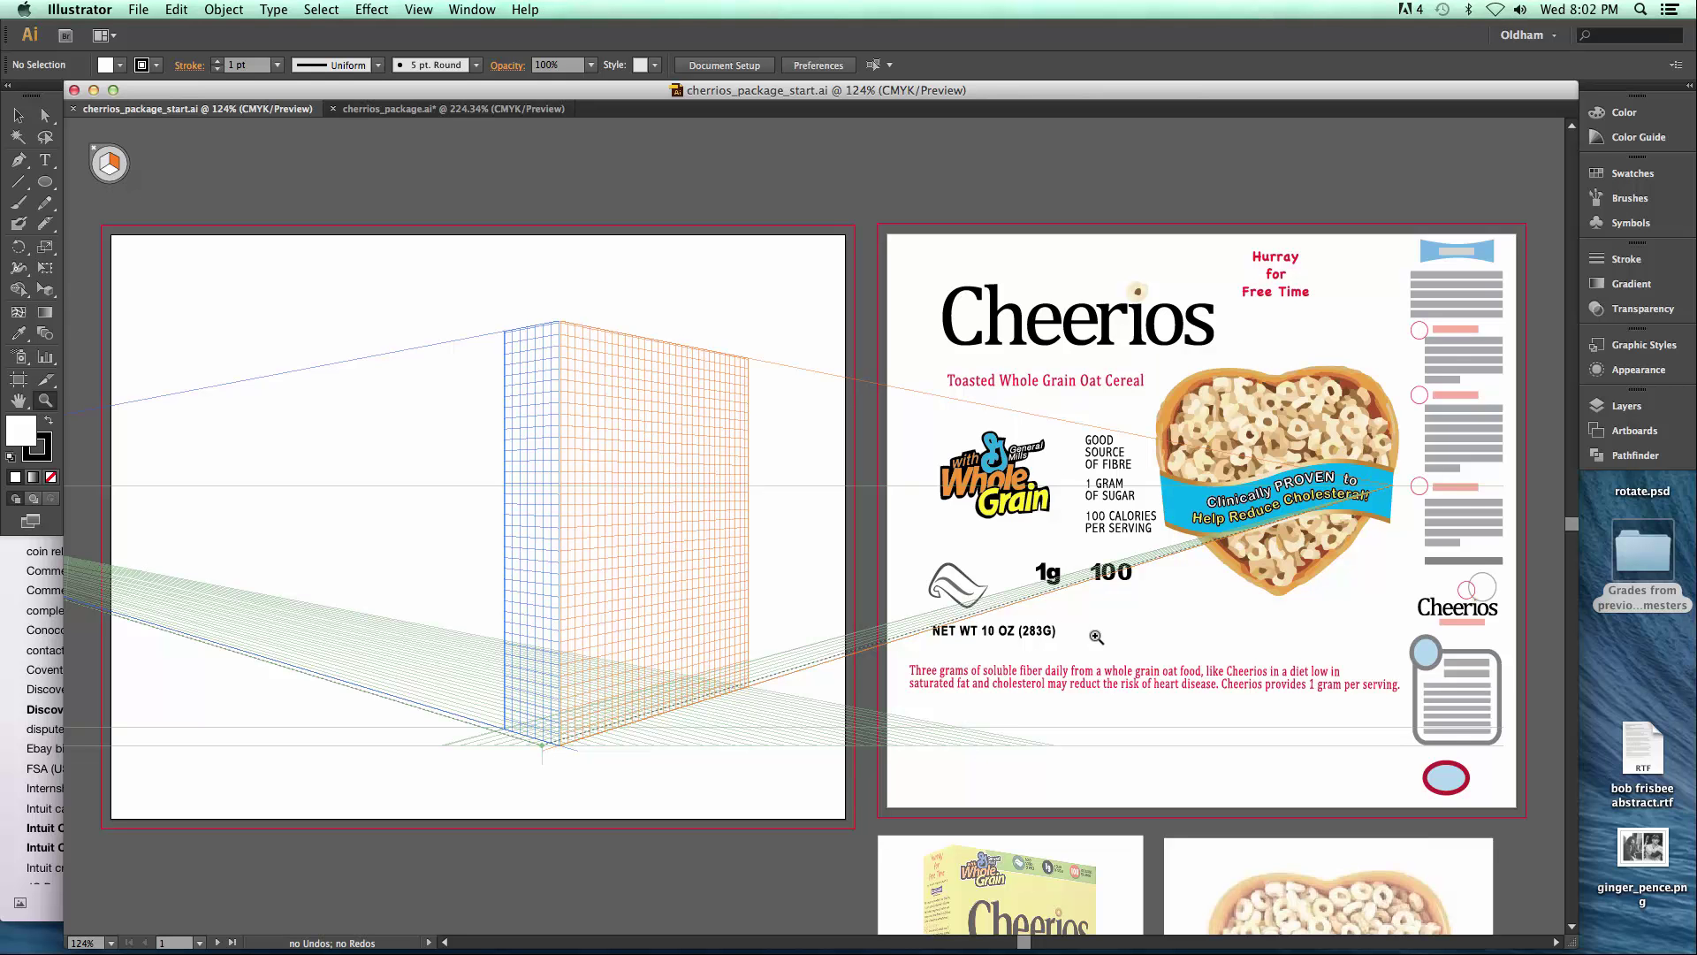
{"action": "scroll", "coordinate": [1089, 635], "scroll_direction": "down", "scroll_amount": 5}
{"action": "scroll", "coordinate": [1089, 635], "scroll_direction": "down", "scroll_amount": 3}
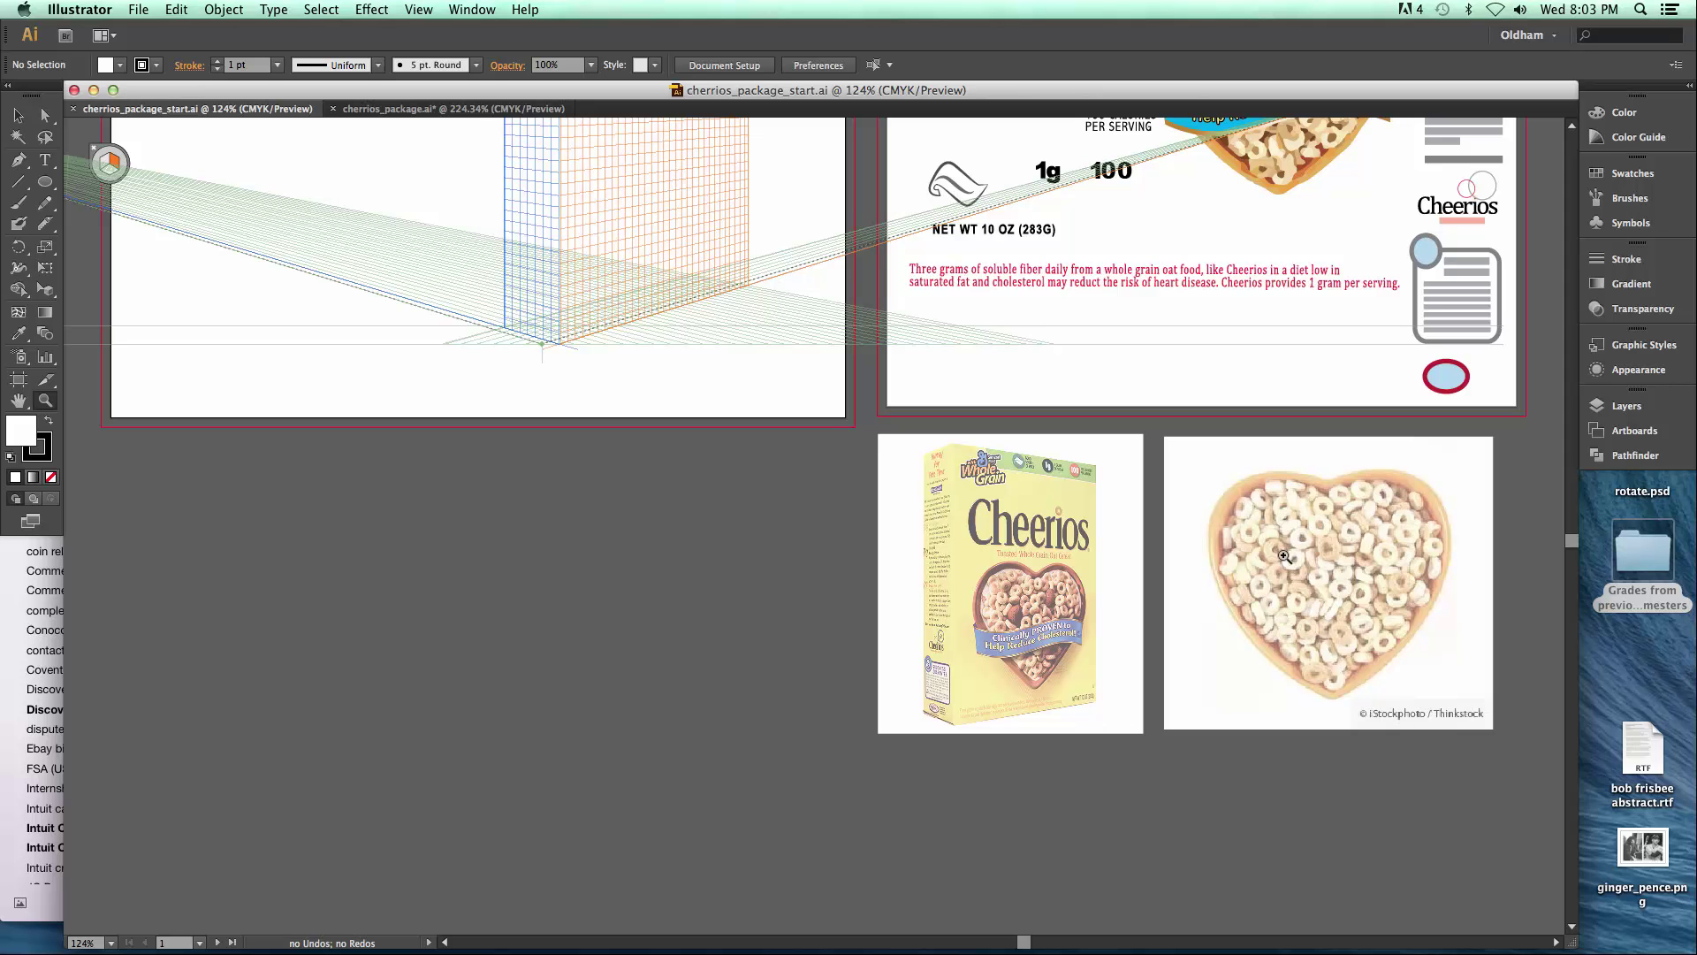
{"action": "scroll", "coordinate": [1255, 549], "scroll_direction": "up", "scroll_amount": 4}
{"action": "scroll", "coordinate": [1255, 549], "scroll_direction": "up", "scroll_amount": 6}
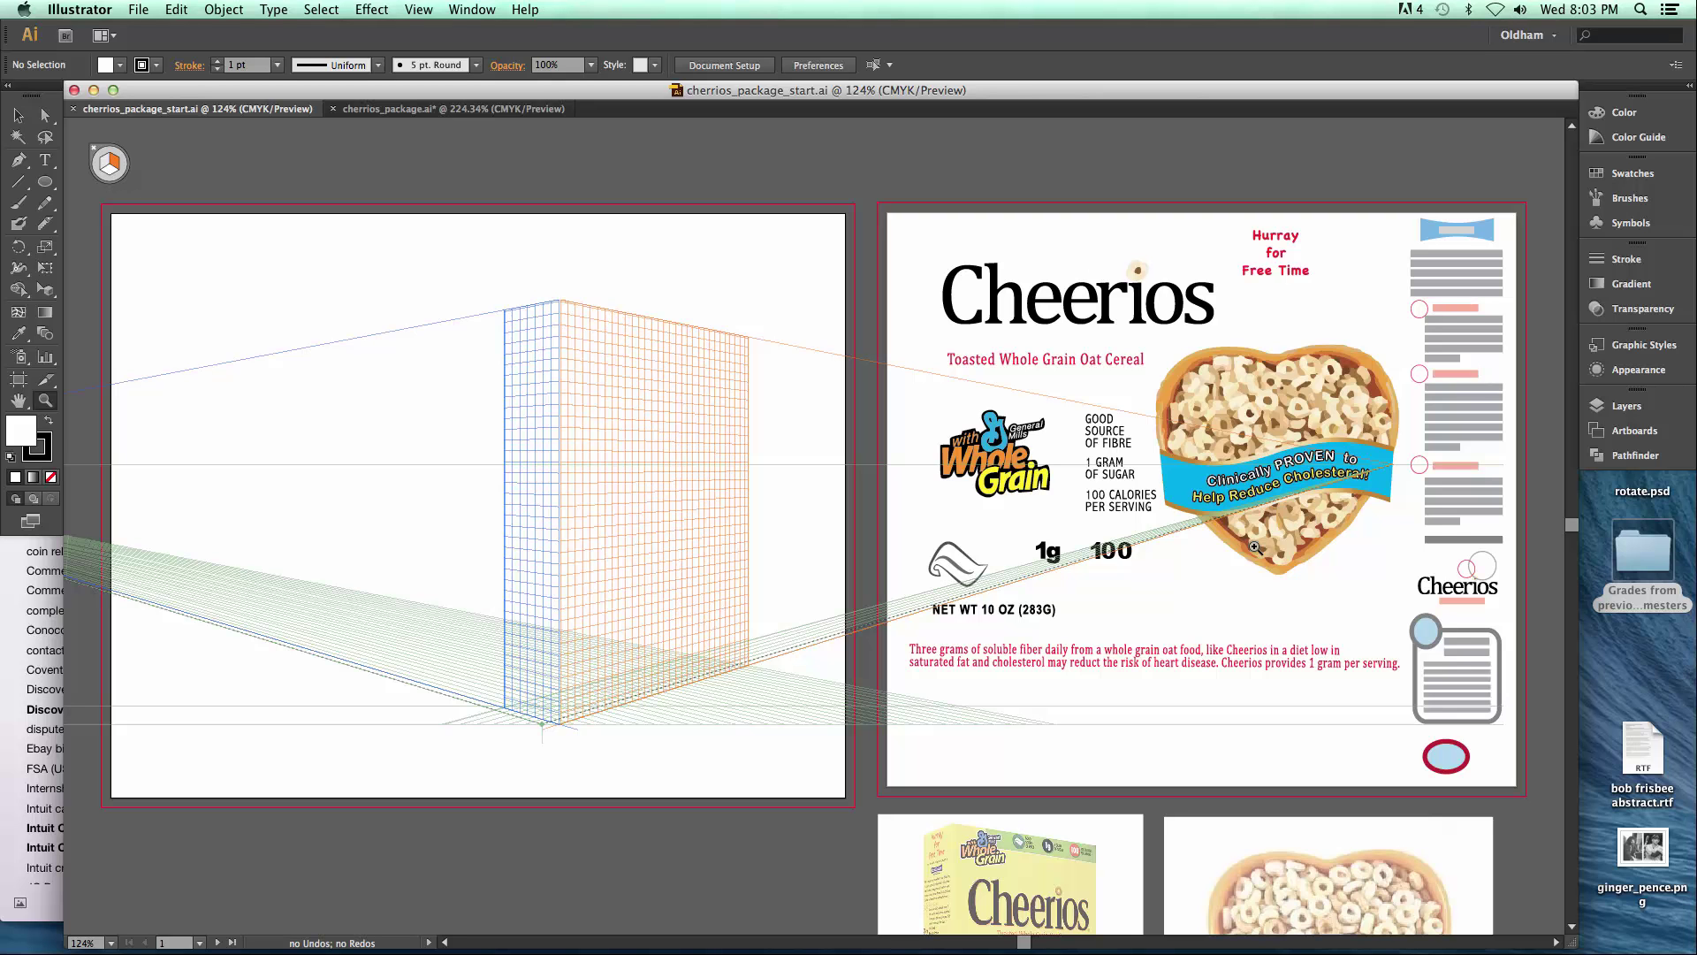
- Hide the perspective grid and inspect the document's Perspective view and Component panel artboards and its layer list
{"action": "key", "text": "super+shift+i"}
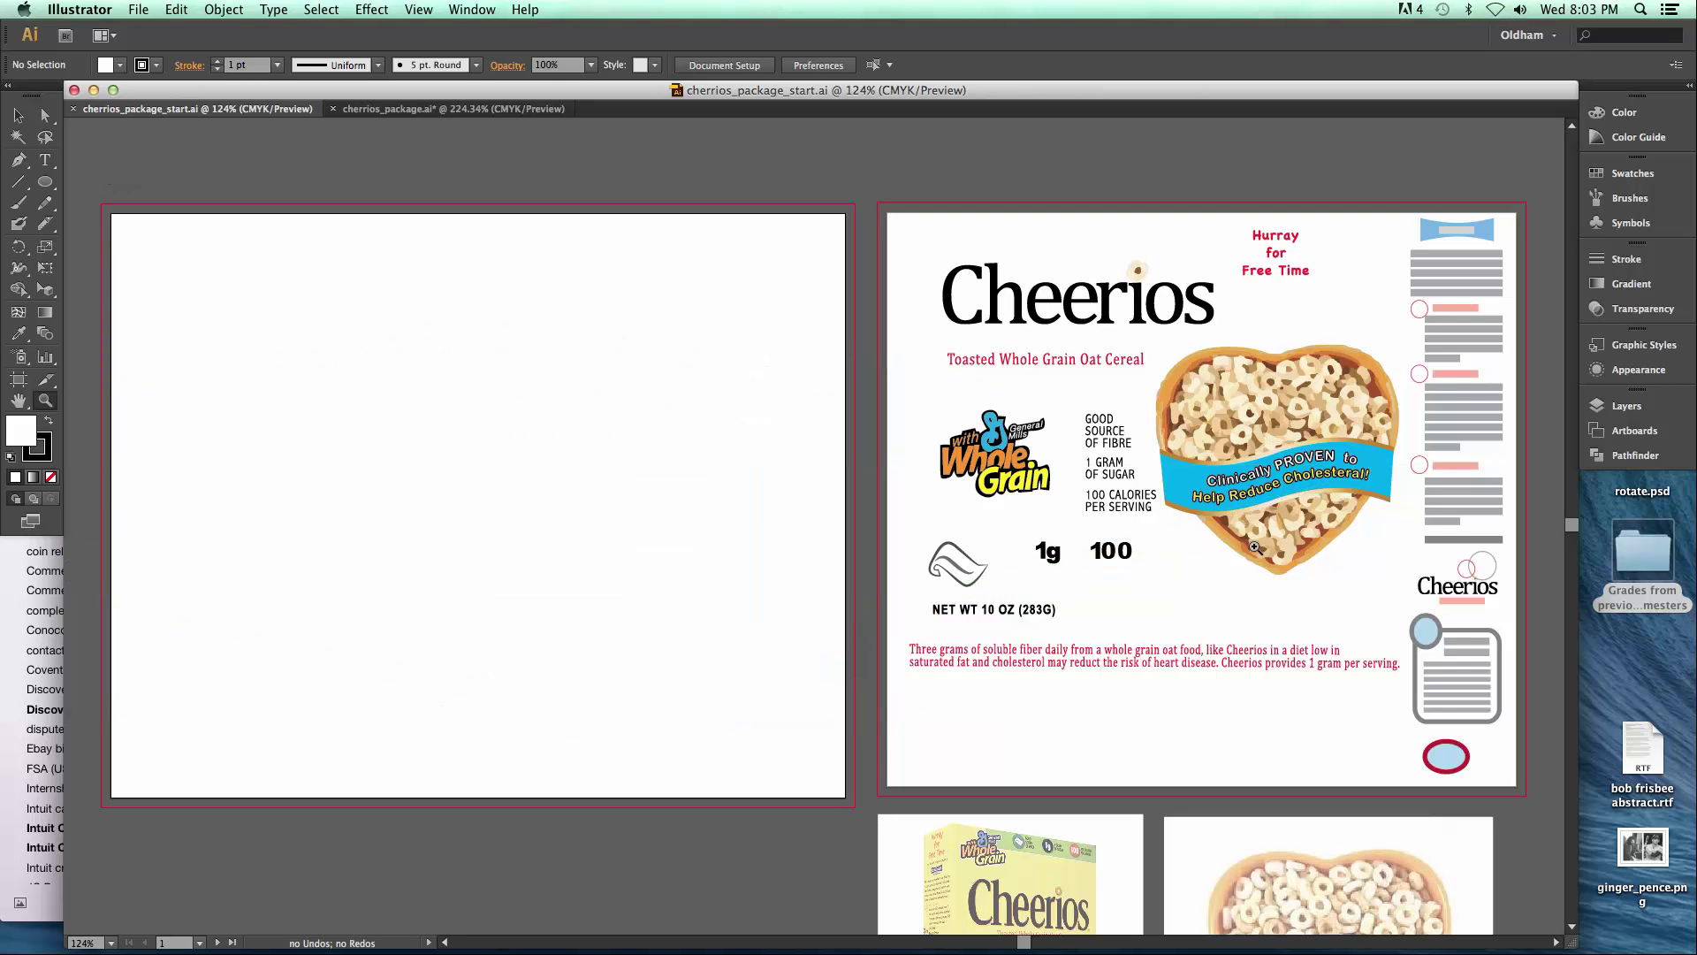
{"action": "left_click", "coordinate": [1634, 431]}
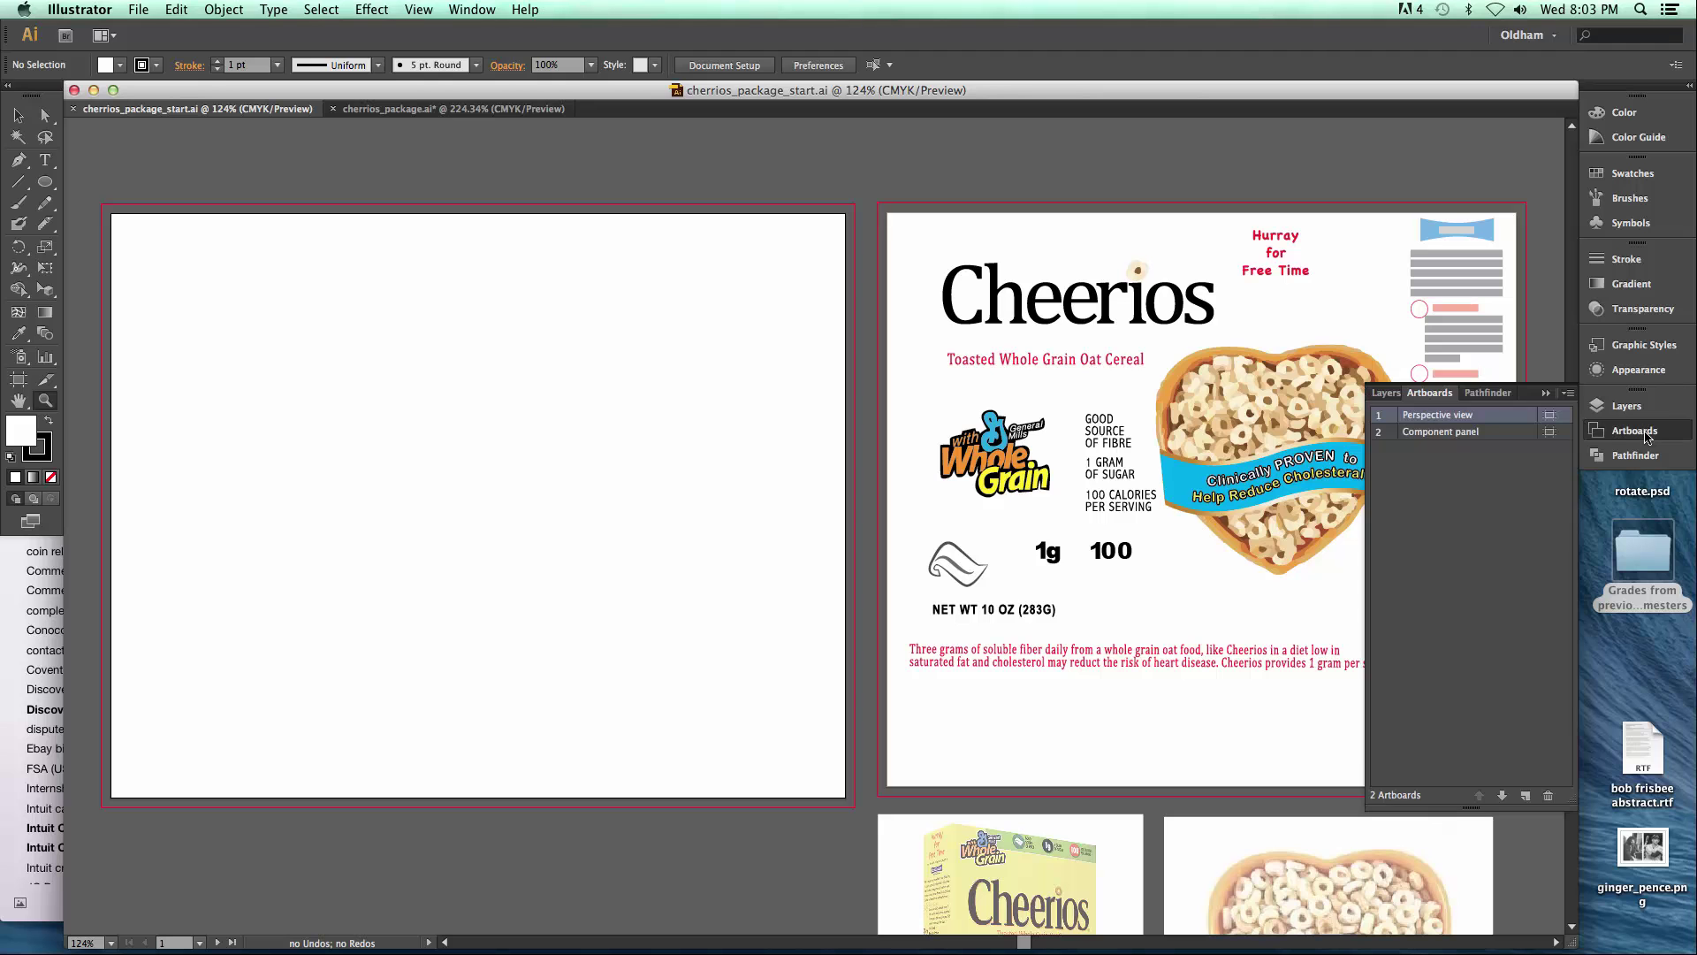
{"action": "double_click", "coordinate": [1383, 419]}
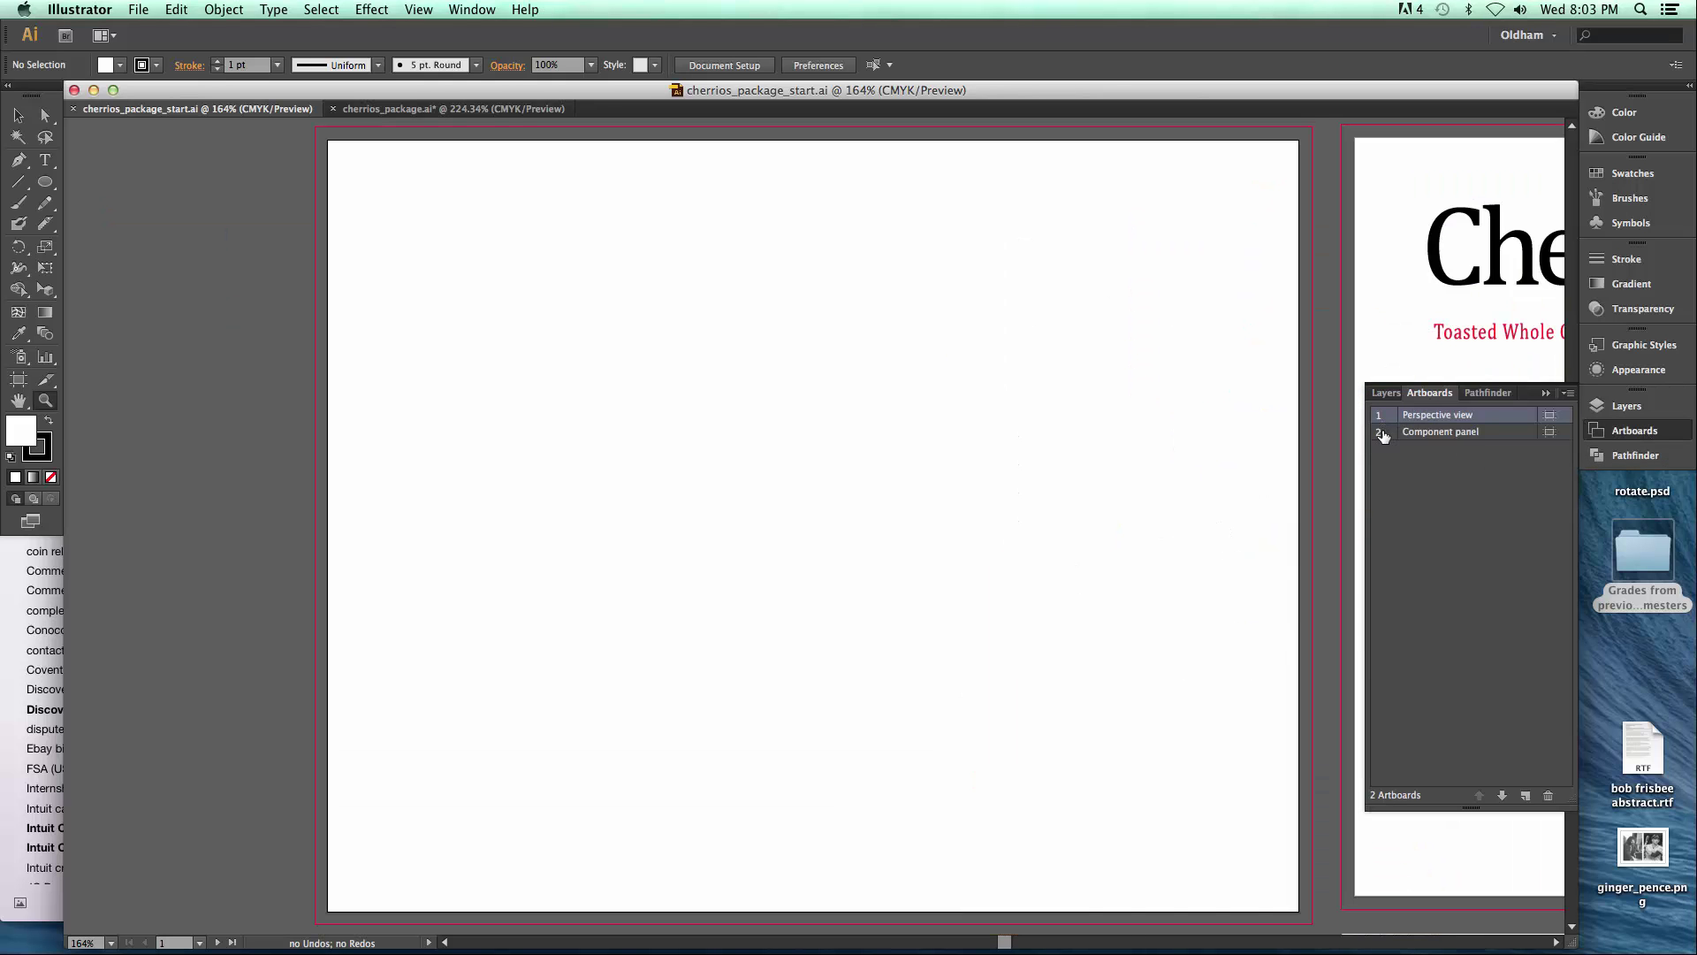
{"action": "double_click", "coordinate": [1382, 436]}
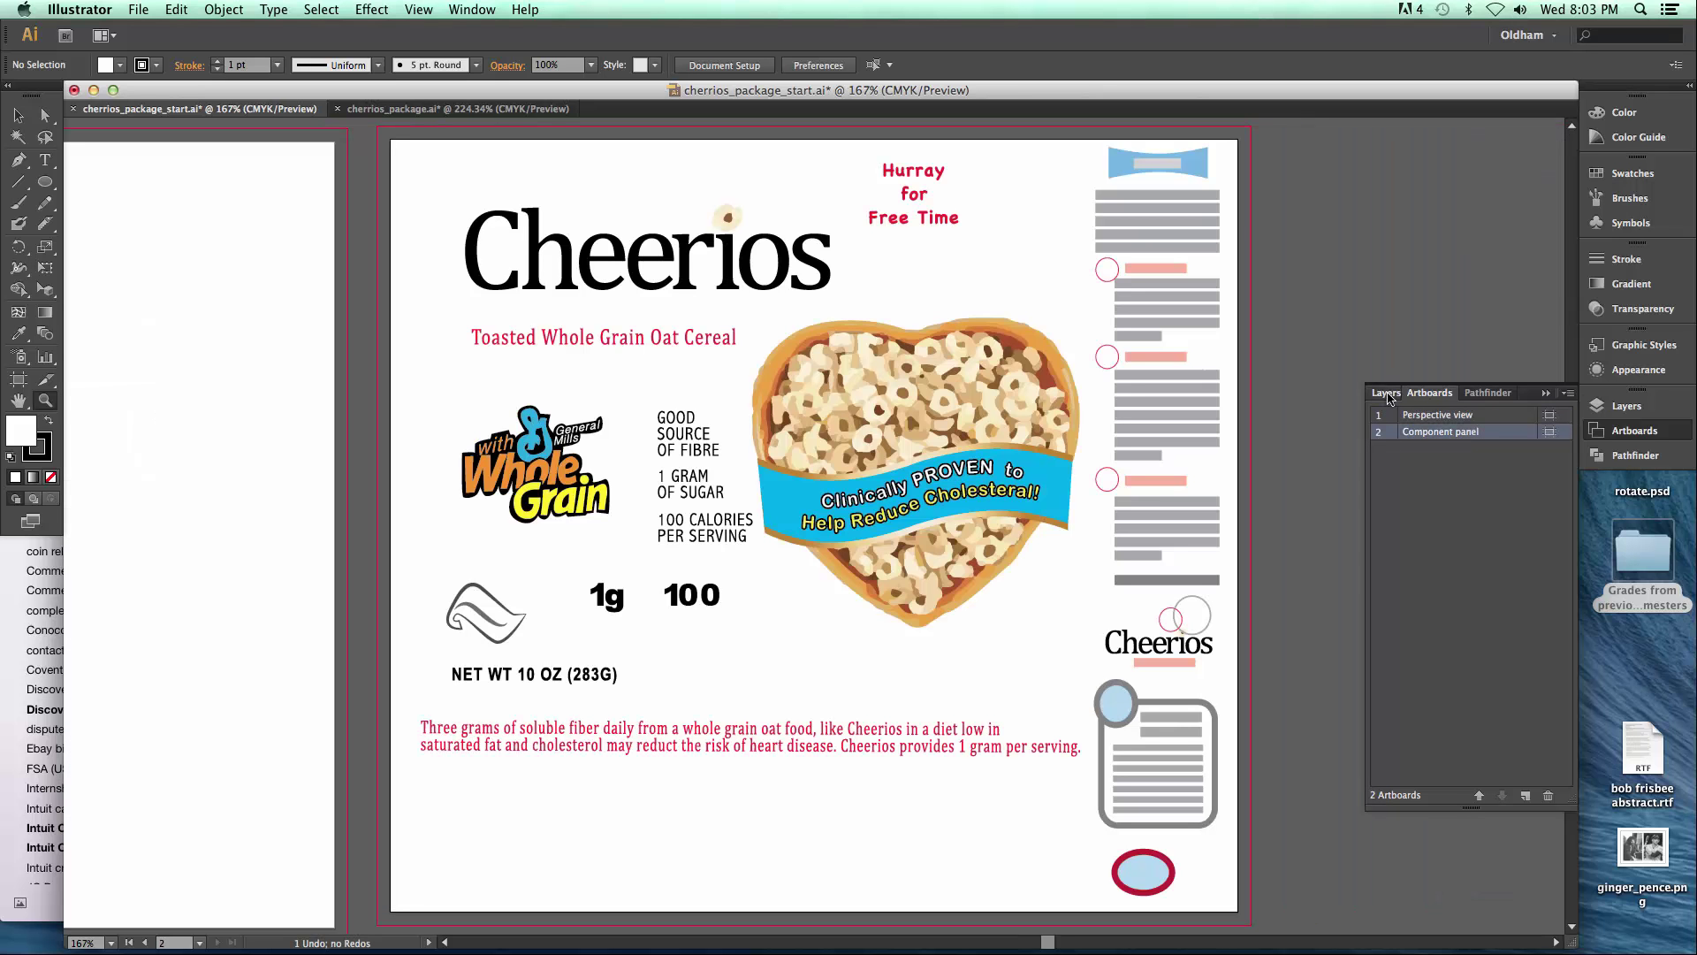
{"action": "left_click", "coordinate": [1386, 392]}
{"action": "left_click", "coordinate": [1371, 415]}
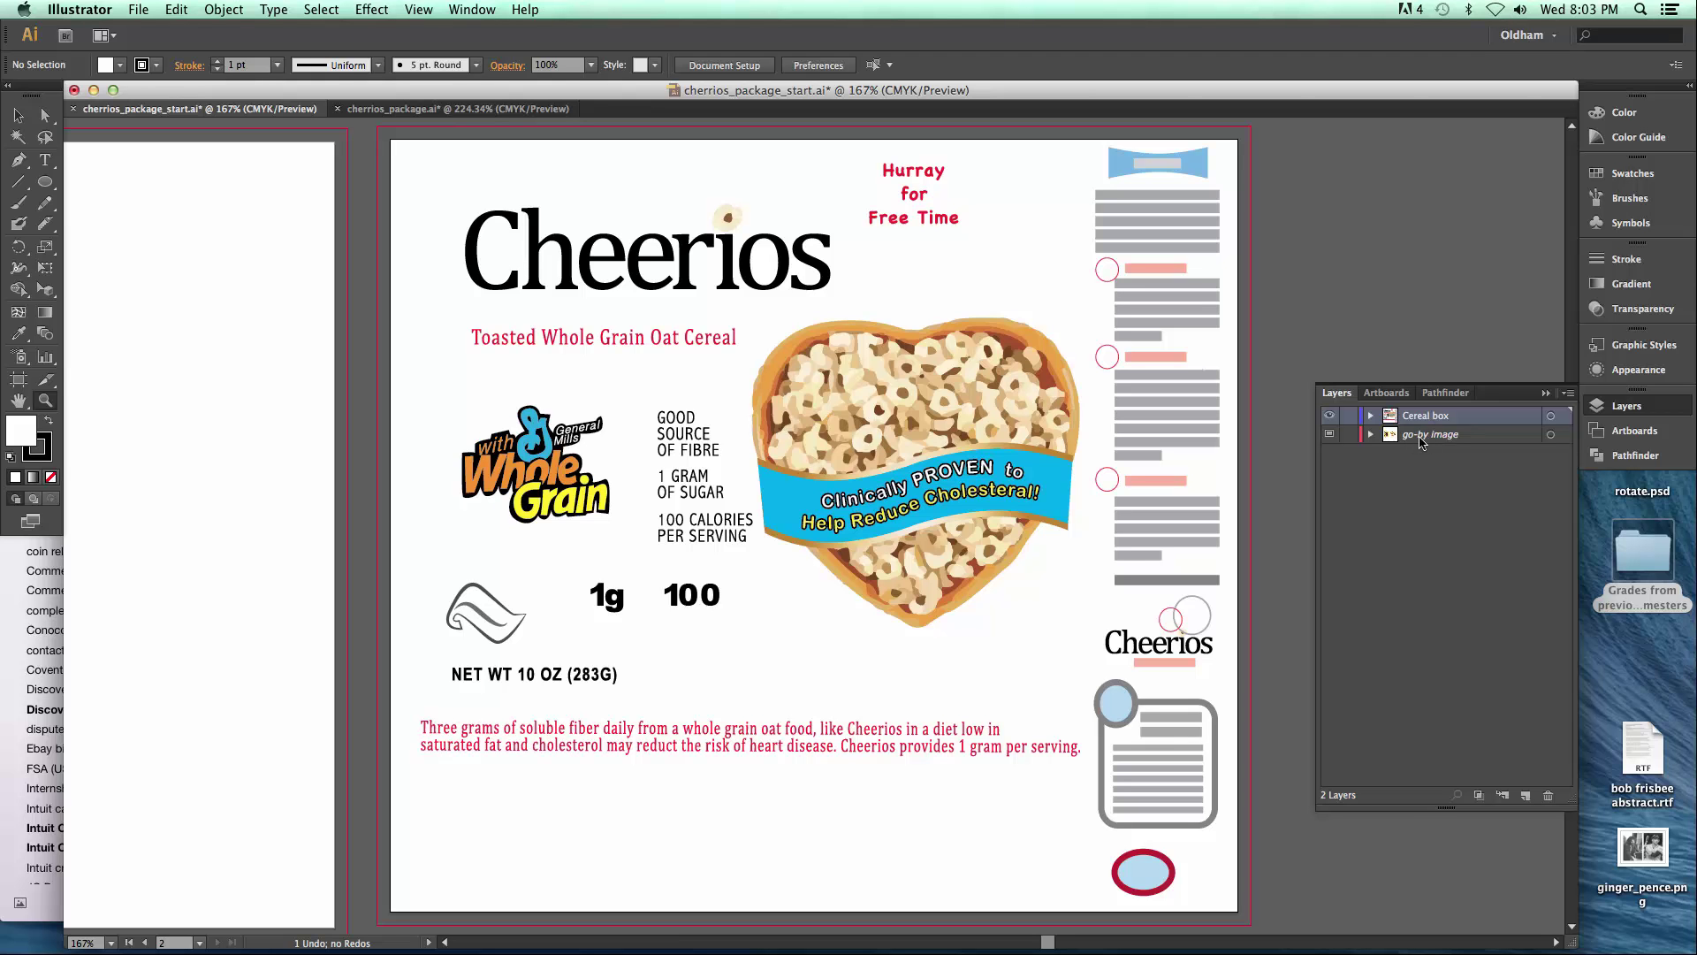
- Show the perspective grid again with the Perspective Grid tool, and switch to the Perspective Selection tool
{"action": "key", "text": "super+minus"}
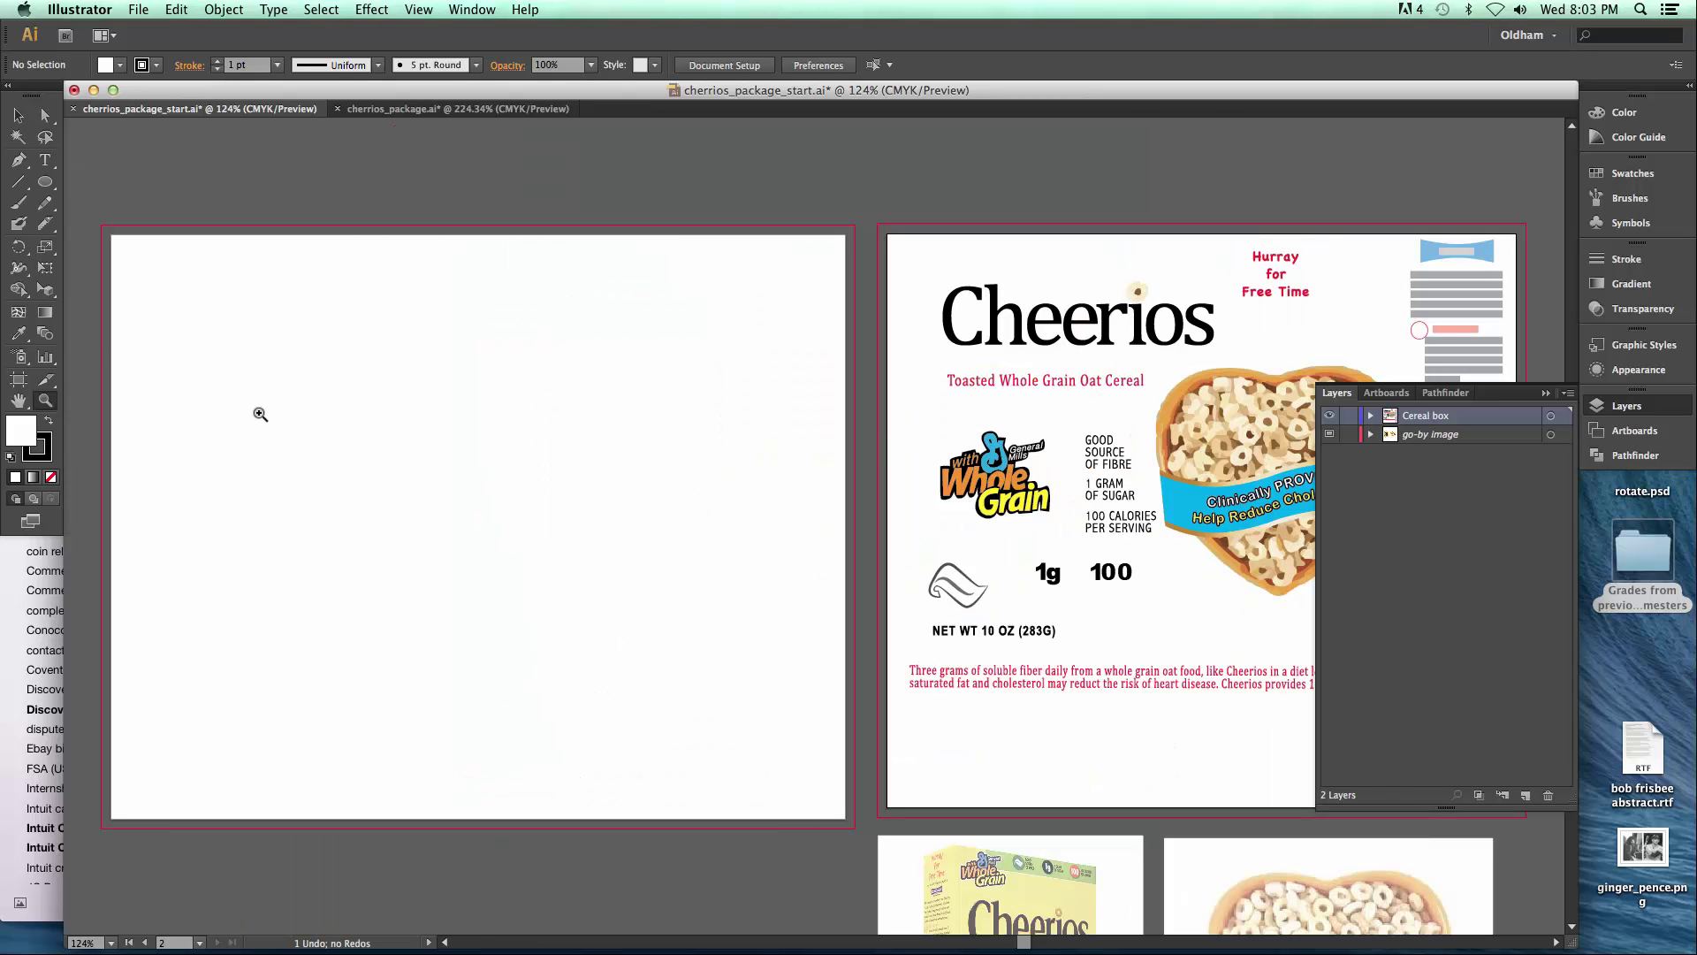
{"action": "left_click", "coordinate": [46, 292]}
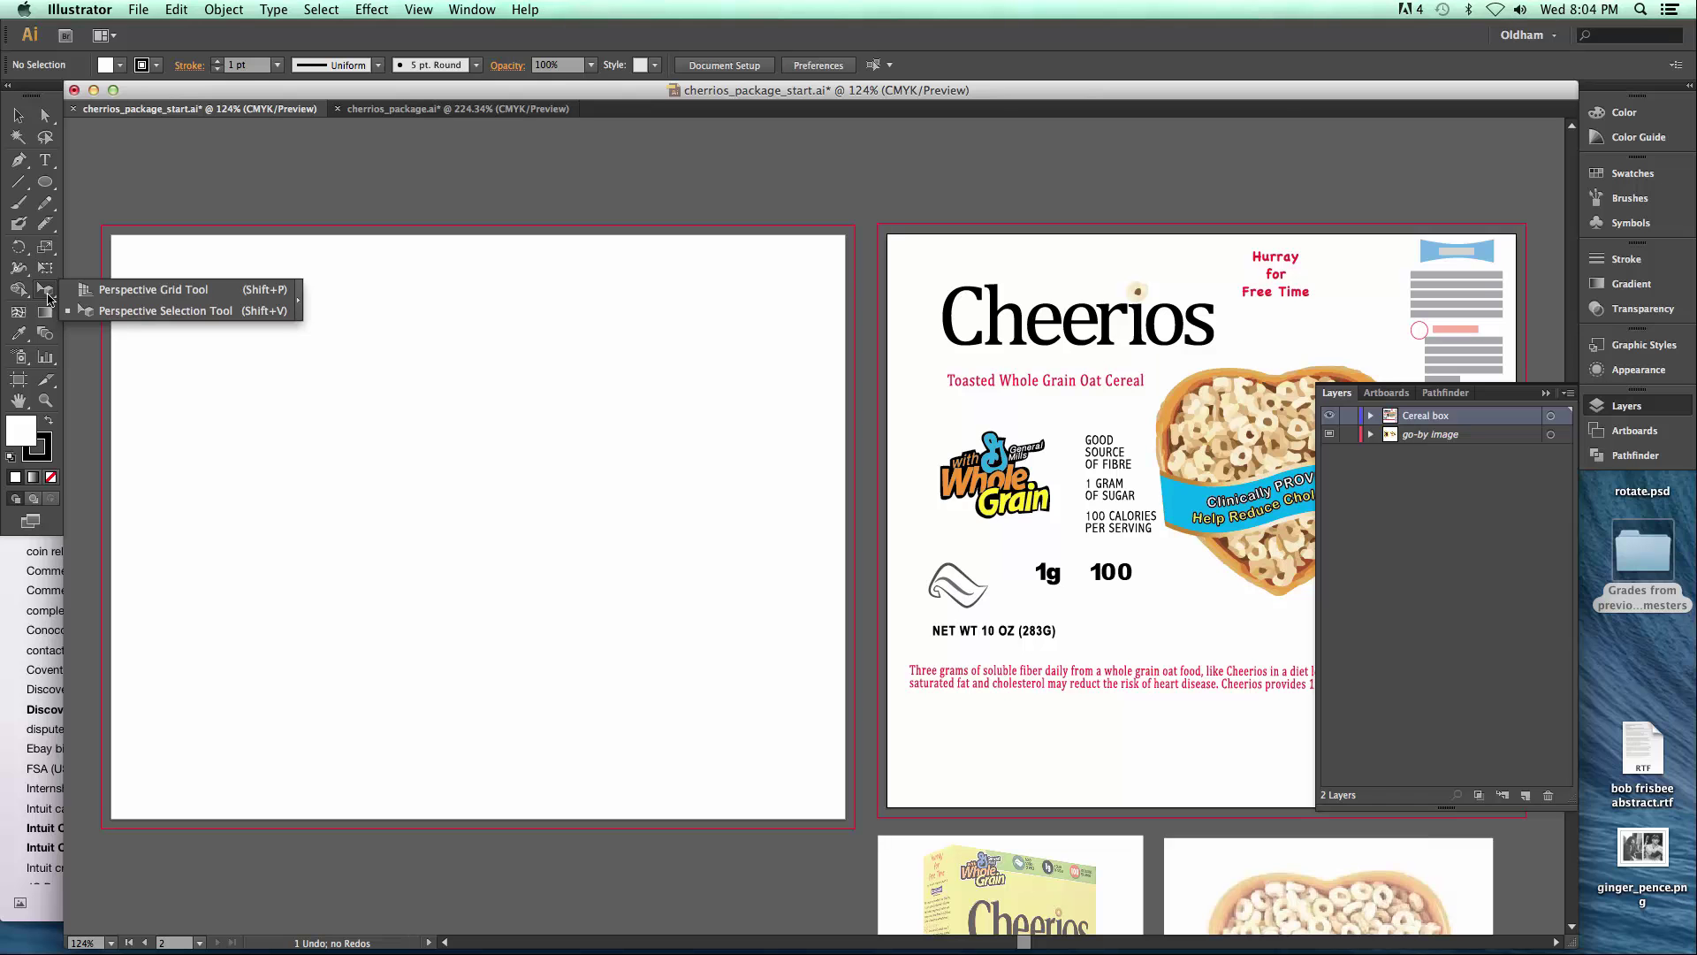
{"action": "left_click", "coordinate": [126, 291]}
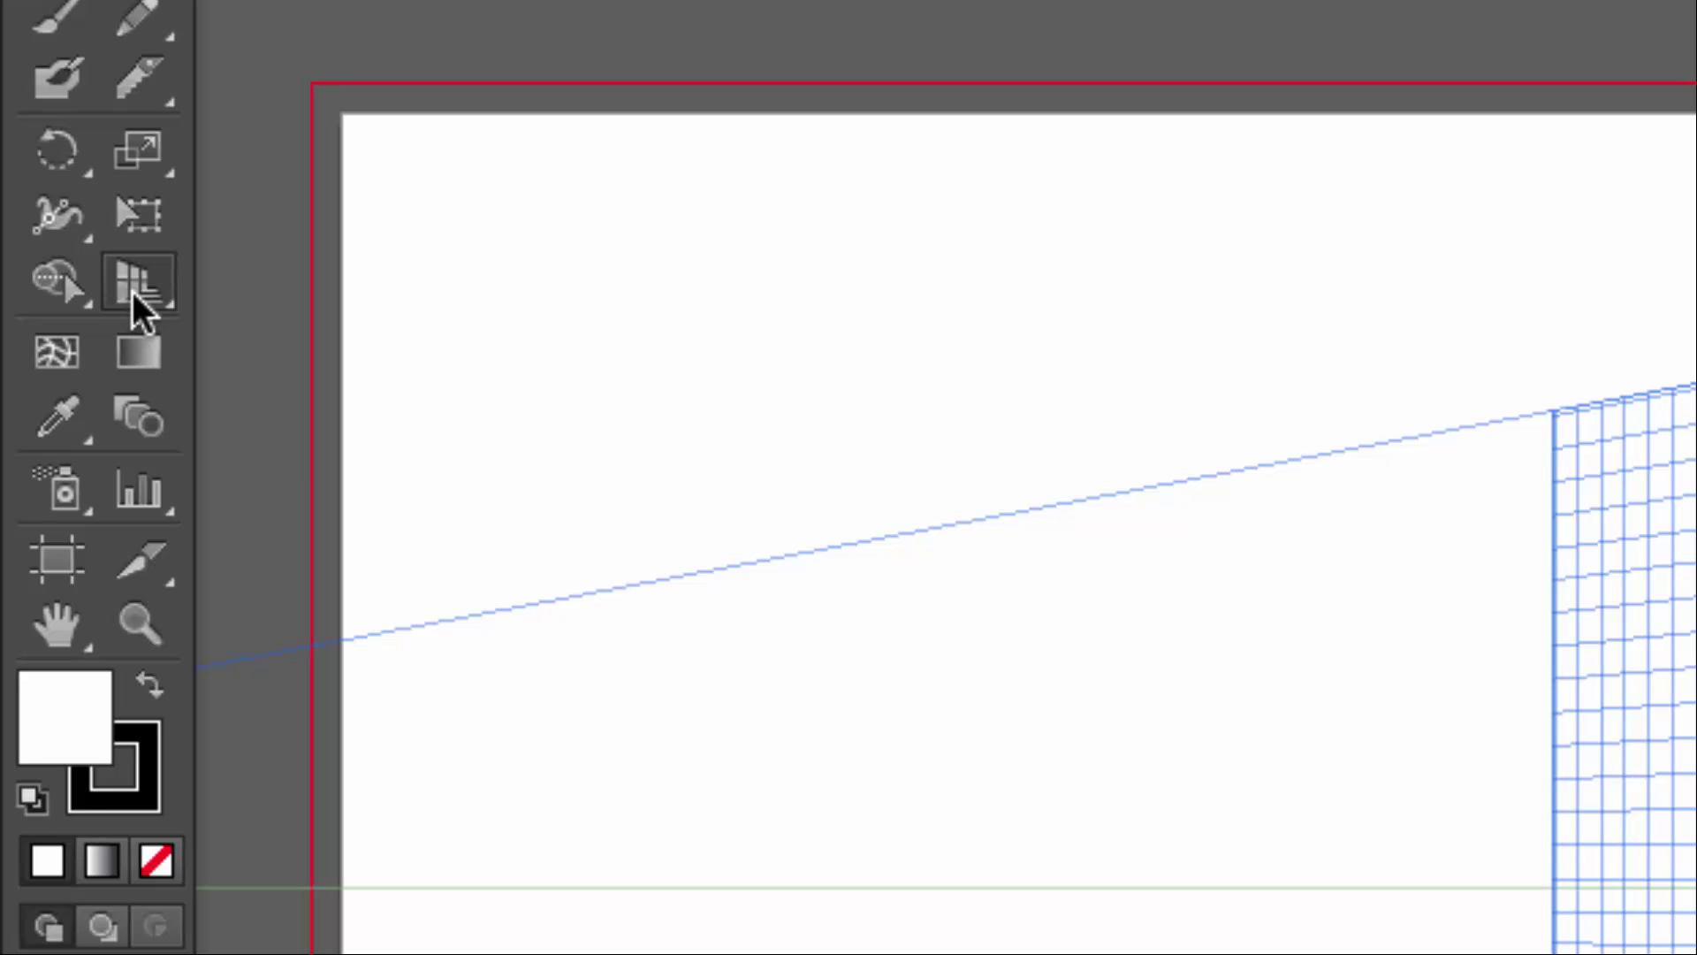
{"action": "left_click_drag", "start_coordinate": [133, 292], "coordinate": [337, 343]}
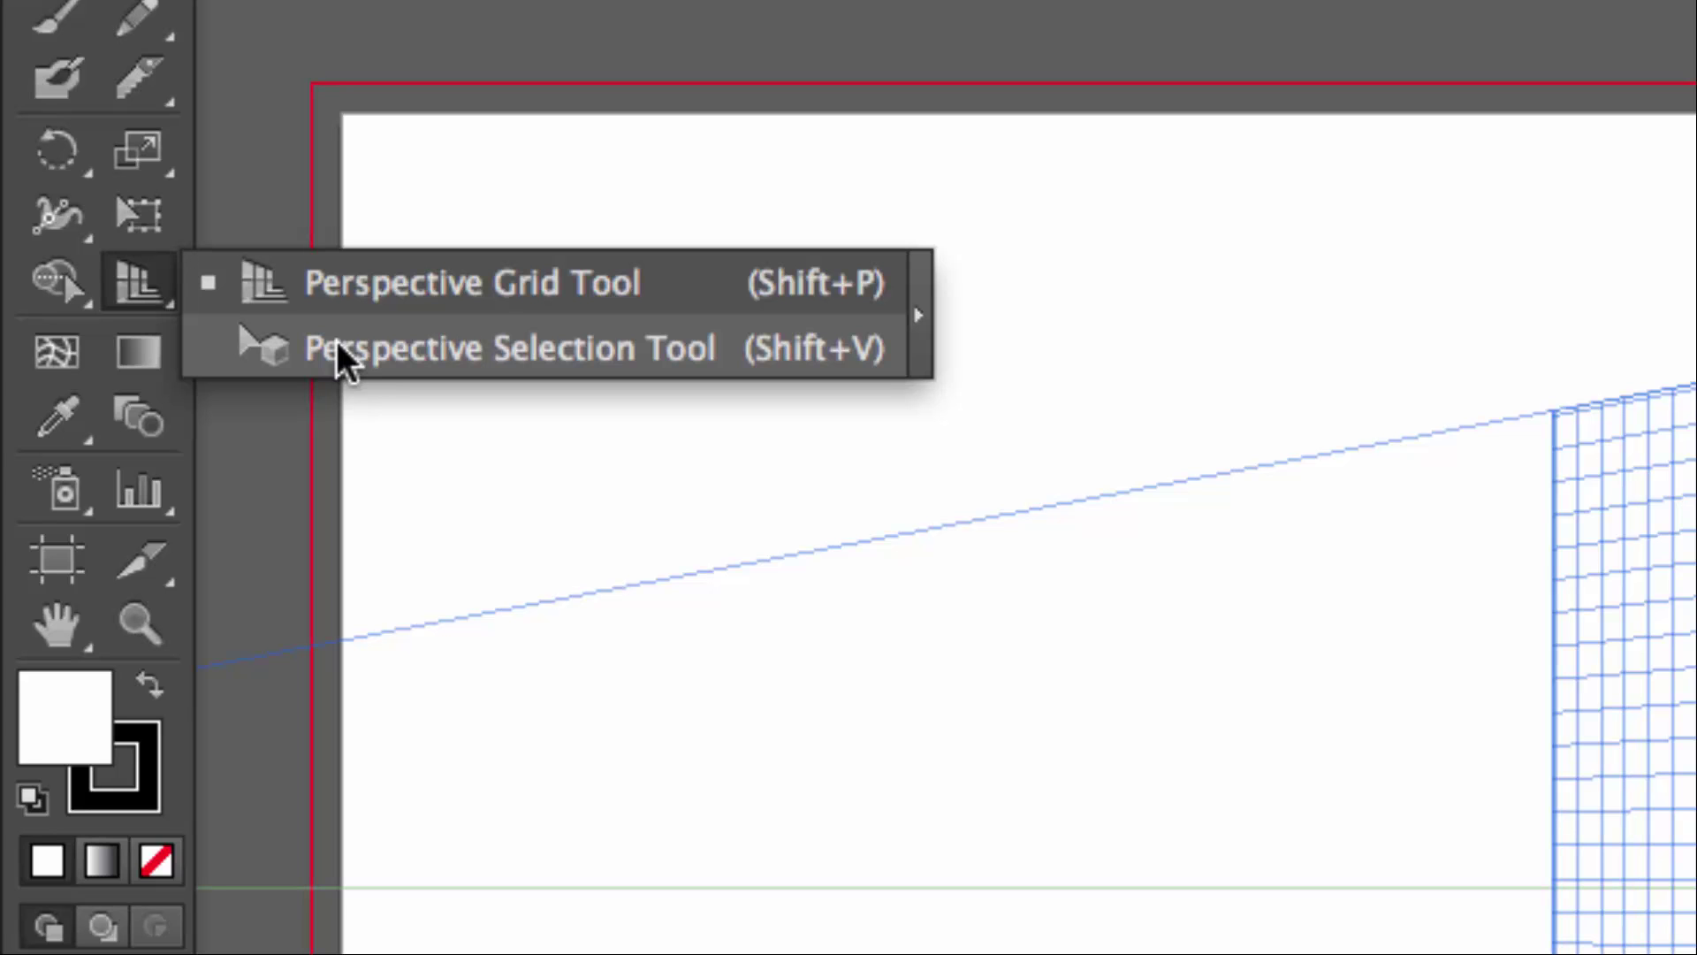
{"action": "left_click", "coordinate": [340, 354]}
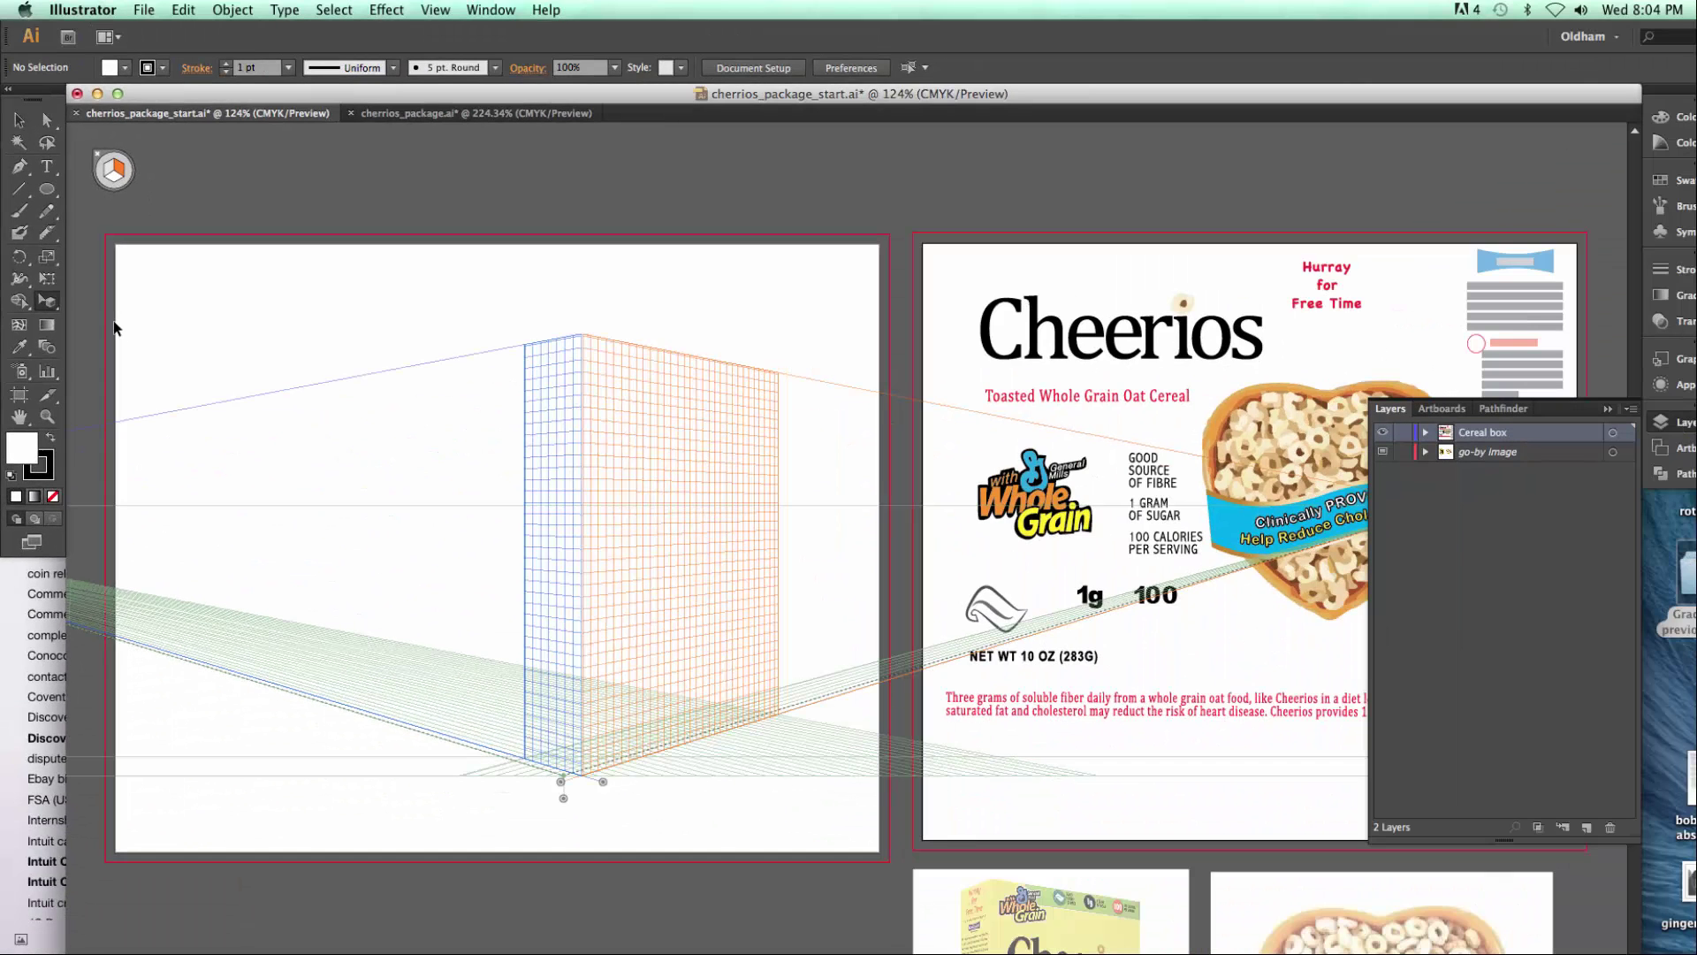
{"action": "left_click", "coordinate": [46, 302]}
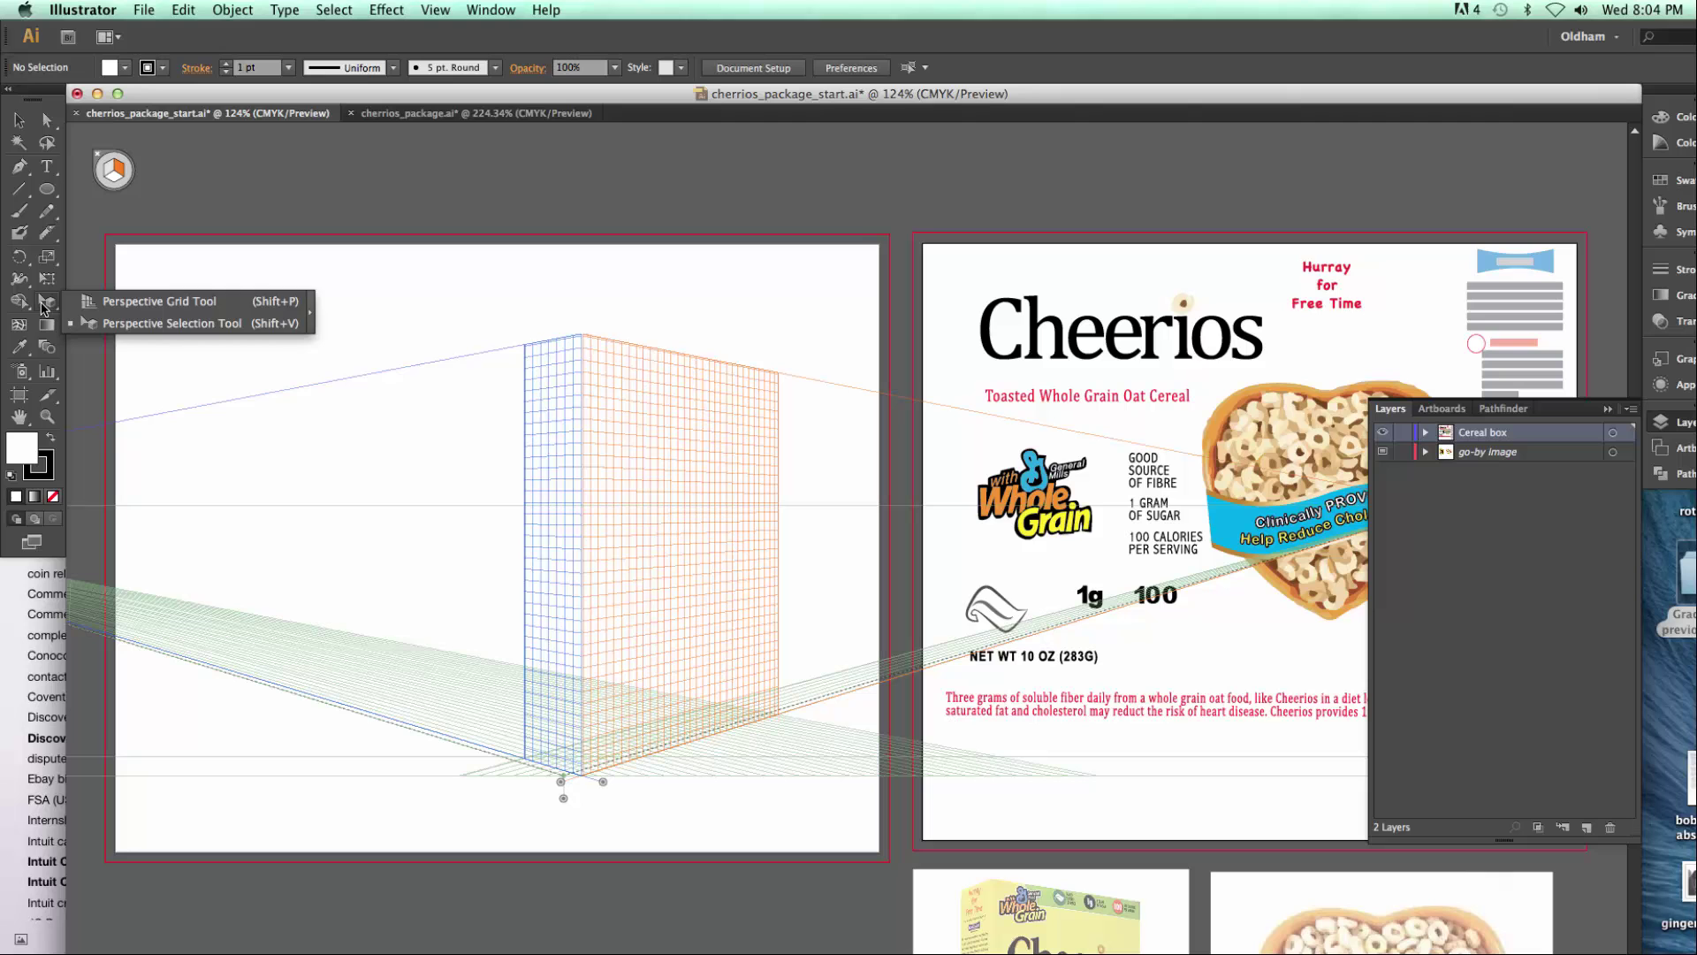
{"action": "left_click", "coordinate": [125, 327]}
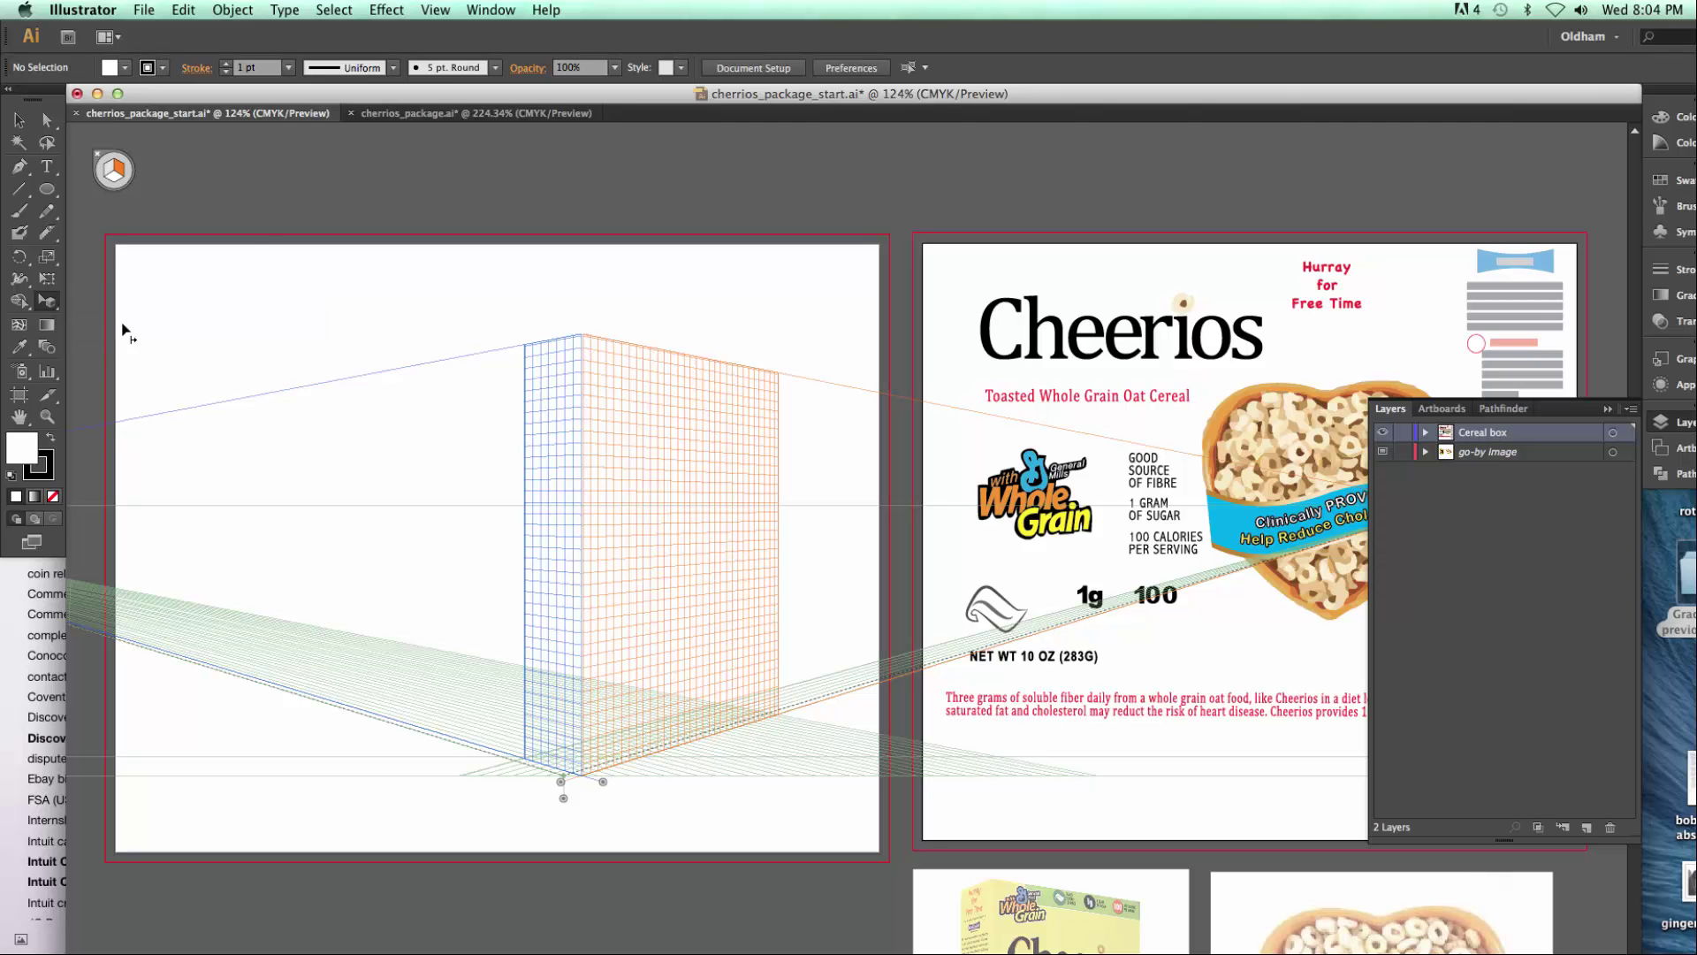
- Review the available shape and line tools, leaving Line Segment active, and collapse the layer list to uncover the component artwork
{"action": "left_click", "coordinate": [51, 194]}
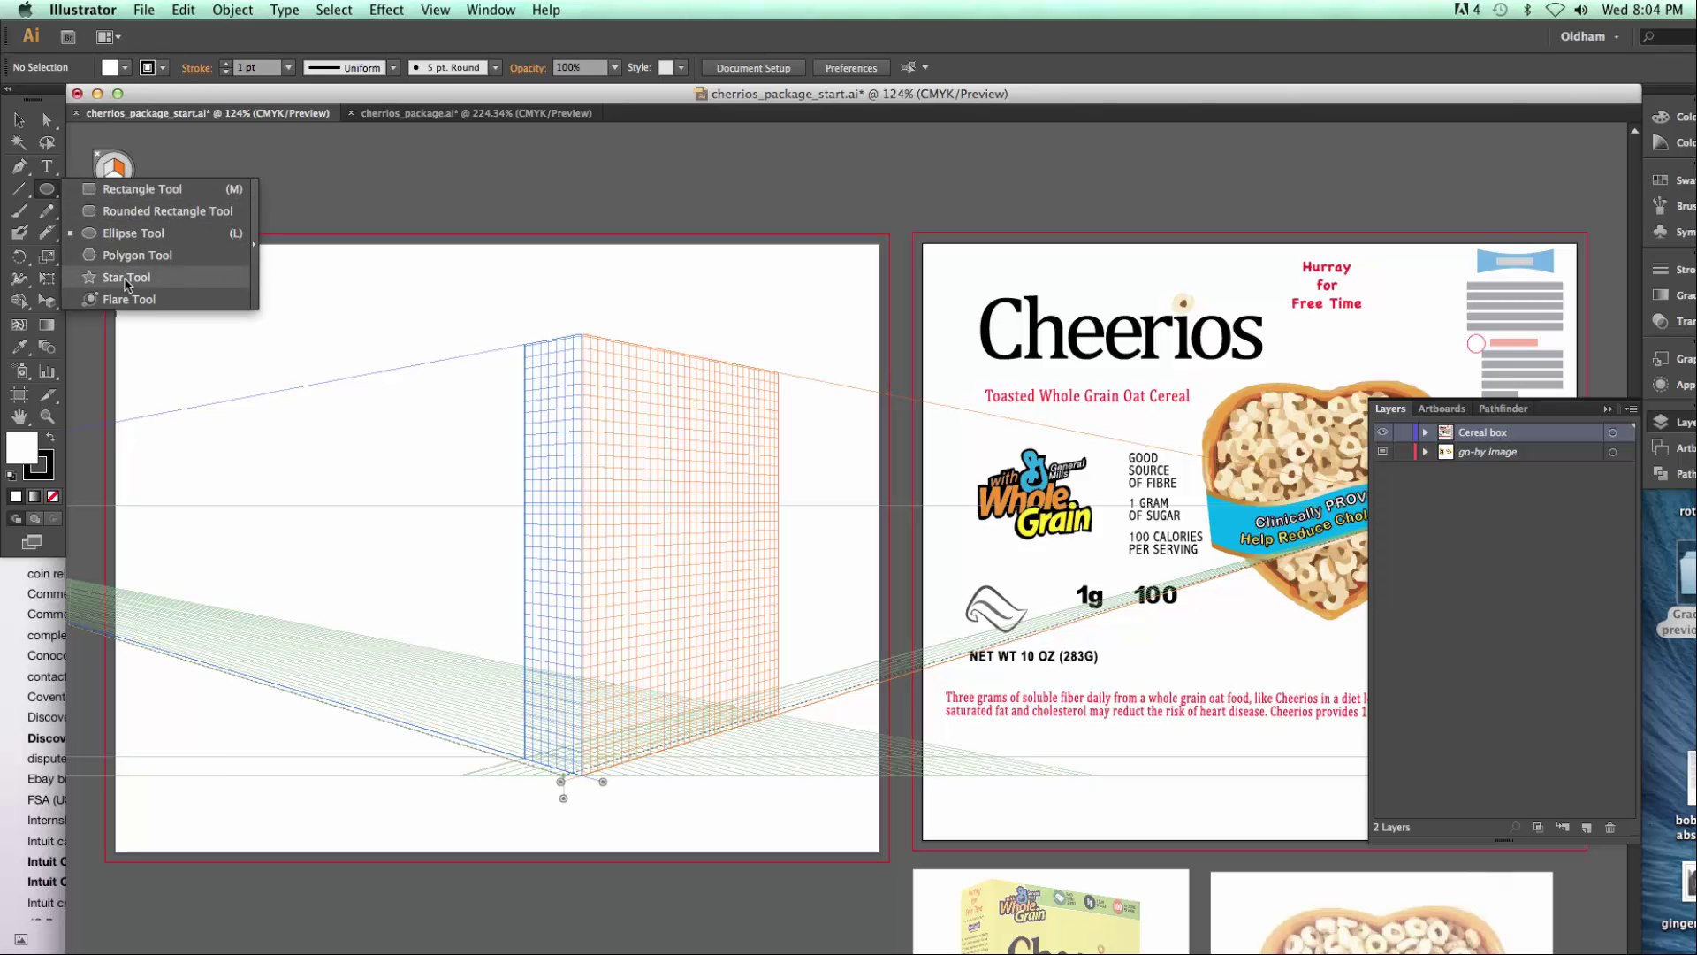
{"action": "left_click", "coordinate": [18, 193]}
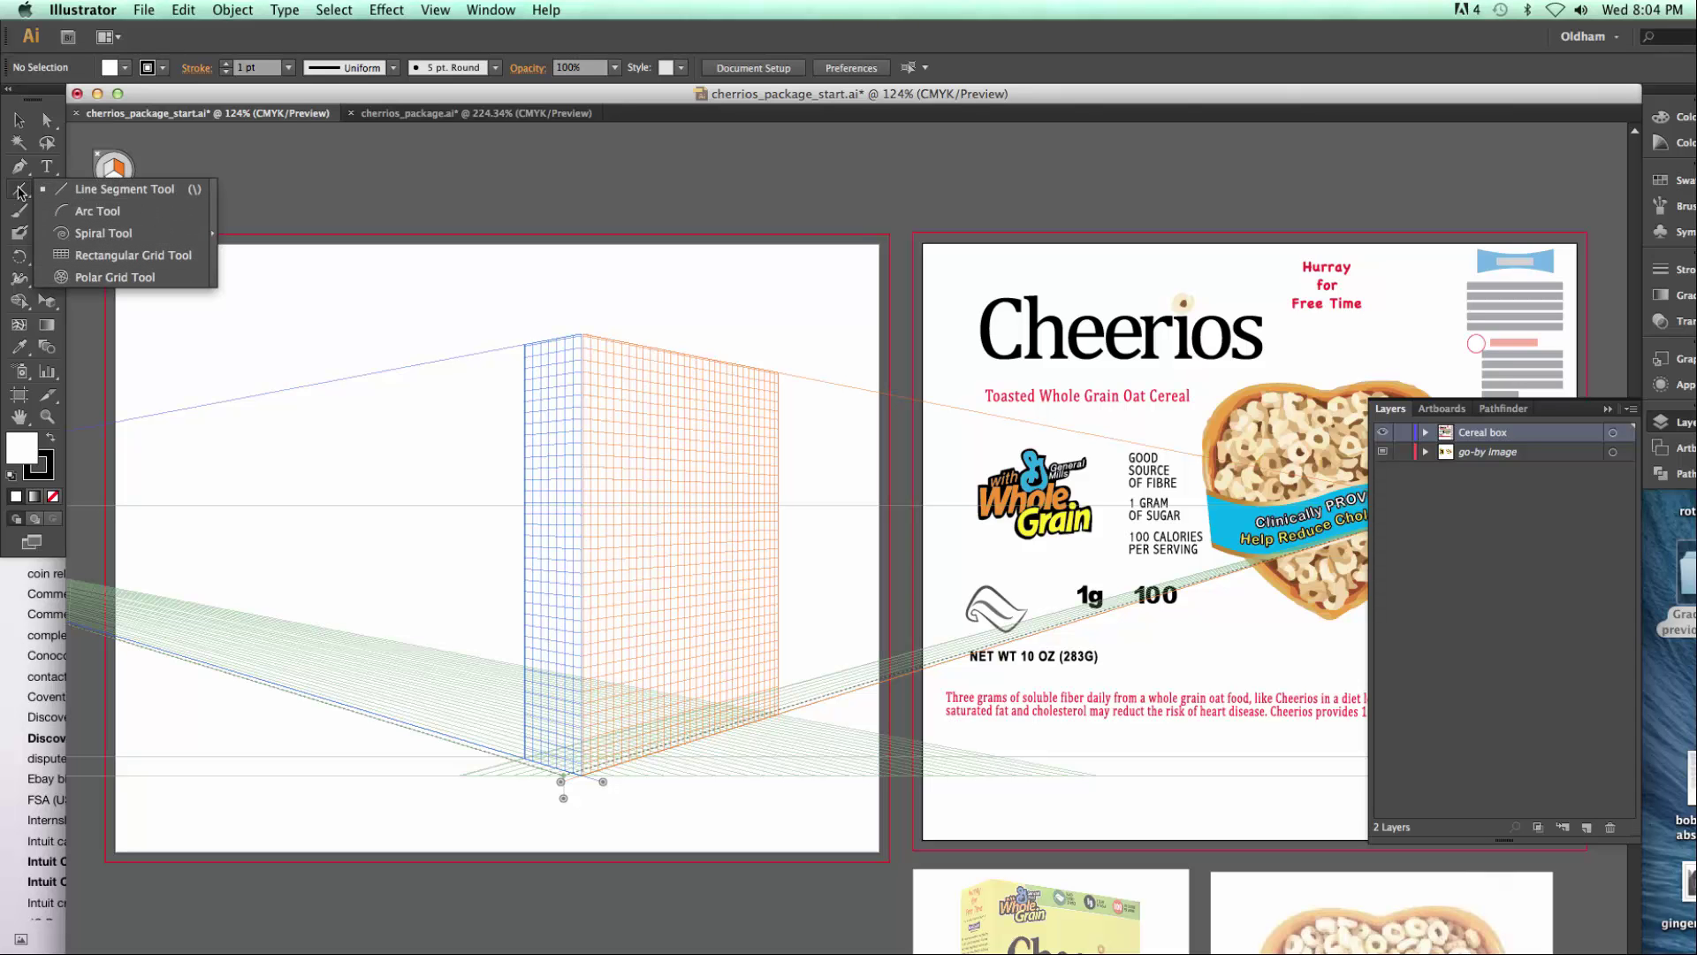
{"action": "left_click_drag", "start_coordinate": [19, 192], "coordinate": [23, 194]}
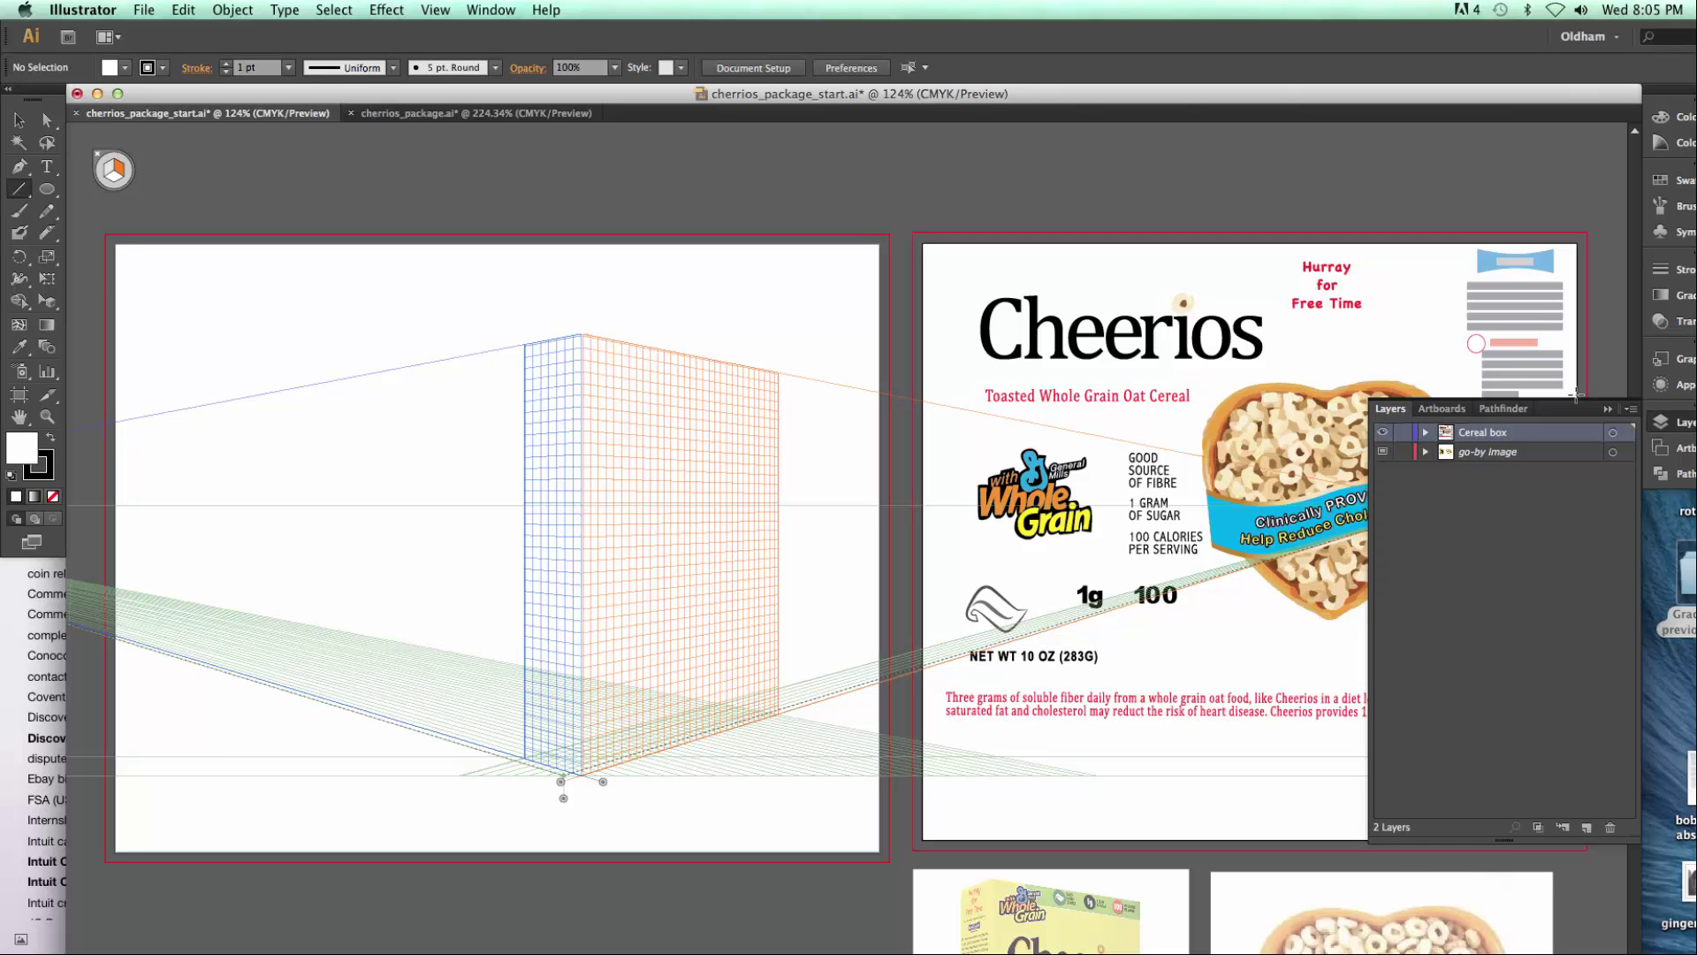
{"action": "left_click", "coordinate": [1607, 408]}
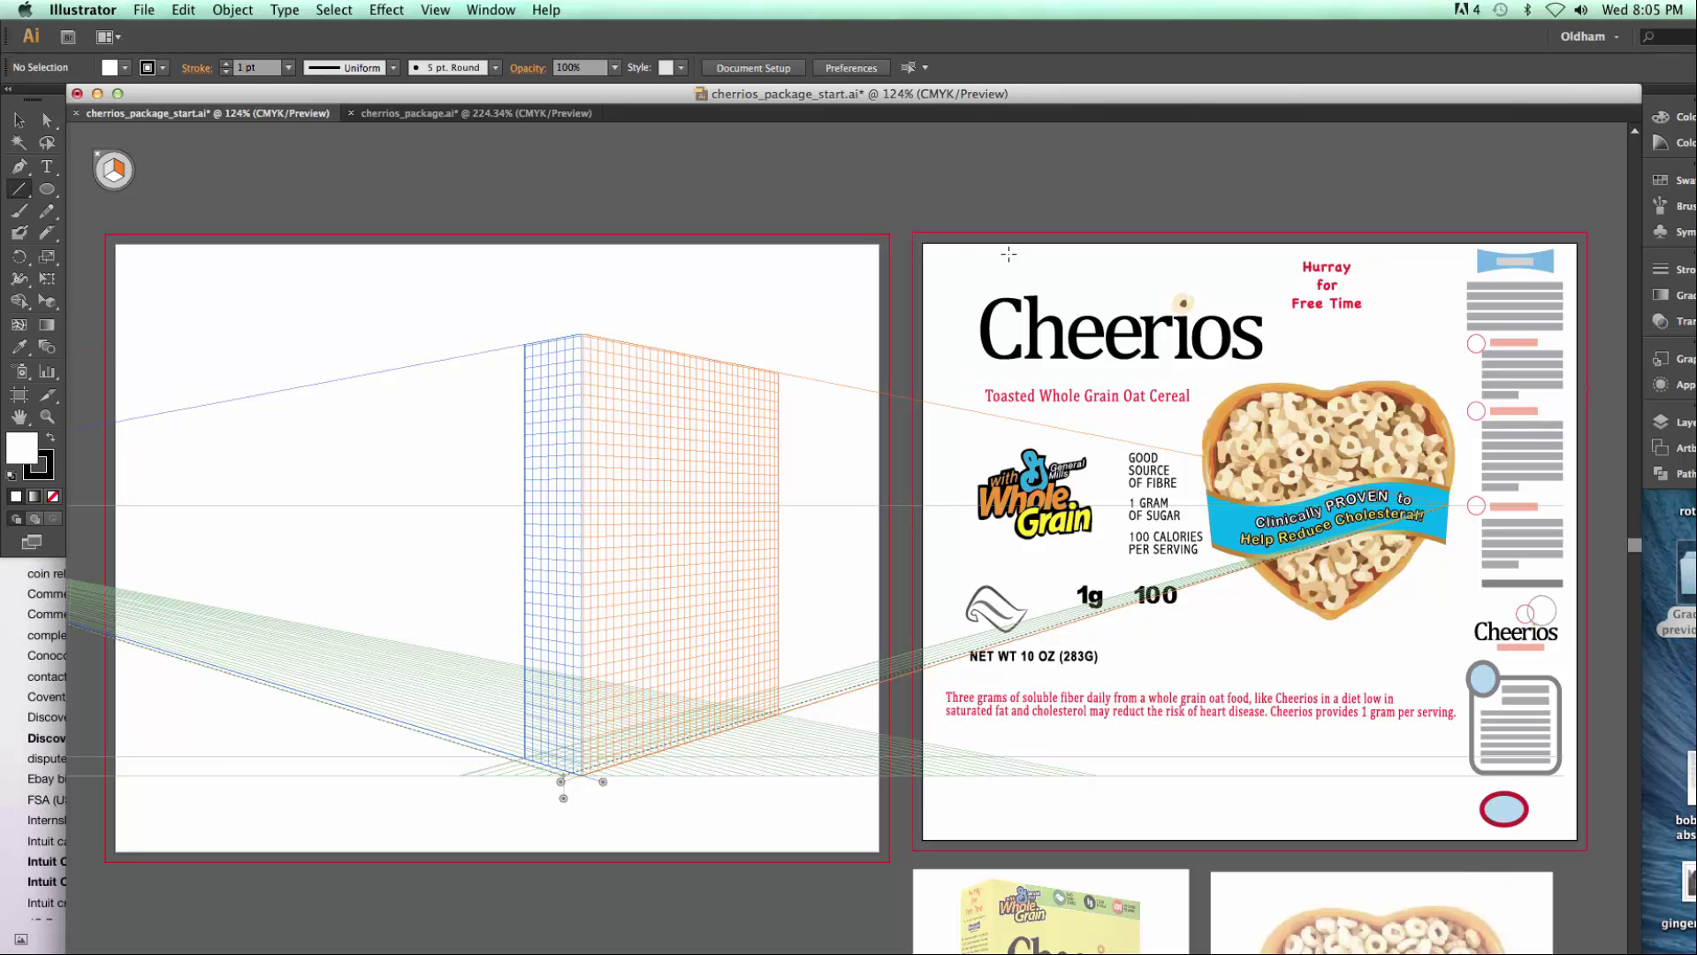
- Place a copy of the Cheerios logo in perspective just above the orange grid plane using the Perspective Selection tool
{"action": "left_click", "coordinate": [53, 306]}
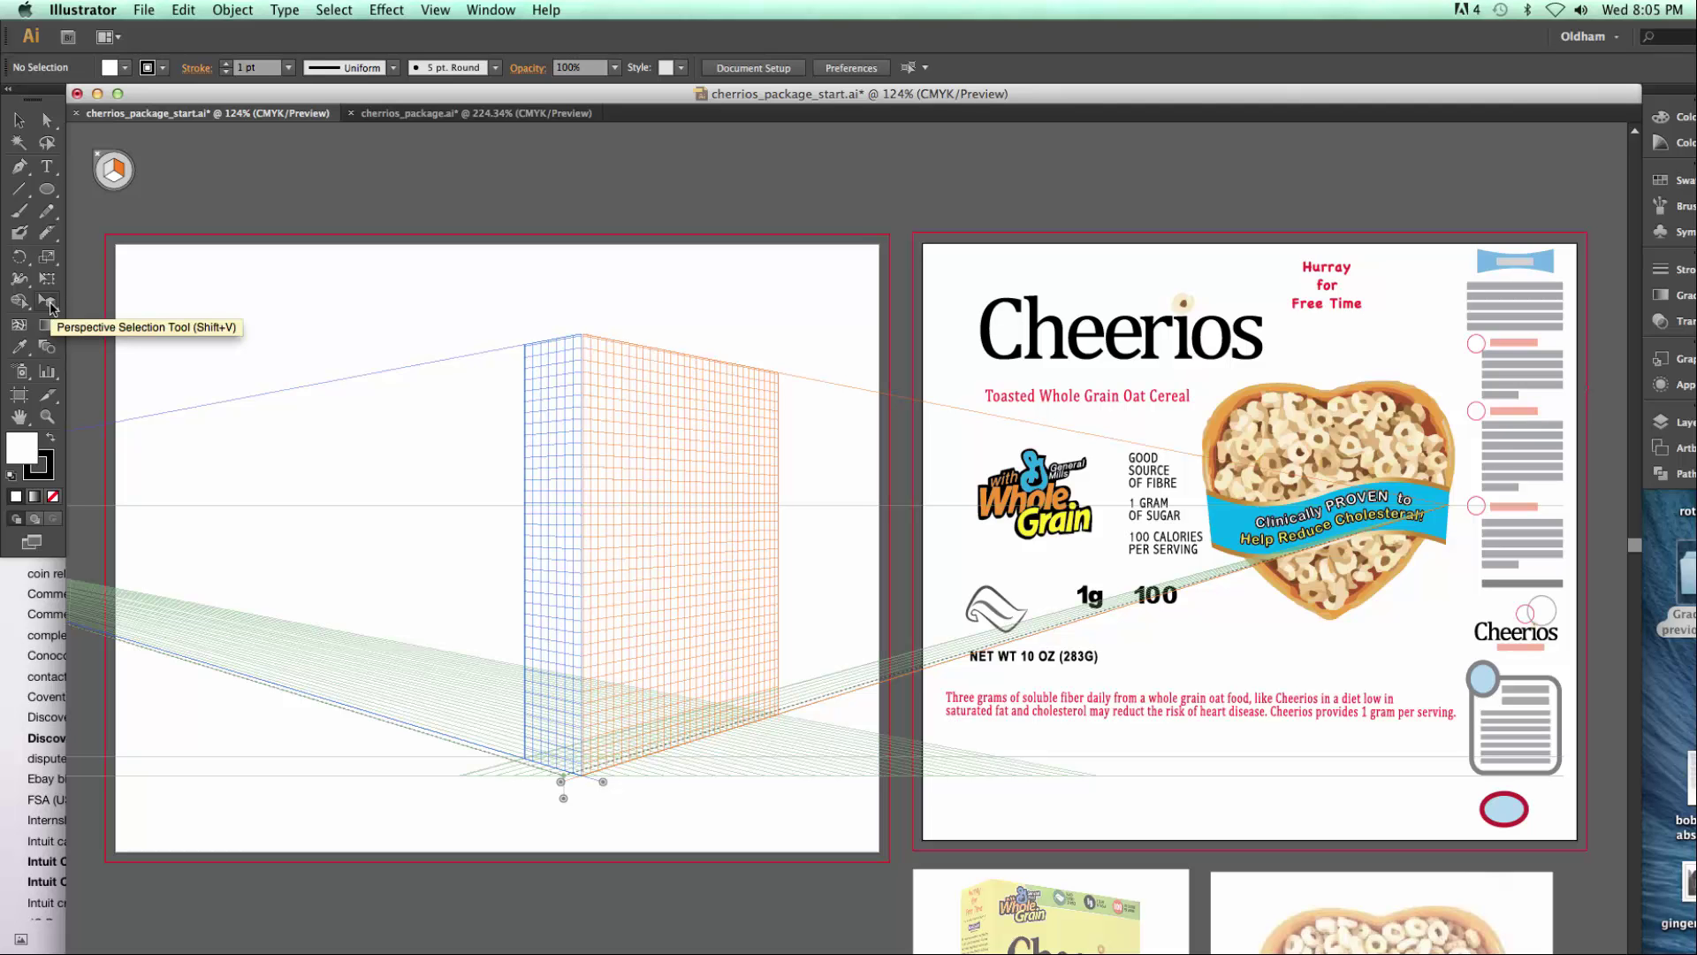
{"action": "left_click", "coordinate": [1037, 358]}
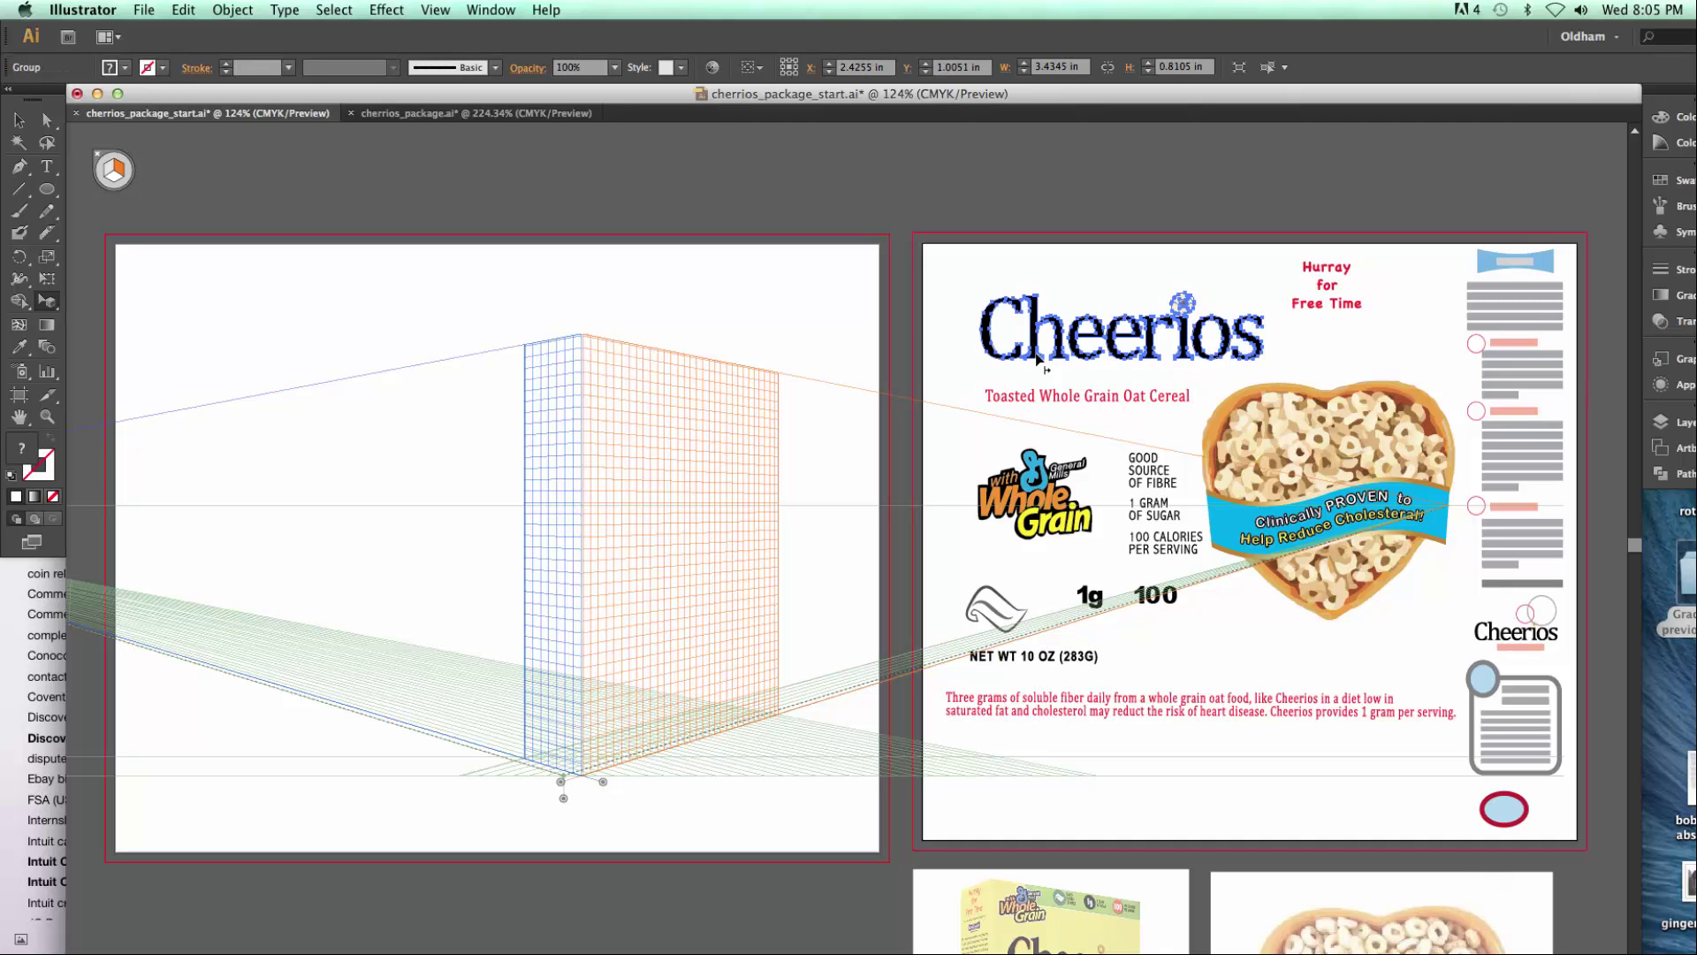
{"action": "left_click_drag", "start_coordinate": [1037, 358], "coordinate": [632, 327]}
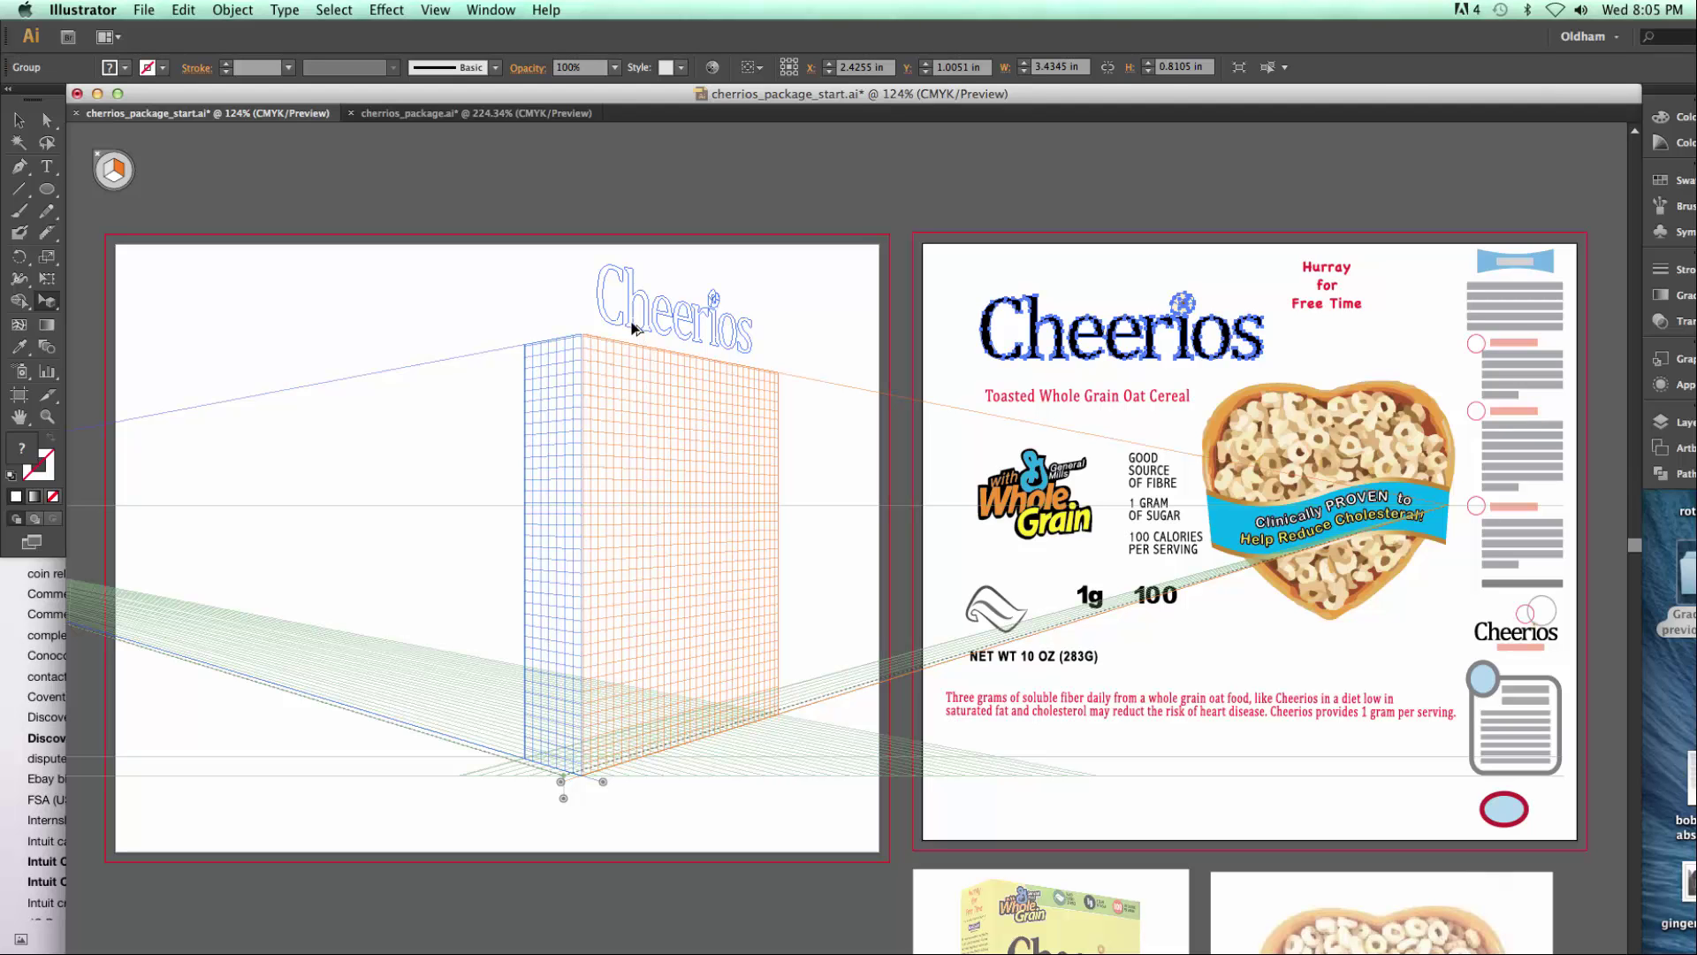
{"action": "left_click_drag", "start_coordinate": [632, 327], "coordinate": [632, 327]}
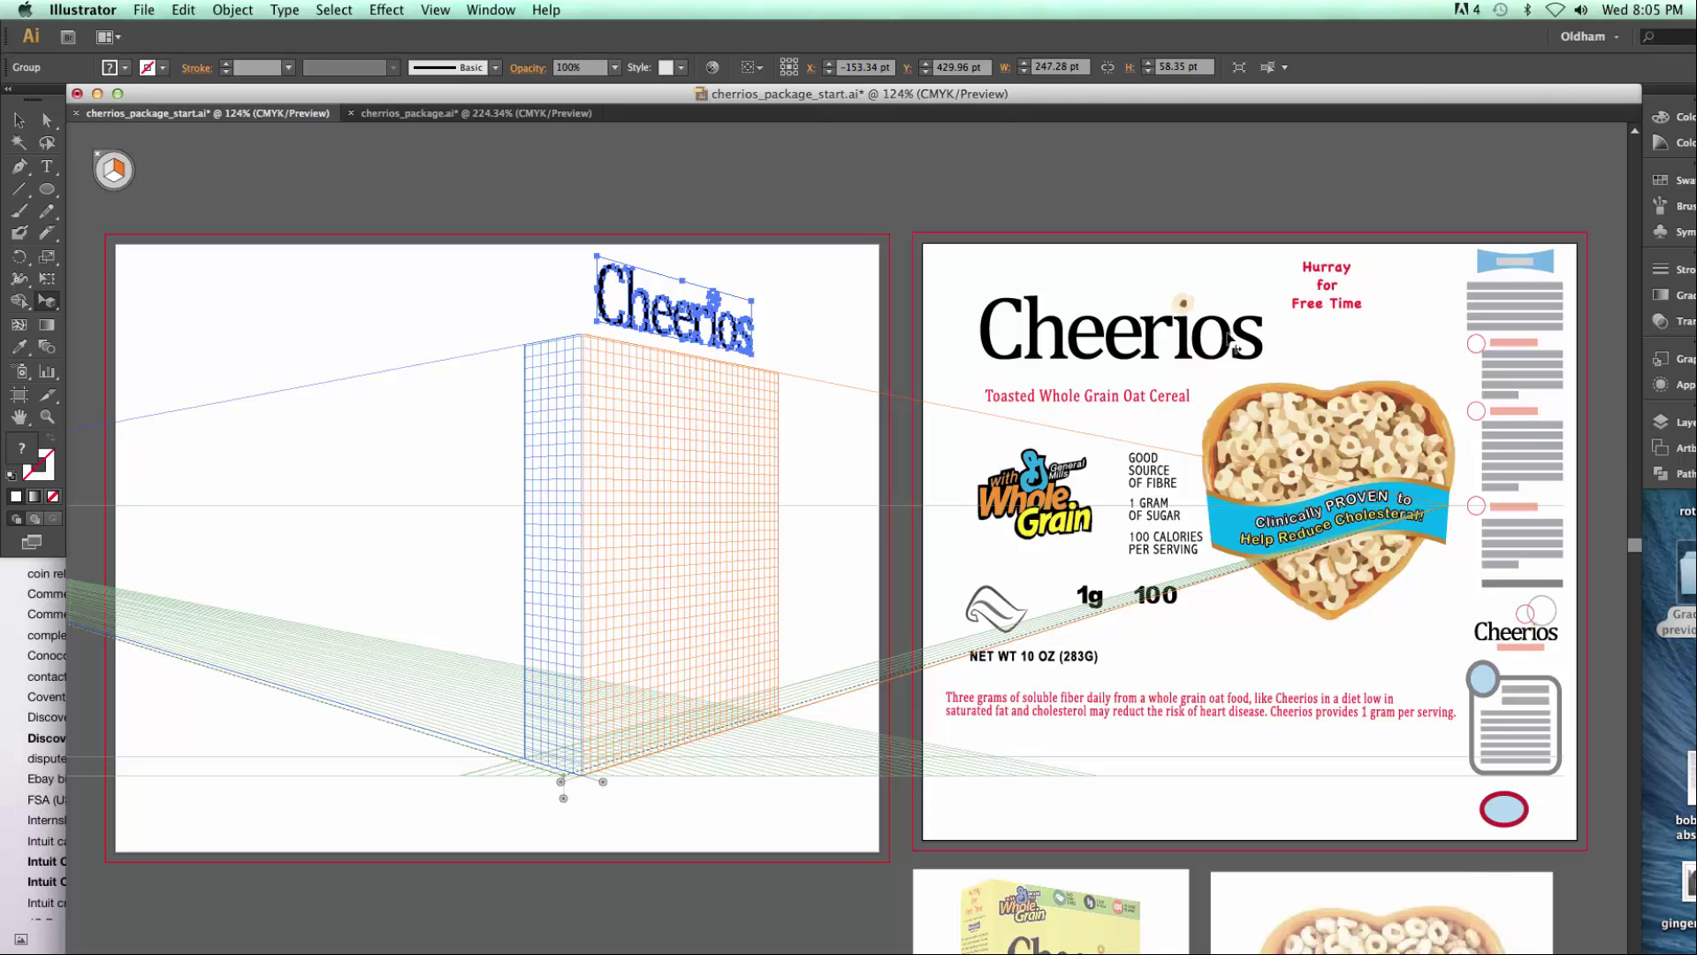
- Try moving the original Cheerios logo into perspective above the orange plane, undo the move, and delete a second perspective copy
{"action": "left_click", "coordinate": [1139, 357]}
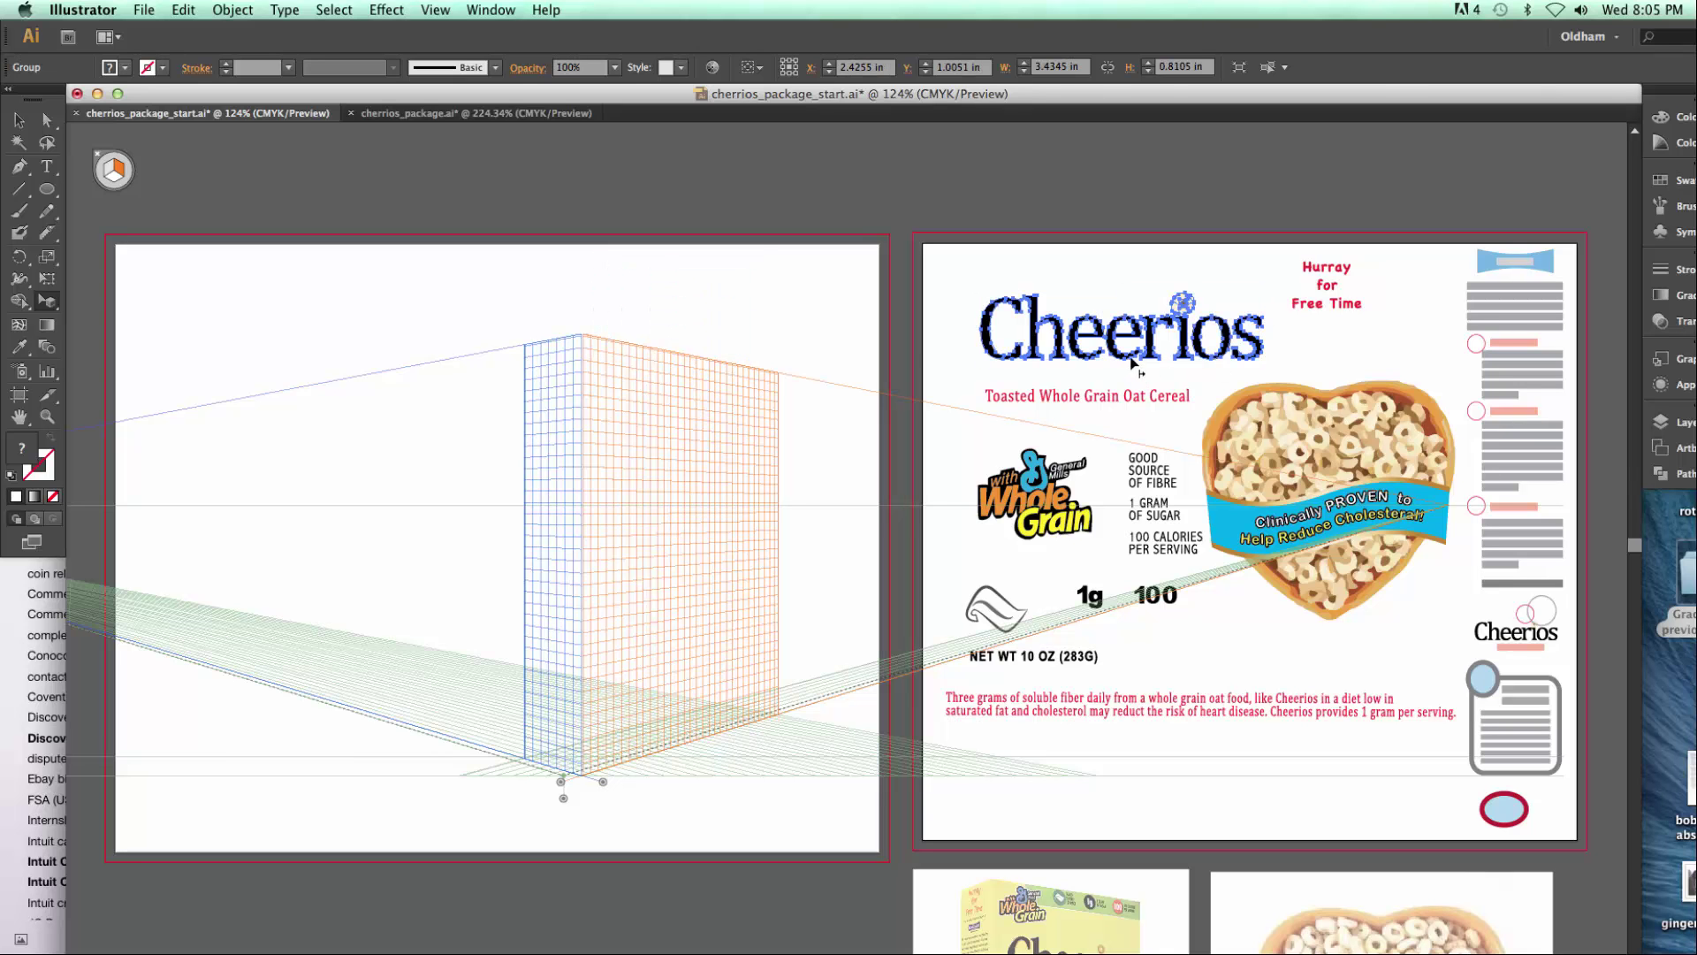
{"action": "left_click_drag", "start_coordinate": [1137, 363], "coordinate": [687, 327]}
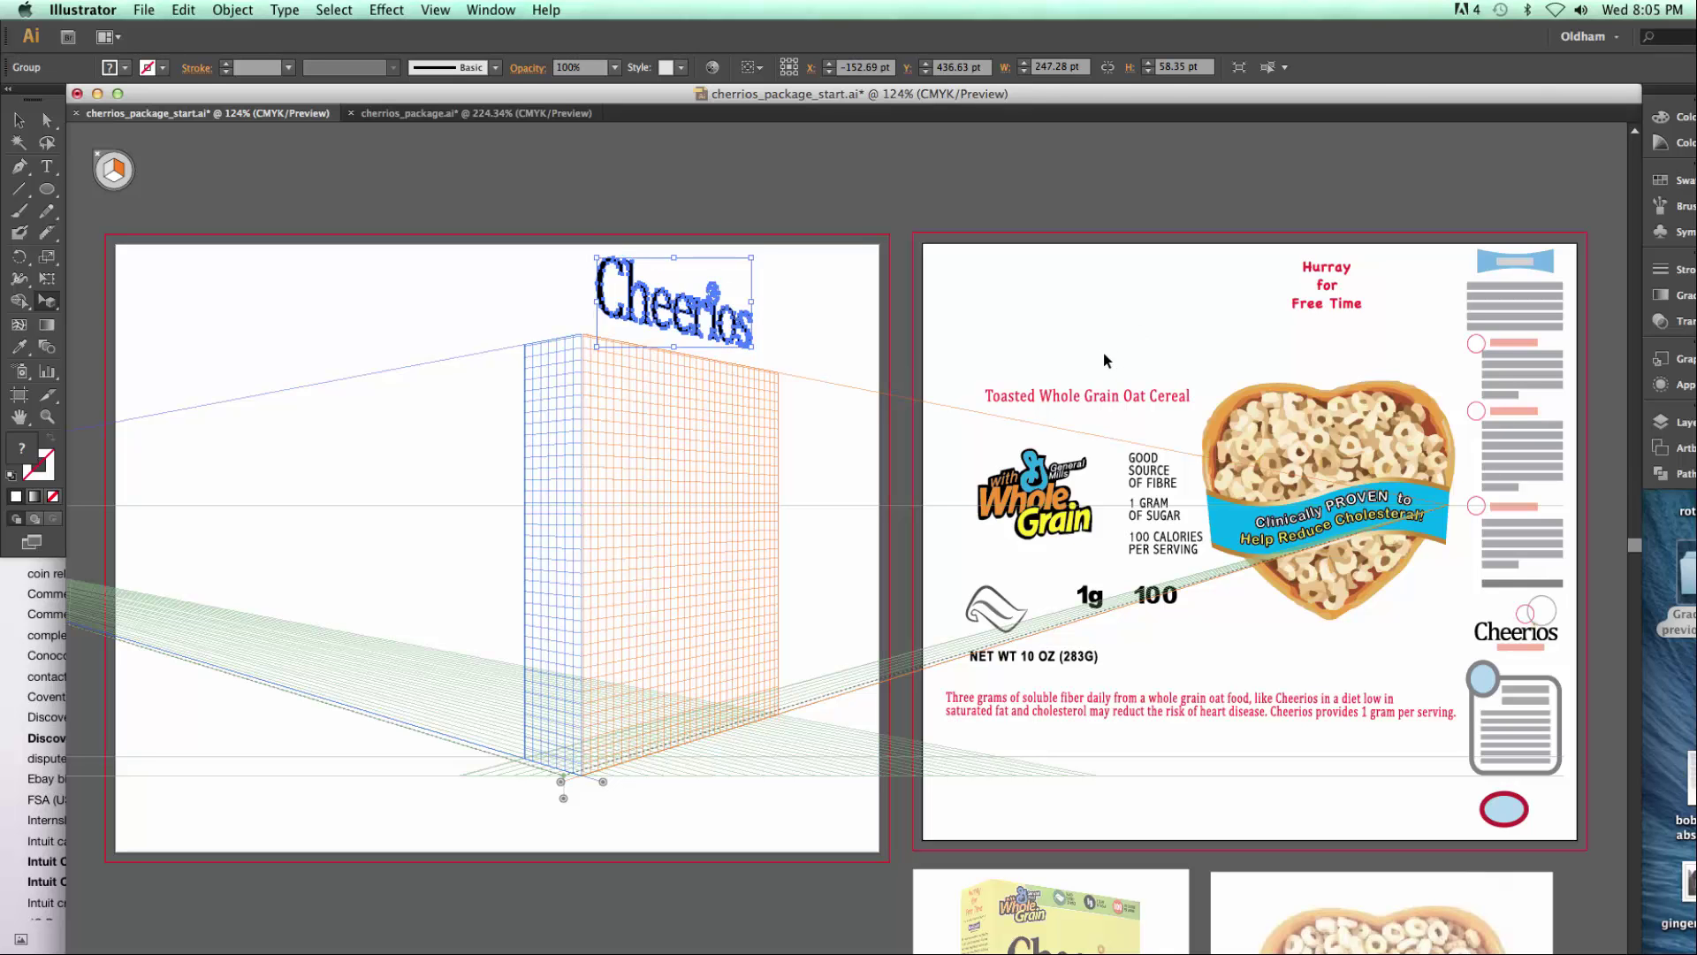
{"action": "key", "text": "super+z"}
{"action": "left_click_drag", "start_coordinate": [1109, 354], "coordinate": [708, 328]}
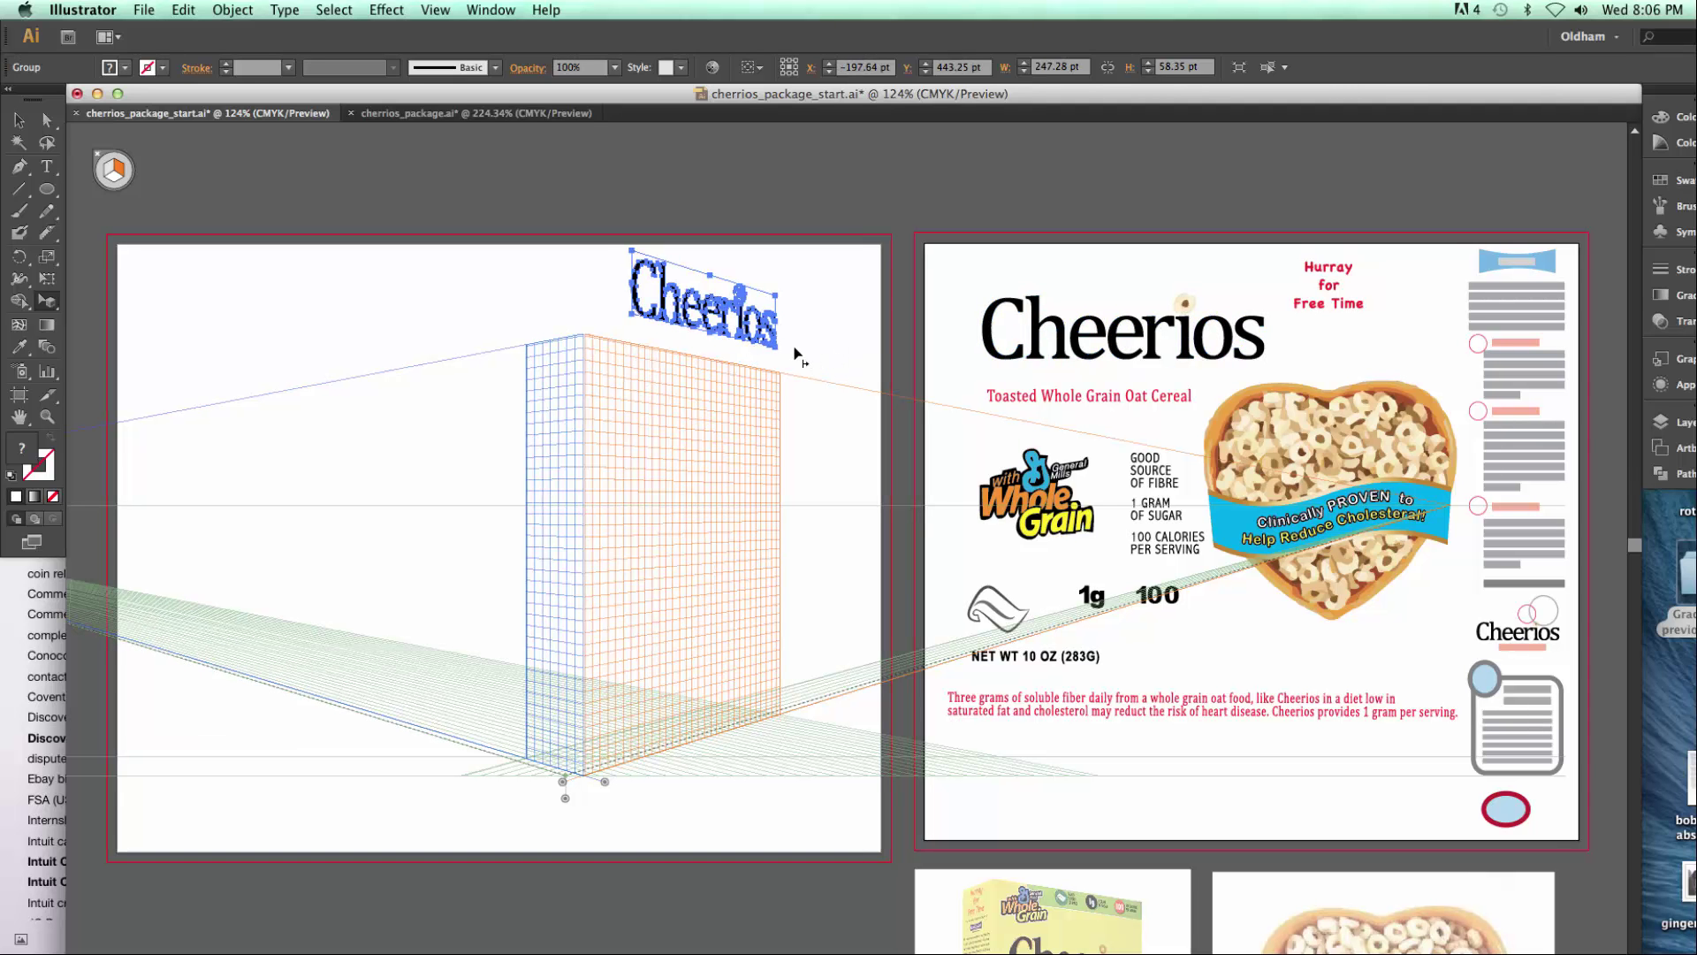
{"action": "key", "text": "Delete"}
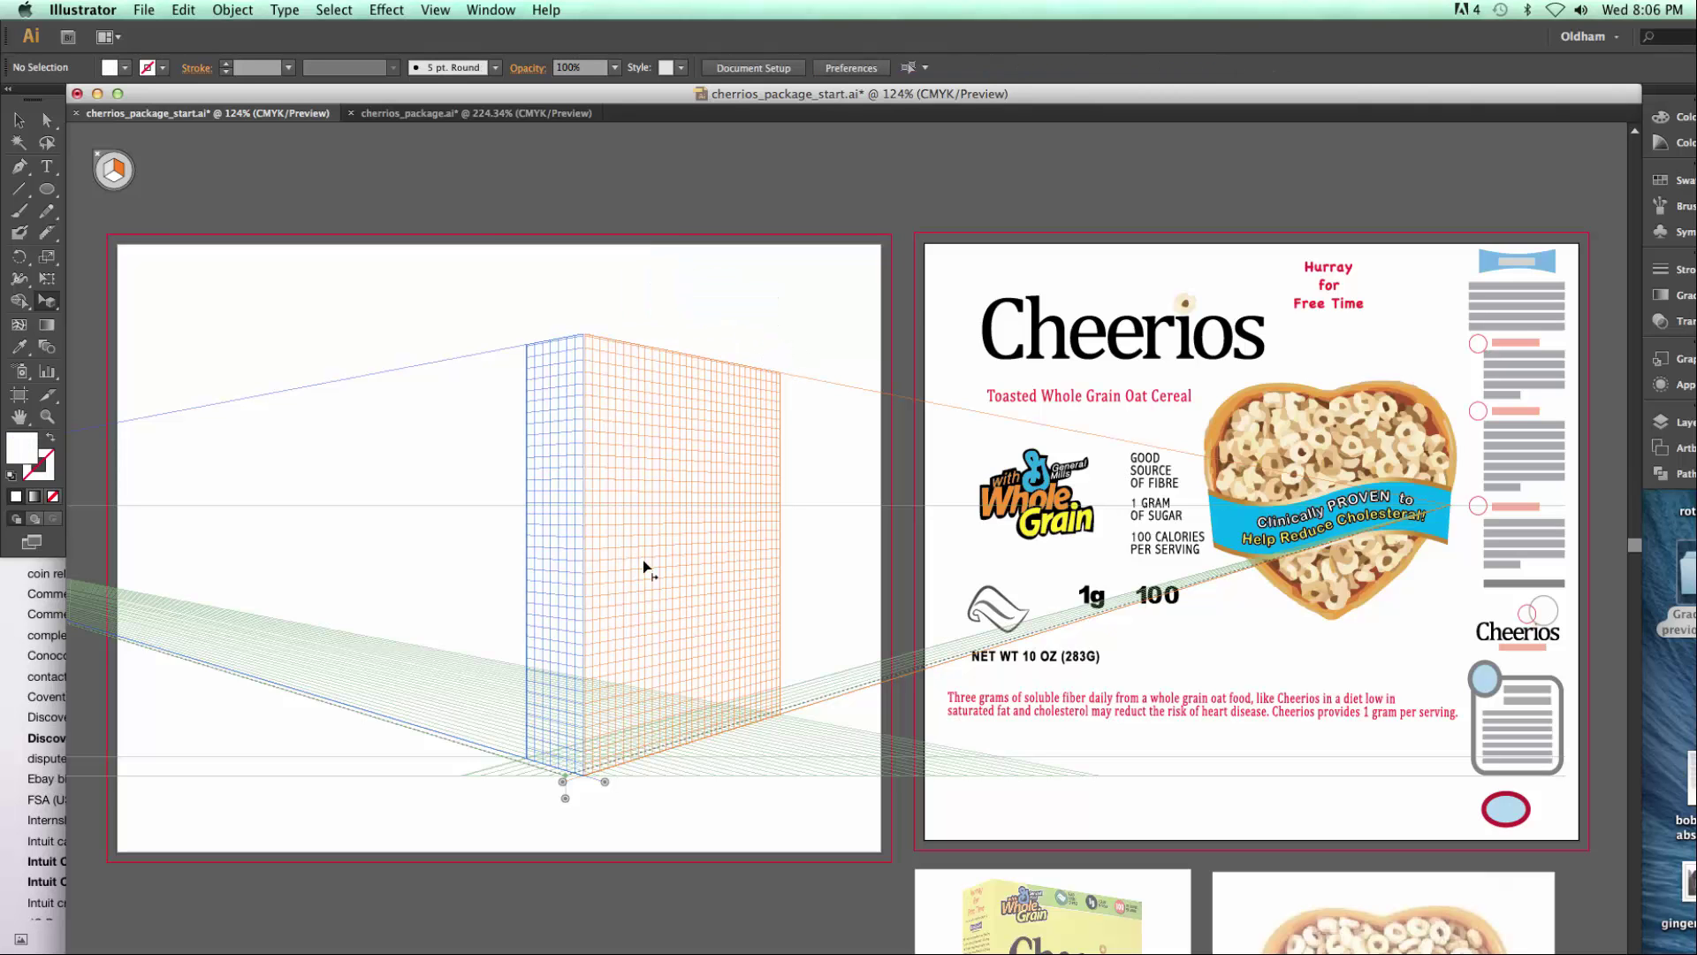
- Activate the Perspective Grid tool and examine the grid's horizon, vanishing point and ground level handles
{"action": "key", "text": "super+minus"}
{"action": "key", "text": "super+minus"}
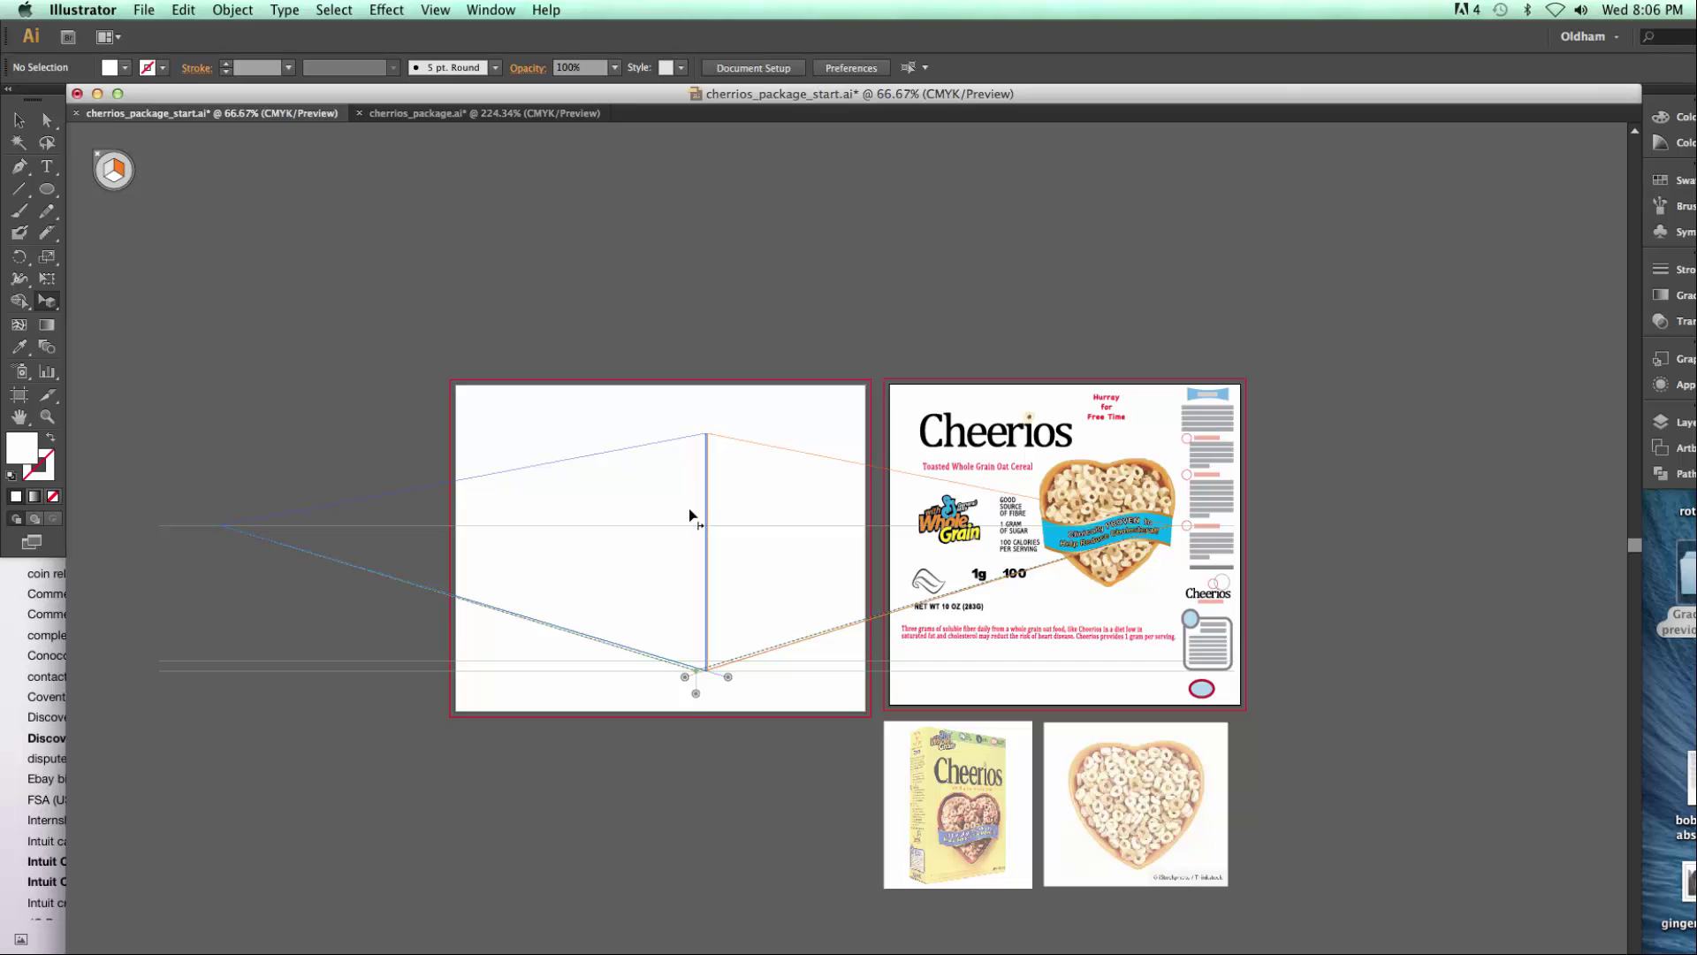
{"action": "left_click", "coordinate": [49, 306]}
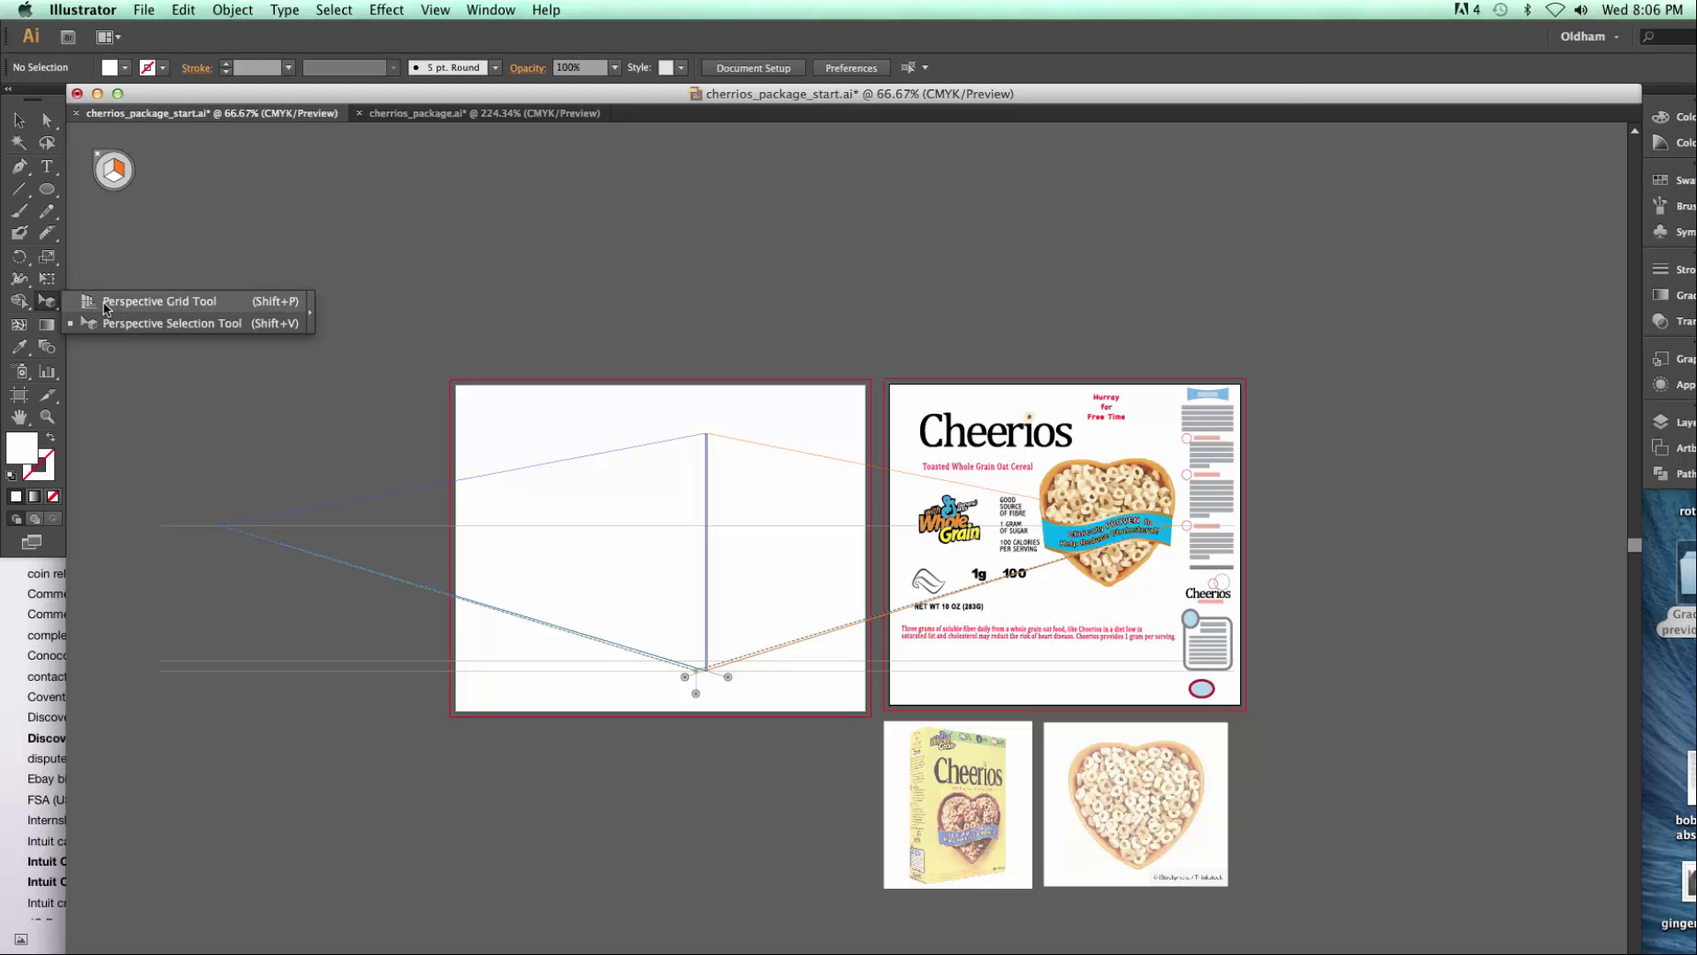
{"action": "left_click", "coordinate": [162, 302]}
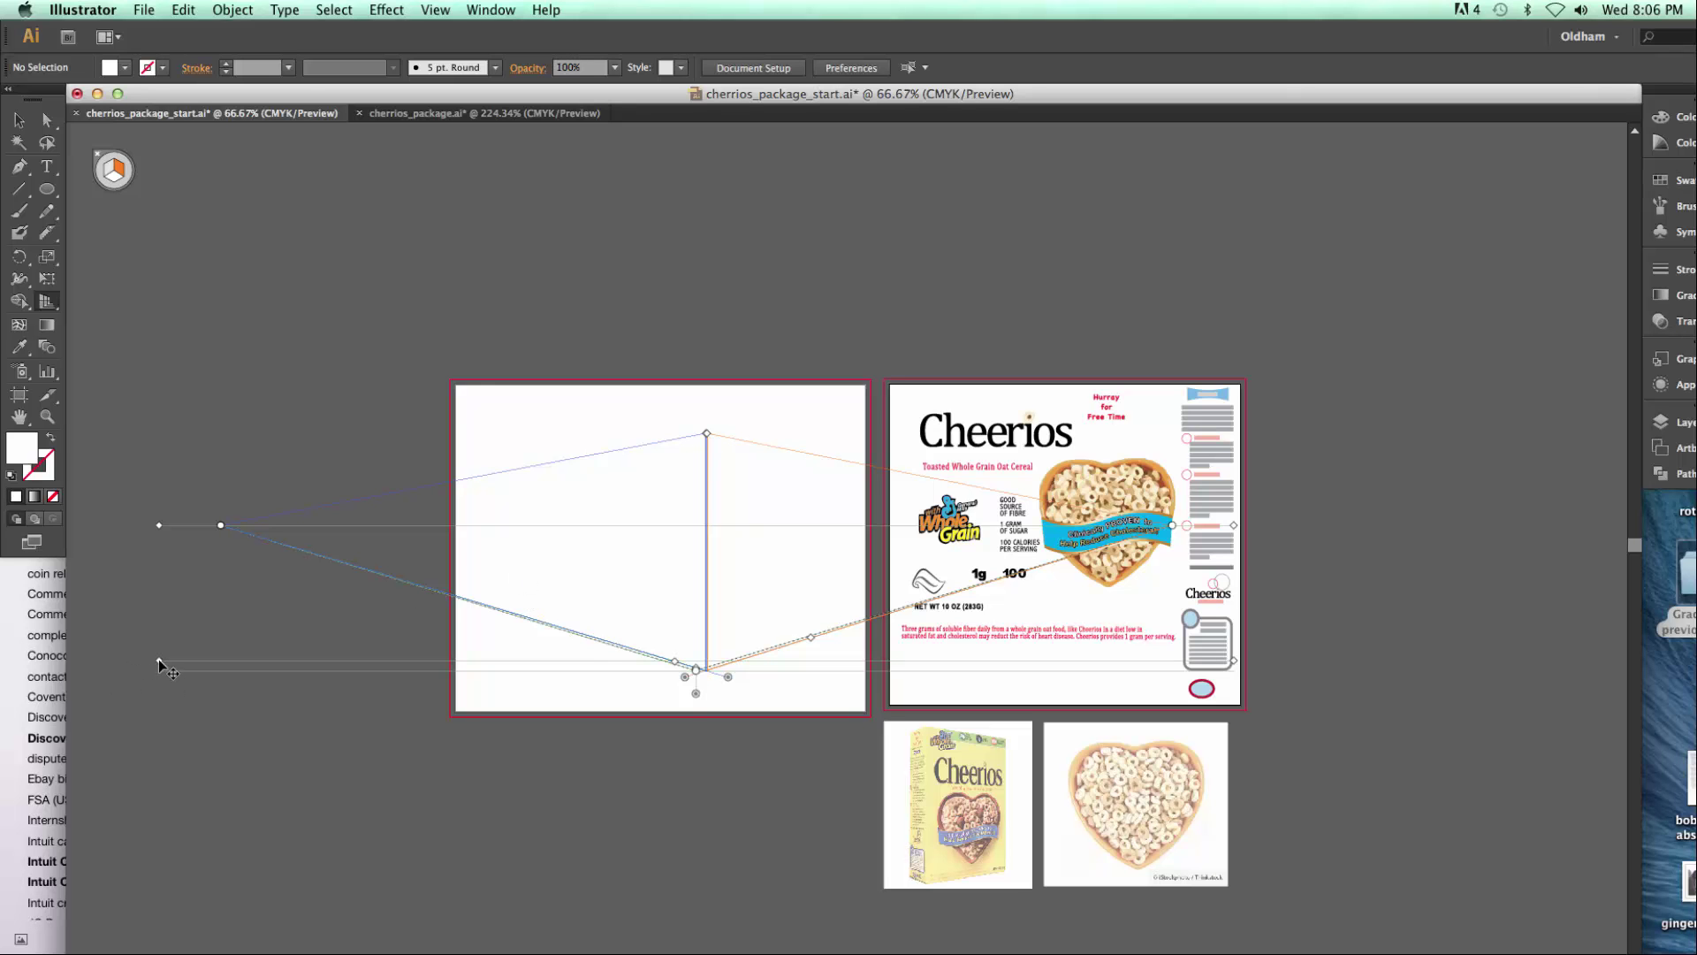
{"action": "mouse_move", "coordinate": [160, 661]}
{"action": "left_mouse_down"}
{"action": "mouse_move", "coordinate": [161, 638]}
{"action": "mouse_move", "coordinate": [161, 666]}
{"action": "left_mouse_up"}
{"action": "key", "text": "super+1"}
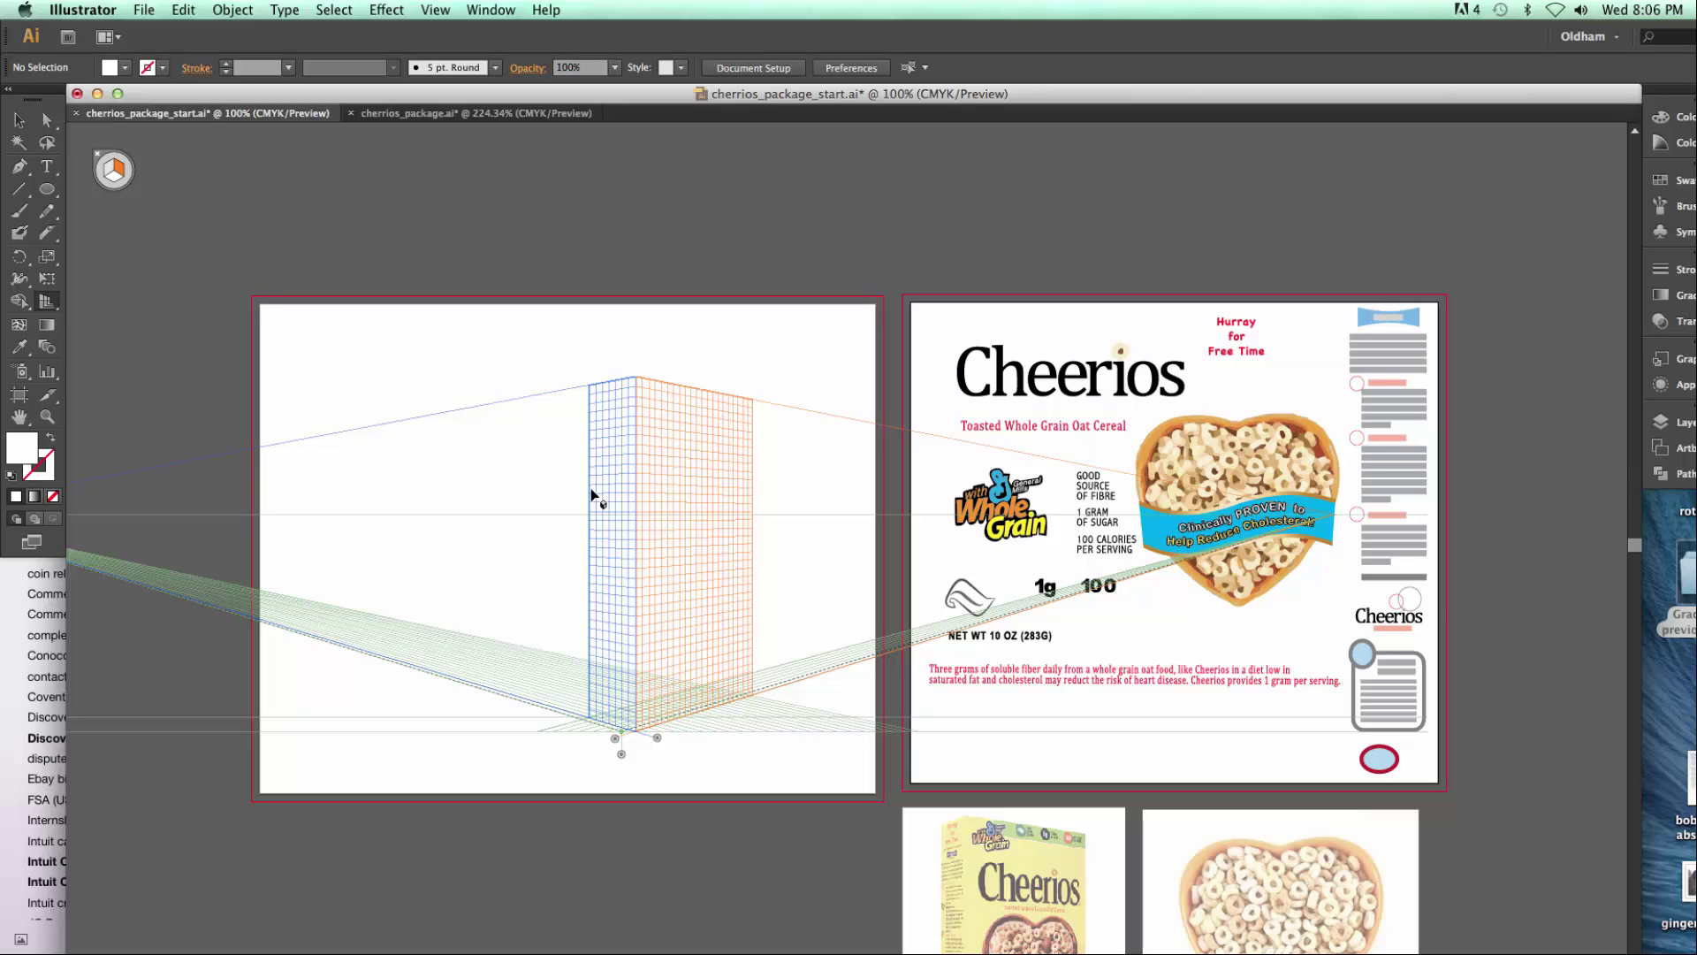
- Create a new 11 x 8.5 in Letter document with 0.125 in bleed and activate the Perspective Grid tool
{"action": "key", "text": "super+n"}
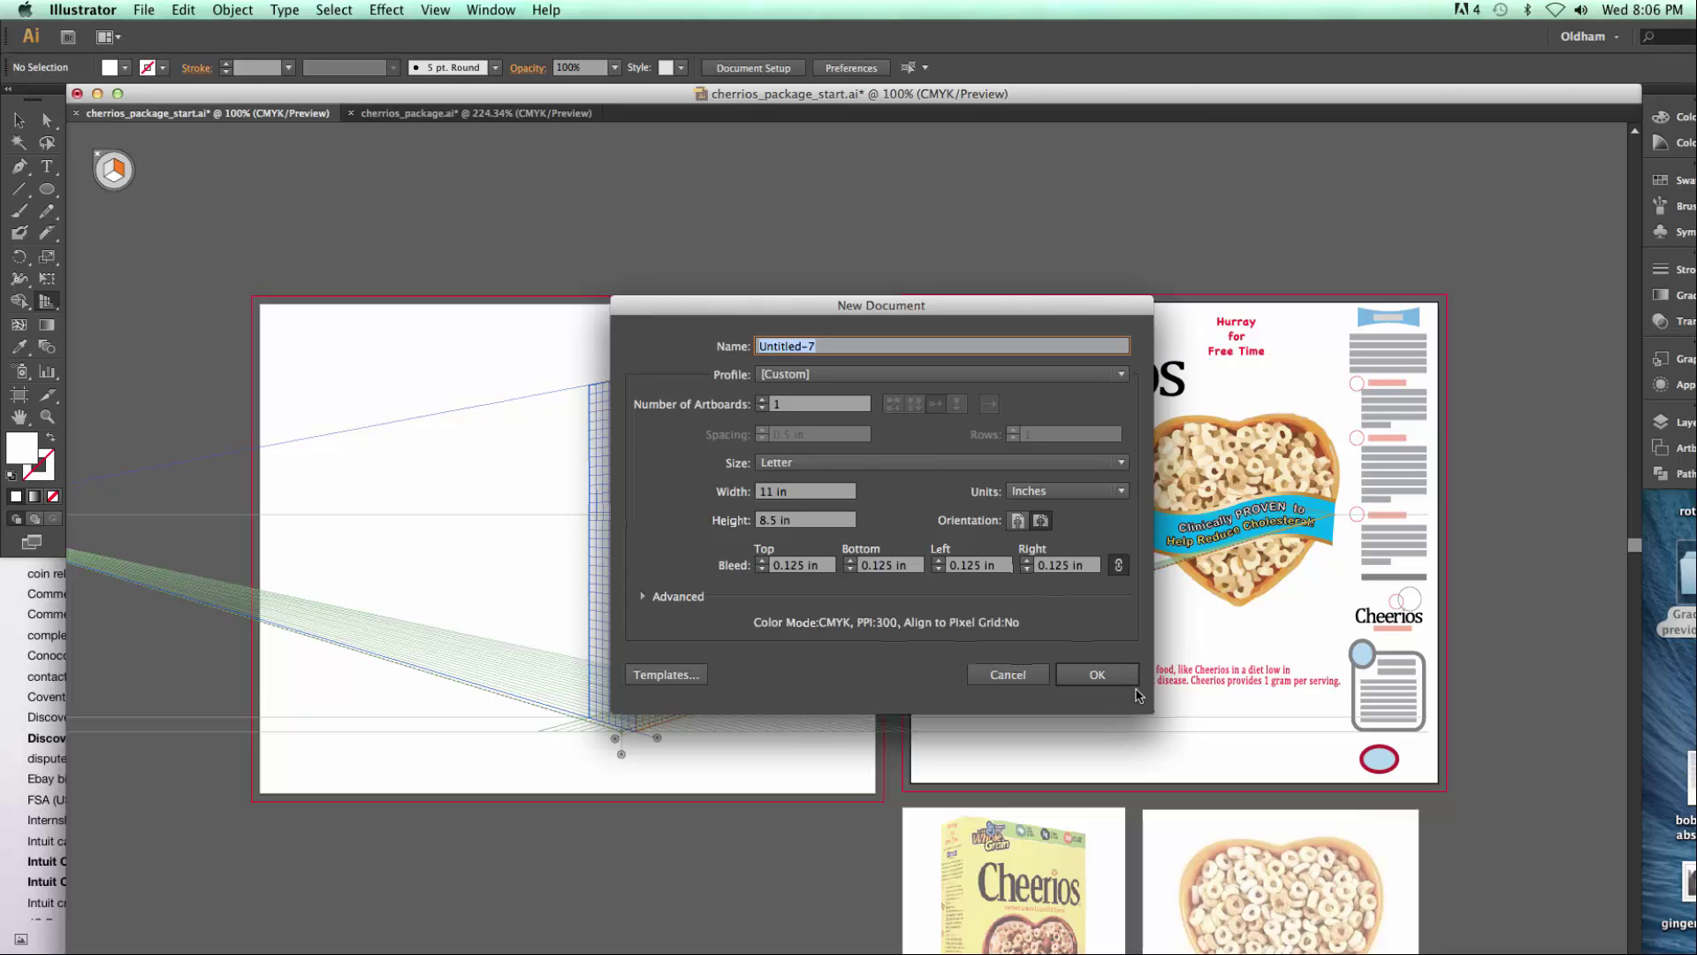
{"action": "left_click", "coordinate": [1100, 675]}
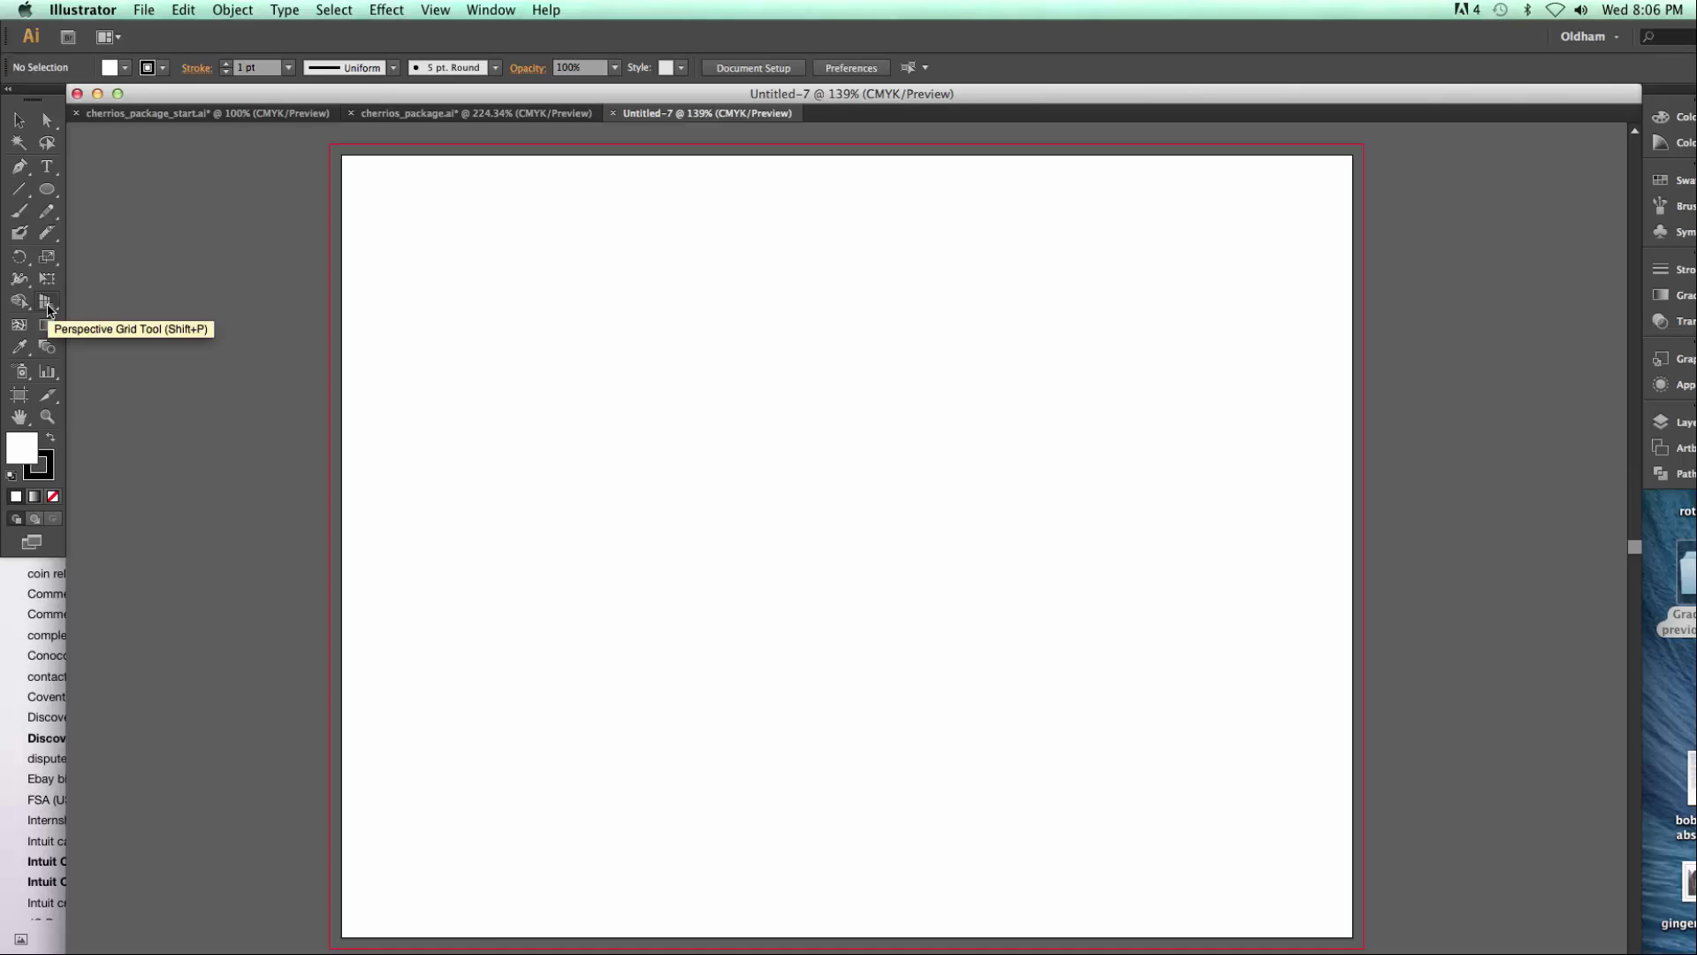
{"action": "key", "text": "super+1"}
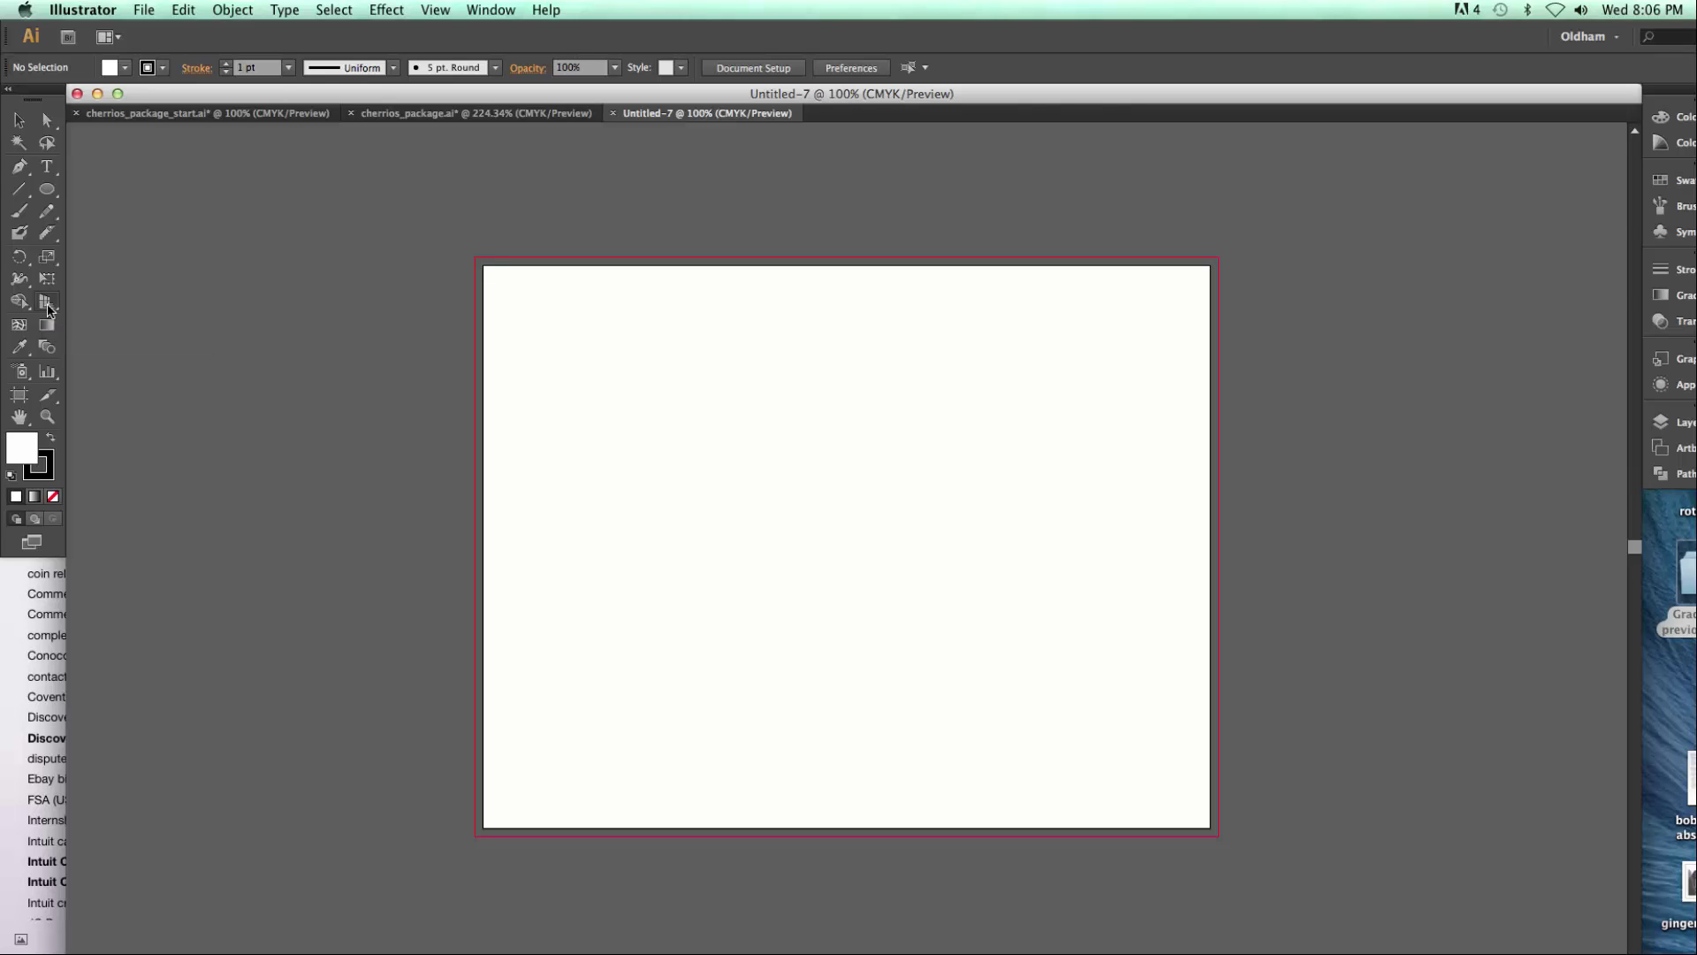
{"action": "left_click", "coordinate": [48, 306]}
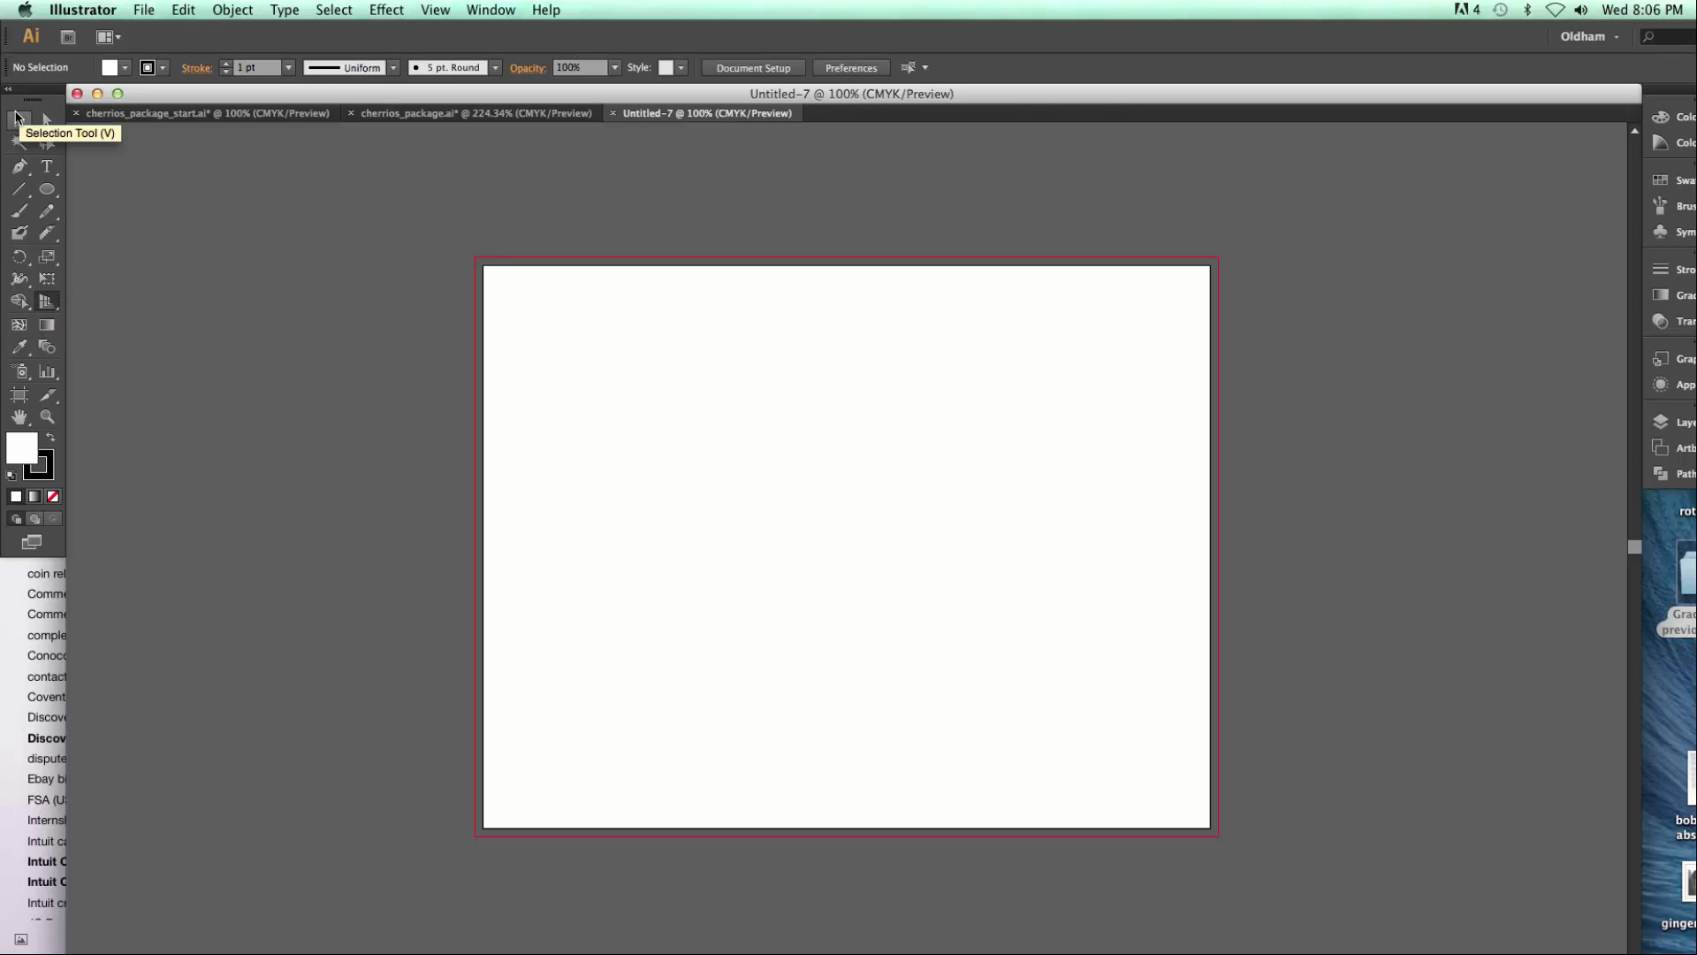
{"action": "key", "text": "super+Tab"}
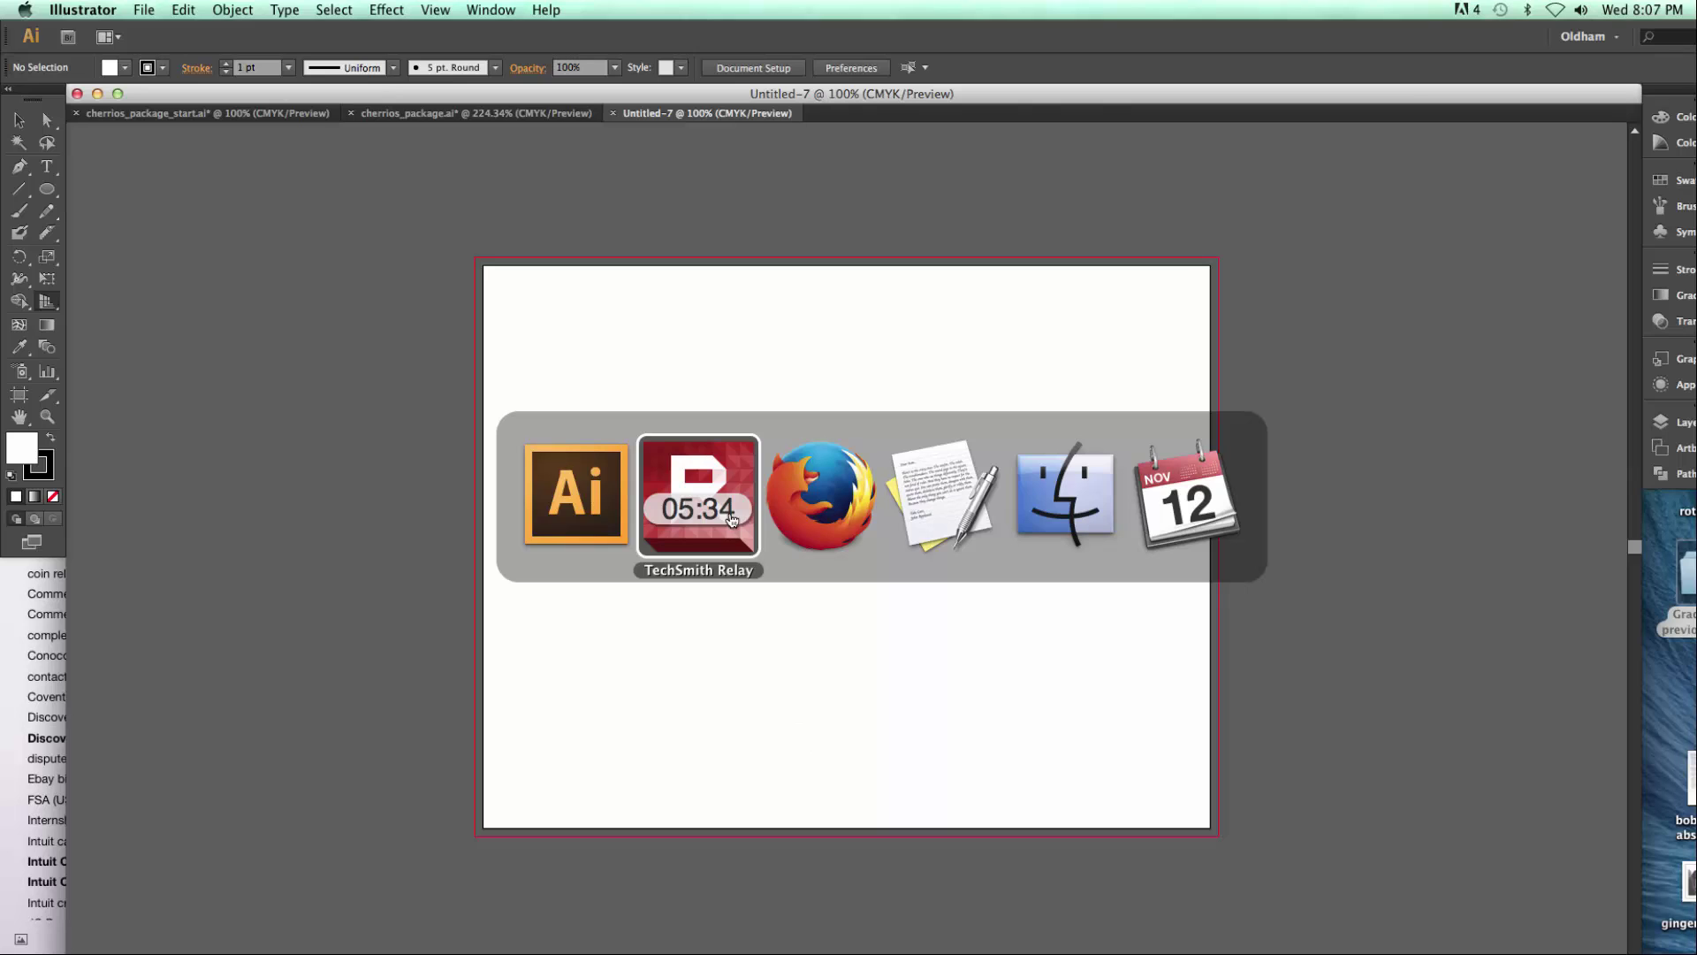
{"action": "key", "text": "super+Tab"}
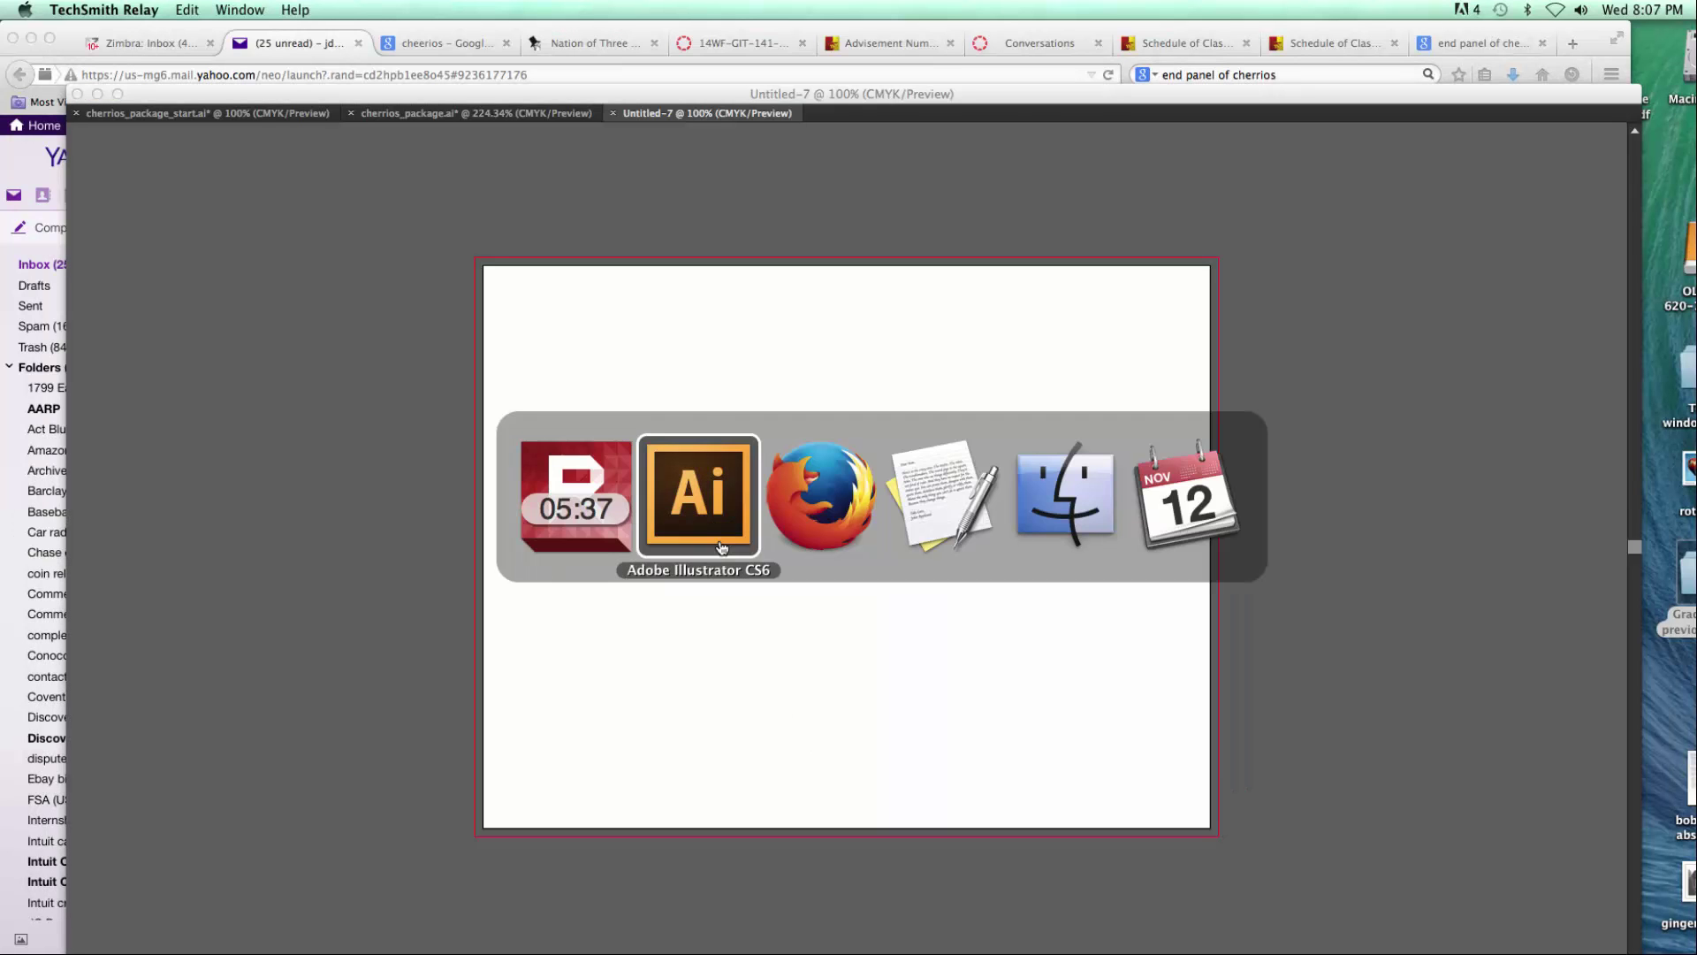
{"action": "mouse_move", "coordinate": [628, 953]}
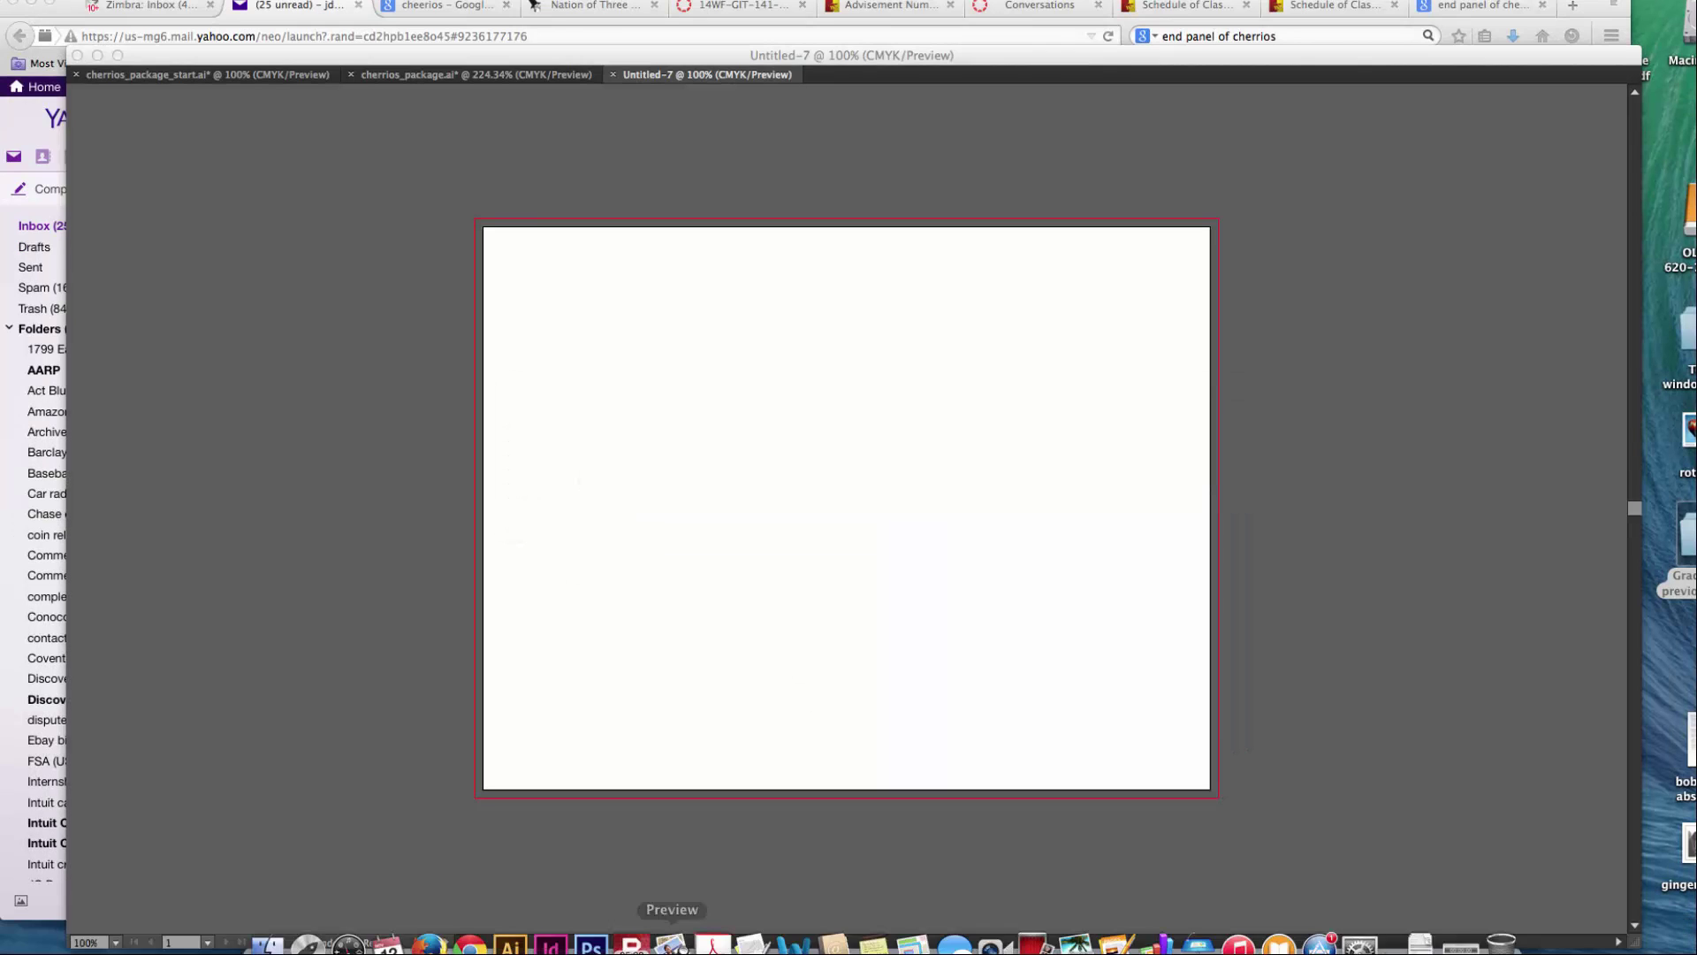
{"action": "left_click", "coordinate": [628, 919]}
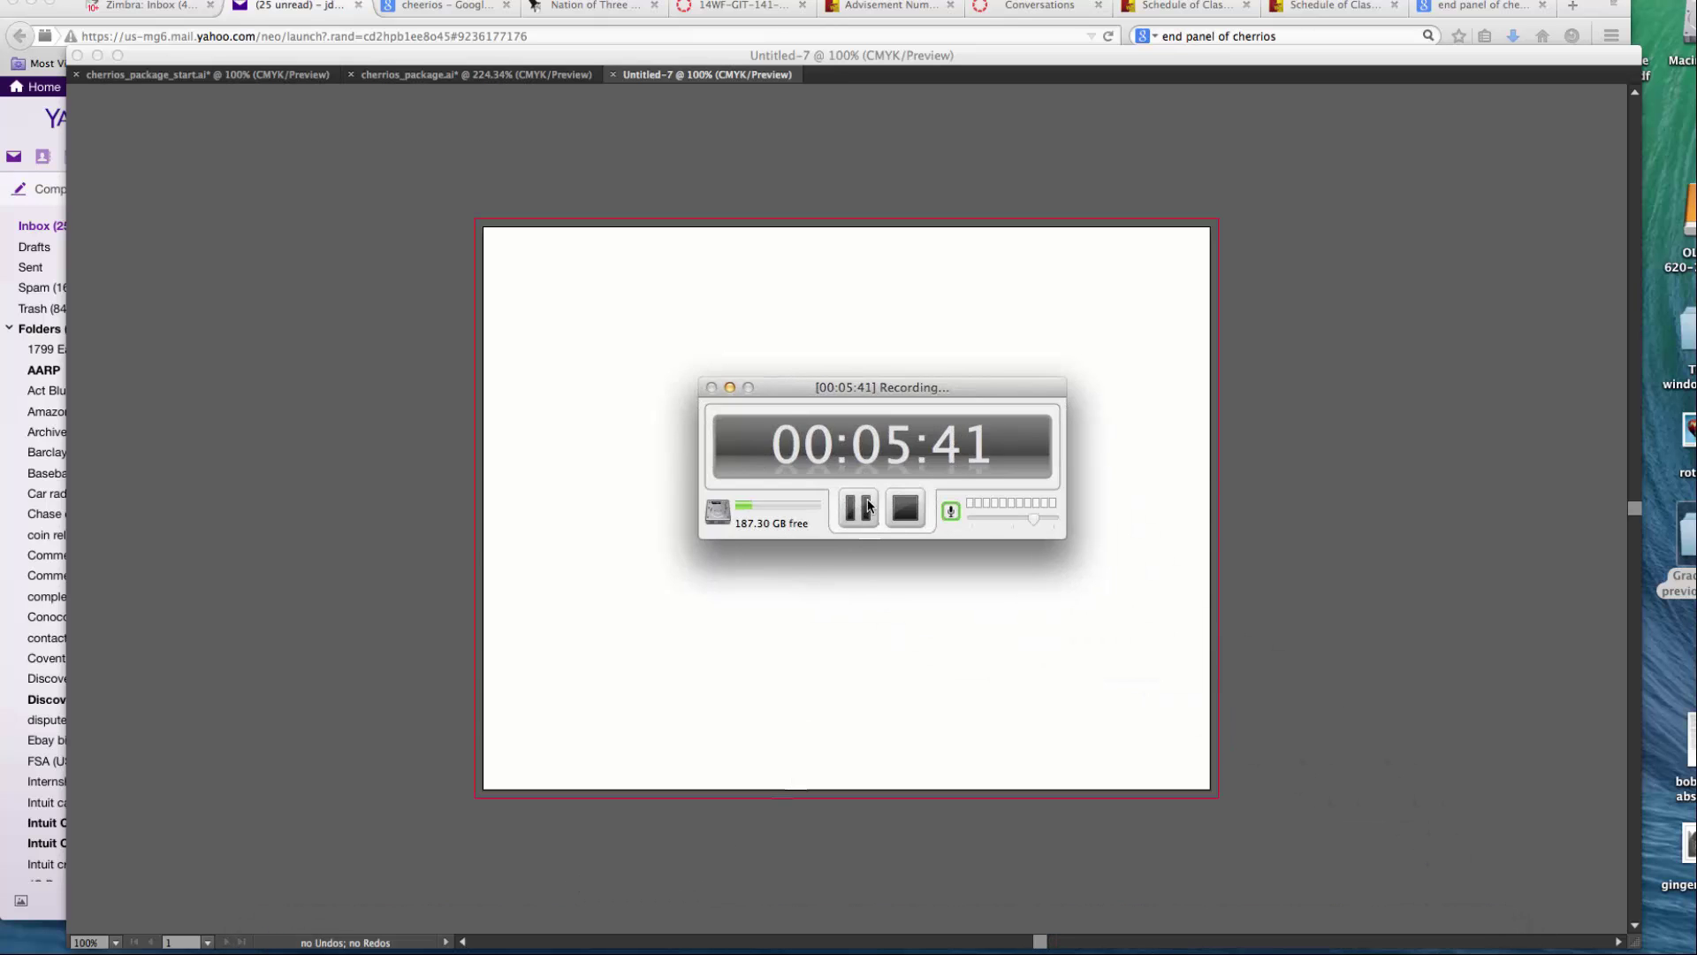
{"action": "left_click", "coordinate": [854, 506]}
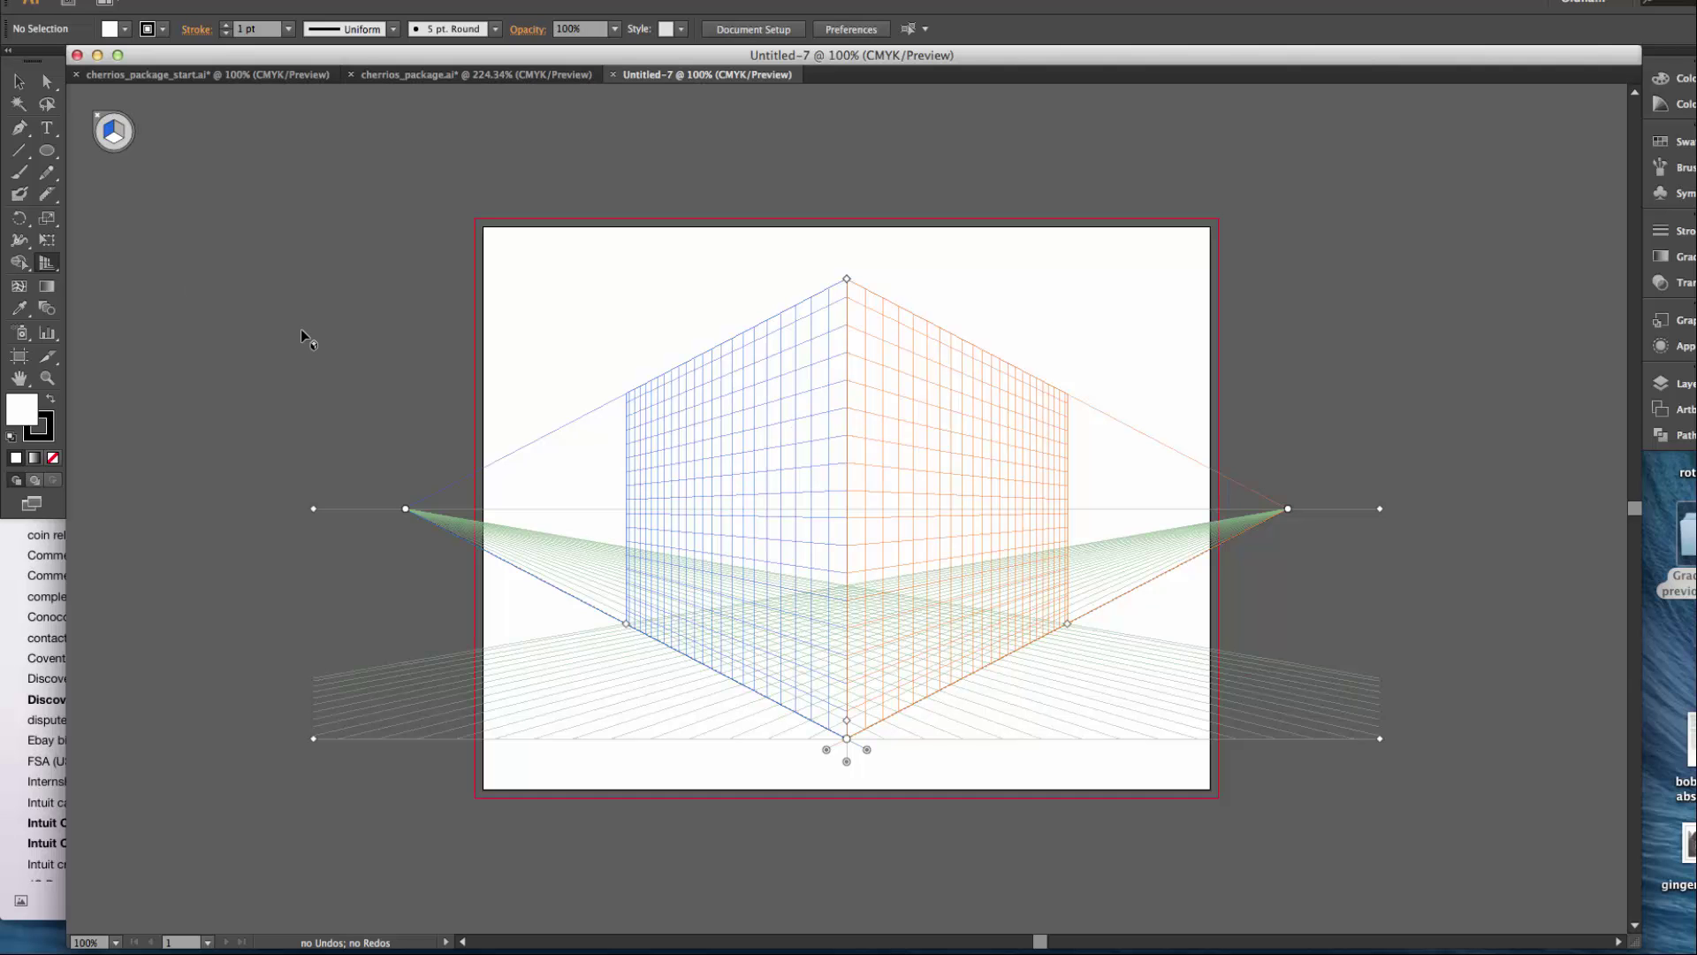
- Toggle the new document's perspective grid off and on several times, leaving it shown
{"action": "key", "text": "super+shift+i"}
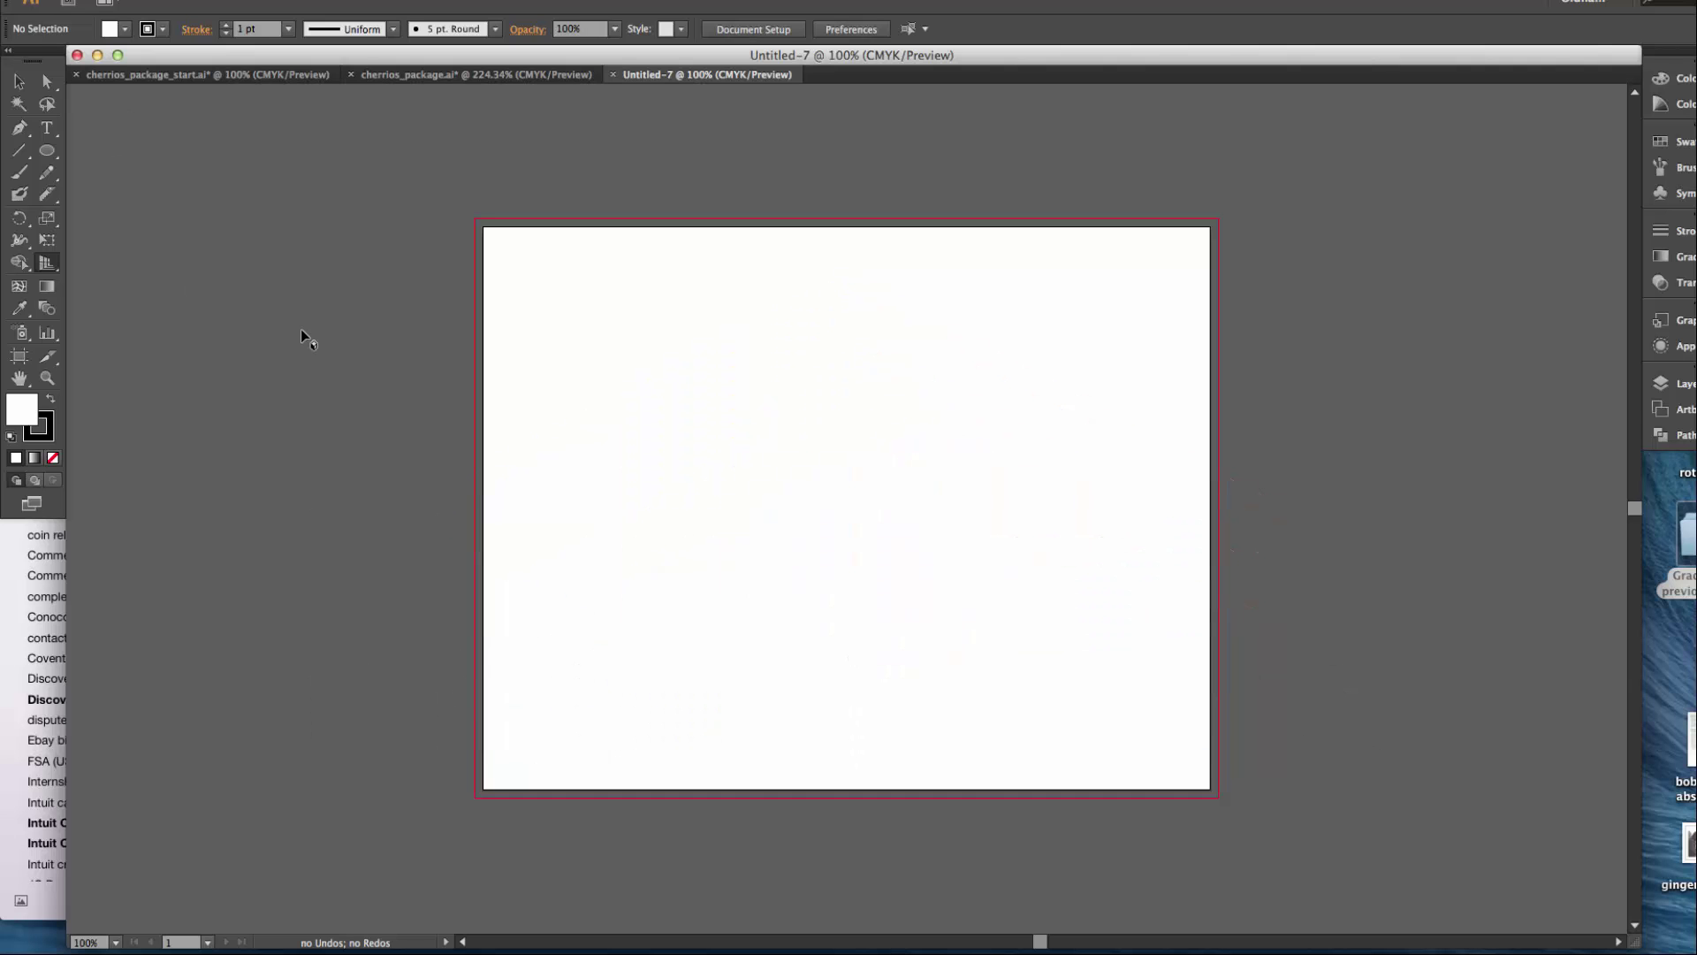
{"action": "key", "text": "super+shift+i"}
{"action": "key", "text": "super+shift+i"}
{"action": "key", "text": "super+shift+i"}
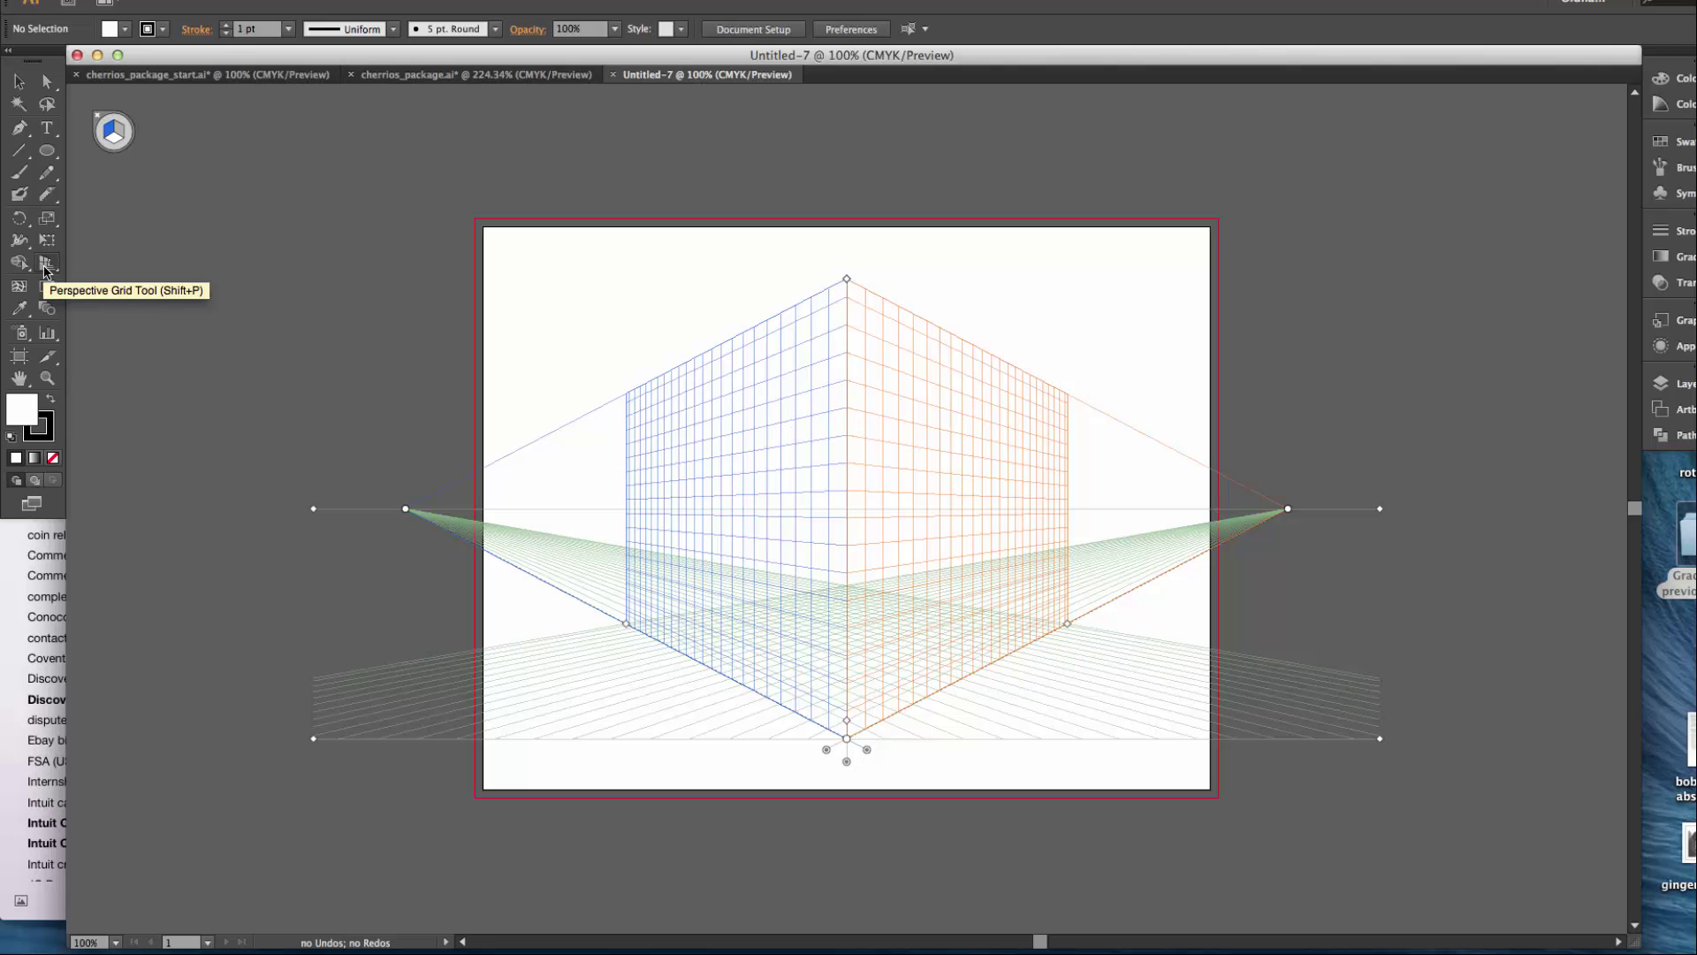
{"action": "key", "text": "super+shift+i"}
{"action": "key", "text": "super+shift+i"}
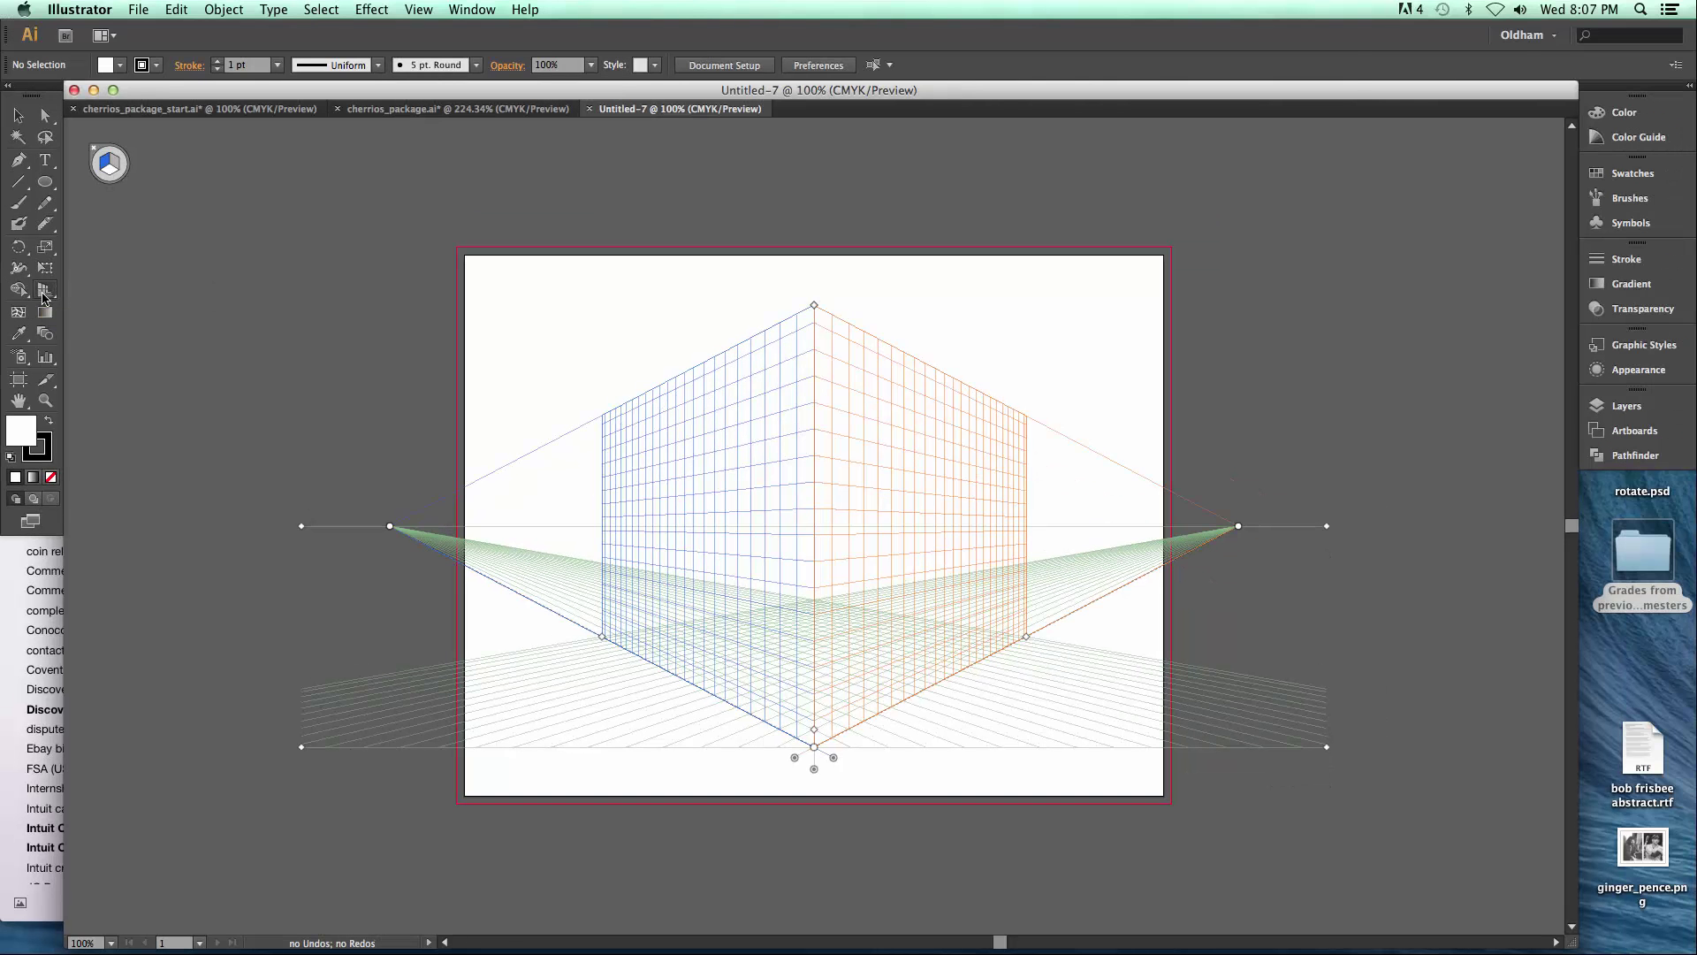
- Examine the perspective grid options, including the one, two and three point perspective presets, without changing any
{"action": "left_click", "coordinate": [418, 10]}
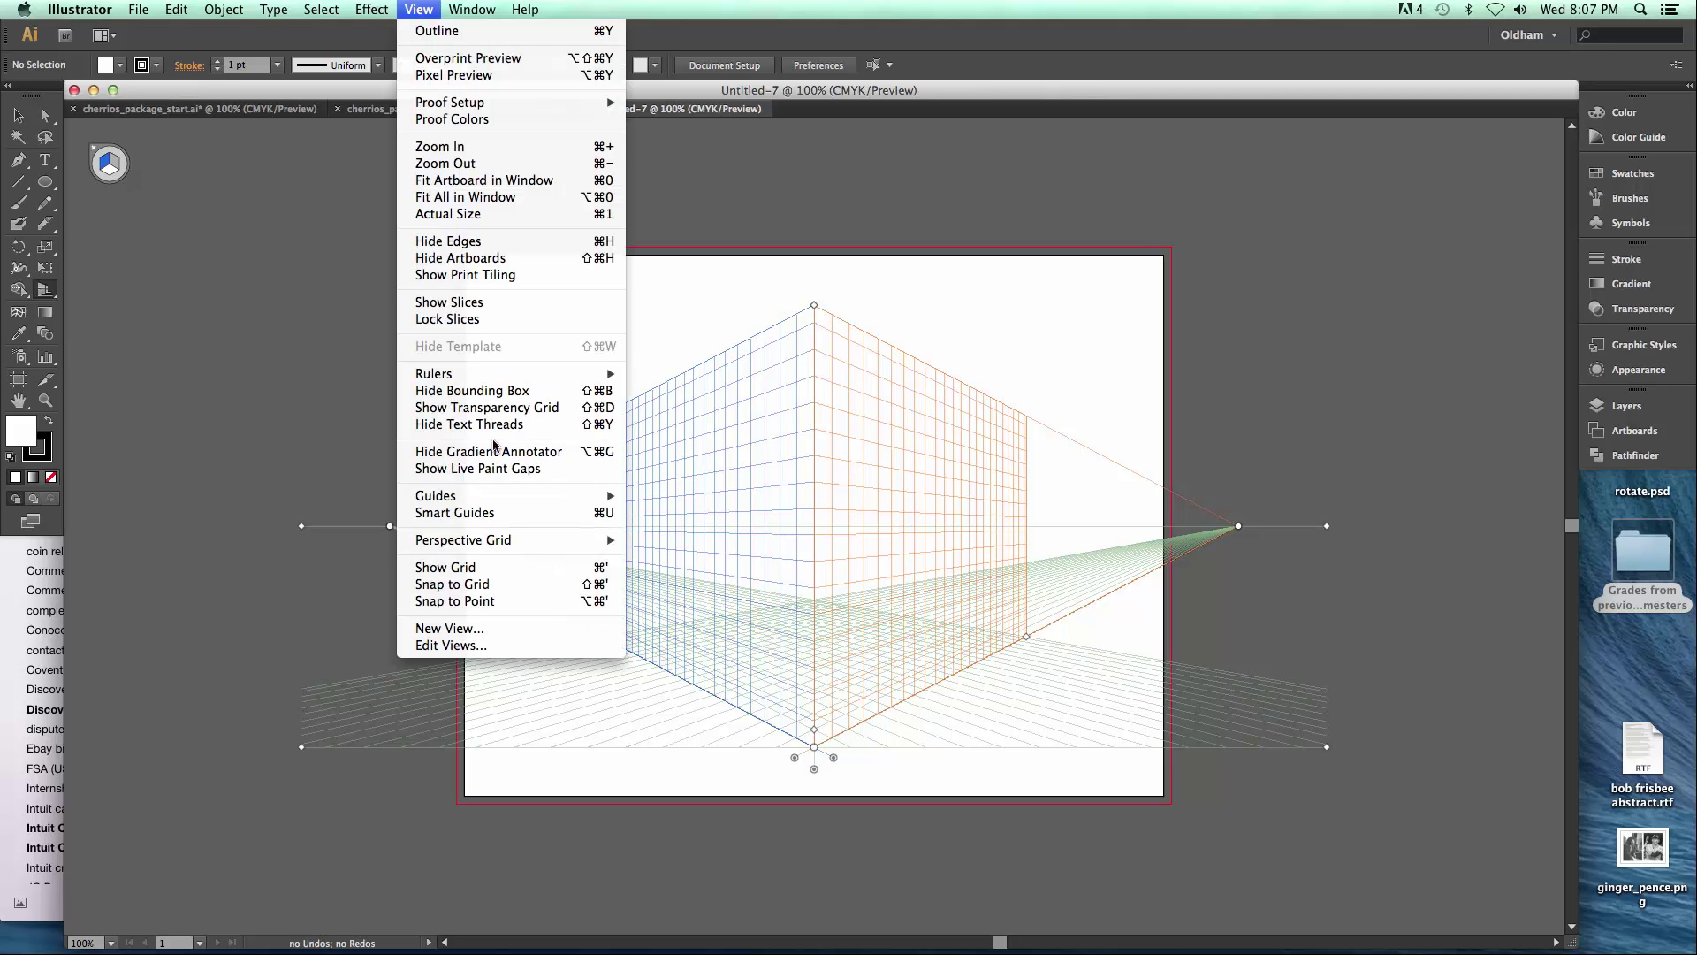
{"action": "mouse_move", "coordinate": [501, 541]}
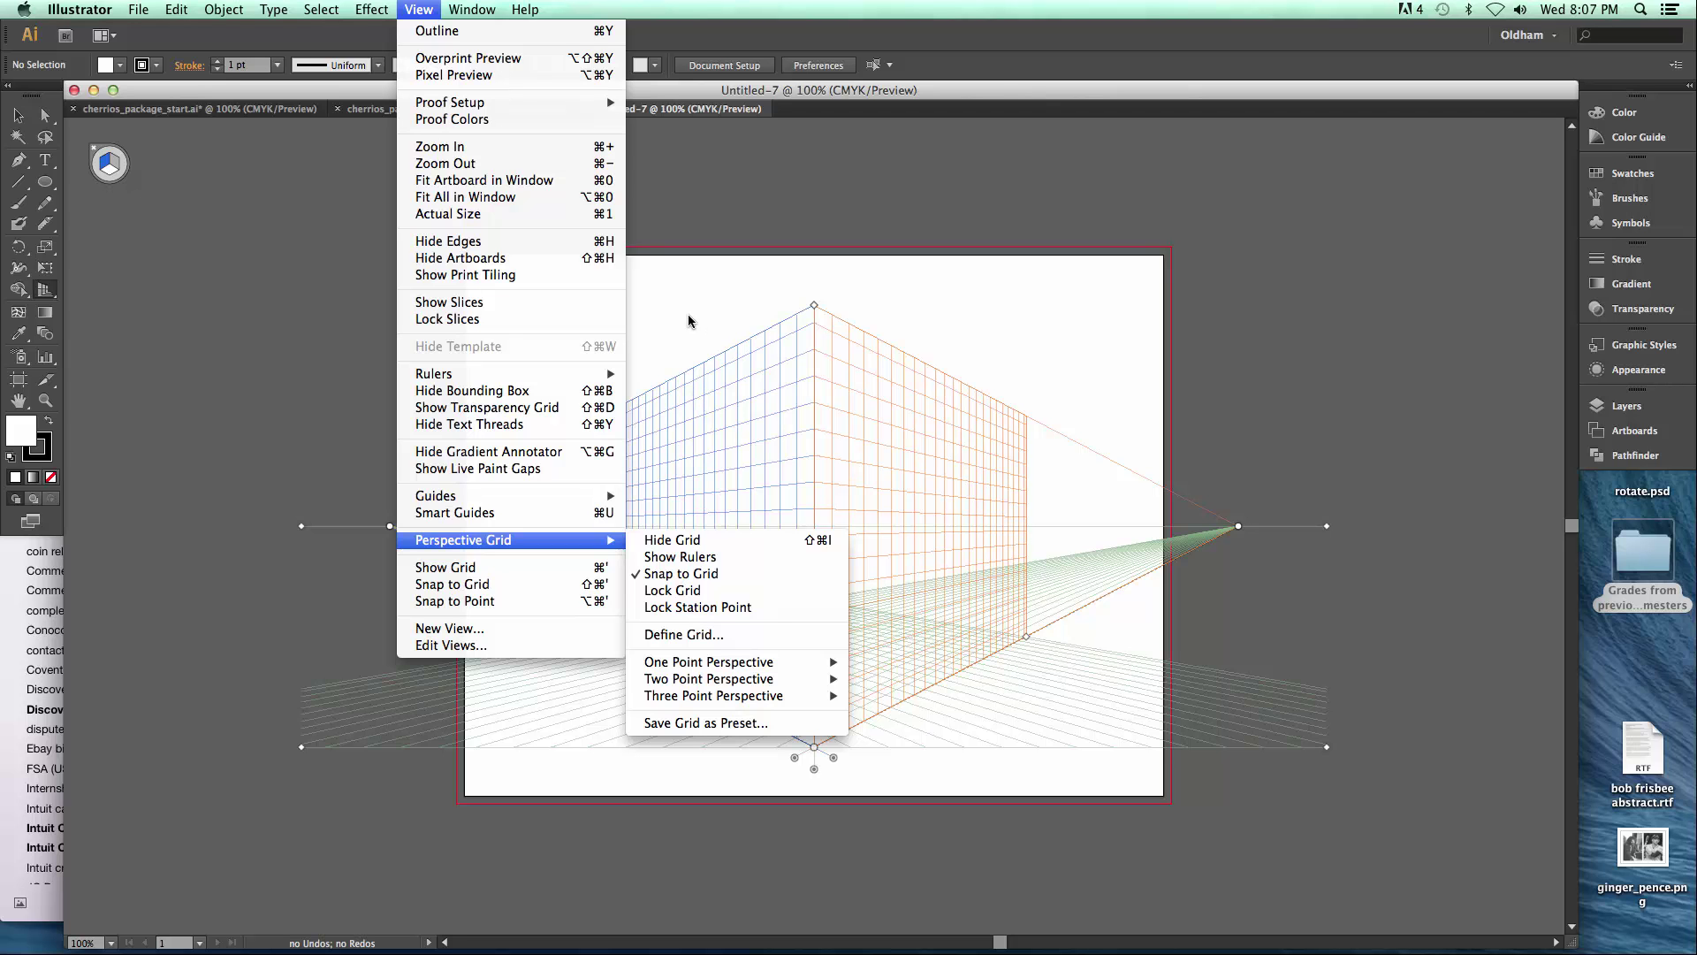
{"action": "mouse_move", "coordinate": [698, 683]}
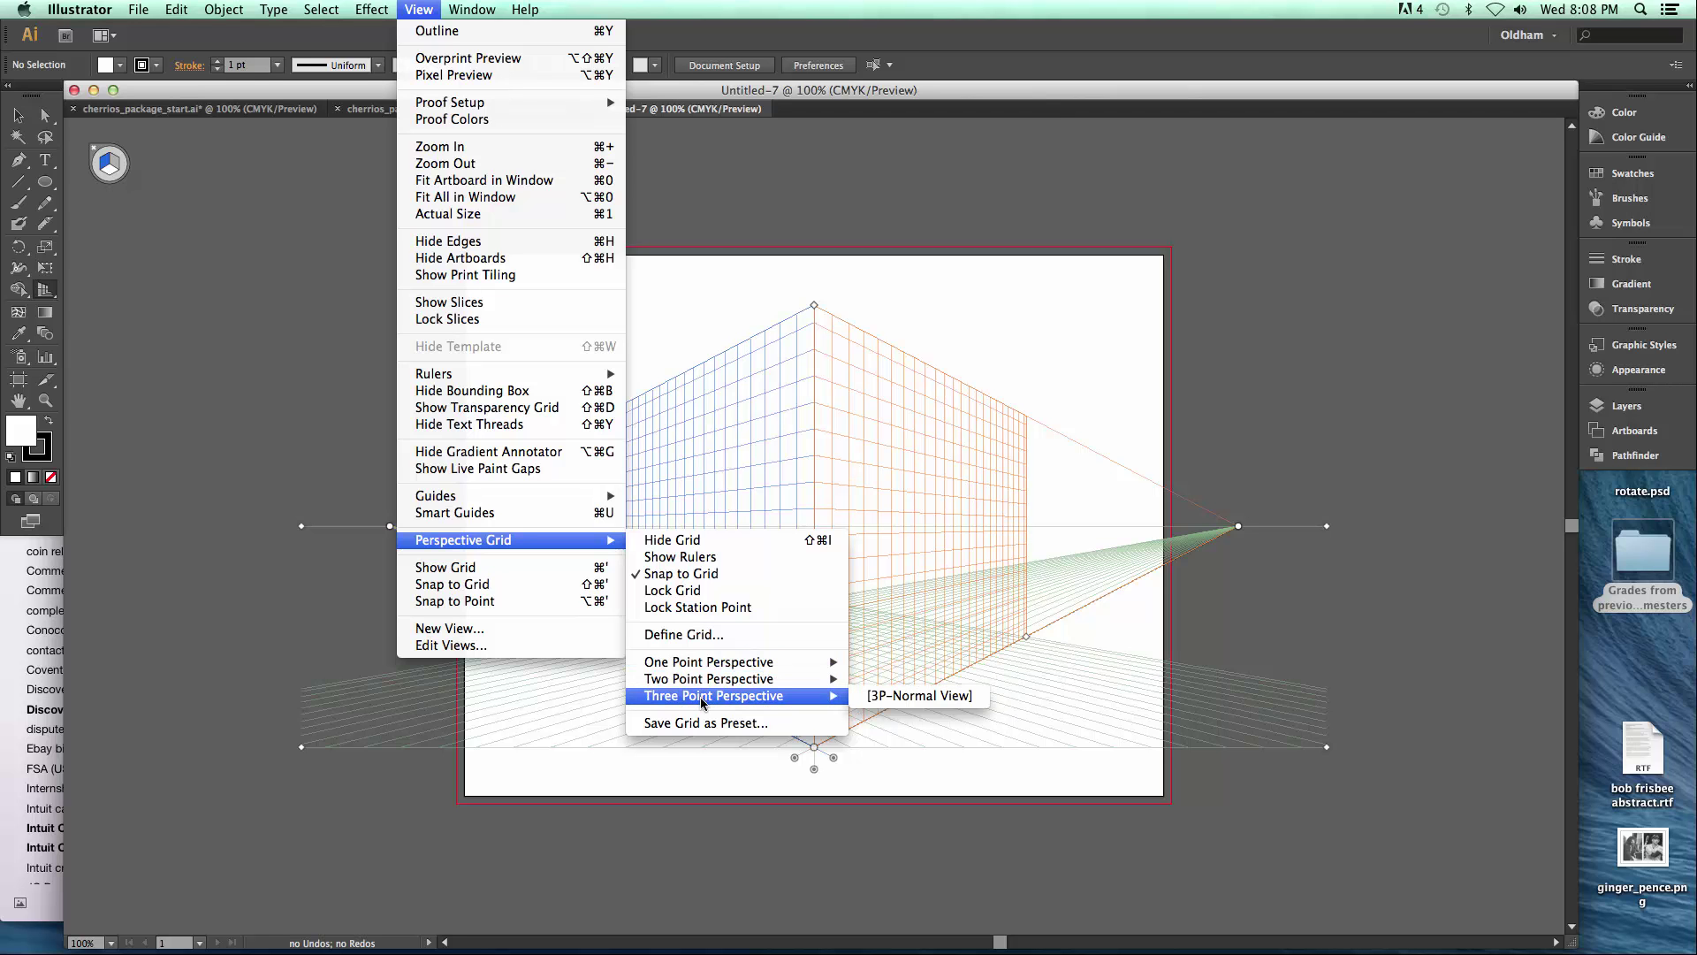
{"action": "left_click", "coordinate": [672, 326]}
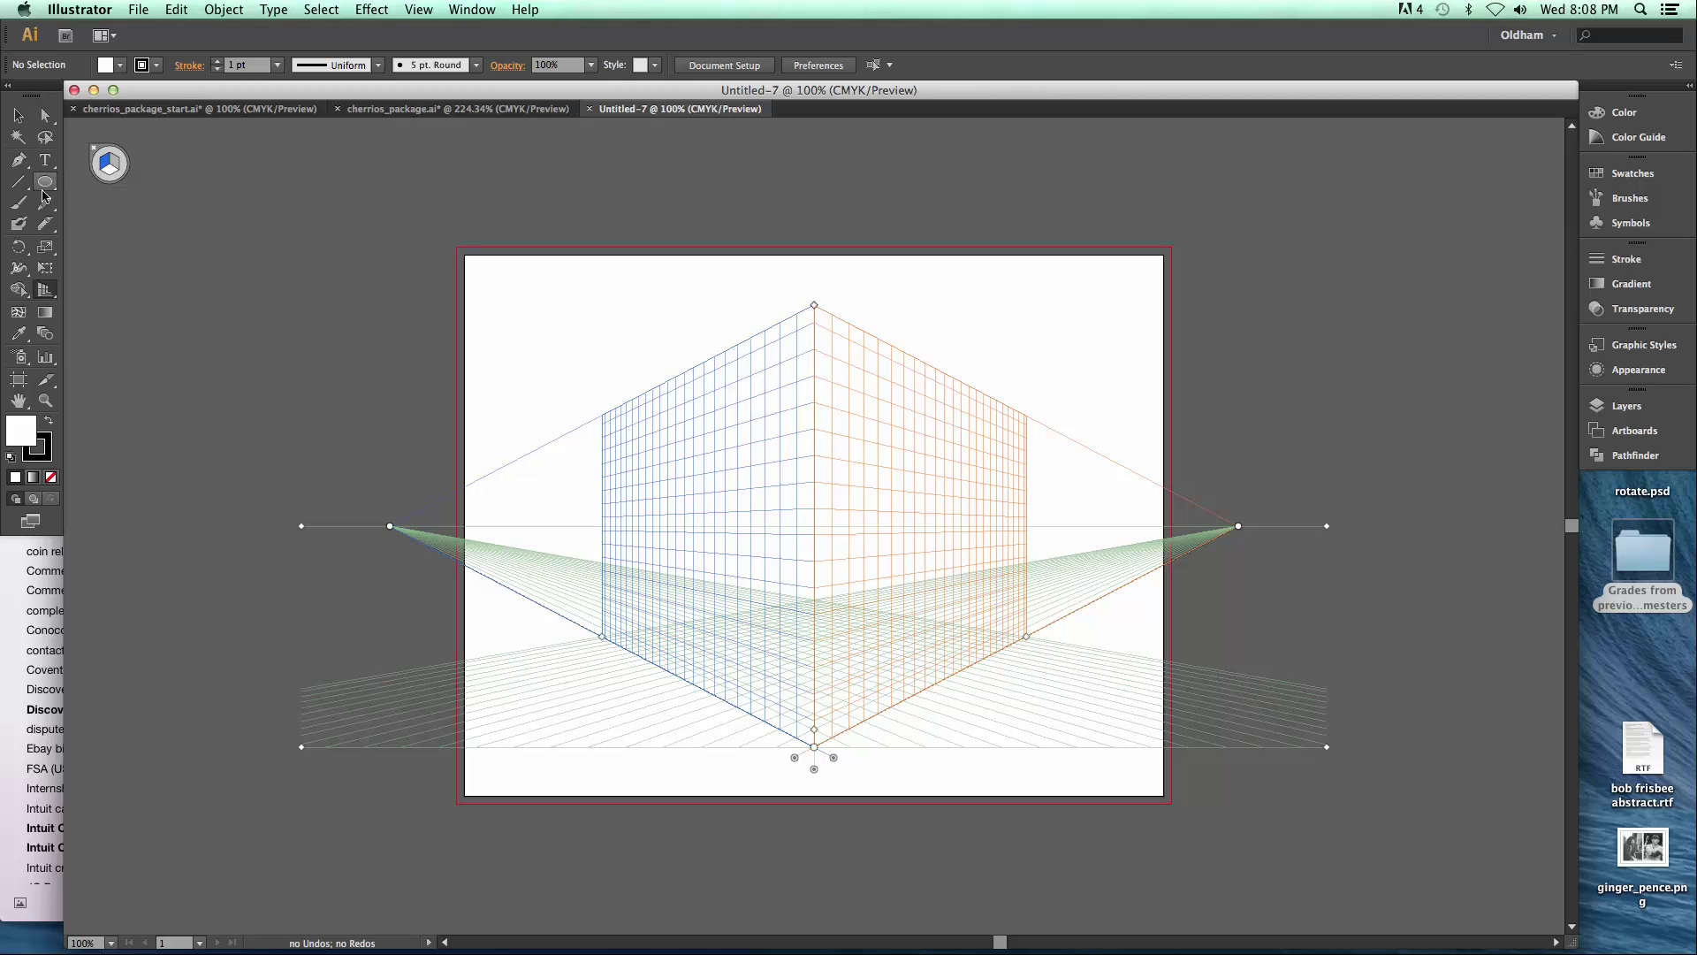
- Draw a rectangle about 500 x 306 pt on the blue grid plane with the Rectangle tool
{"action": "left_click_drag", "start_coordinate": [45, 182], "coordinate": [132, 187]}
{"action": "left_click_drag", "start_coordinate": [775, 363], "coordinate": [619, 573]}
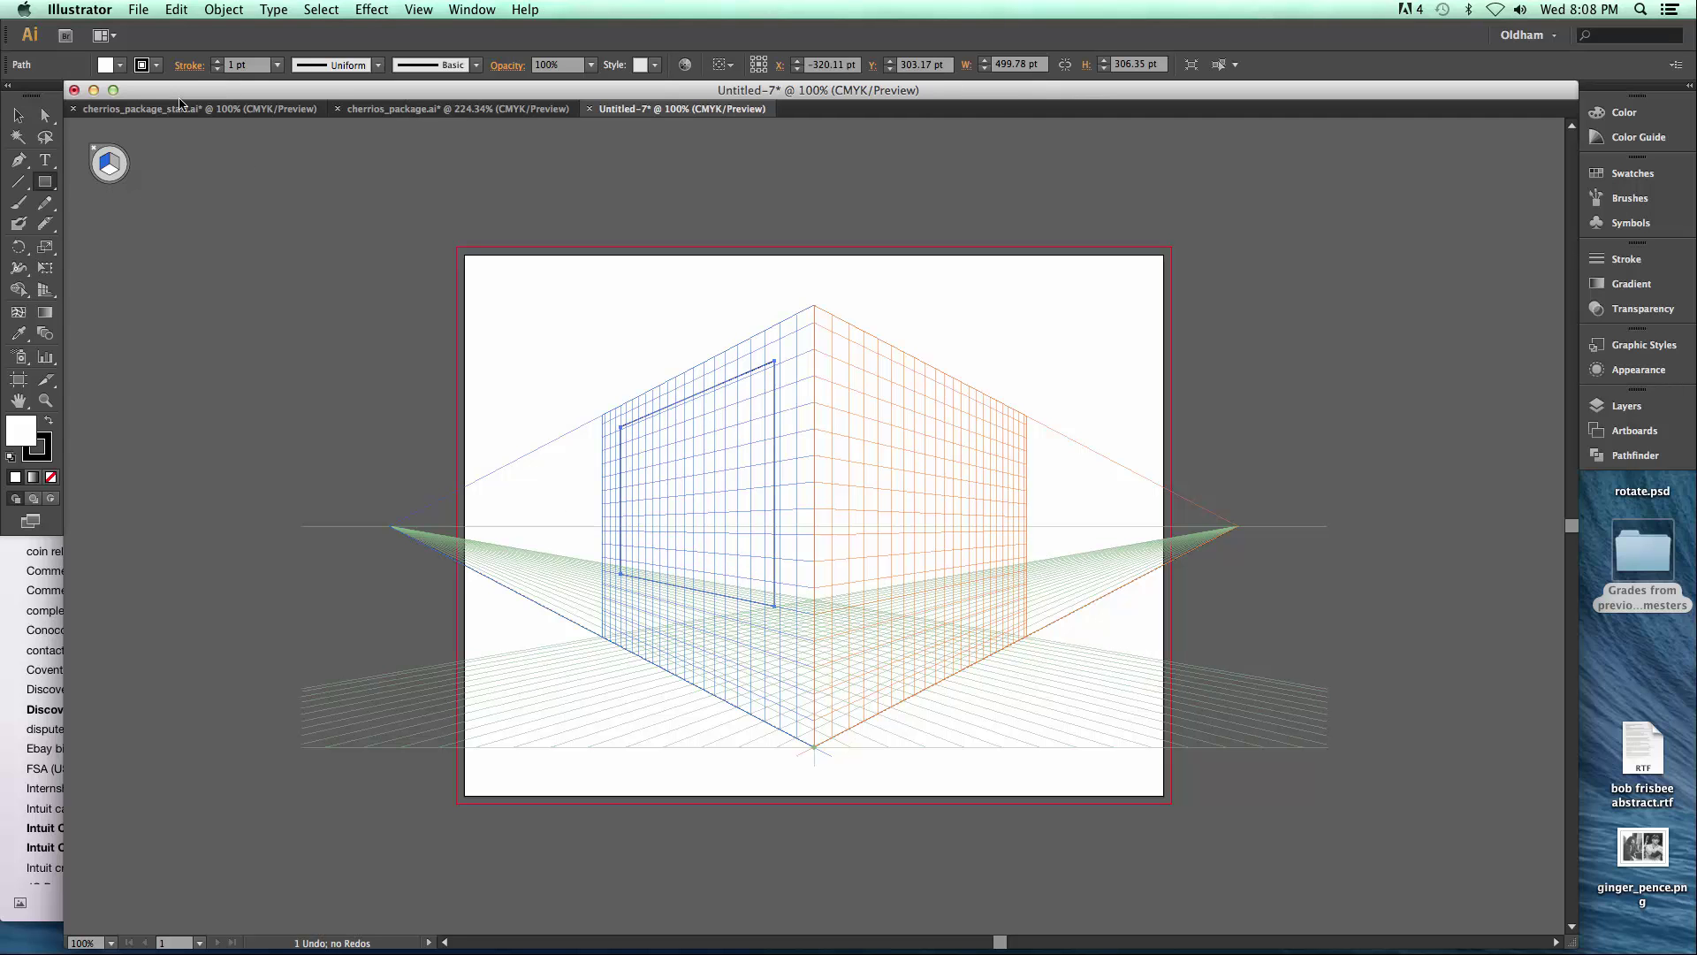
- Fill the rectangle on the blue grid plane with light blue
{"action": "left_click", "coordinate": [120, 65]}
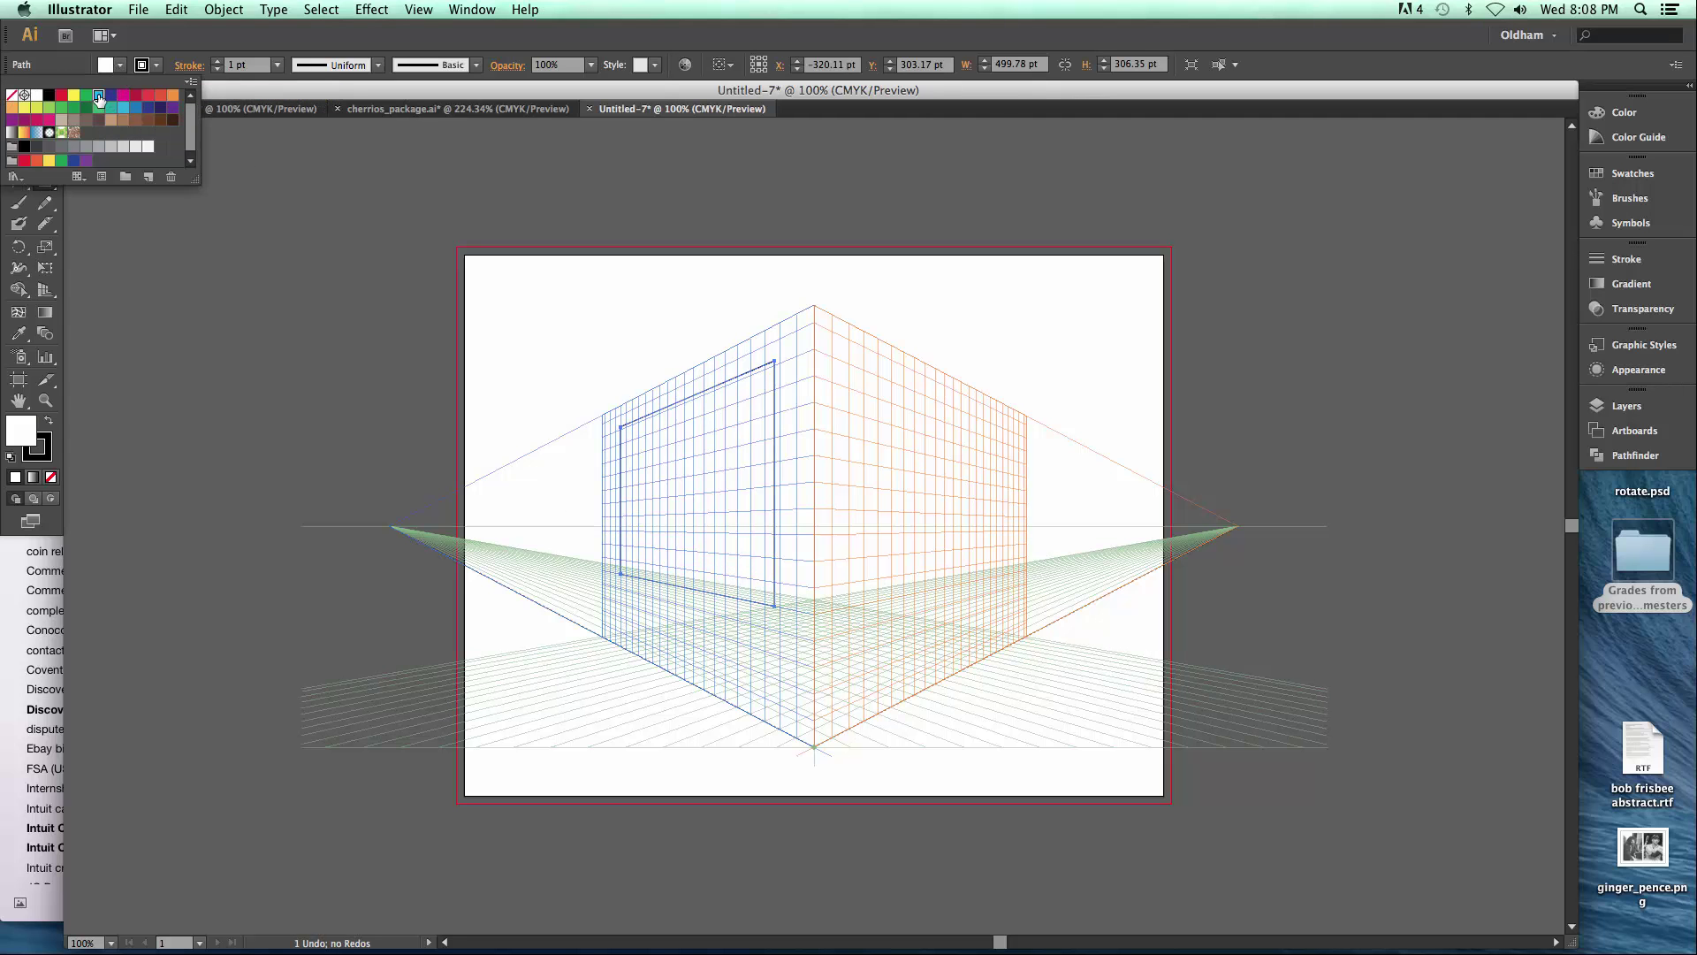
{"action": "left_click", "coordinate": [98, 96]}
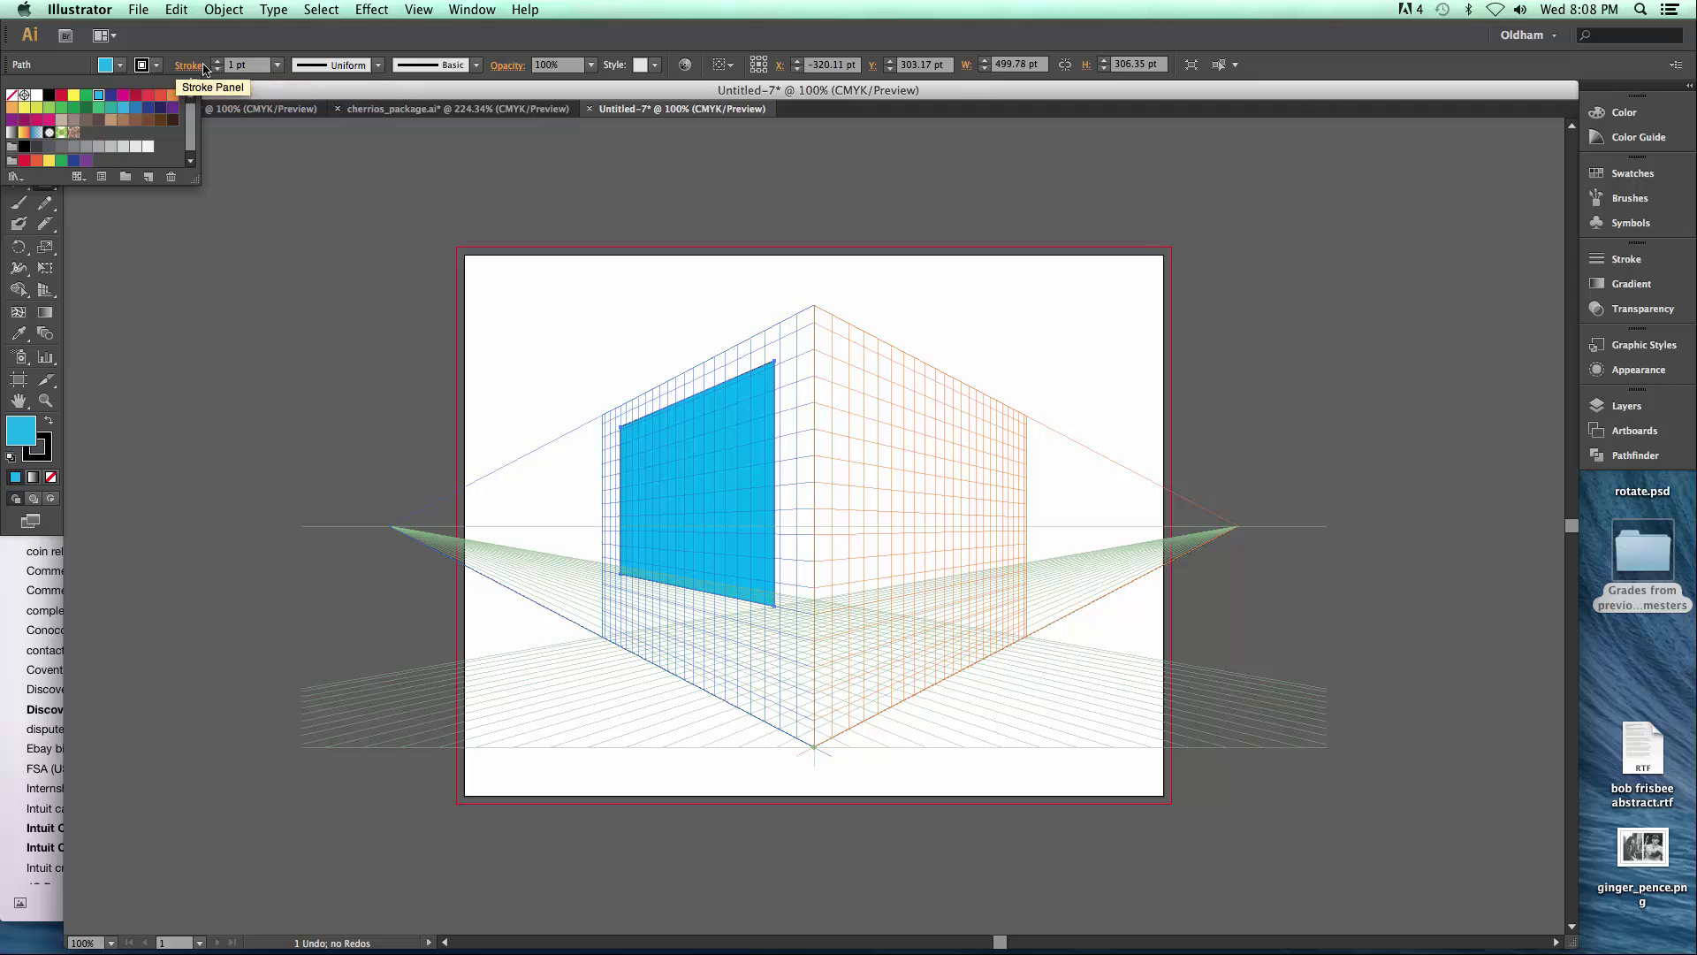
{"action": "left_click", "coordinate": [348, 78]}
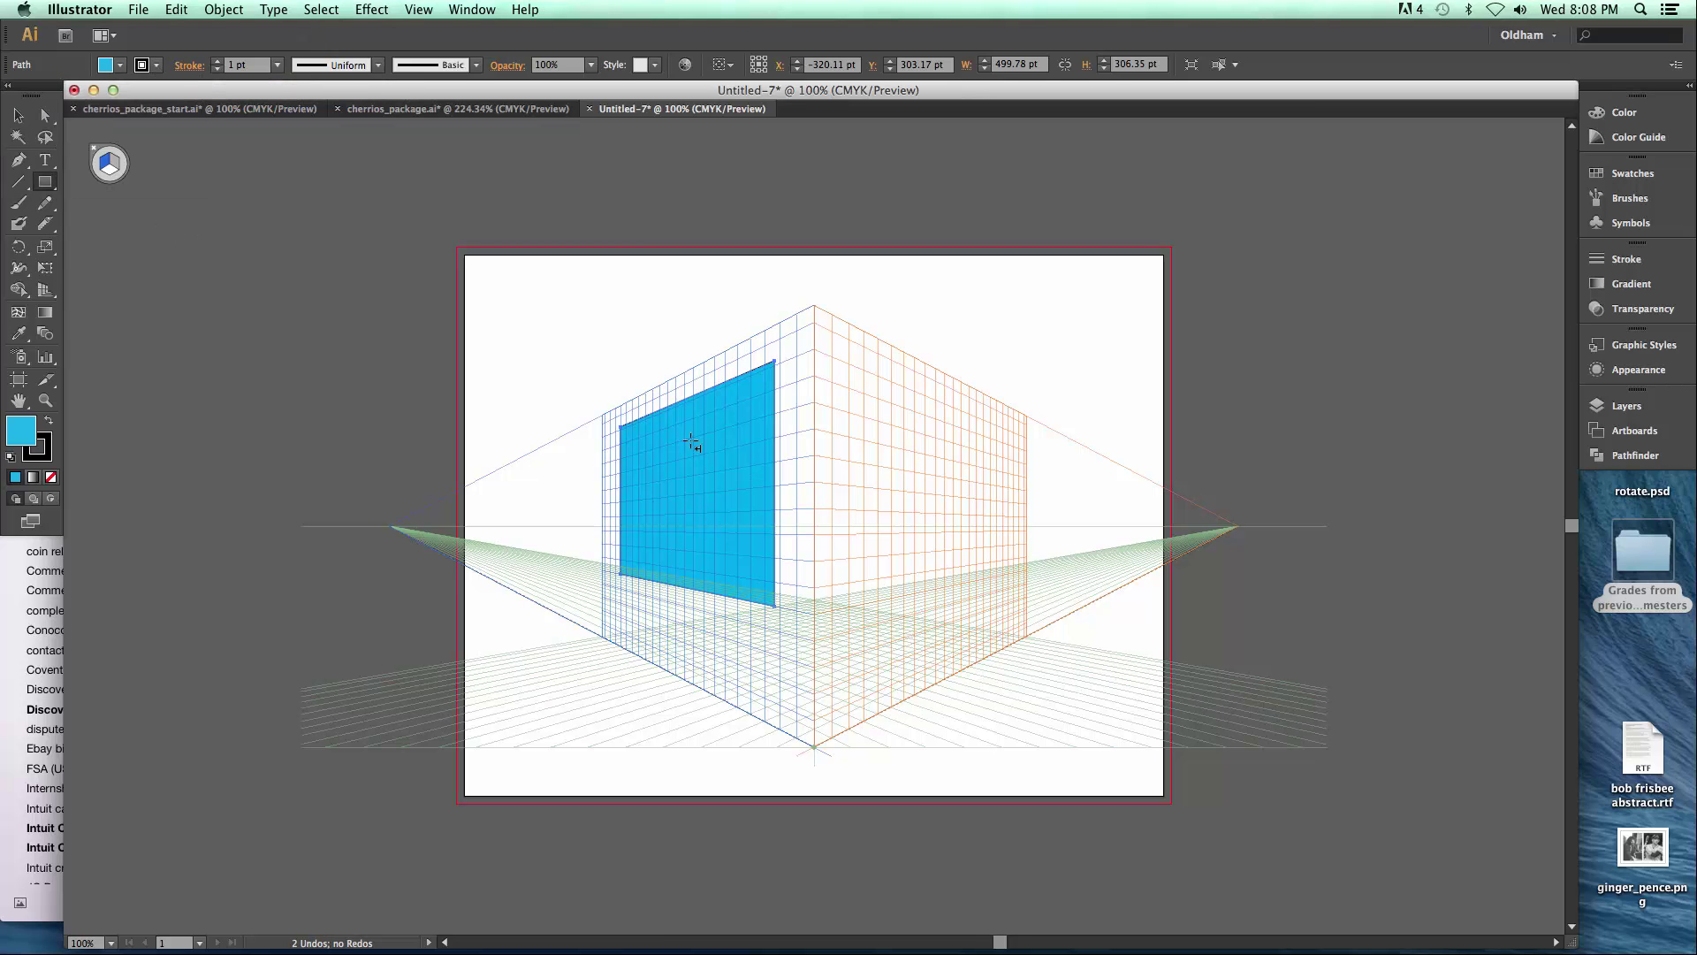
- Draw three more rectangles above and below the blue plane, and undo them together with the first rectangle's light blue fill
{"action": "left_click_drag", "start_coordinate": [610, 324], "coordinate": [534, 426]}
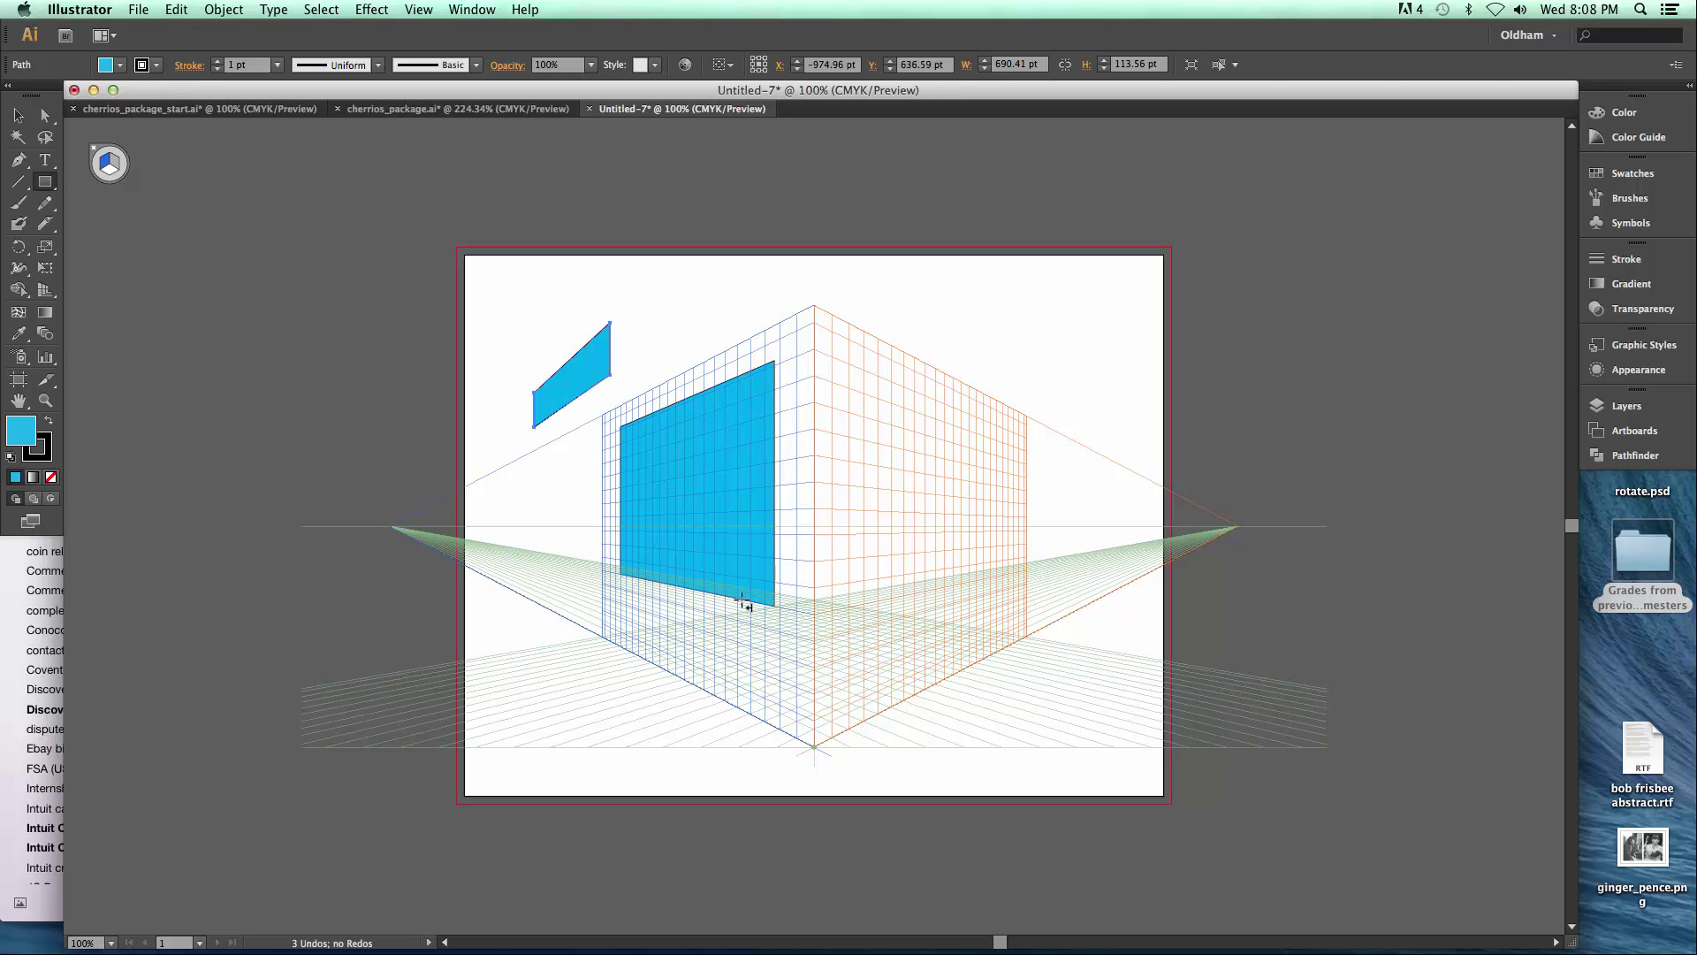
{"action": "left_click_drag", "start_coordinate": [765, 679], "coordinate": [570, 717]}
{"action": "left_click_drag", "start_coordinate": [720, 277], "coordinate": [648, 376]}
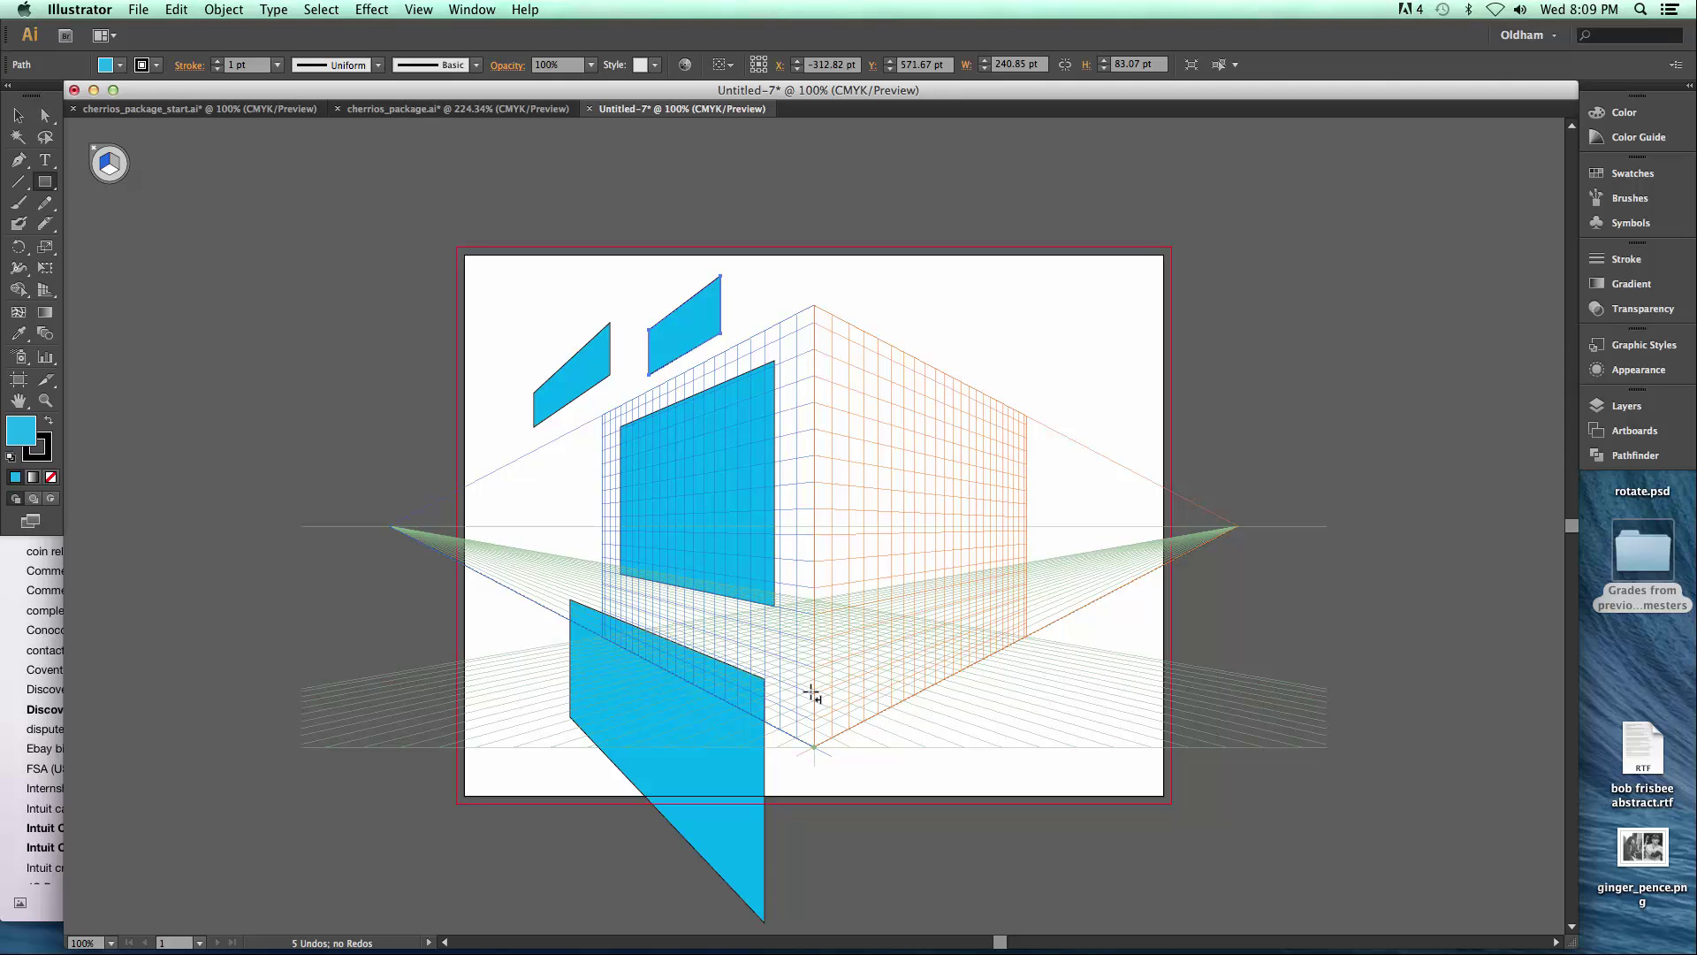
{"action": "key", "text": "super+z"}
{"action": "key", "text": "super+z"}
{"action": "key", "text": "super+z"}
{"action": "key", "text": "super+z"}
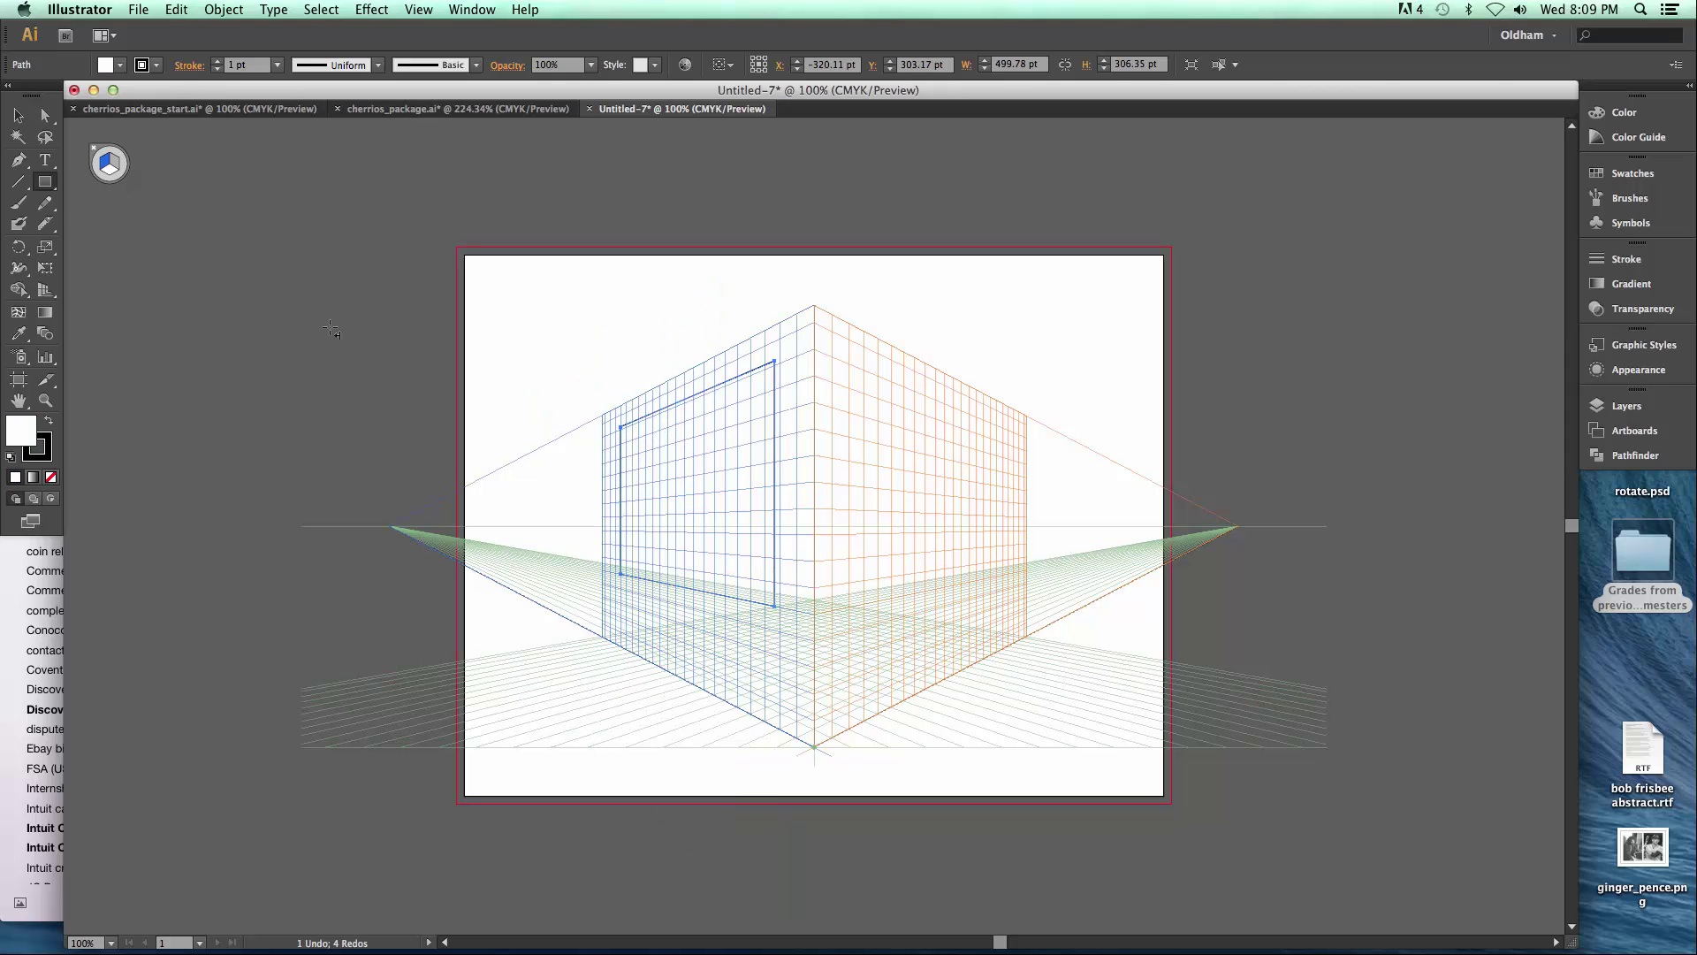
- Draw a rectangle about 467 x 352 pt on the orange grid plane and fill it with magenta
{"action": "left_click", "coordinate": [115, 163]}
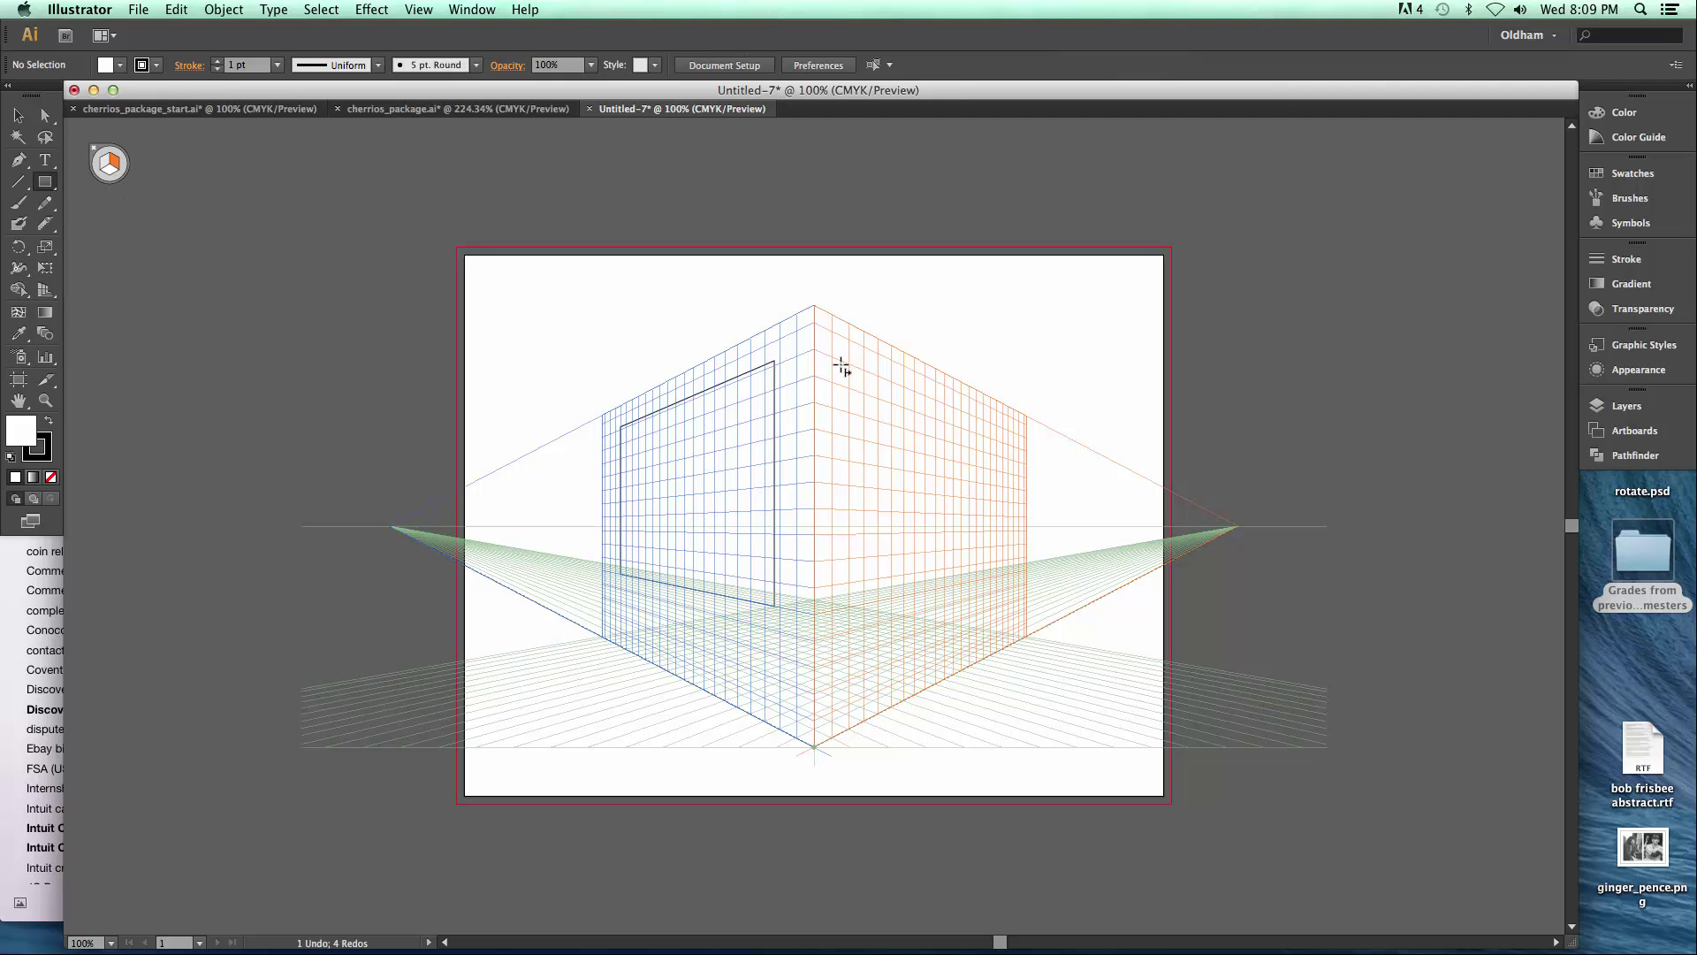
{"action": "left_click_drag", "start_coordinate": [832, 356], "coordinate": [994, 605]}
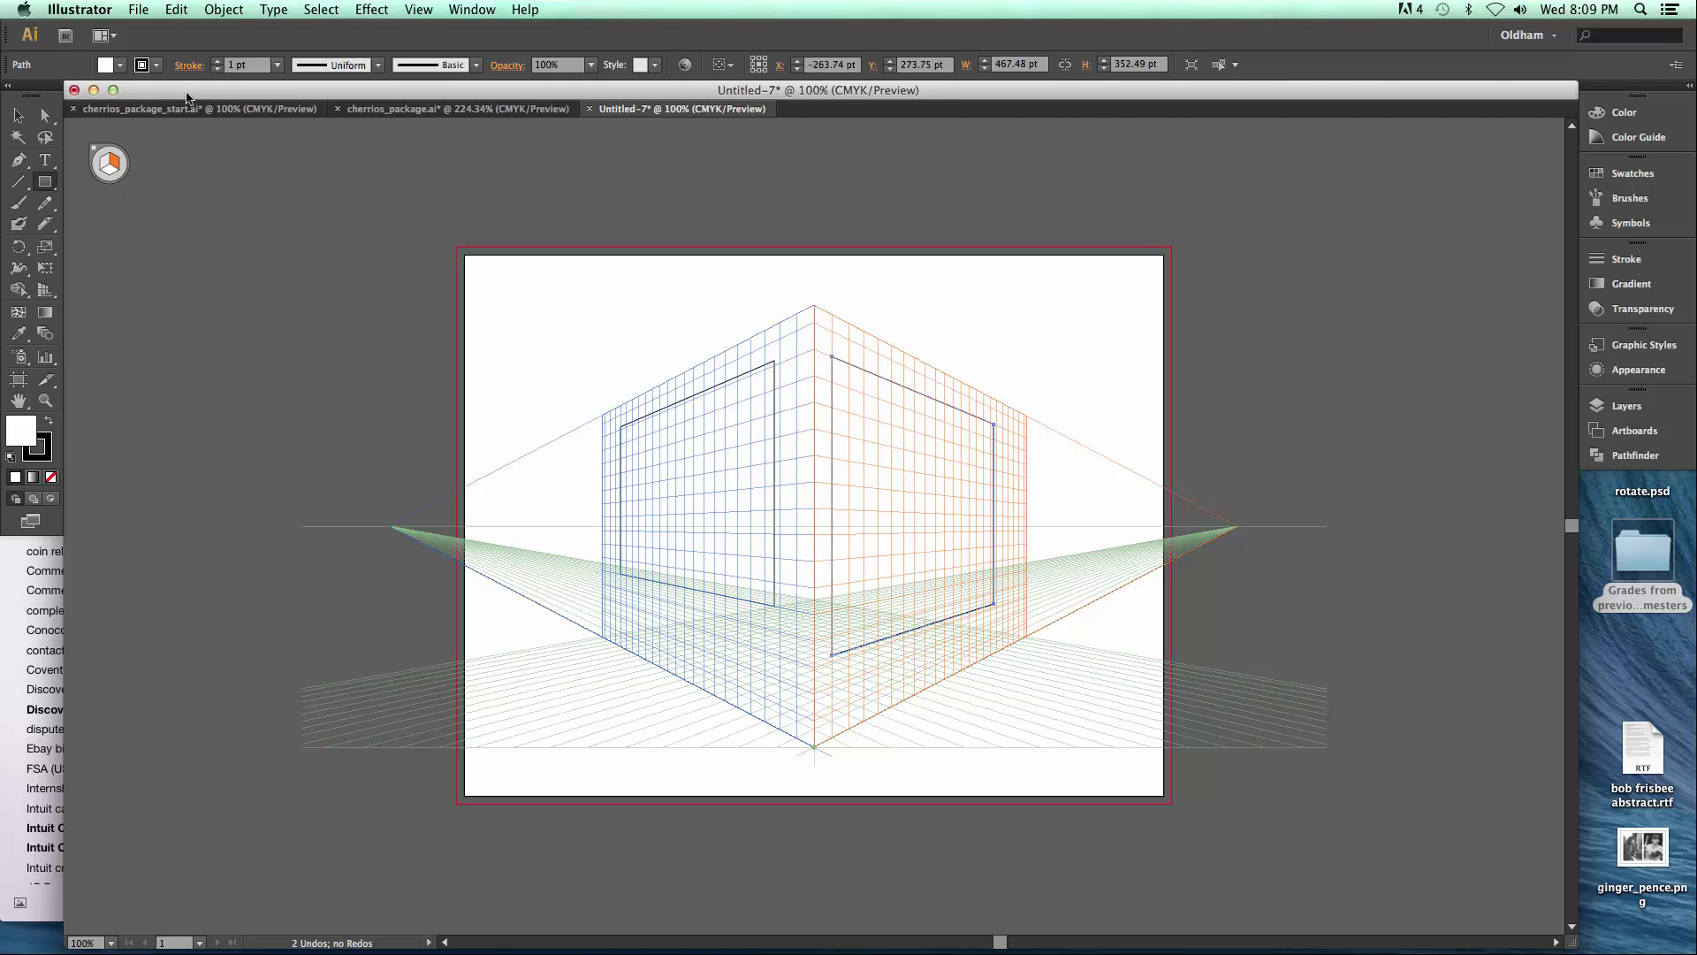
{"action": "left_click", "coordinate": [119, 64]}
{"action": "left_click", "coordinate": [127, 99]}
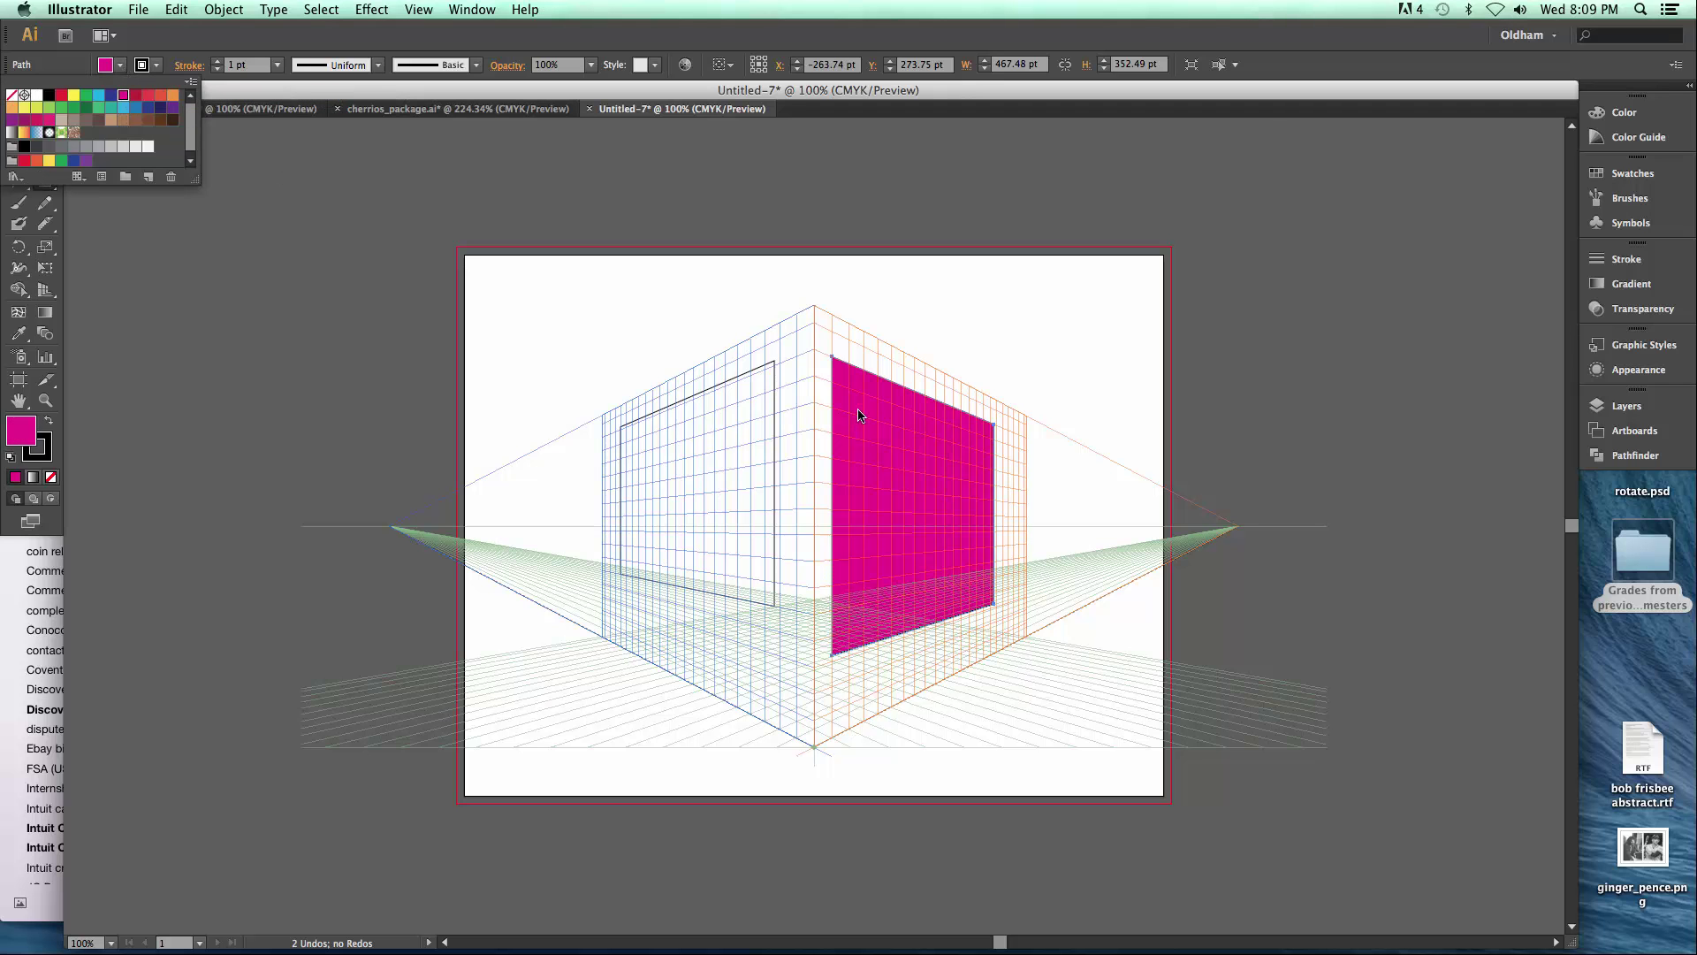
{"action": "left_click", "coordinate": [866, 292]}
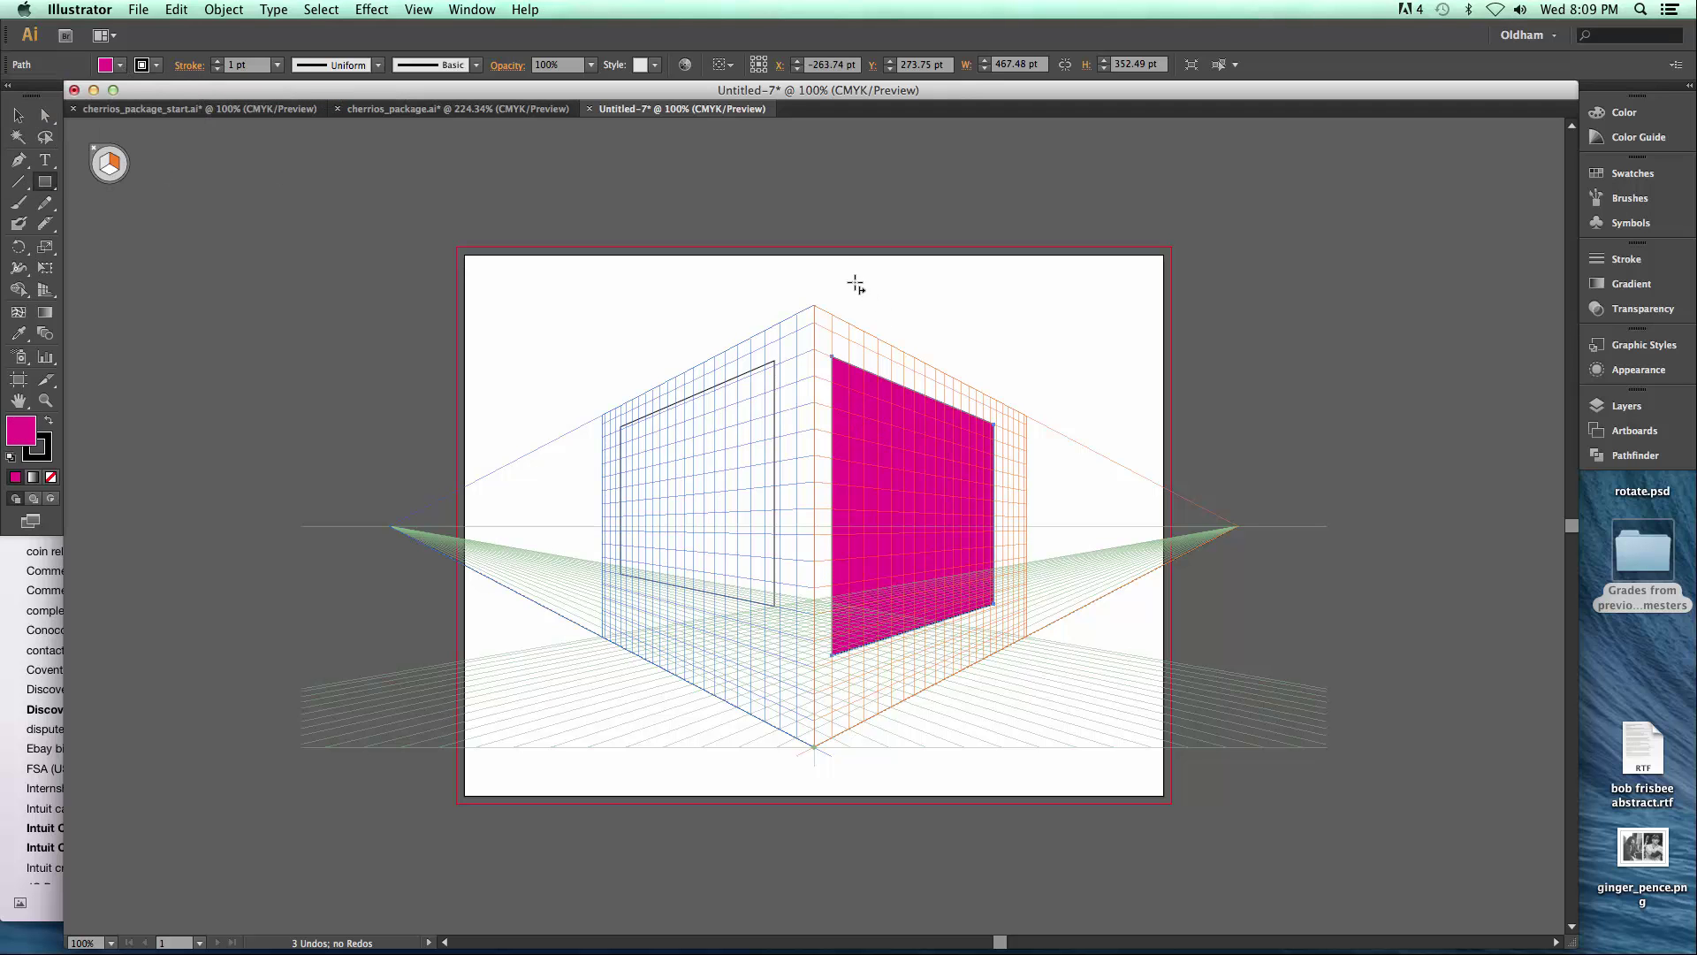
- Draw three more rectangles above, below and beside the orange plane, and undo every rectangle and the magenta fill
{"action": "left_click_drag", "start_coordinate": [855, 281], "coordinate": [938, 377]}
{"action": "left_click_drag", "start_coordinate": [871, 685], "coordinate": [961, 806]}
{"action": "left_click_drag", "start_coordinate": [1023, 485], "coordinate": [1118, 567]}
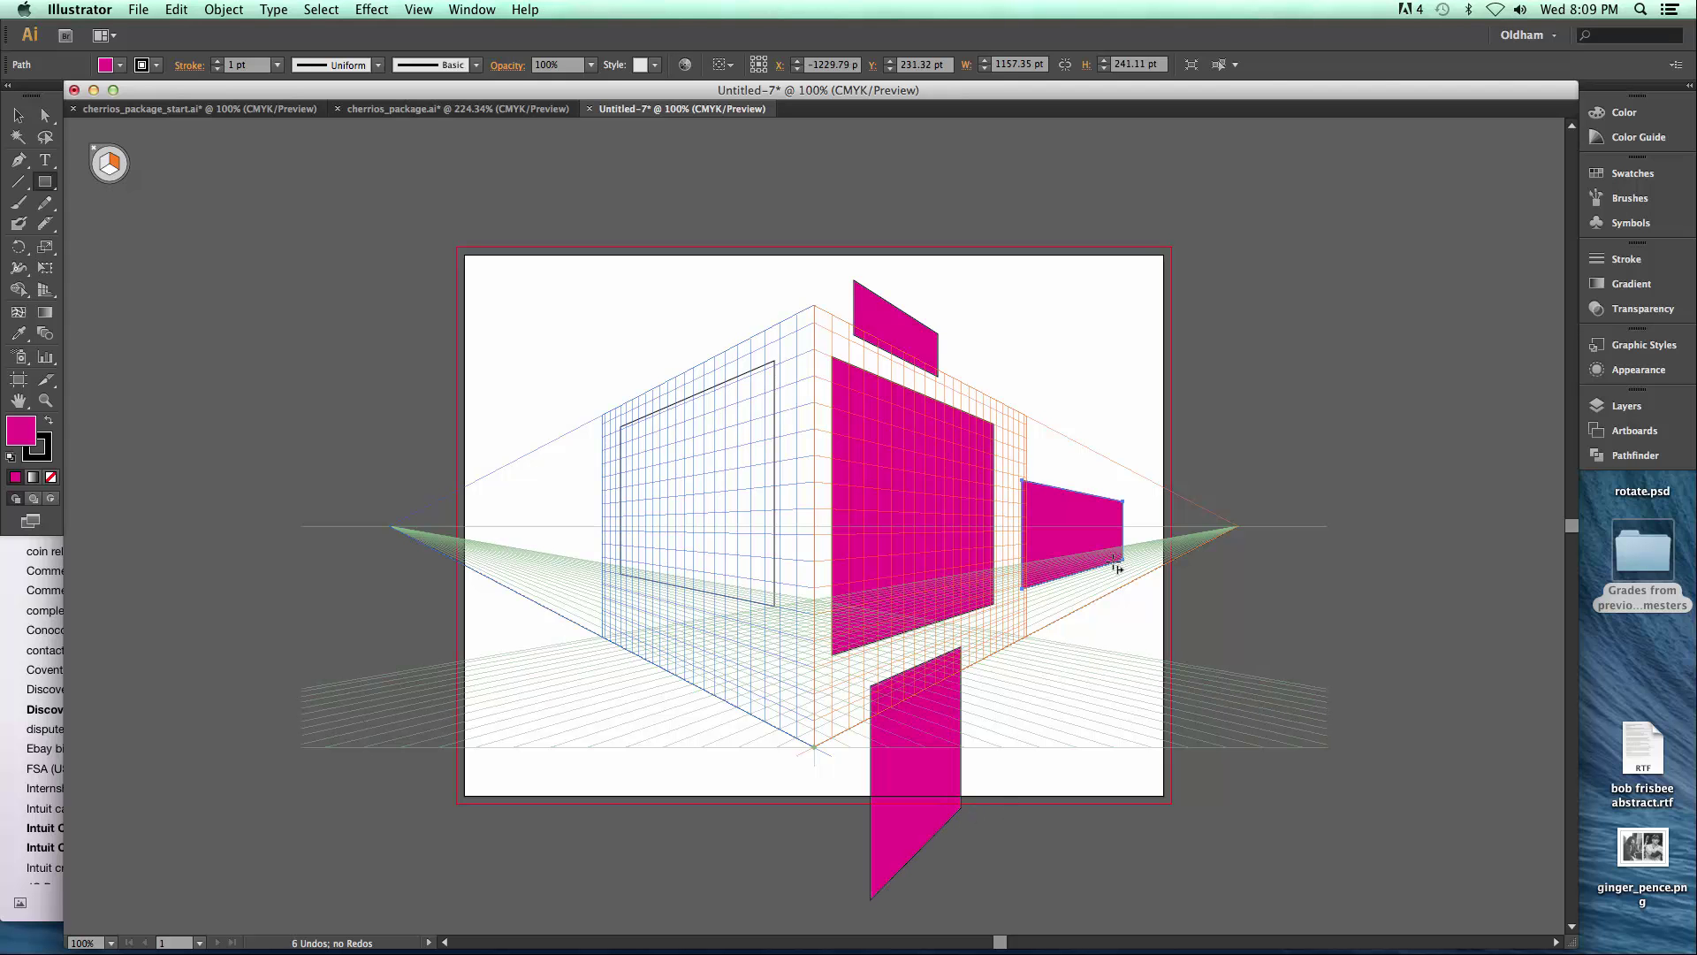
{"action": "key", "text": "super+z"}
{"action": "key", "text": "super+z"}
{"action": "key", "text": "super+z"}
{"action": "key", "text": "super+z"}
{"action": "key", "text": "super+z"}
{"action": "key", "text": "super+z"}
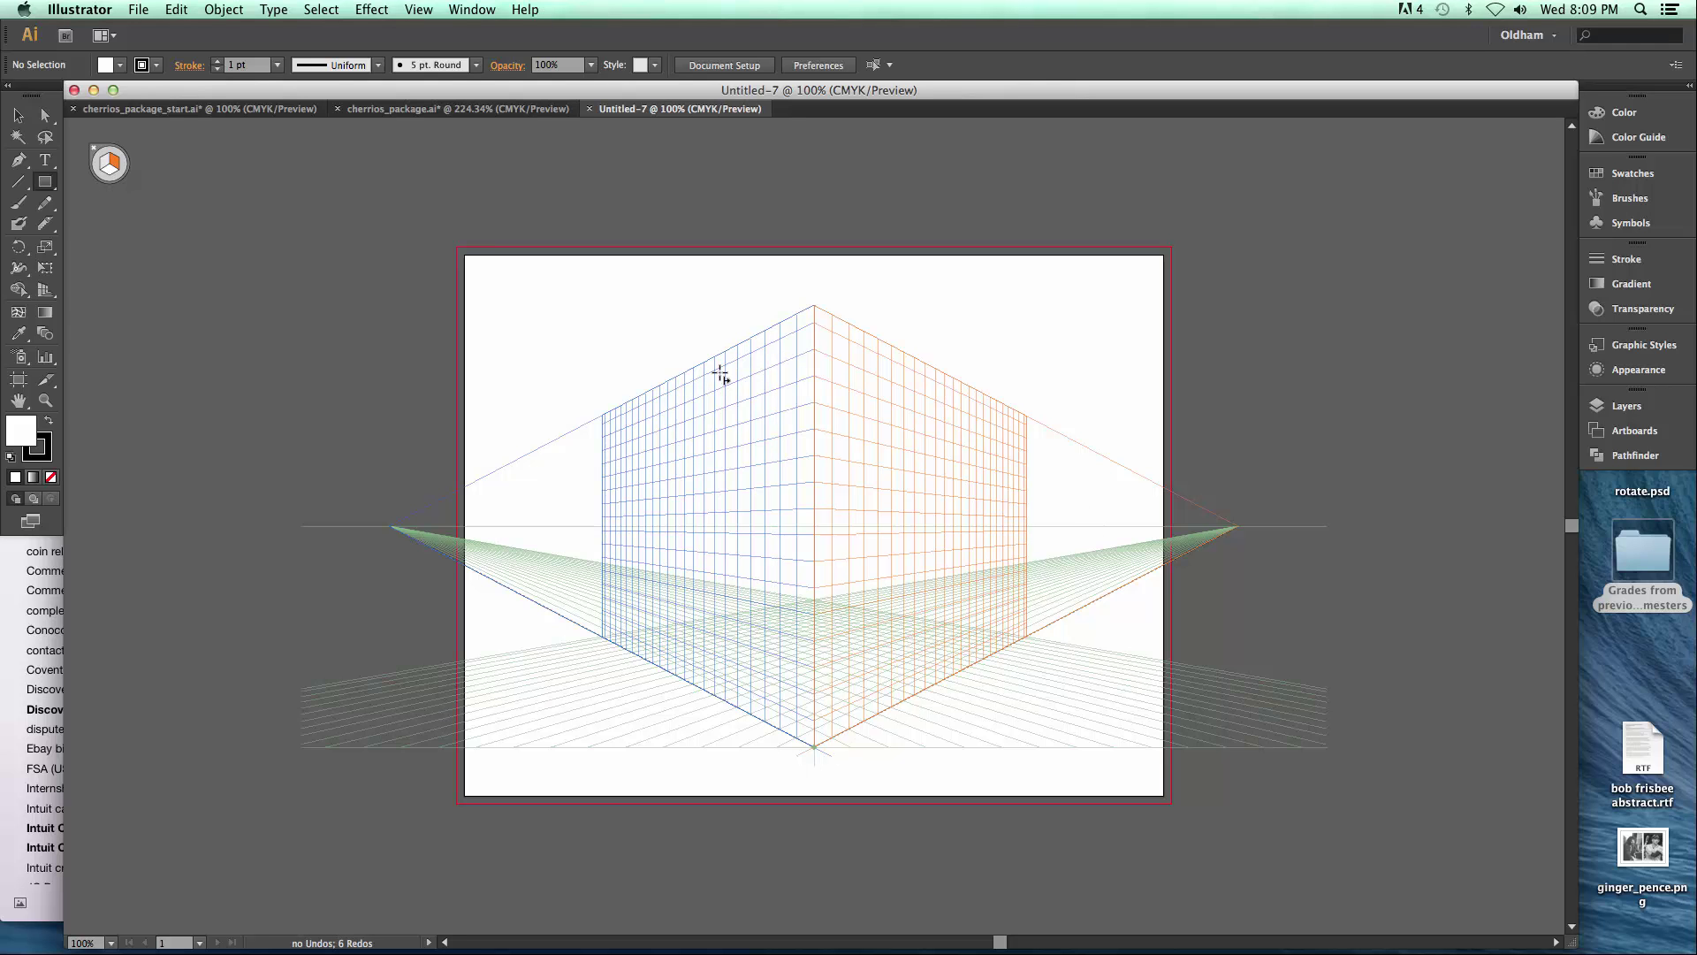
- With the Perspective Grid tool, move the left vanishing point farther out and slide the right vanishing point inward and back out
{"action": "left_click_drag", "start_coordinate": [45, 290], "coordinate": [116, 295]}
{"action": "mouse_move", "coordinate": [301, 745]}
{"action": "left_mouse_down"}
{"action": "mouse_move", "coordinate": [302, 693]}
{"action": "mouse_move", "coordinate": [300, 747]}
{"action": "left_mouse_up"}
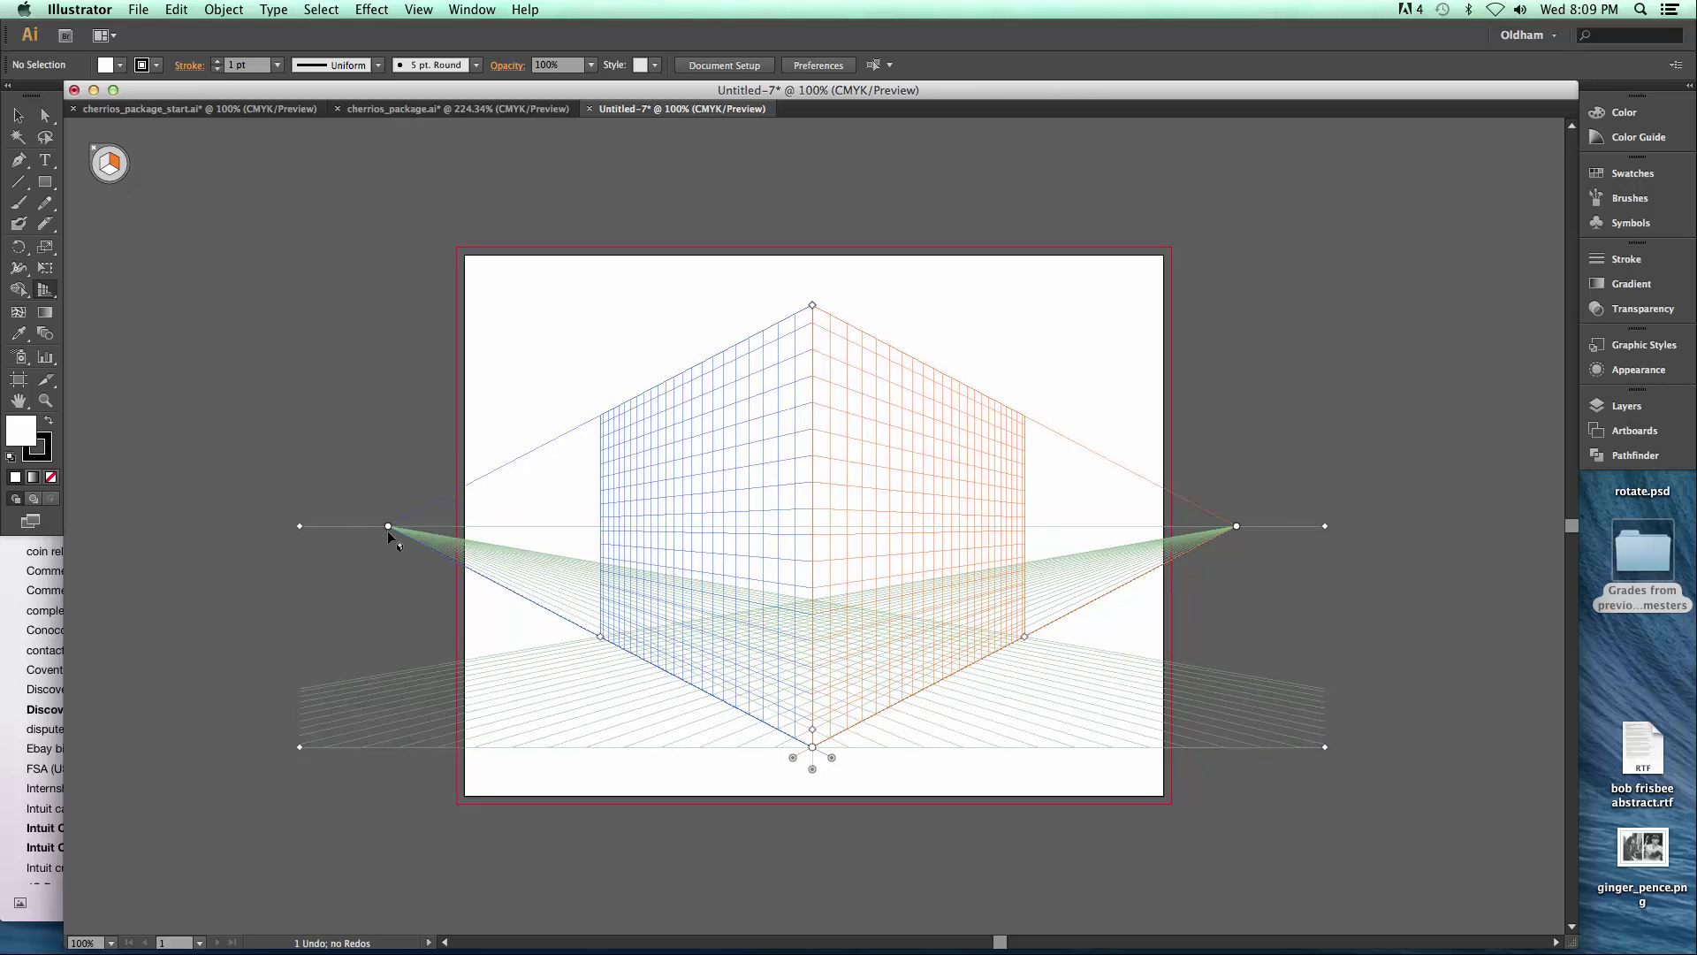
{"action": "left_click_drag", "start_coordinate": [388, 528], "coordinate": [182, 575]}
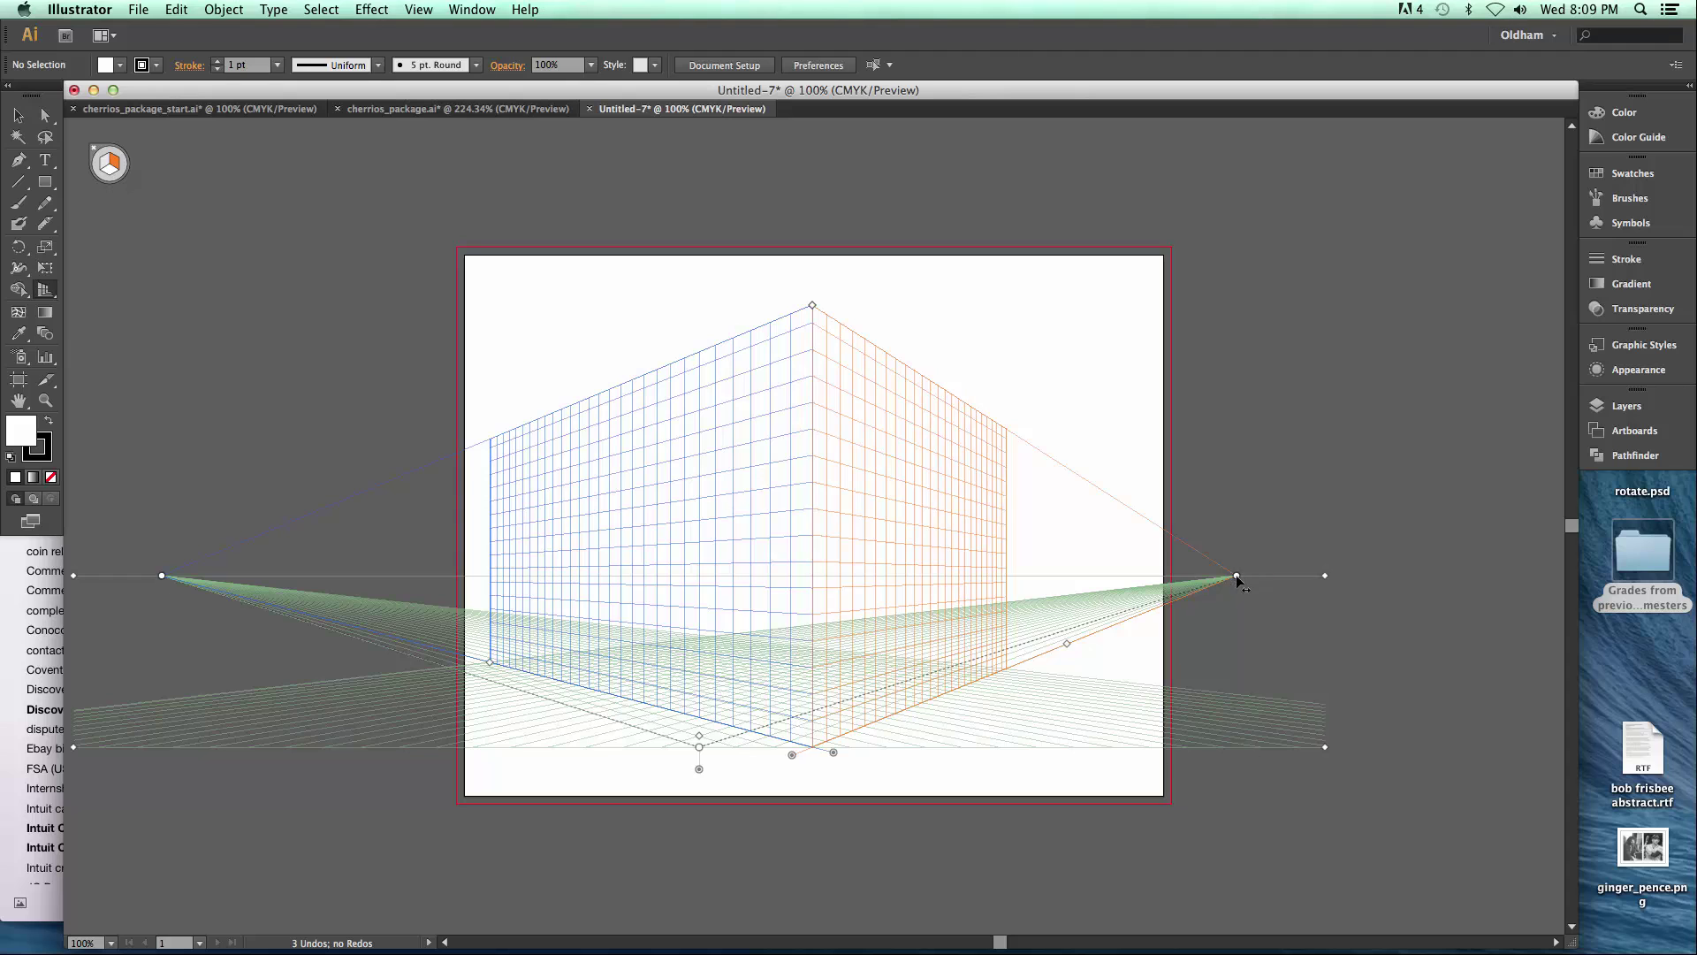
{"action": "left_click_drag", "start_coordinate": [1237, 577], "coordinate": [1005, 554]}
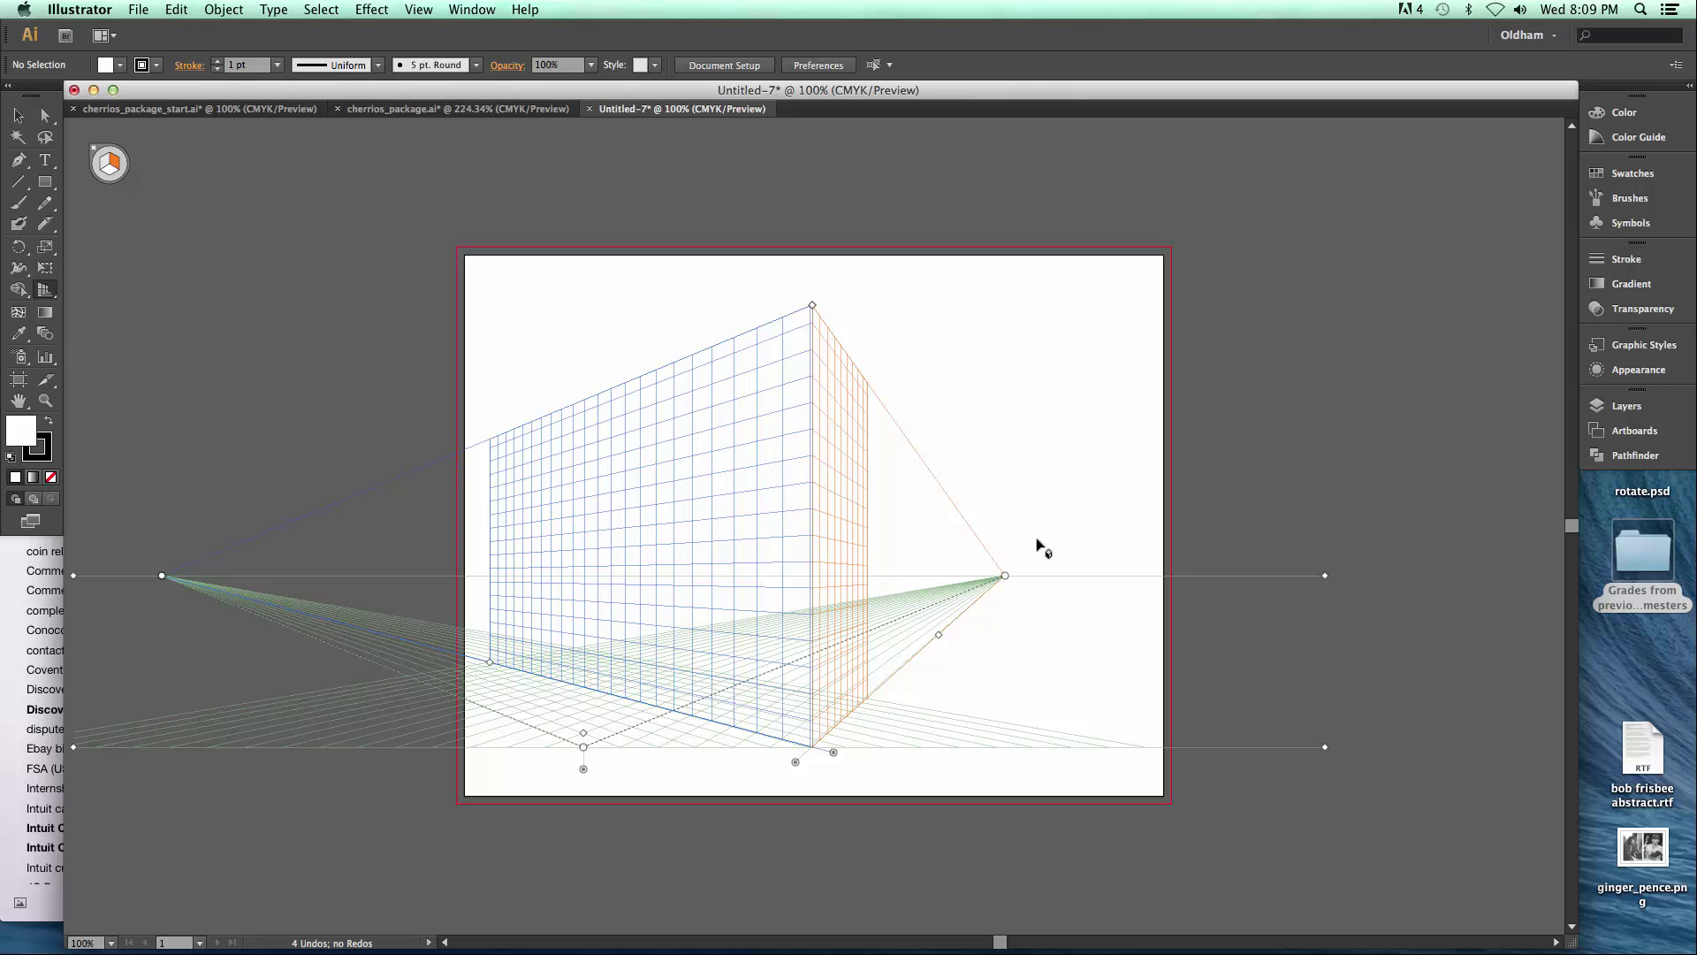
{"action": "left_click_drag", "start_coordinate": [1007, 579], "coordinate": [1324, 588]}
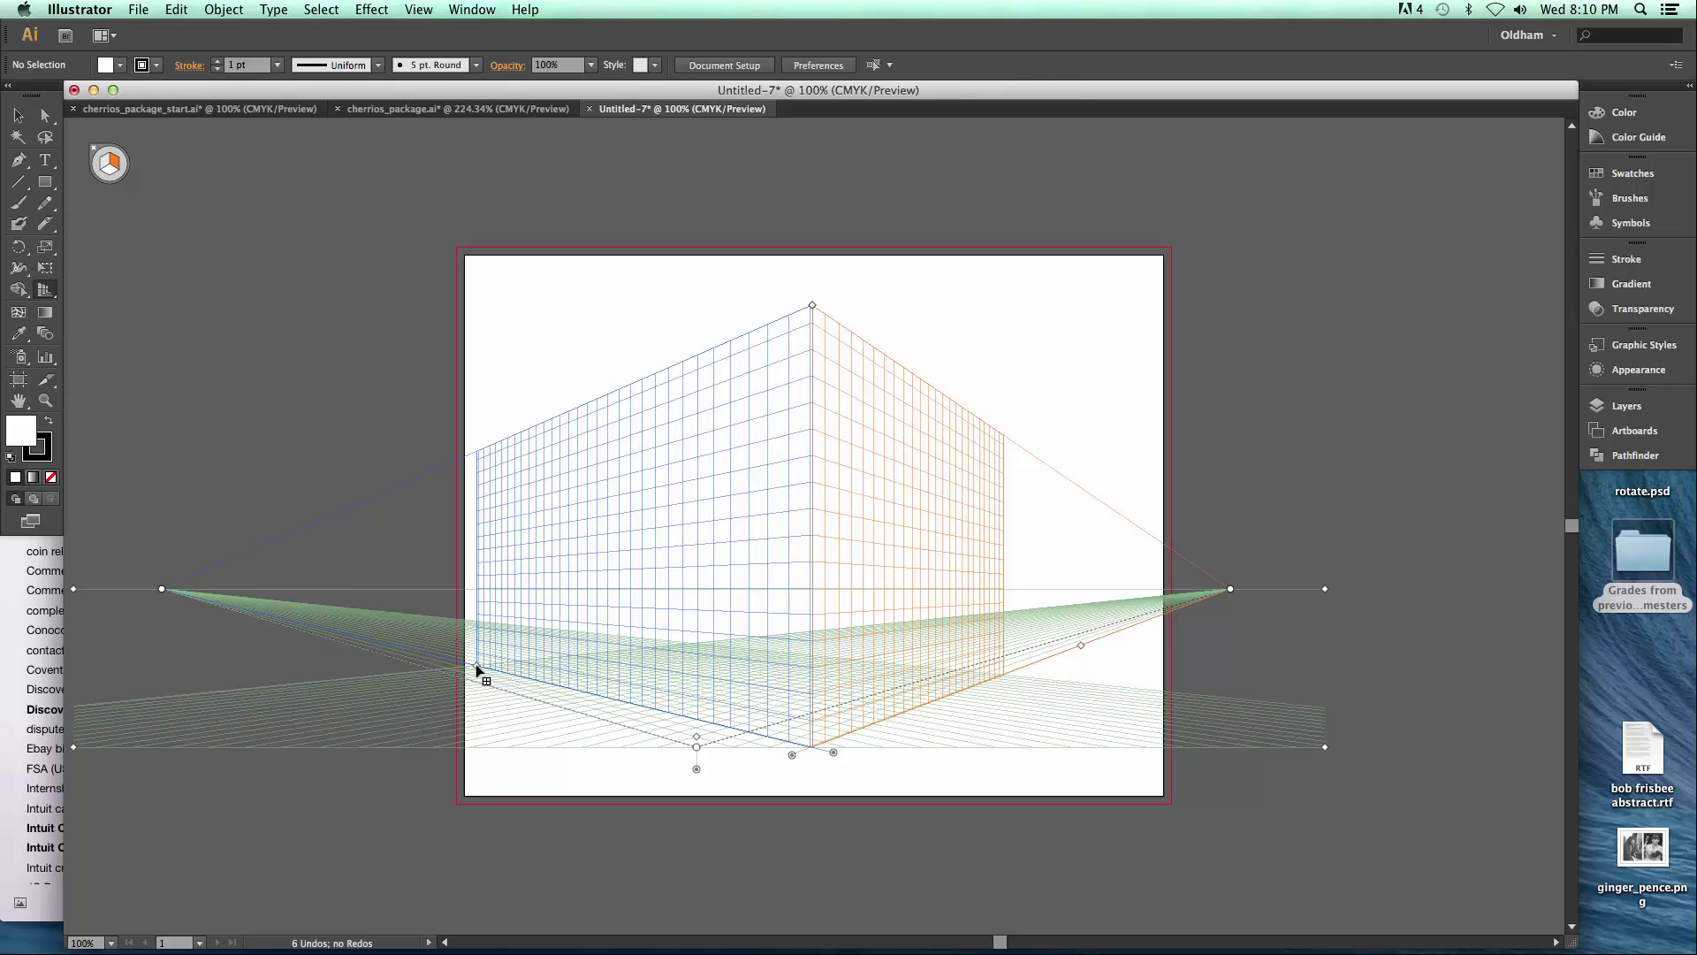
- Shorten the extents of the blue and orange grid planes, lower the grid's height, and try the plane position controls
{"action": "left_click_drag", "start_coordinate": [477, 670], "coordinate": [583, 689]}
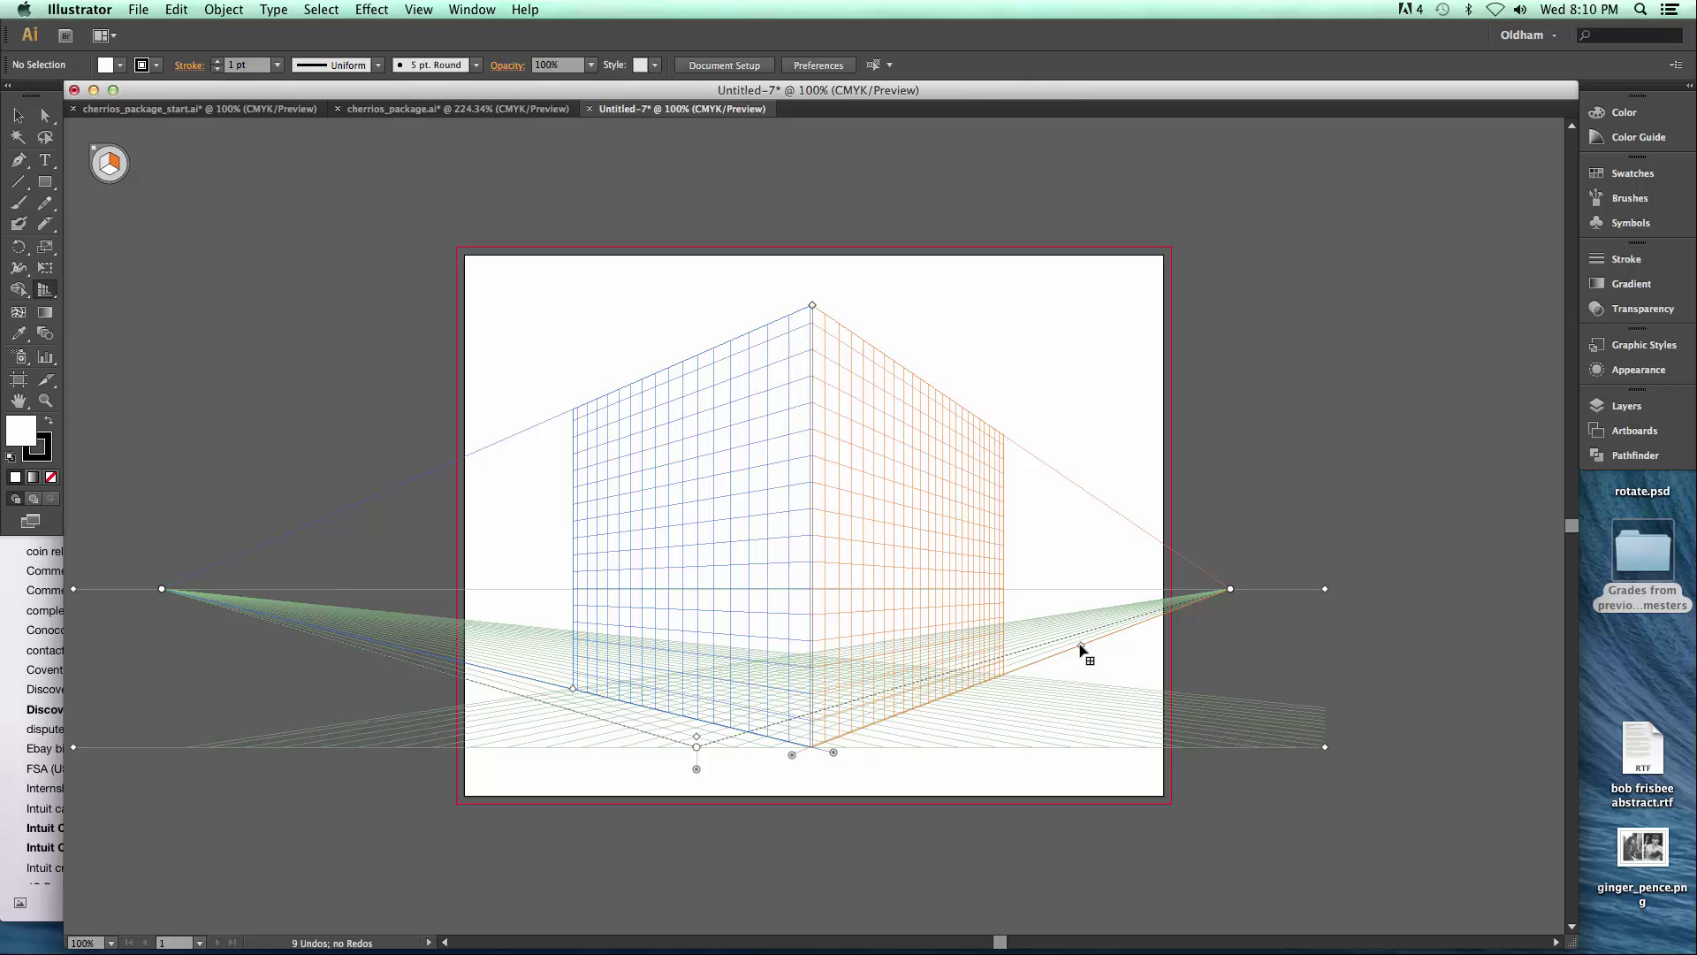
{"action": "left_click_drag", "start_coordinate": [1079, 648], "coordinate": [1008, 678]}
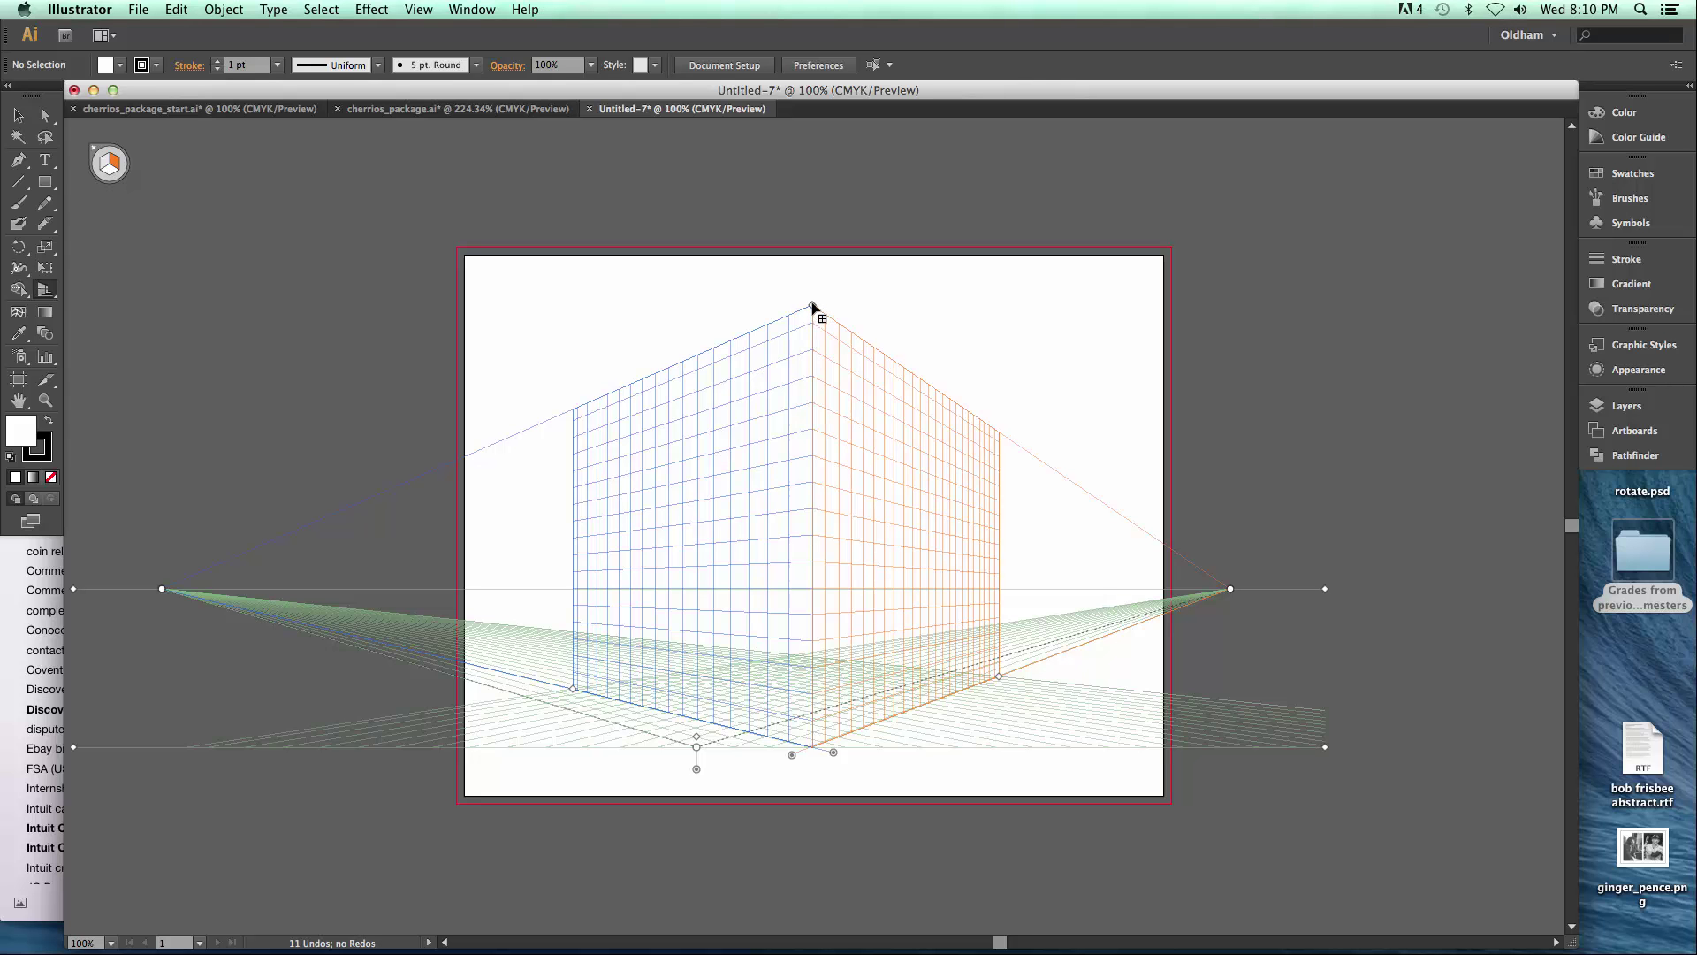
{"action": "left_click_drag", "start_coordinate": [812, 305], "coordinate": [813, 385]}
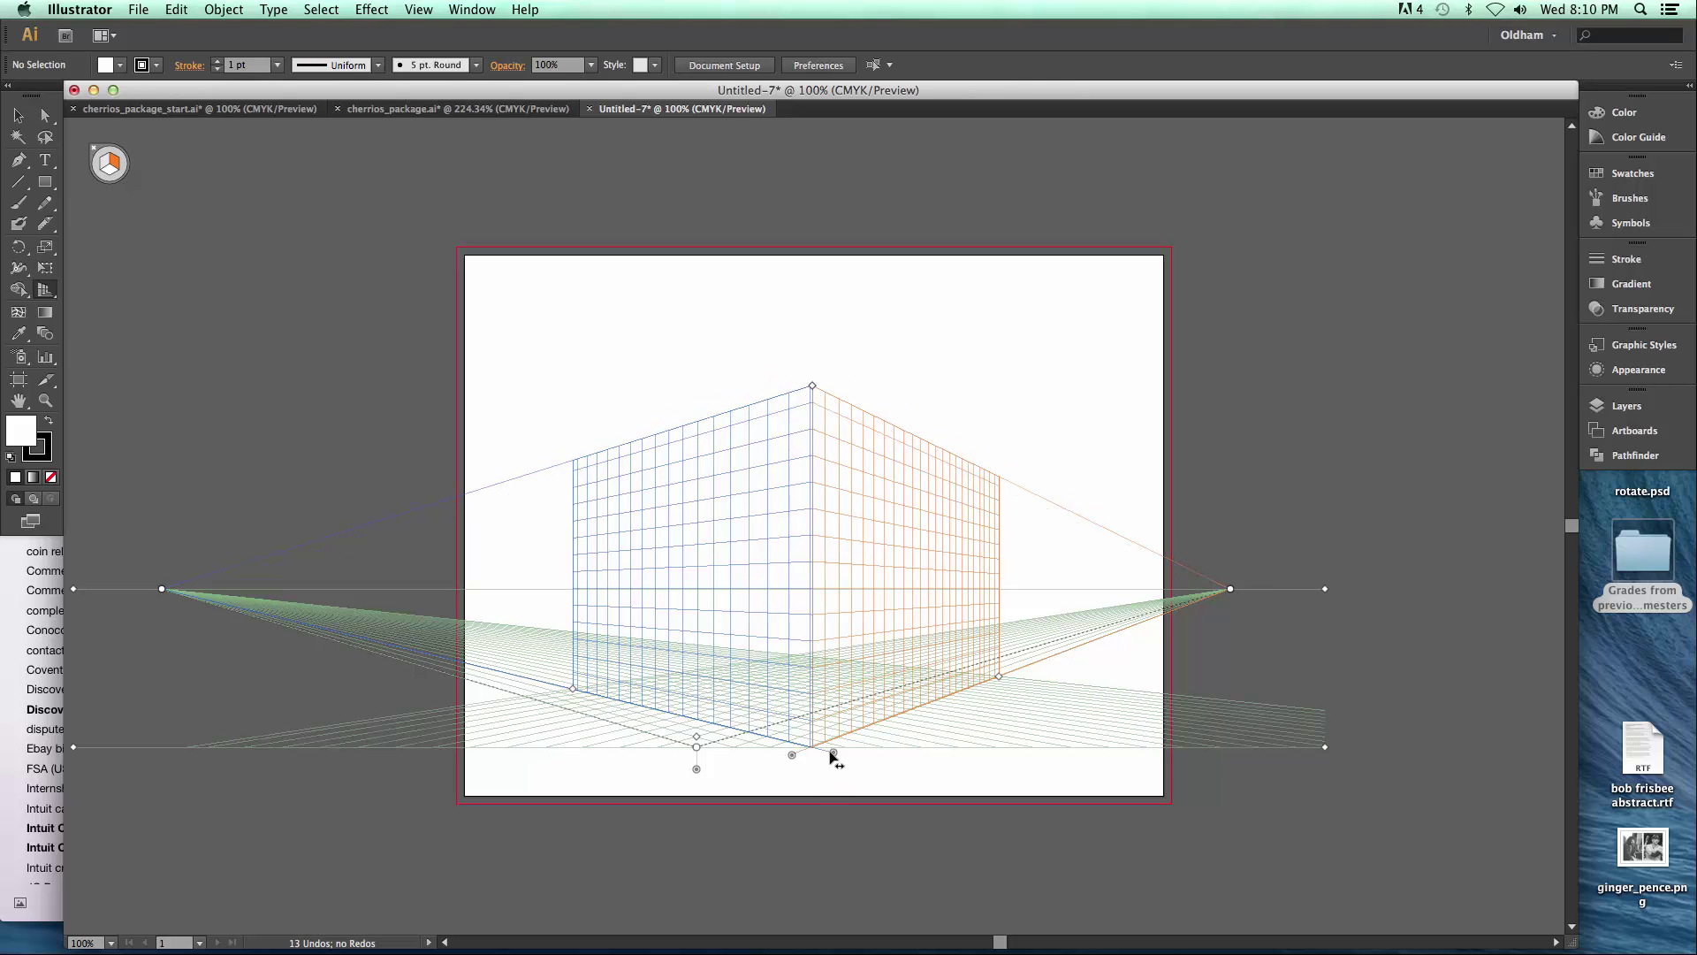
{"action": "mouse_move", "coordinate": [833, 752]}
{"action": "left_mouse_down"}
{"action": "mouse_move", "coordinate": [702, 784]}
{"action": "mouse_move", "coordinate": [740, 786]}
{"action": "mouse_move", "coordinate": [720, 785]}
{"action": "mouse_move", "coordinate": [746, 758]}
{"action": "mouse_move", "coordinate": [832, 754]}
{"action": "left_mouse_up"}
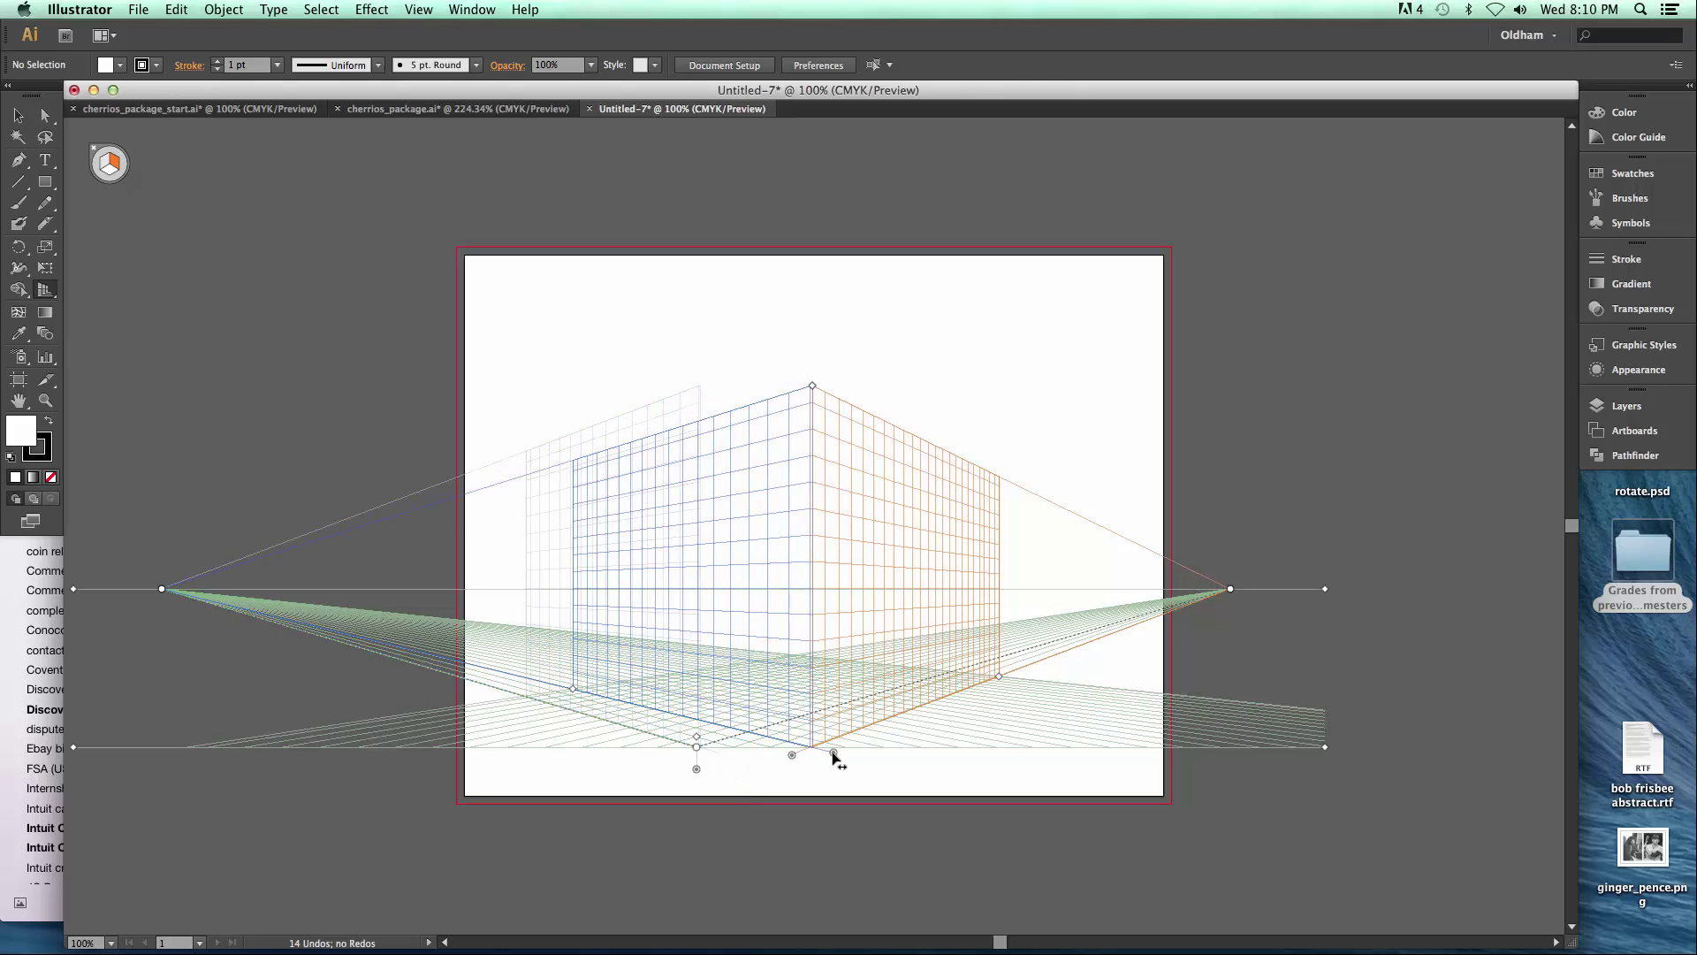
{"action": "mouse_move", "coordinate": [696, 771]}
{"action": "left_mouse_down"}
{"action": "mouse_move", "coordinate": [697, 693]}
{"action": "mouse_move", "coordinate": [696, 768]}
{"action": "left_mouse_up"}
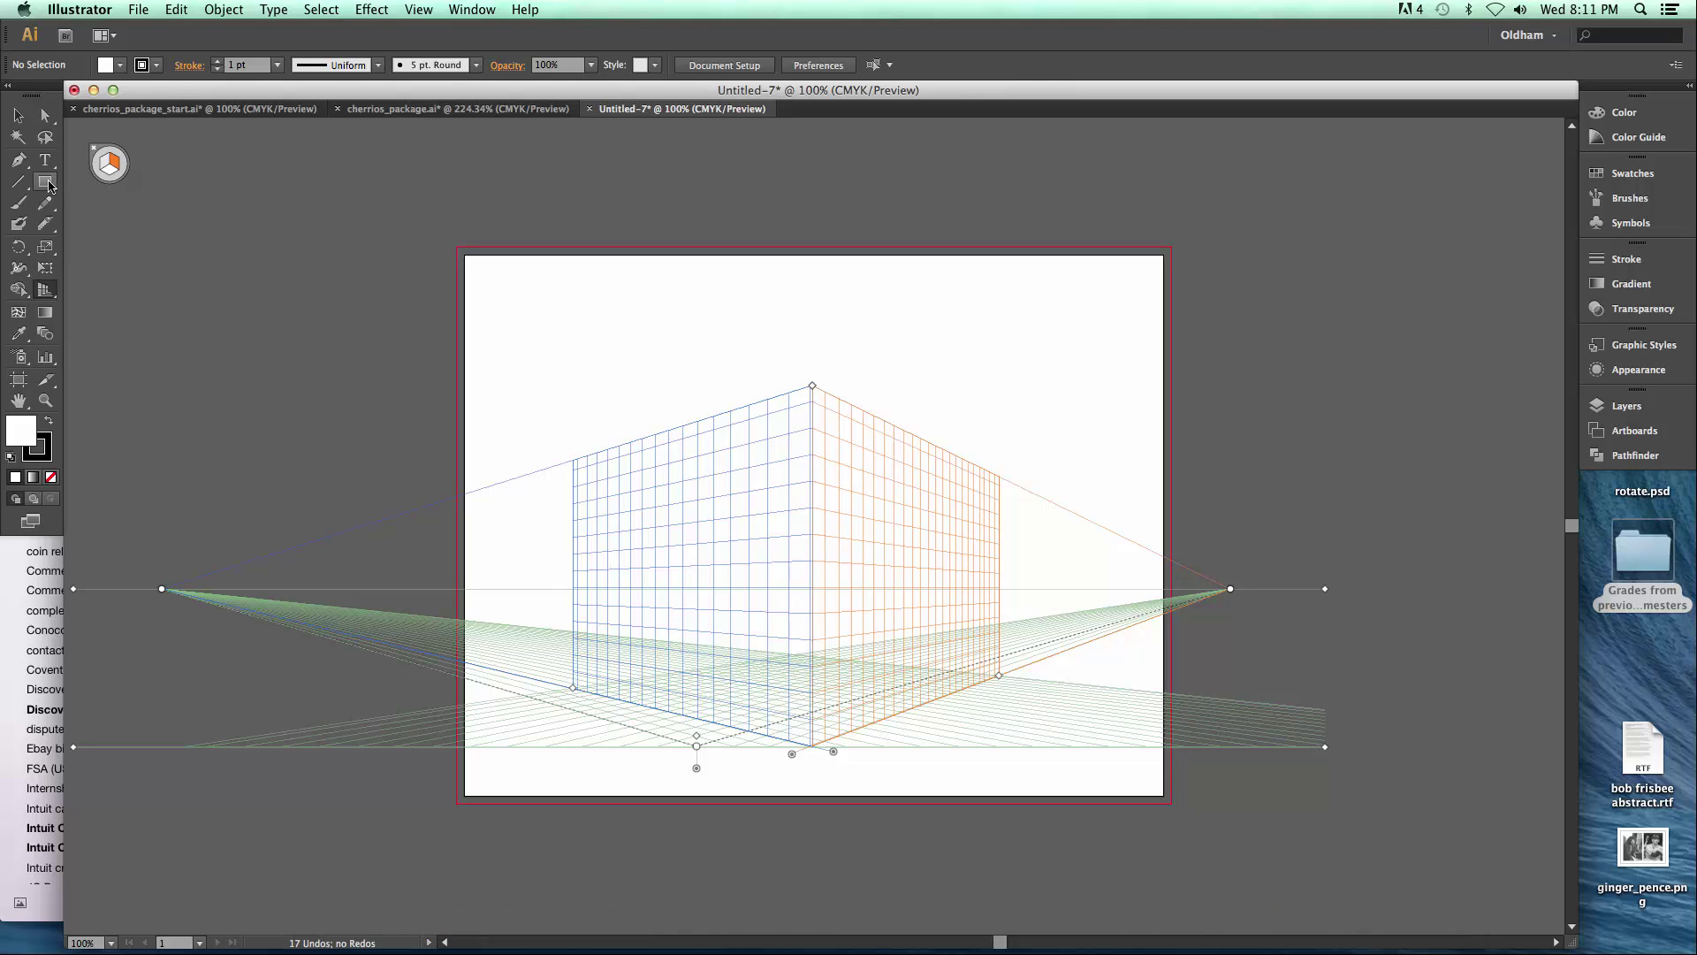
- Draw a light blue rectangle about 174 x 129 pt near the upper inner corner of the orange grid plane
{"action": "left_click", "coordinate": [113, 164]}
{"action": "left_click", "coordinate": [45, 185]}
{"action": "left_click", "coordinate": [120, 64]}
{"action": "left_click", "coordinate": [99, 96]}
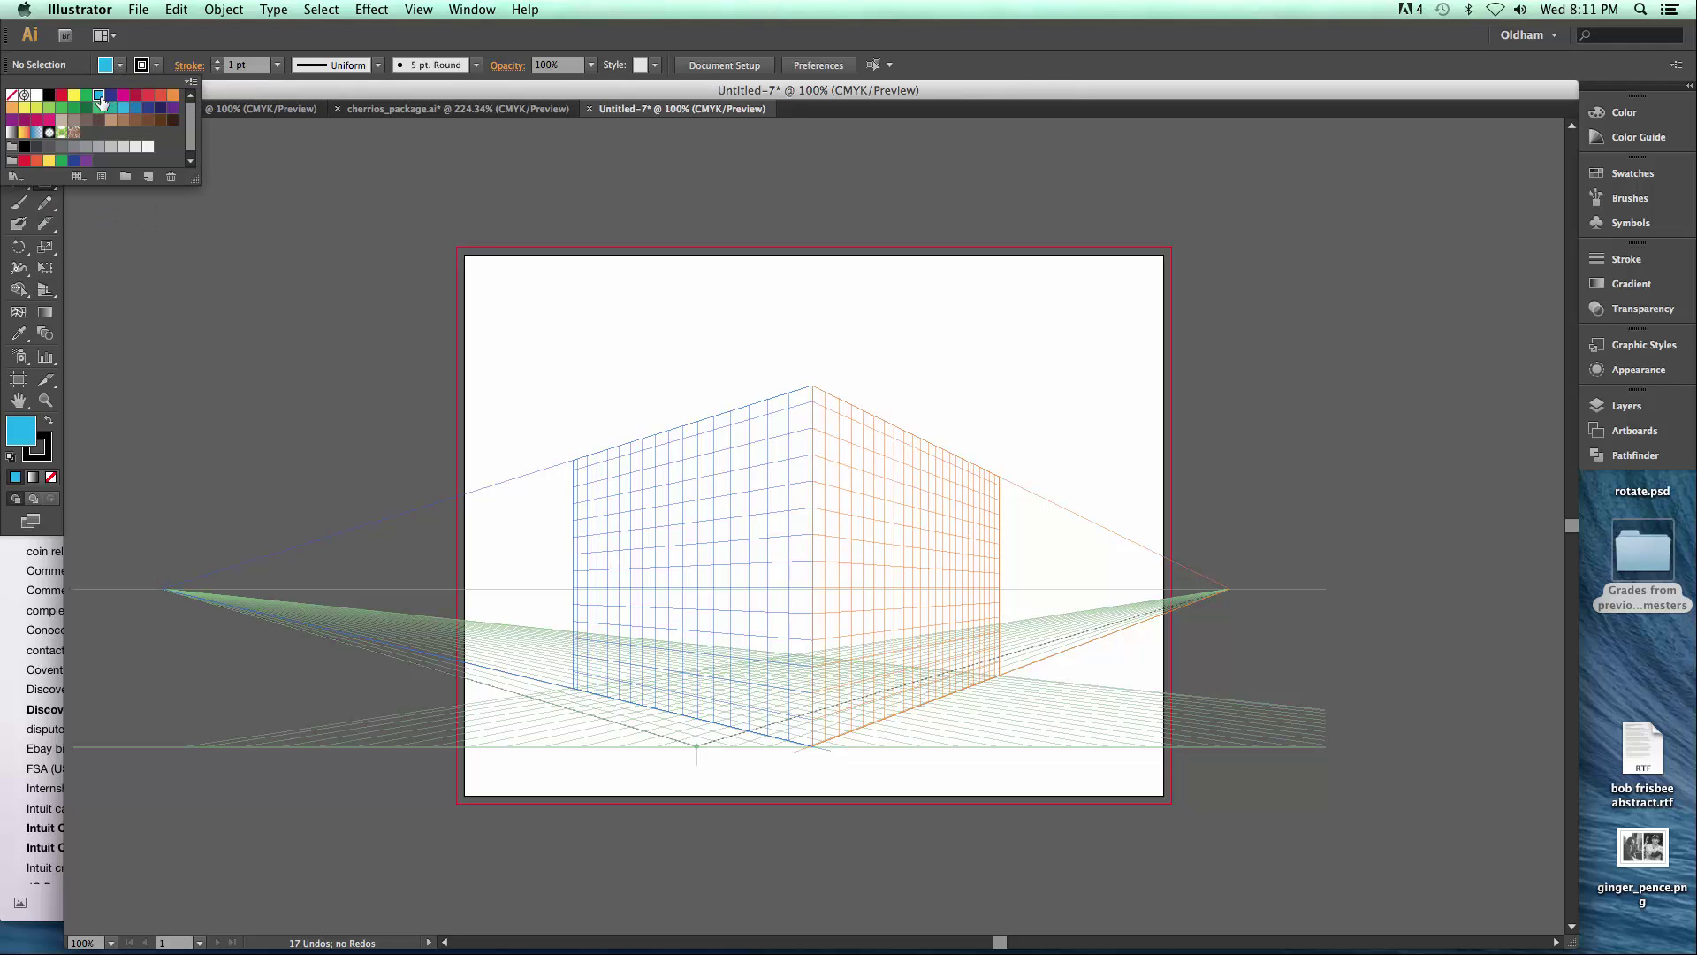
{"action": "left_click", "coordinate": [815, 449]}
{"action": "left_click_drag", "start_coordinate": [817, 411], "coordinate": [888, 534]}
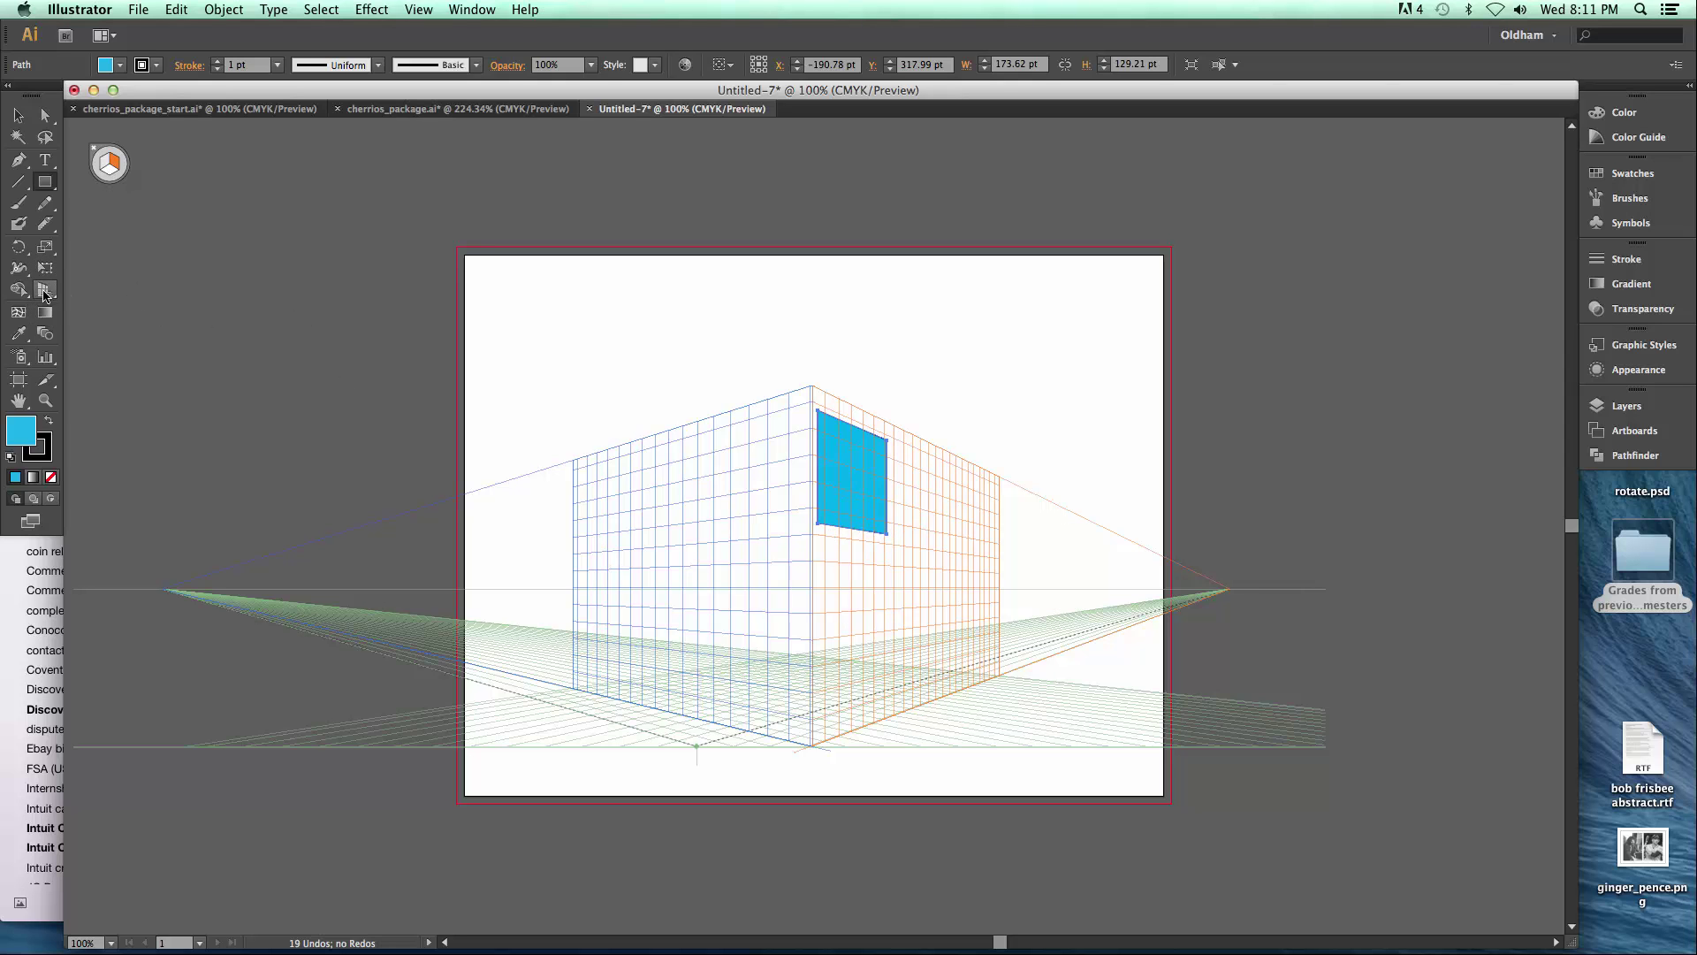
- Resize the light blue rectangle to about 146 x 164 pt in perspective with the Perspective Selection tool
{"action": "left_click_drag", "start_coordinate": [45, 290], "coordinate": [119, 316]}
{"action": "left_click_drag", "start_coordinate": [895, 530], "coordinate": [858, 519]}
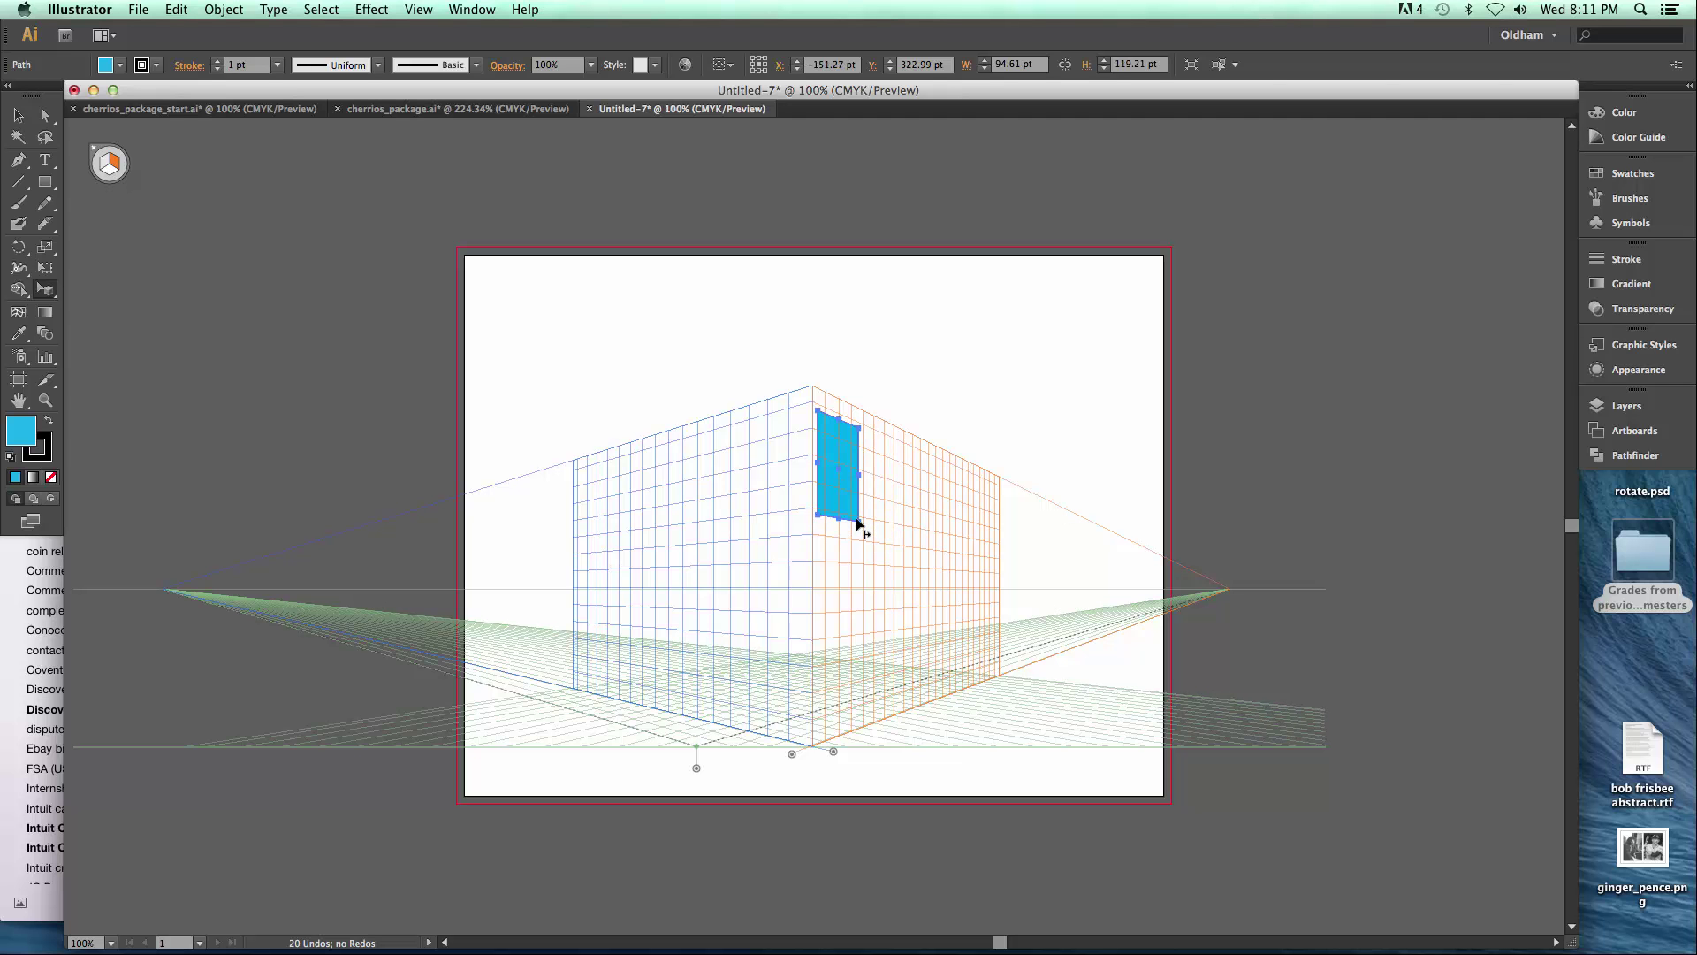
{"action": "key", "text": "super+equal"}
{"action": "key", "text": "super+equal"}
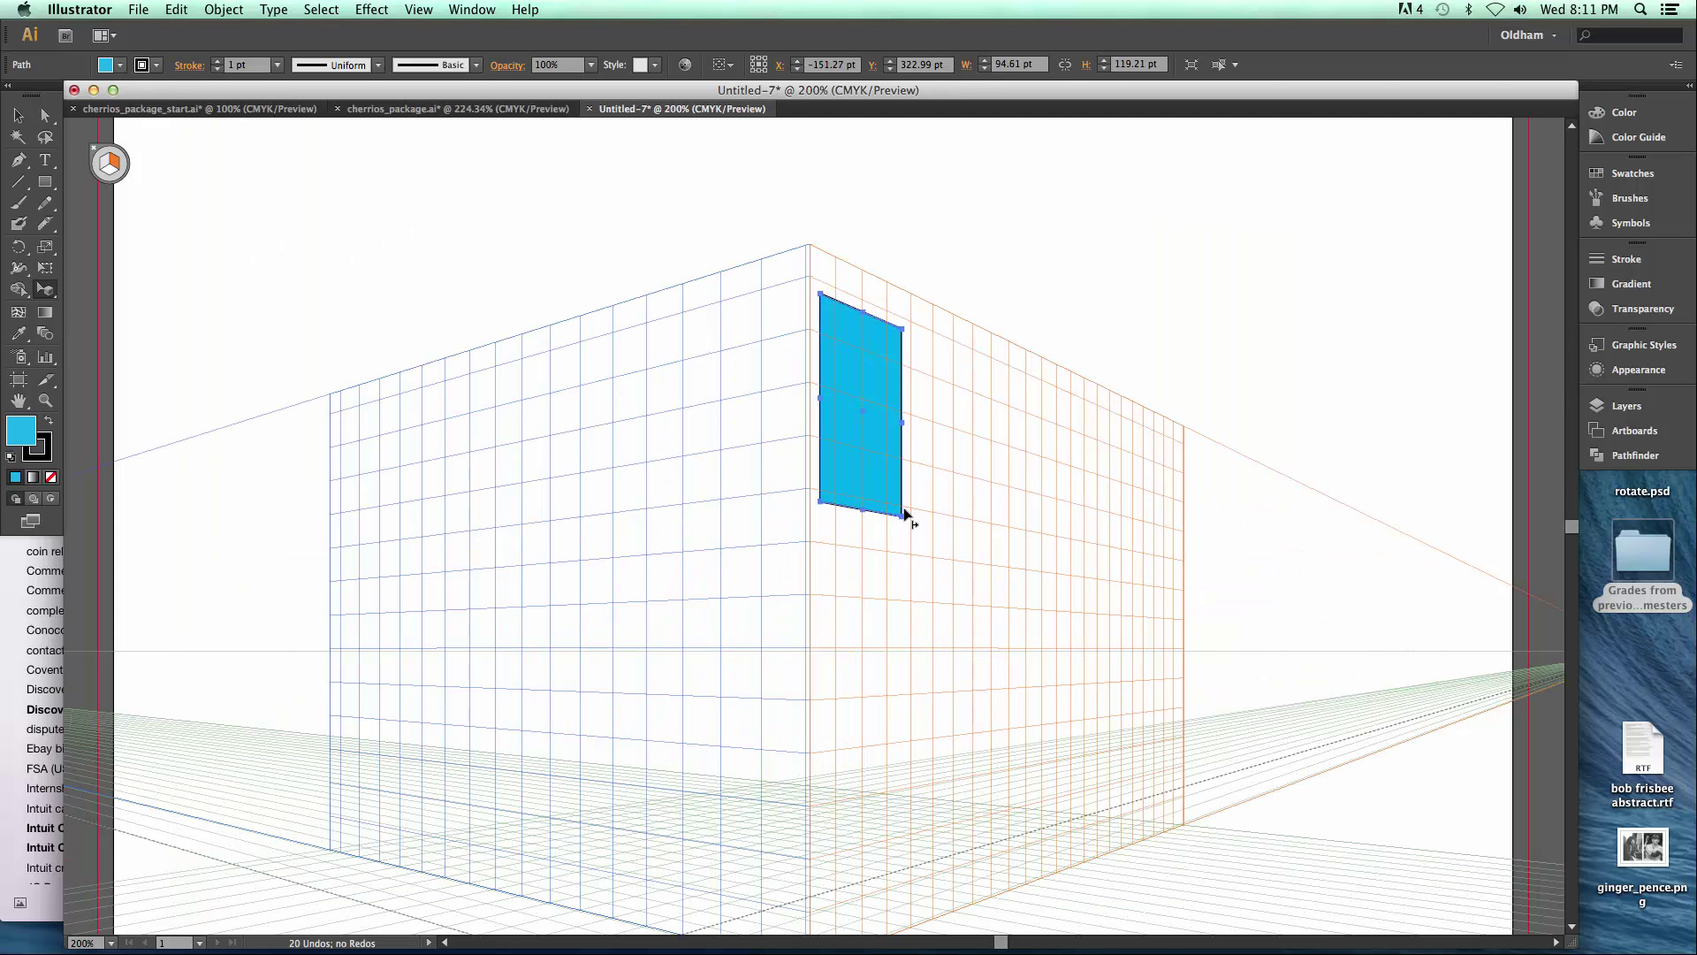
{"action": "left_click_drag", "start_coordinate": [902, 517], "coordinate": [933, 593]}
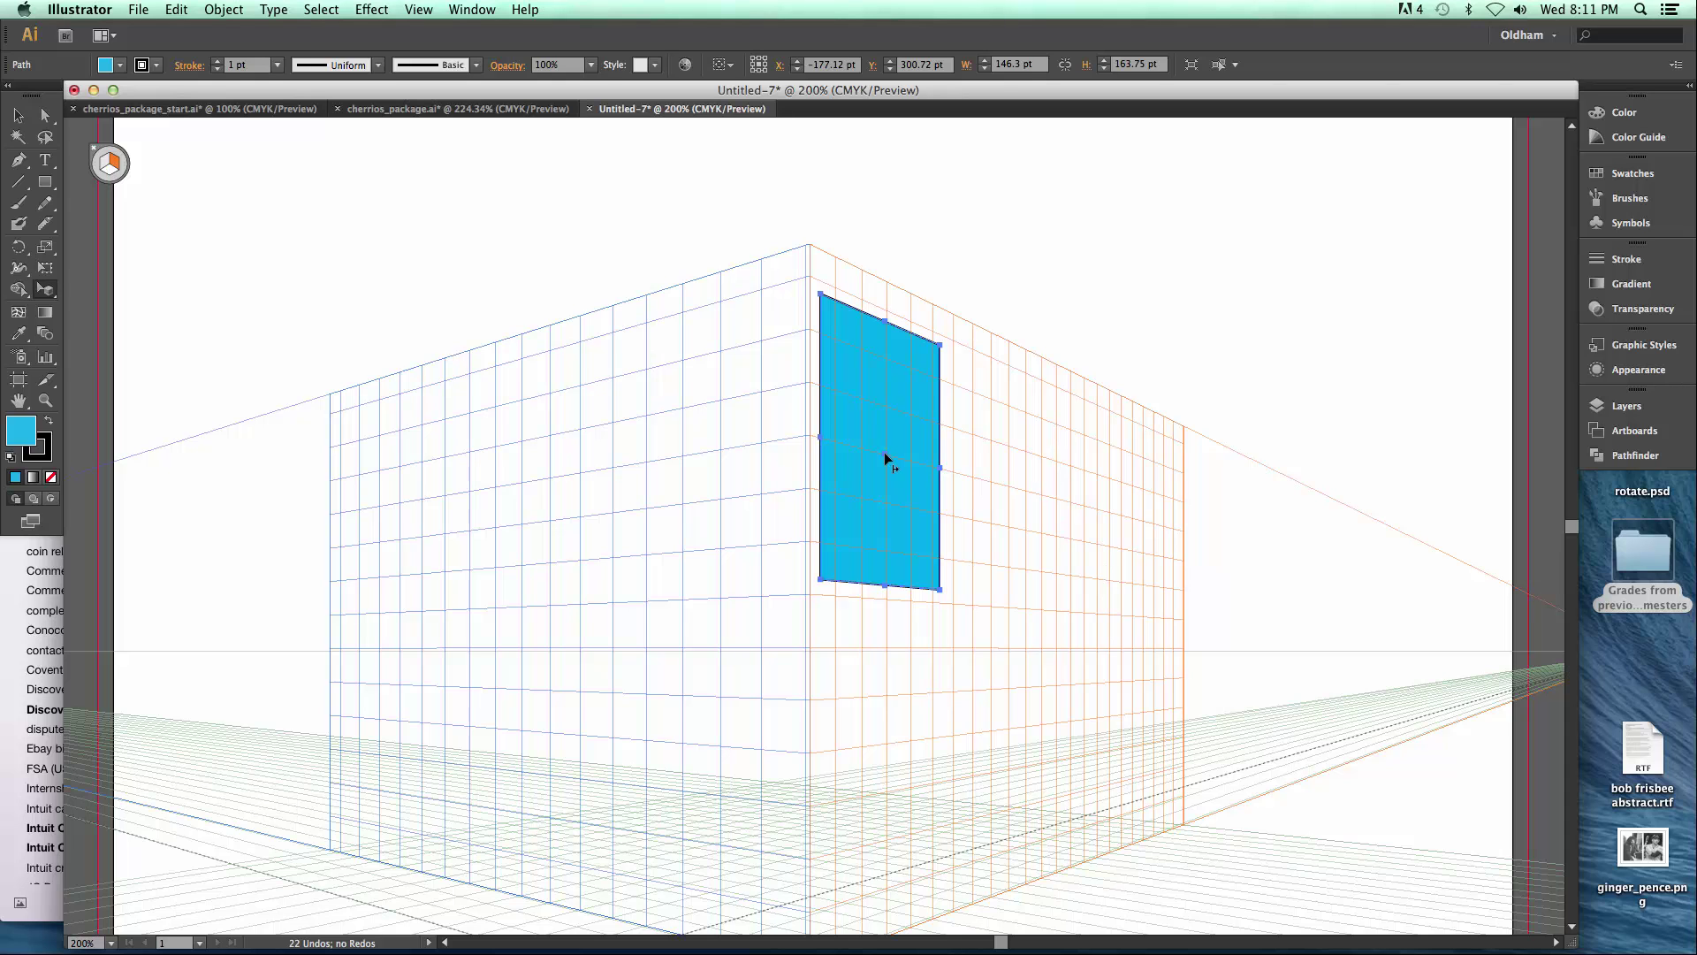
- Copy the light blue rectangle along the orange plane and repeat the transformation to form a receding row of seven
{"action": "left_click_drag", "start_coordinate": [885, 453], "coordinate": [1006, 500]}
{"action": "left_click_drag", "start_coordinate": [1008, 501], "coordinate": [1004, 493]}
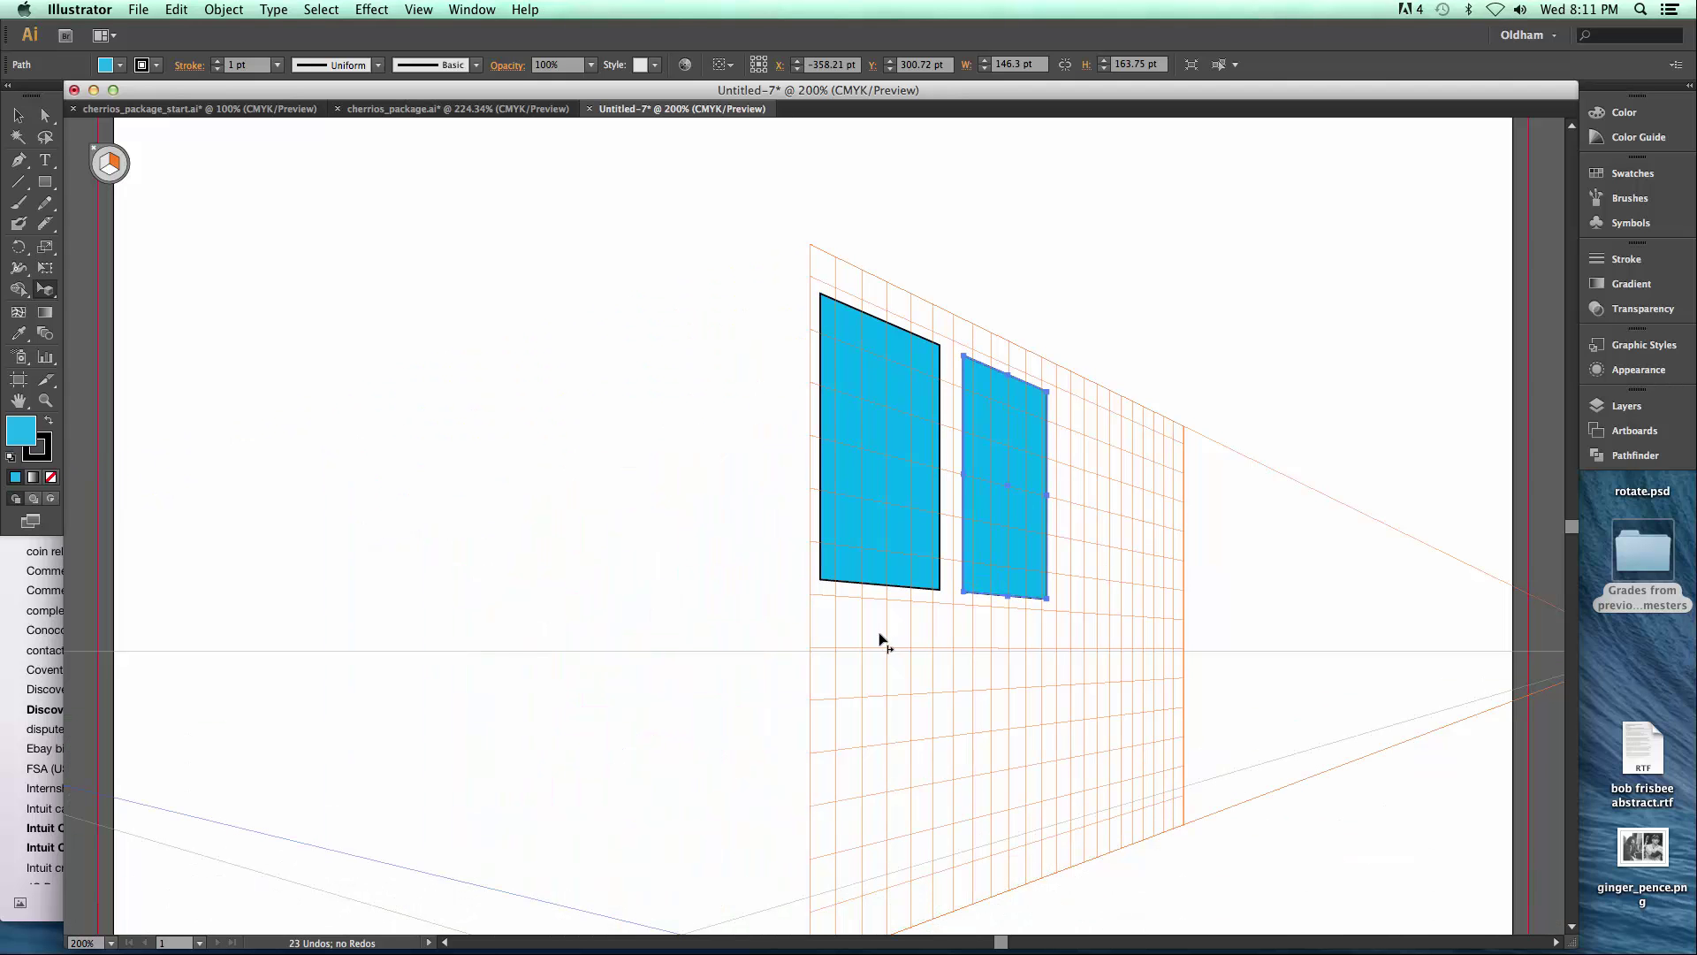
{"action": "key", "text": "super+d"}
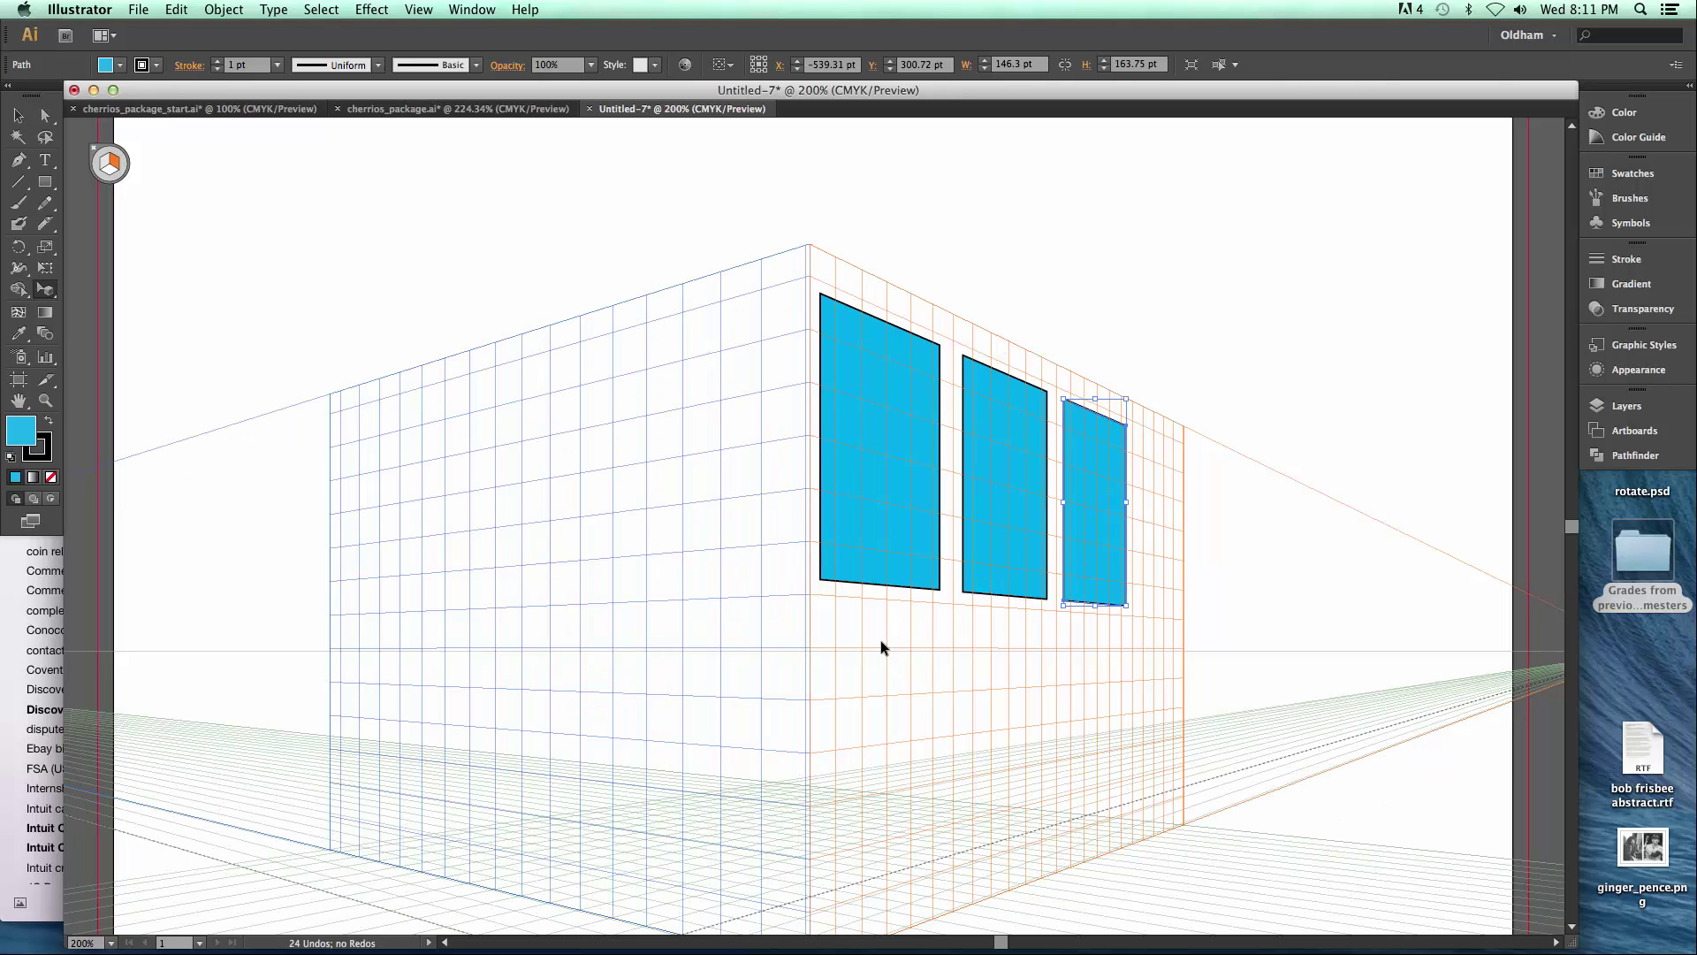
{"action": "key", "text": "super+d"}
{"action": "key", "text": "super+d"}
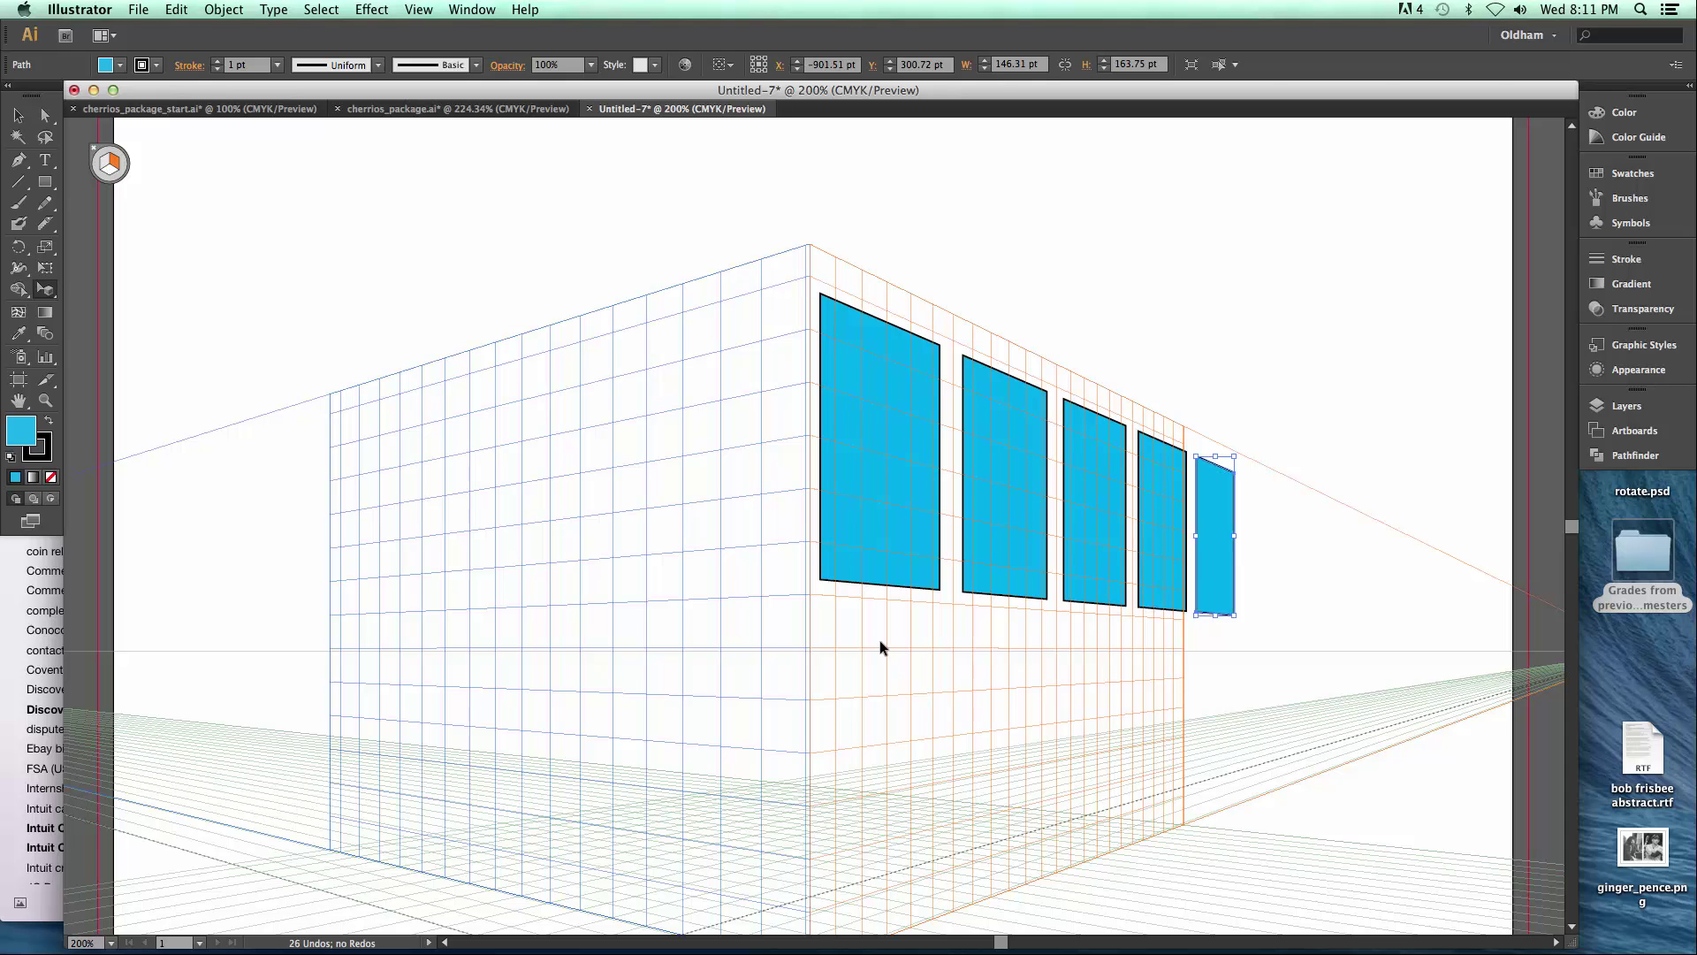
{"action": "key", "text": "super+d"}
{"action": "key", "text": "super+d"}
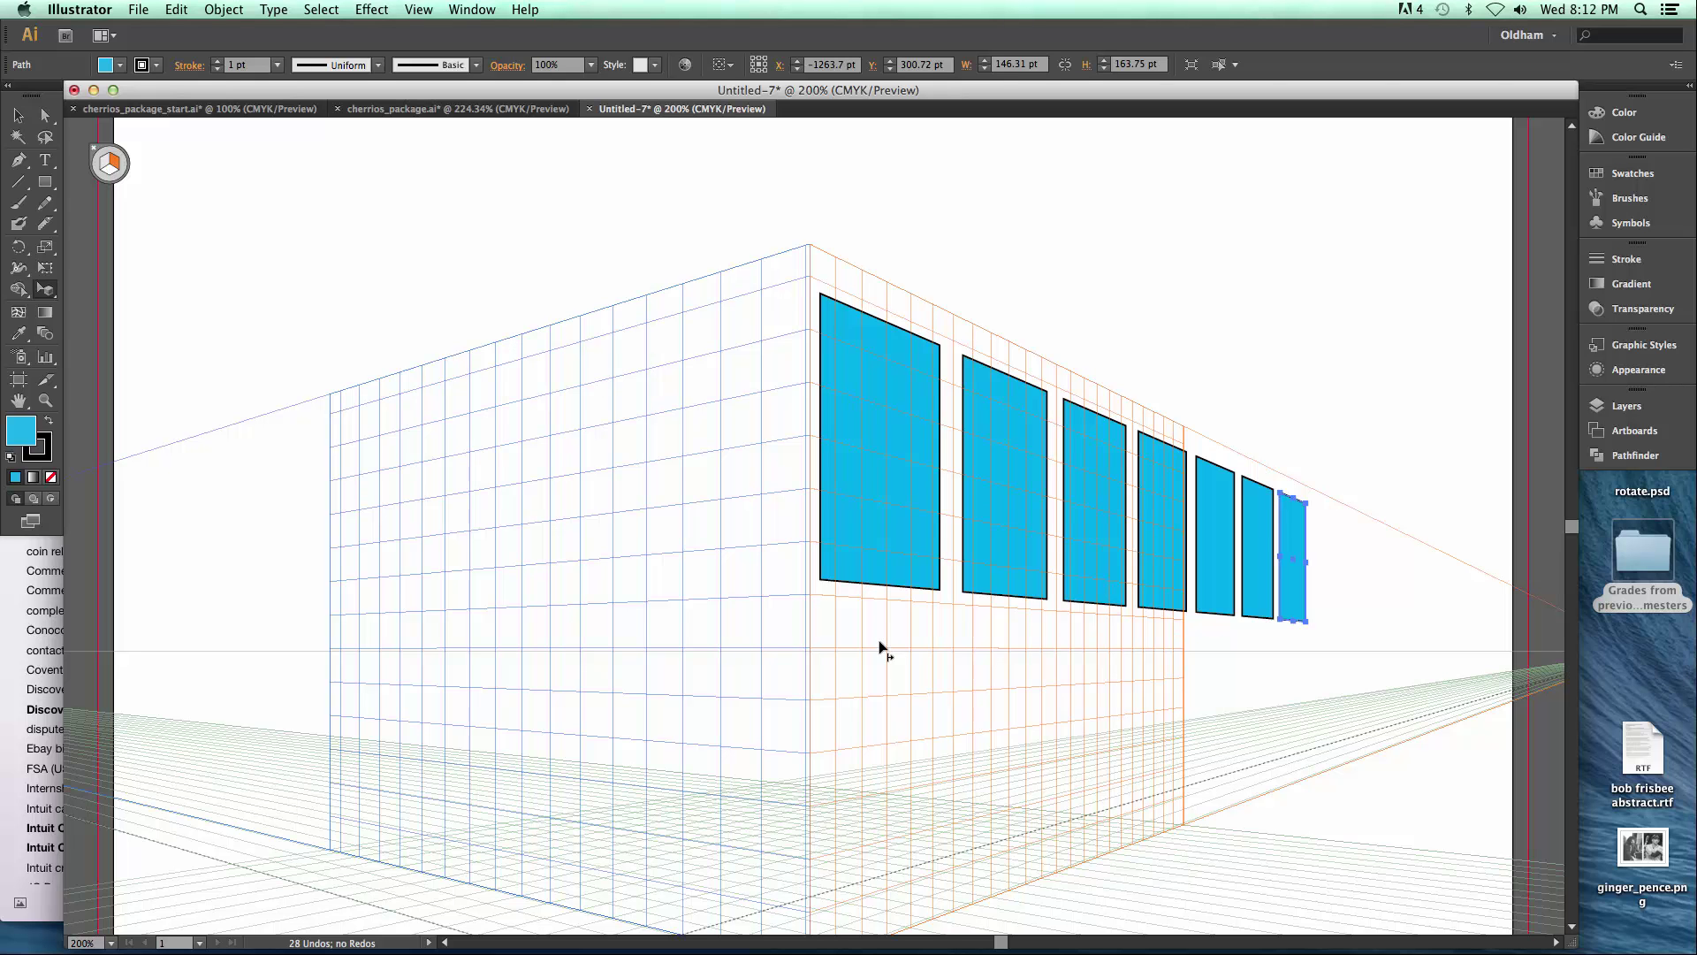
{"action": "left_click", "coordinate": [933, 239]}
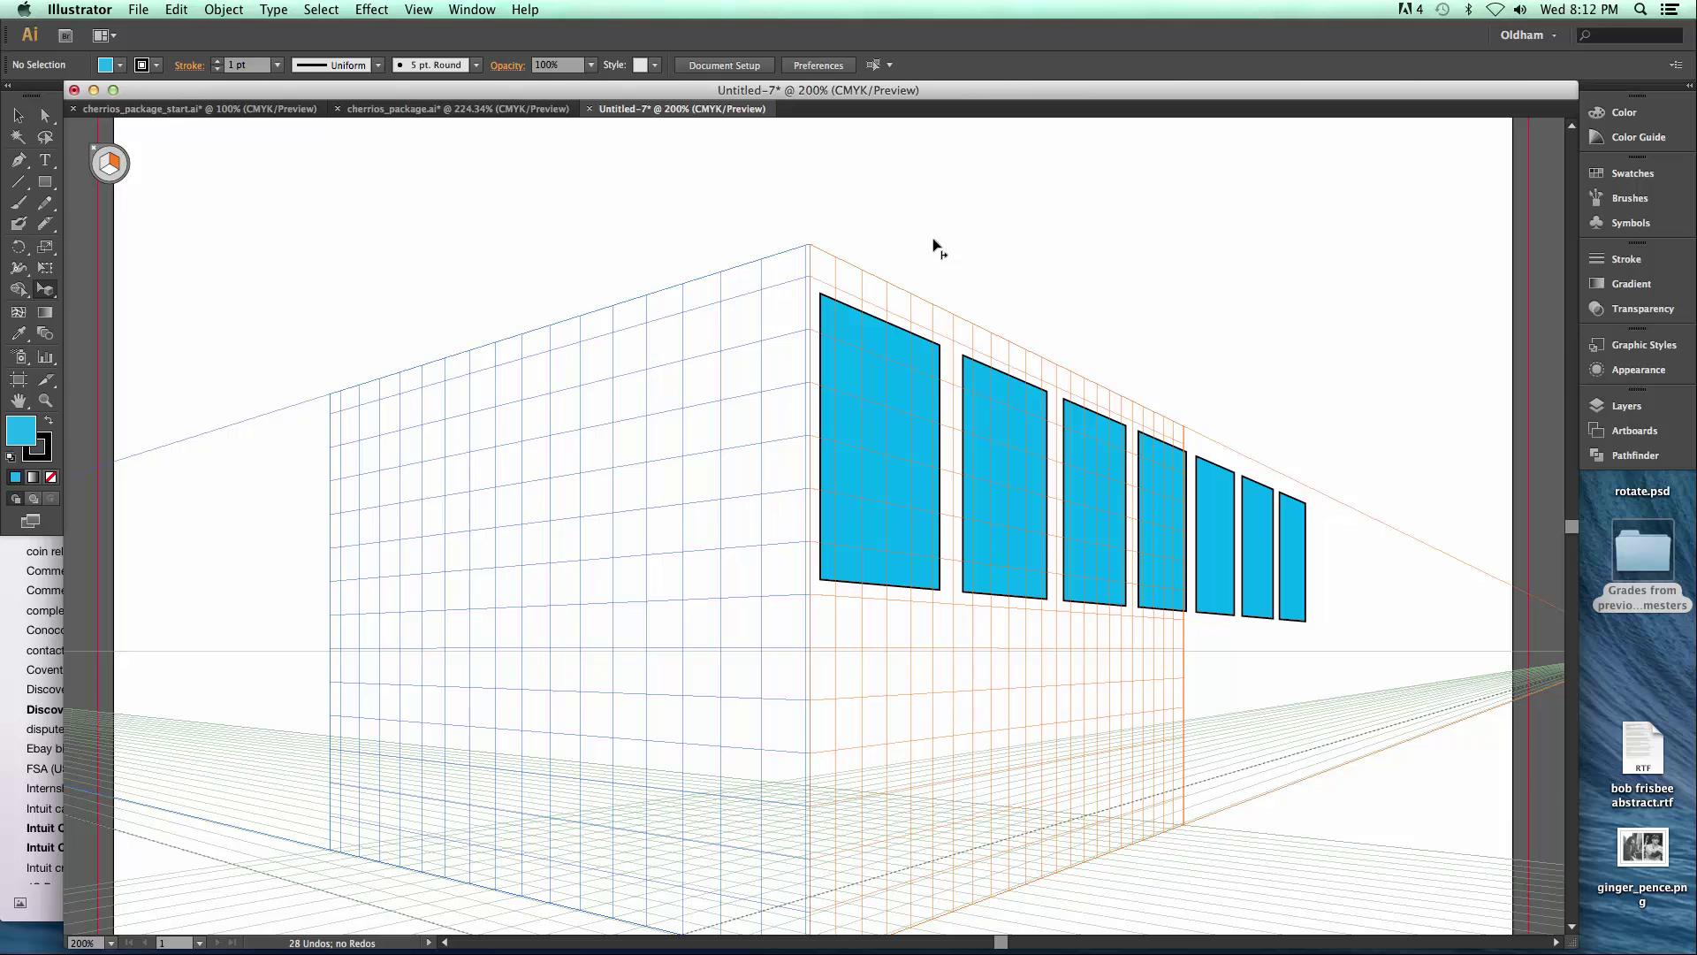
- Select all seven rectangles and copy them straight down the orange plane as a second row
{"action": "key", "text": "super+minus"}
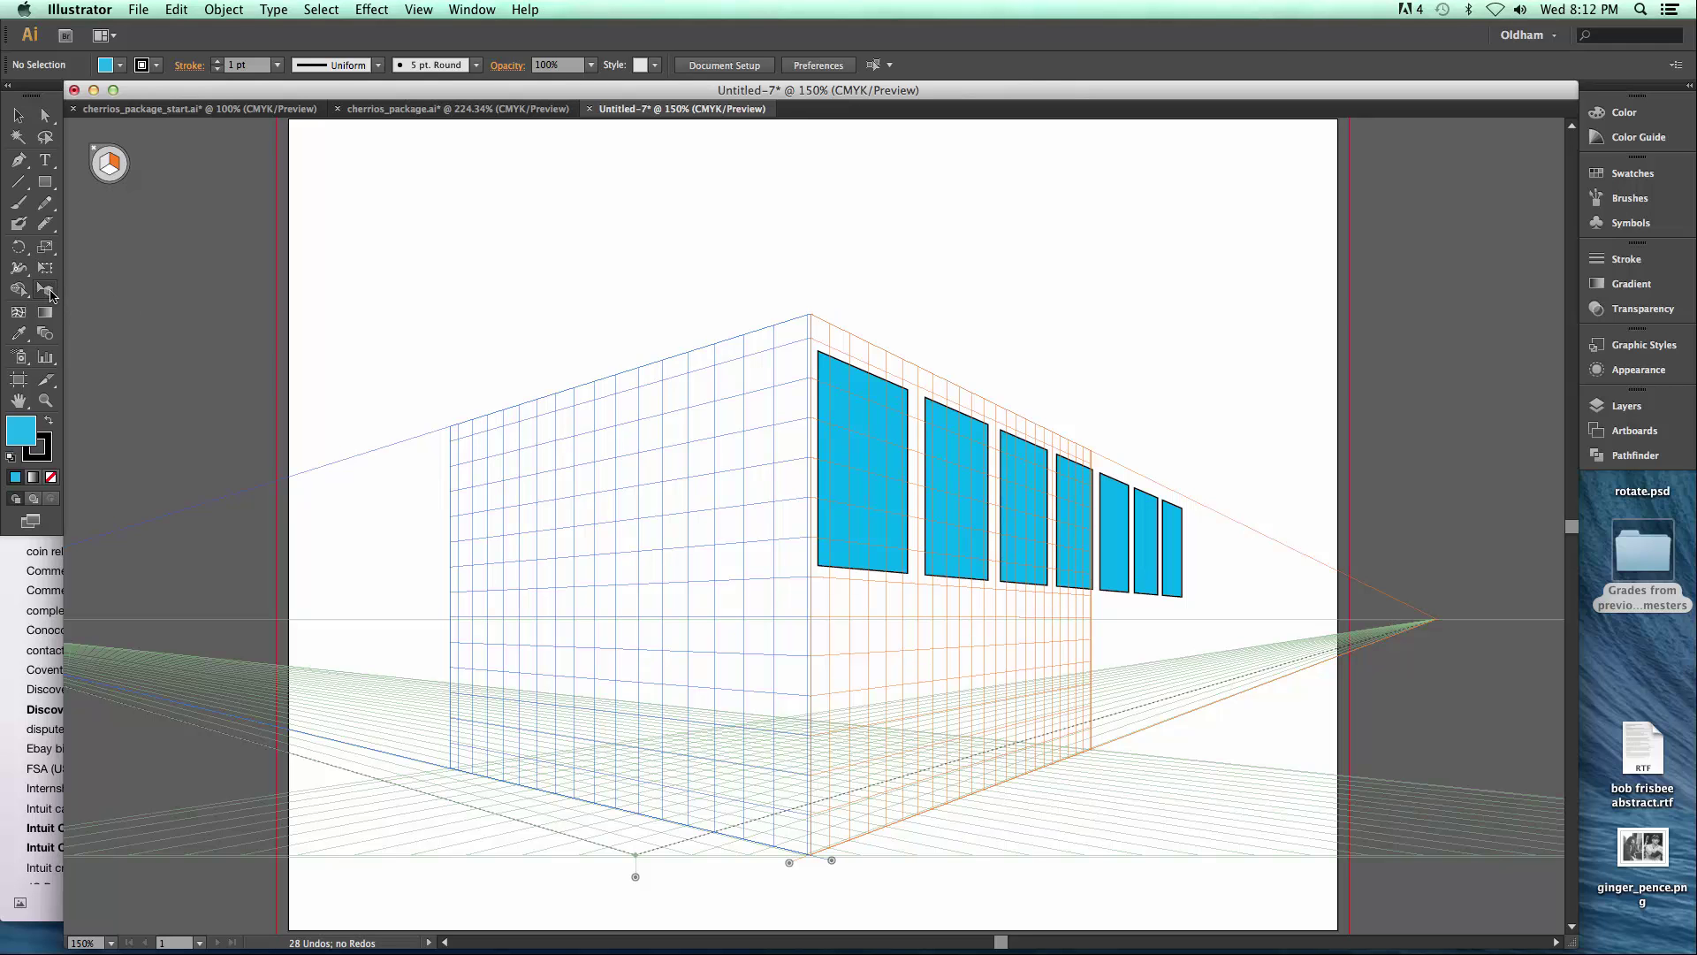
{"action": "left_click_drag", "start_coordinate": [846, 318], "coordinate": [1178, 555]}
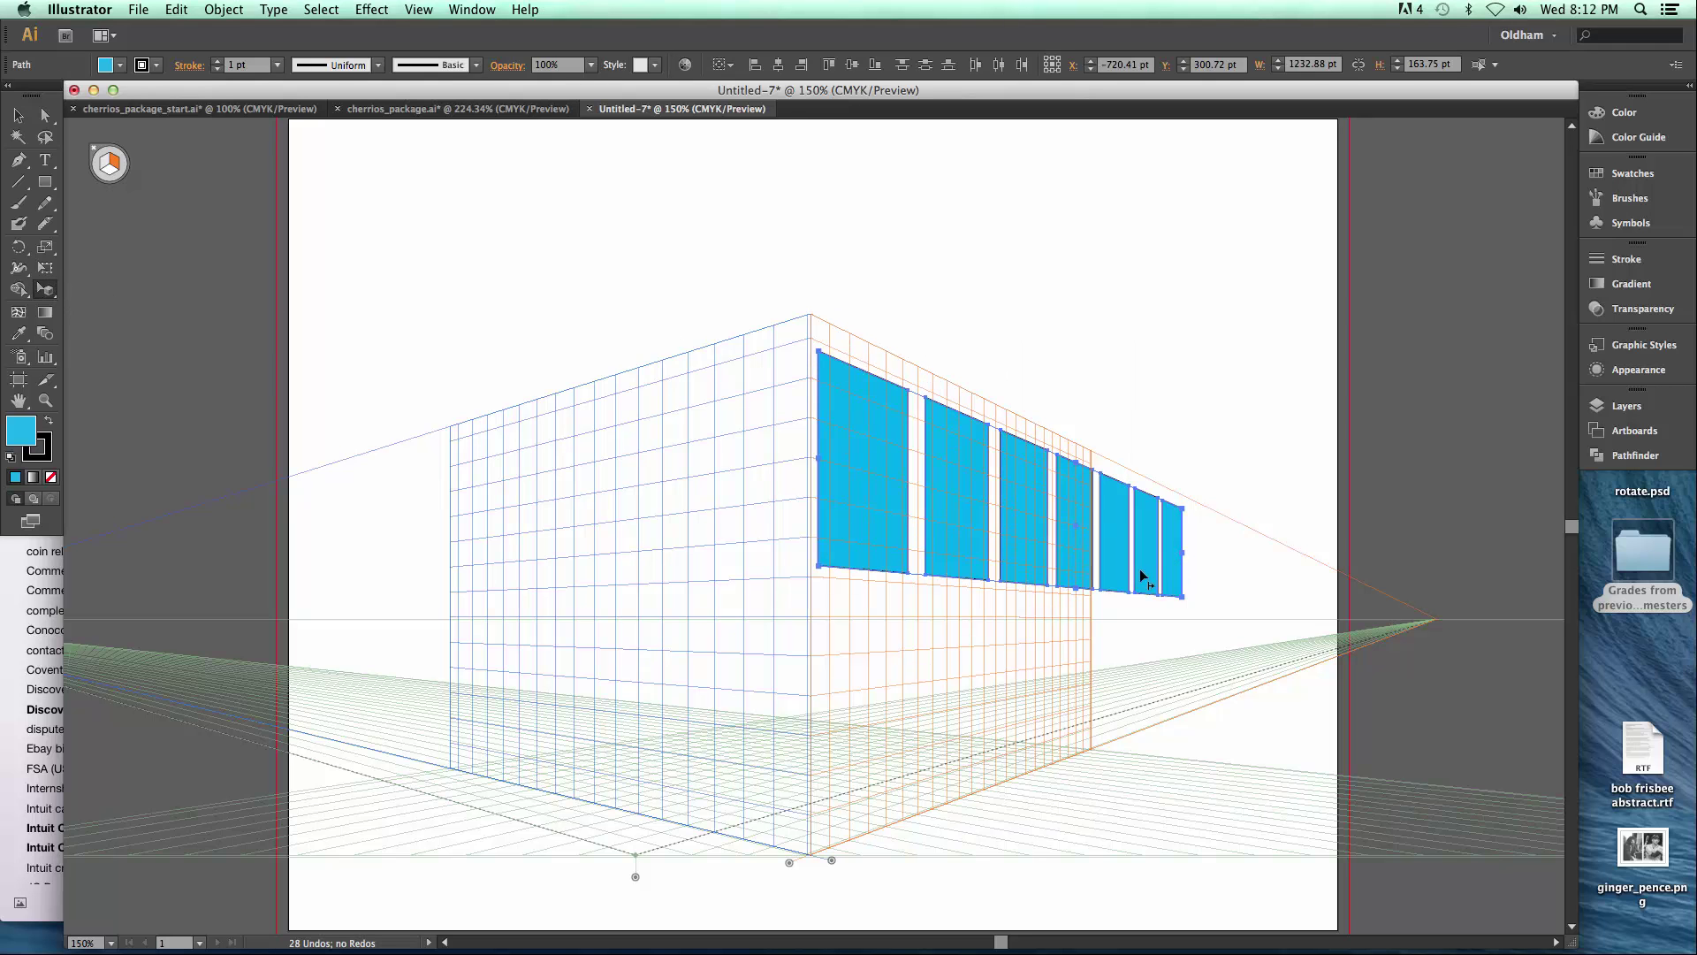
{"action": "left_click_drag", "start_coordinate": [868, 474], "coordinate": [862, 686]}
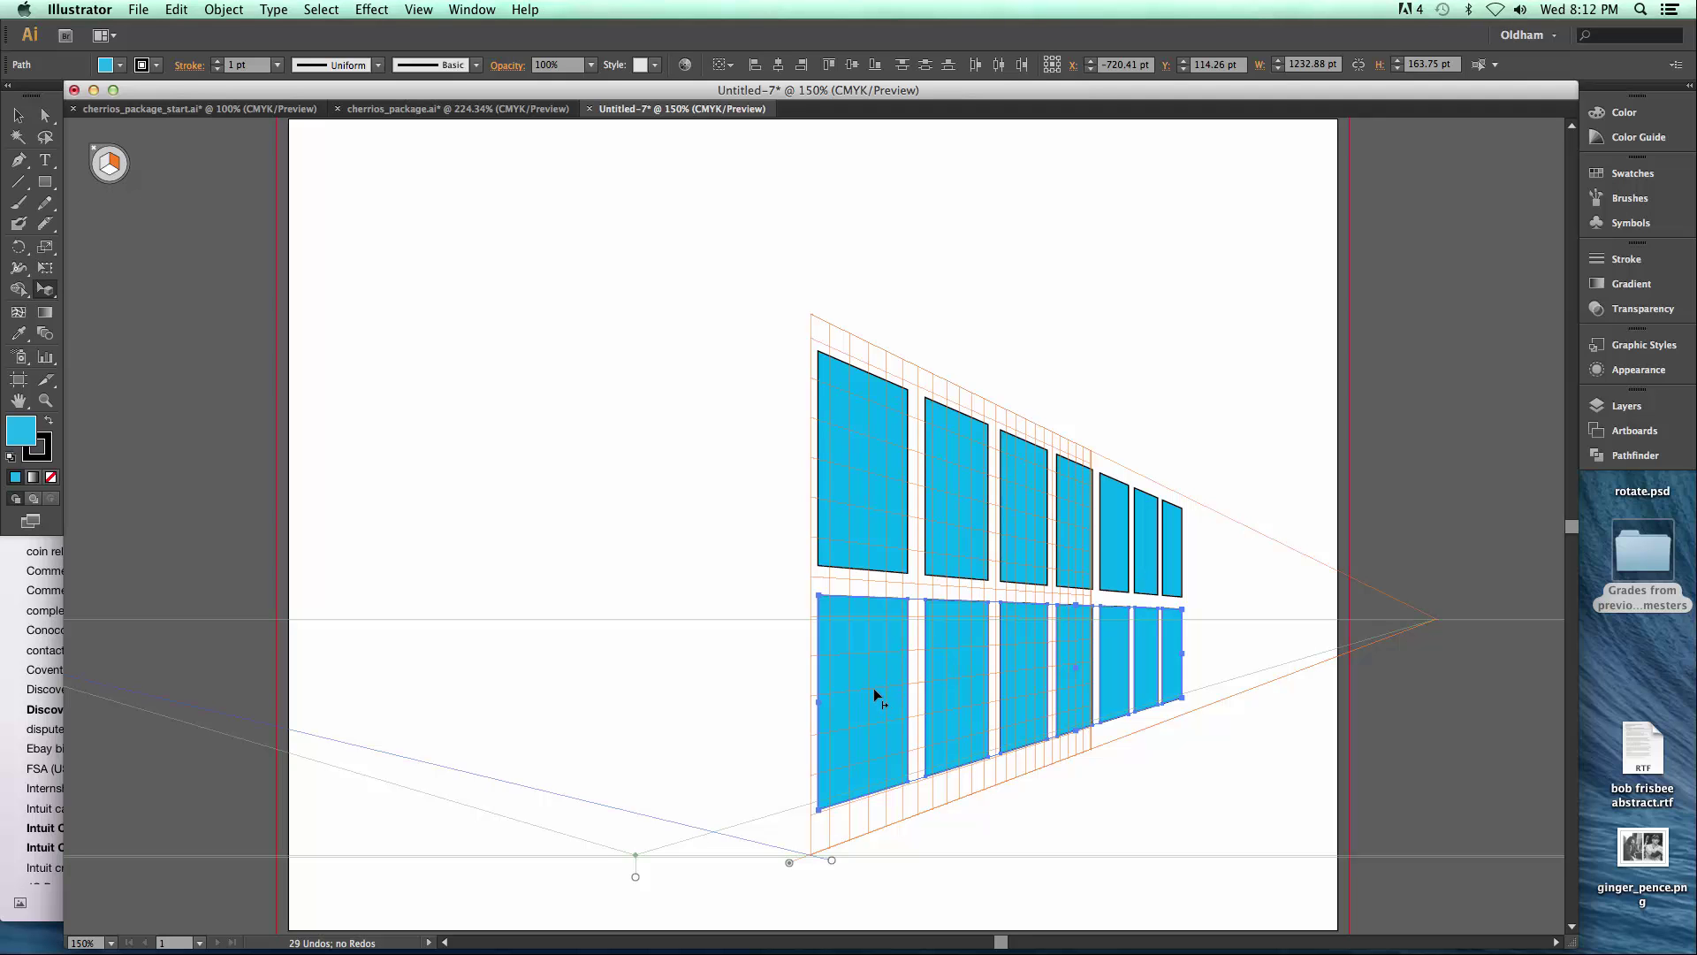
- Copy the lower row of rectangles toward the right vanishing point and repeat the transformation four times
{"action": "left_click_drag", "start_coordinate": [870, 681], "coordinate": [1197, 646]}
{"action": "key", "text": "super+d"}
{"action": "key", "text": "super+d"}
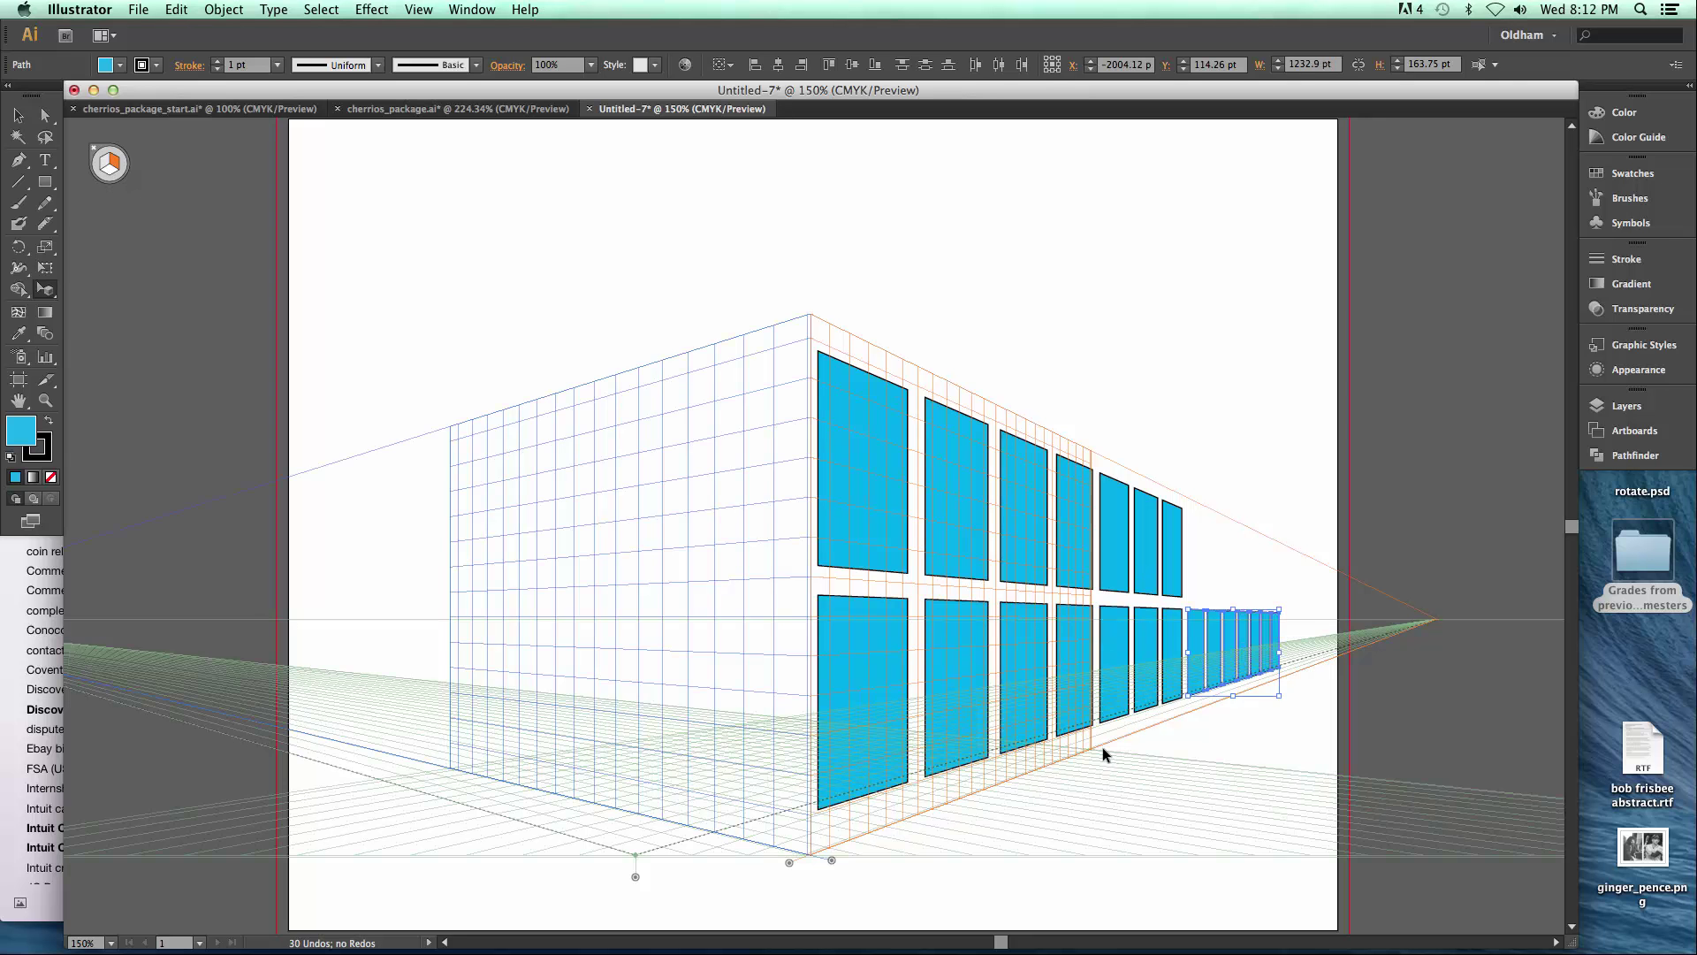
{"action": "key", "text": "super+d"}
{"action": "key", "text": "super+d"}
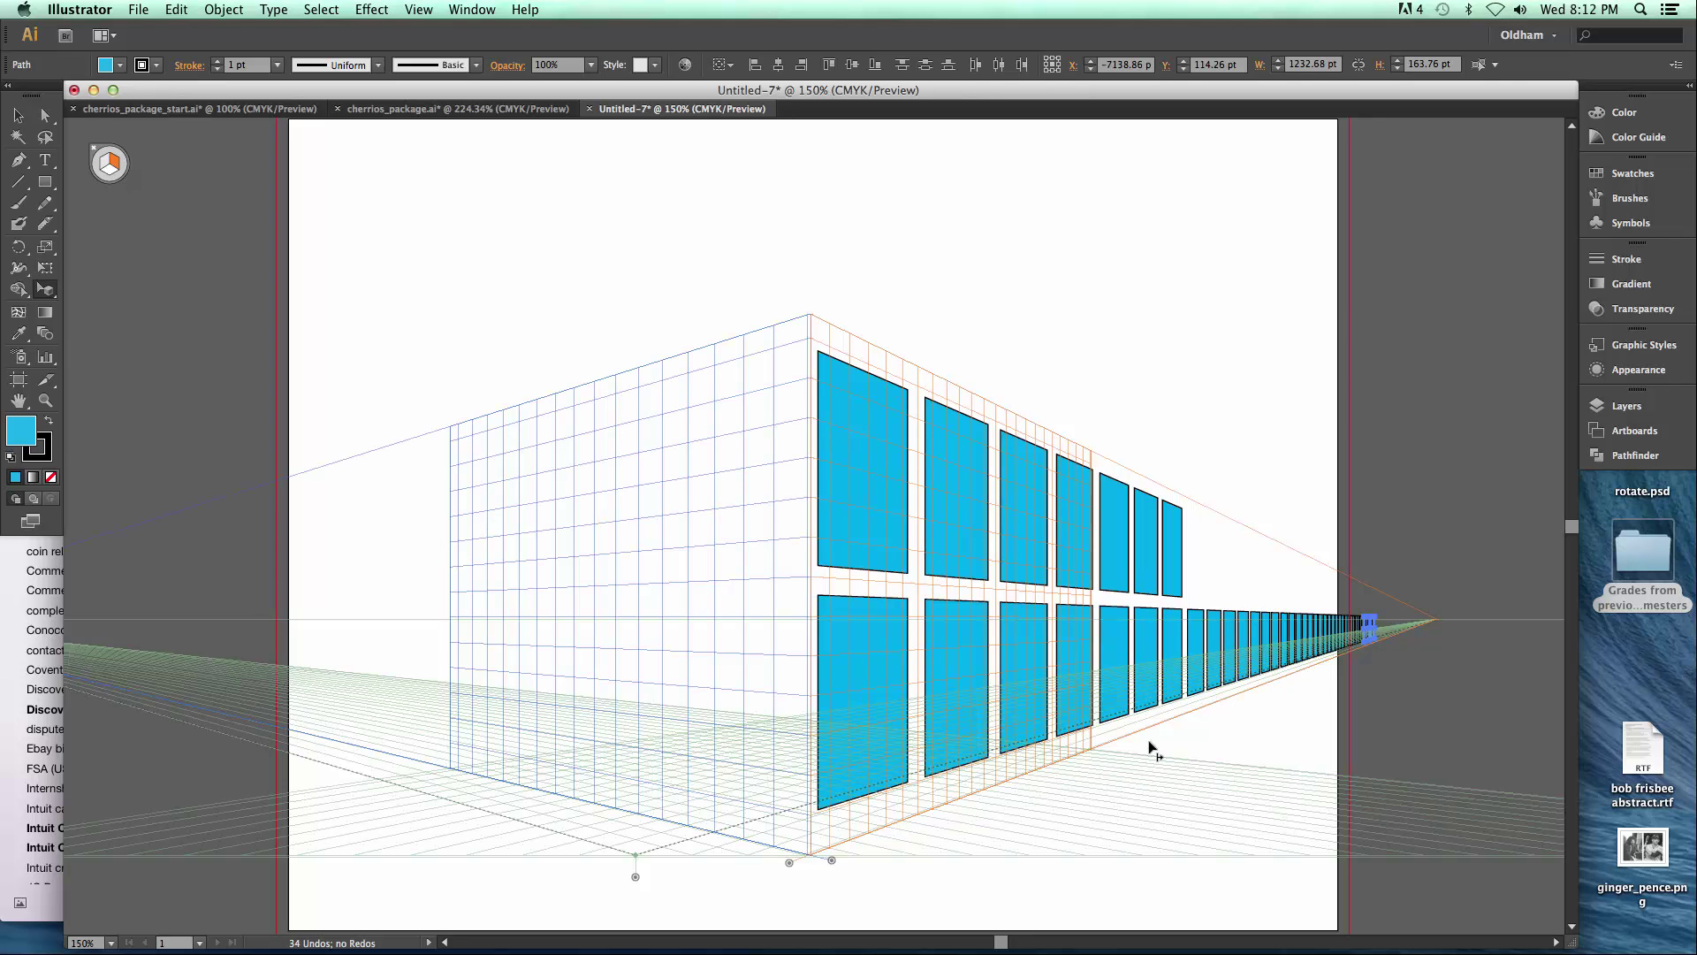
{"action": "left_click_drag", "start_coordinate": [1412, 636], "coordinate": [769, 844]}
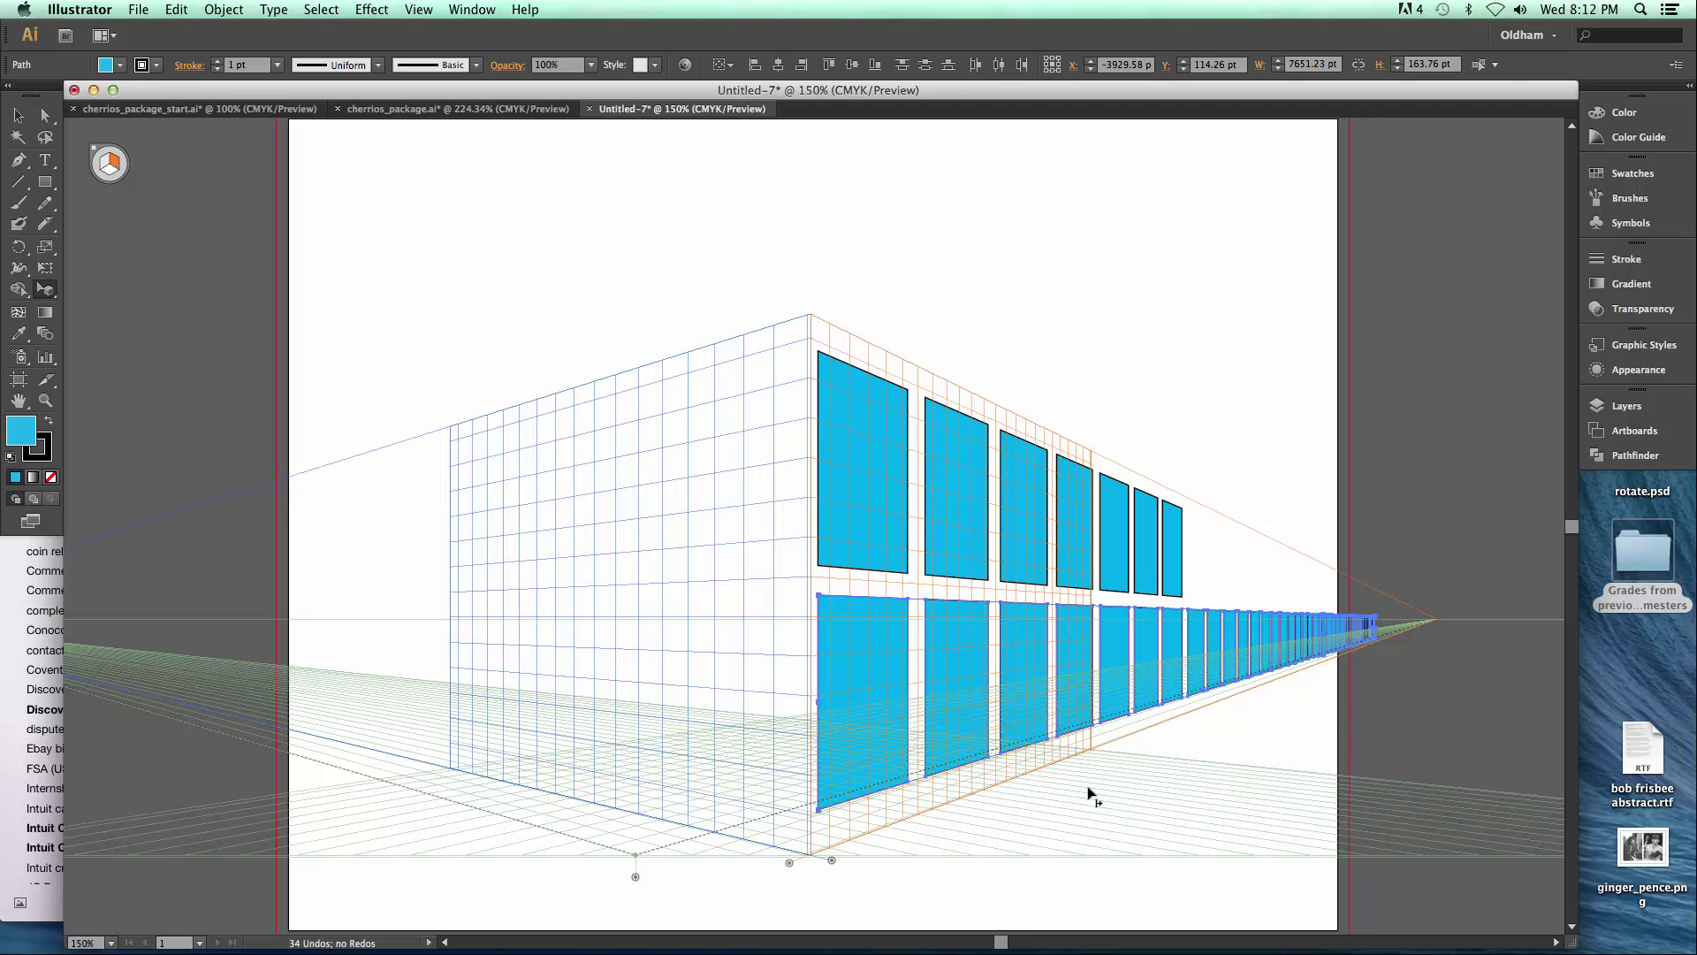
{"action": "left_click", "coordinate": [1255, 459]}
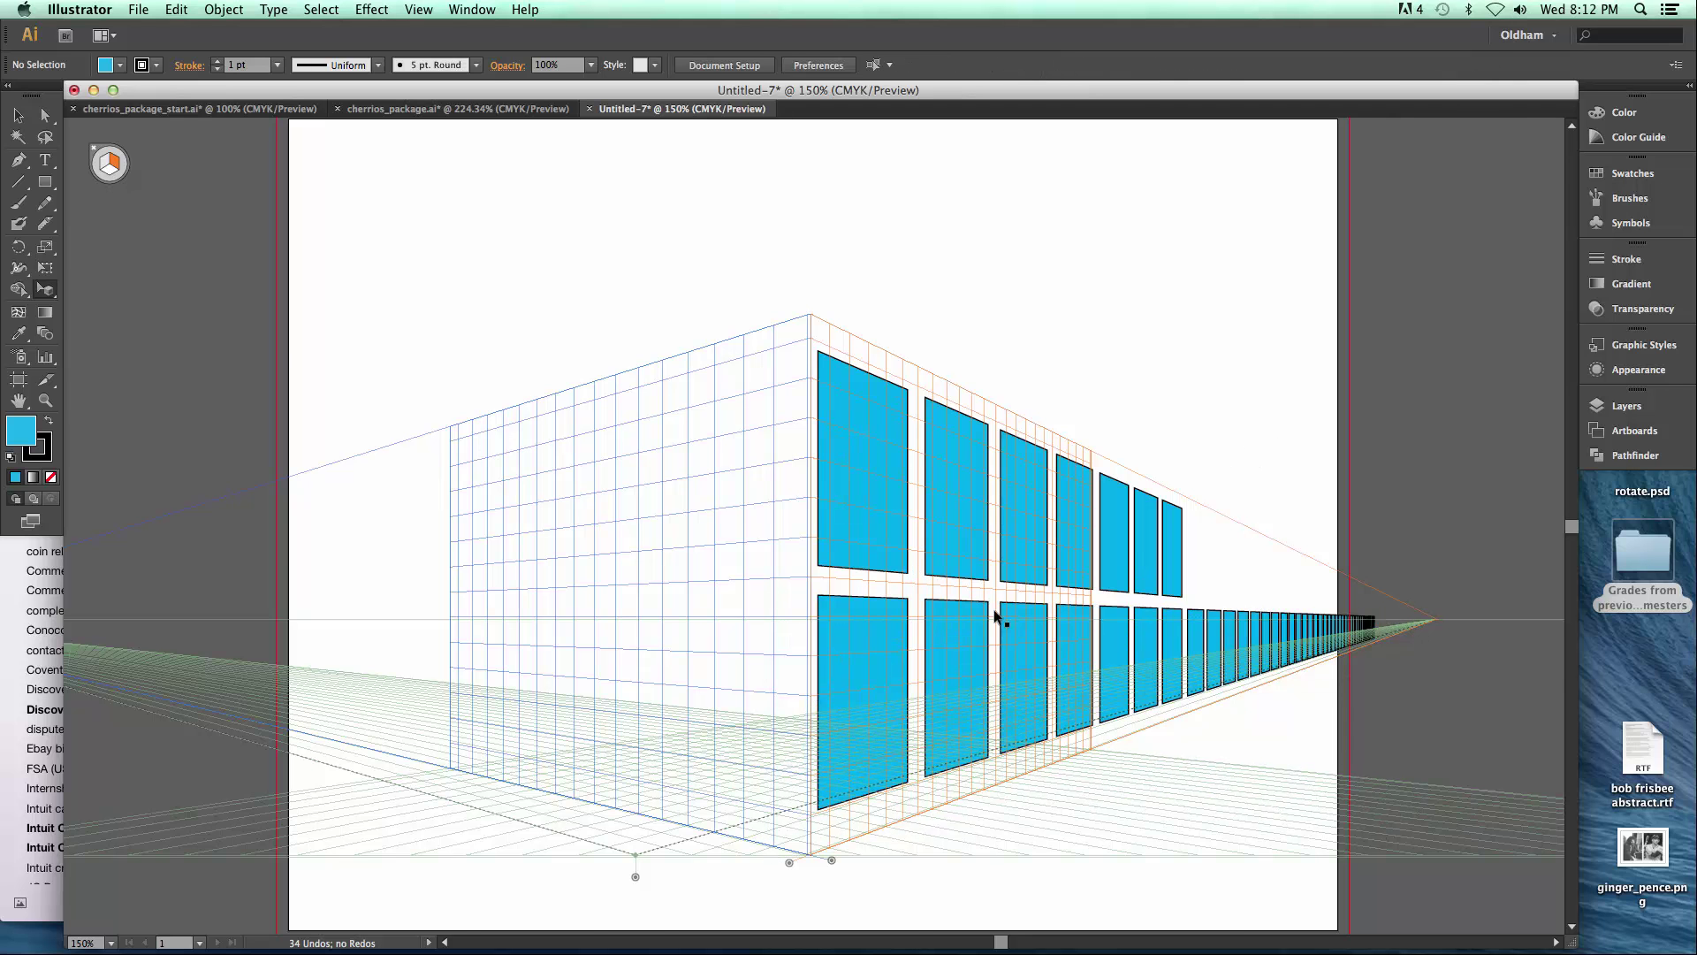
- Examine up close how the two rows of rectangles recede along the orange plane
{"action": "key", "text": "super+equal"}
{"action": "key", "text": "super+equal"}
{"action": "key", "text": "super+equal"}
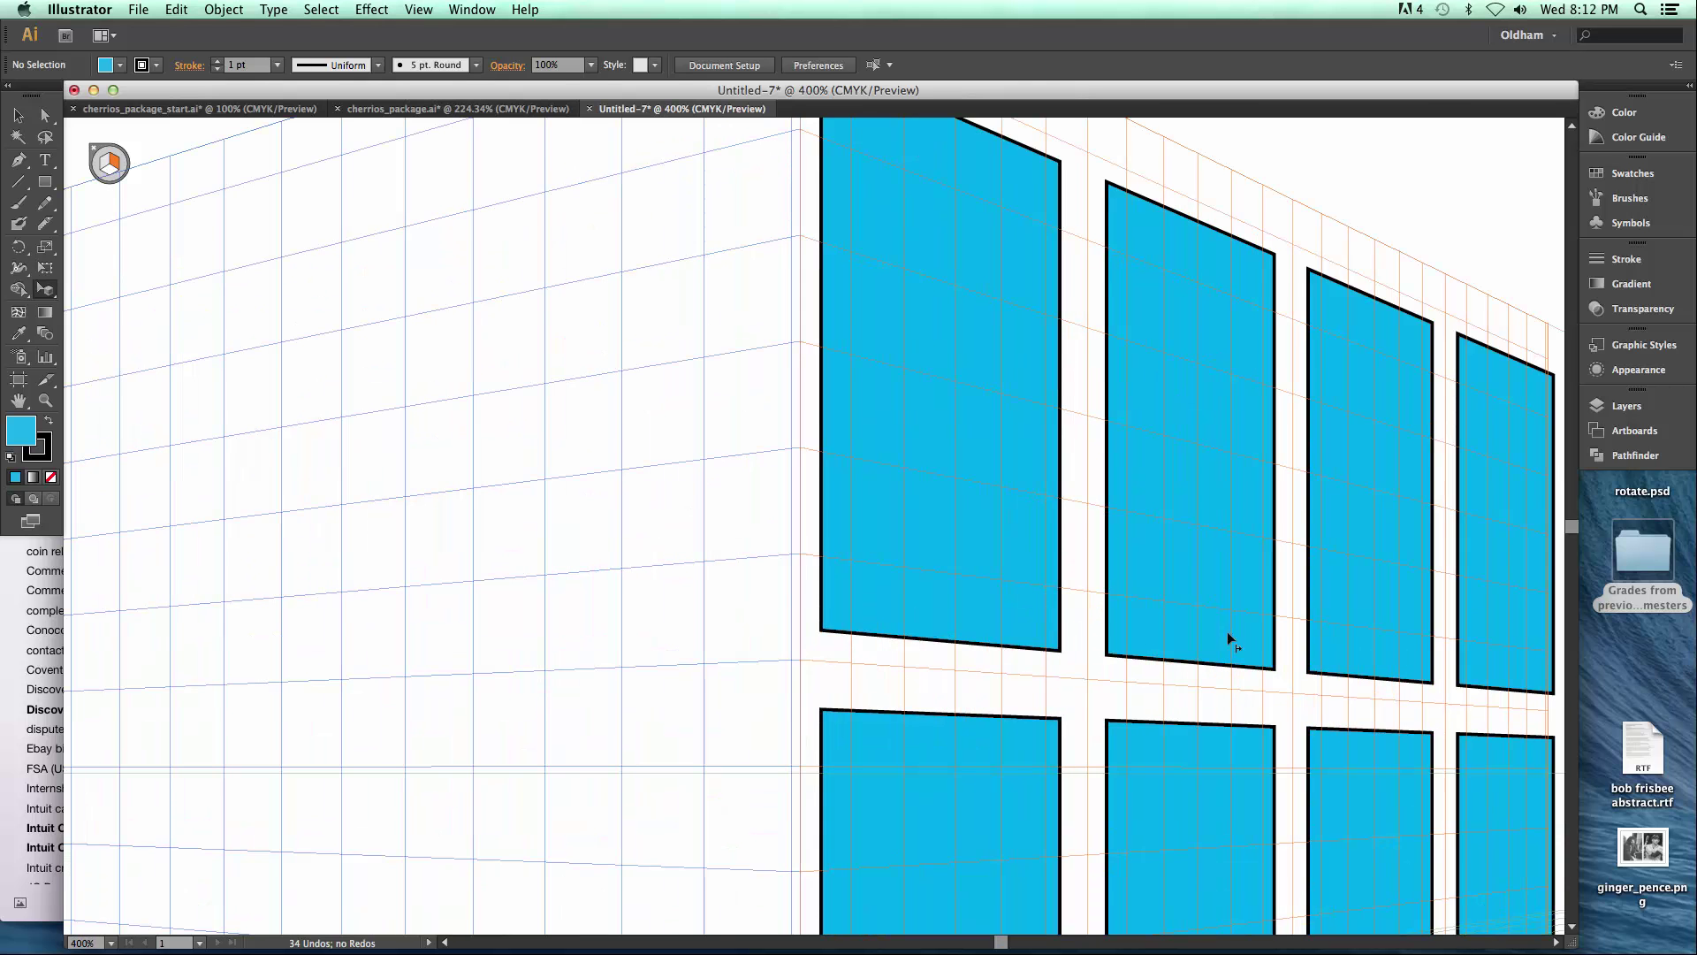
{"action": "left_click_drag", "start_coordinate": [1260, 645], "coordinate": [803, 618]}
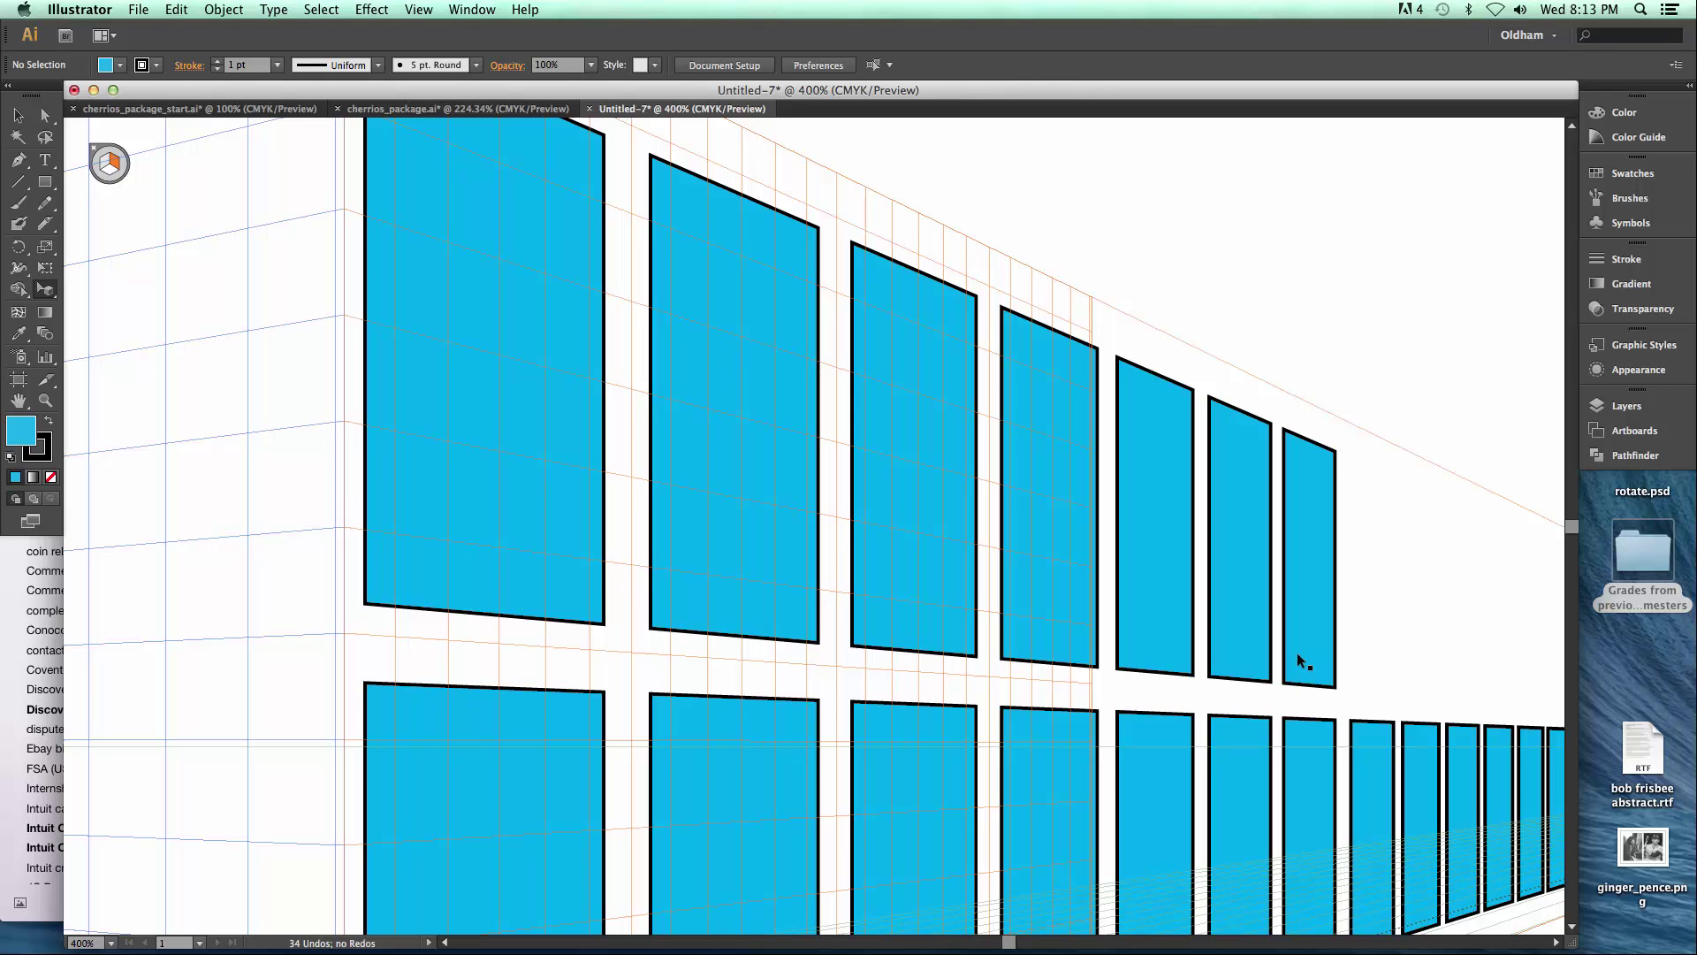
{"action": "key", "text": "super+minus"}
{"action": "key", "text": "super+minus"}
{"action": "key", "text": "super+minus"}
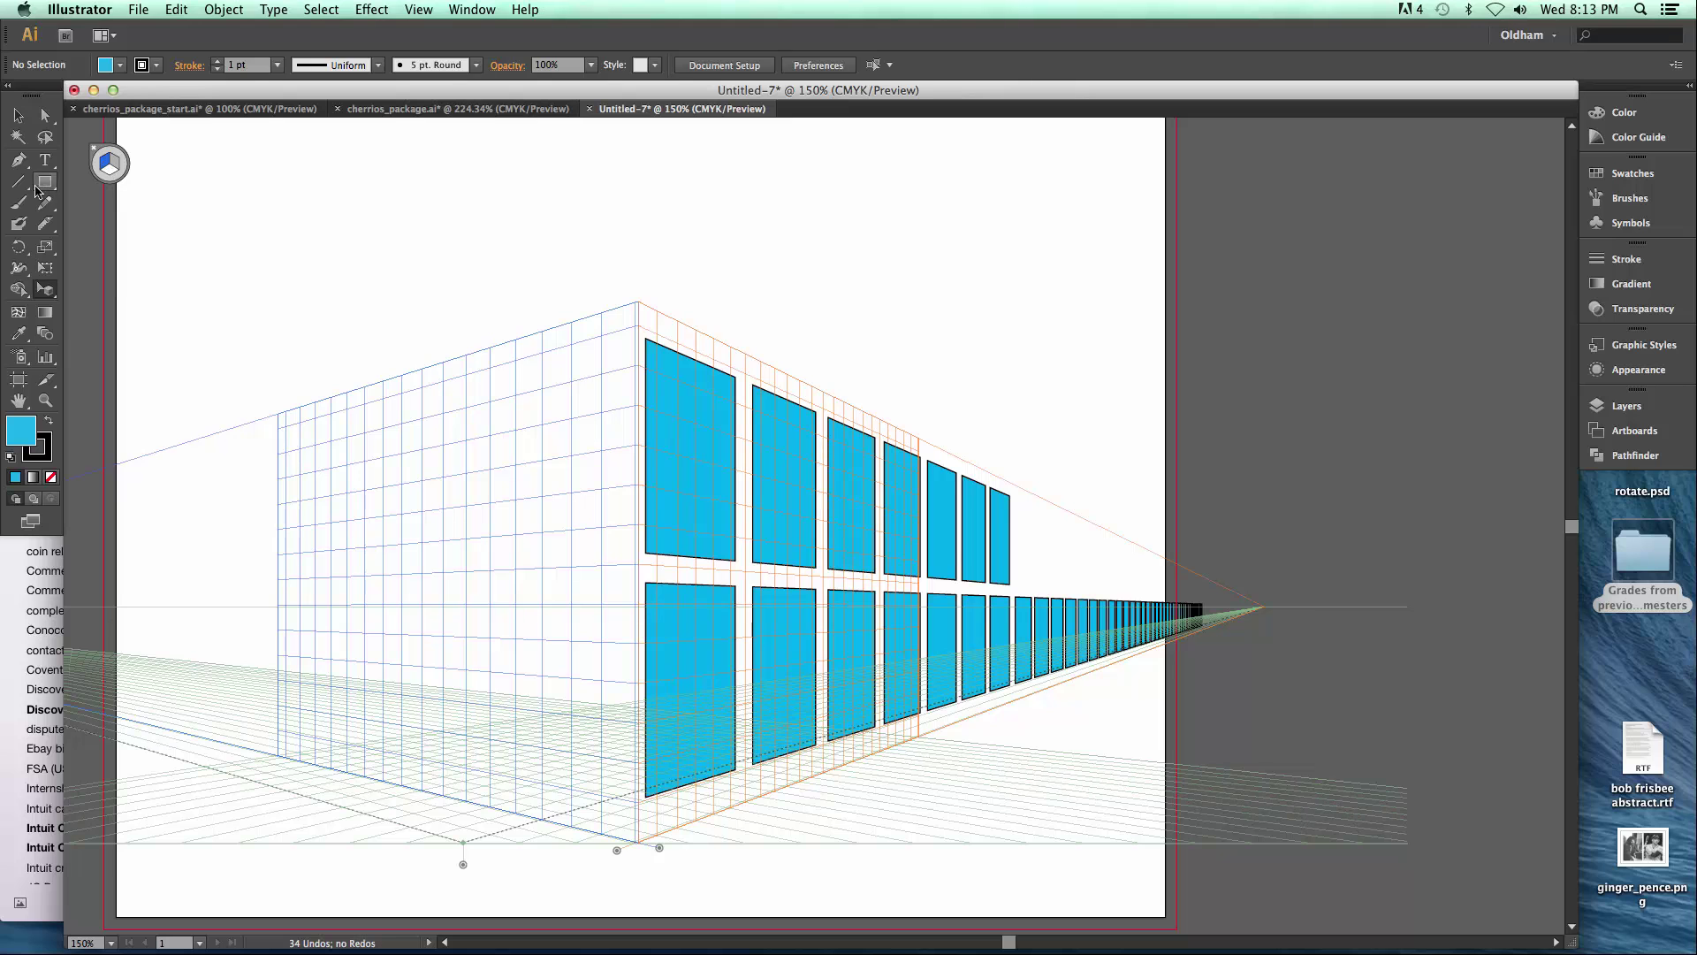
- Draw an ellipse about 133 × 150 pt and a star about 221 × 212 pt on the blue plane
{"action": "left_click", "coordinate": [45, 184]}
{"action": "left_click_drag", "start_coordinate": [42, 188], "coordinate": [113, 227]}
{"action": "left_click_drag", "start_coordinate": [607, 371], "coordinate": [478, 569]}
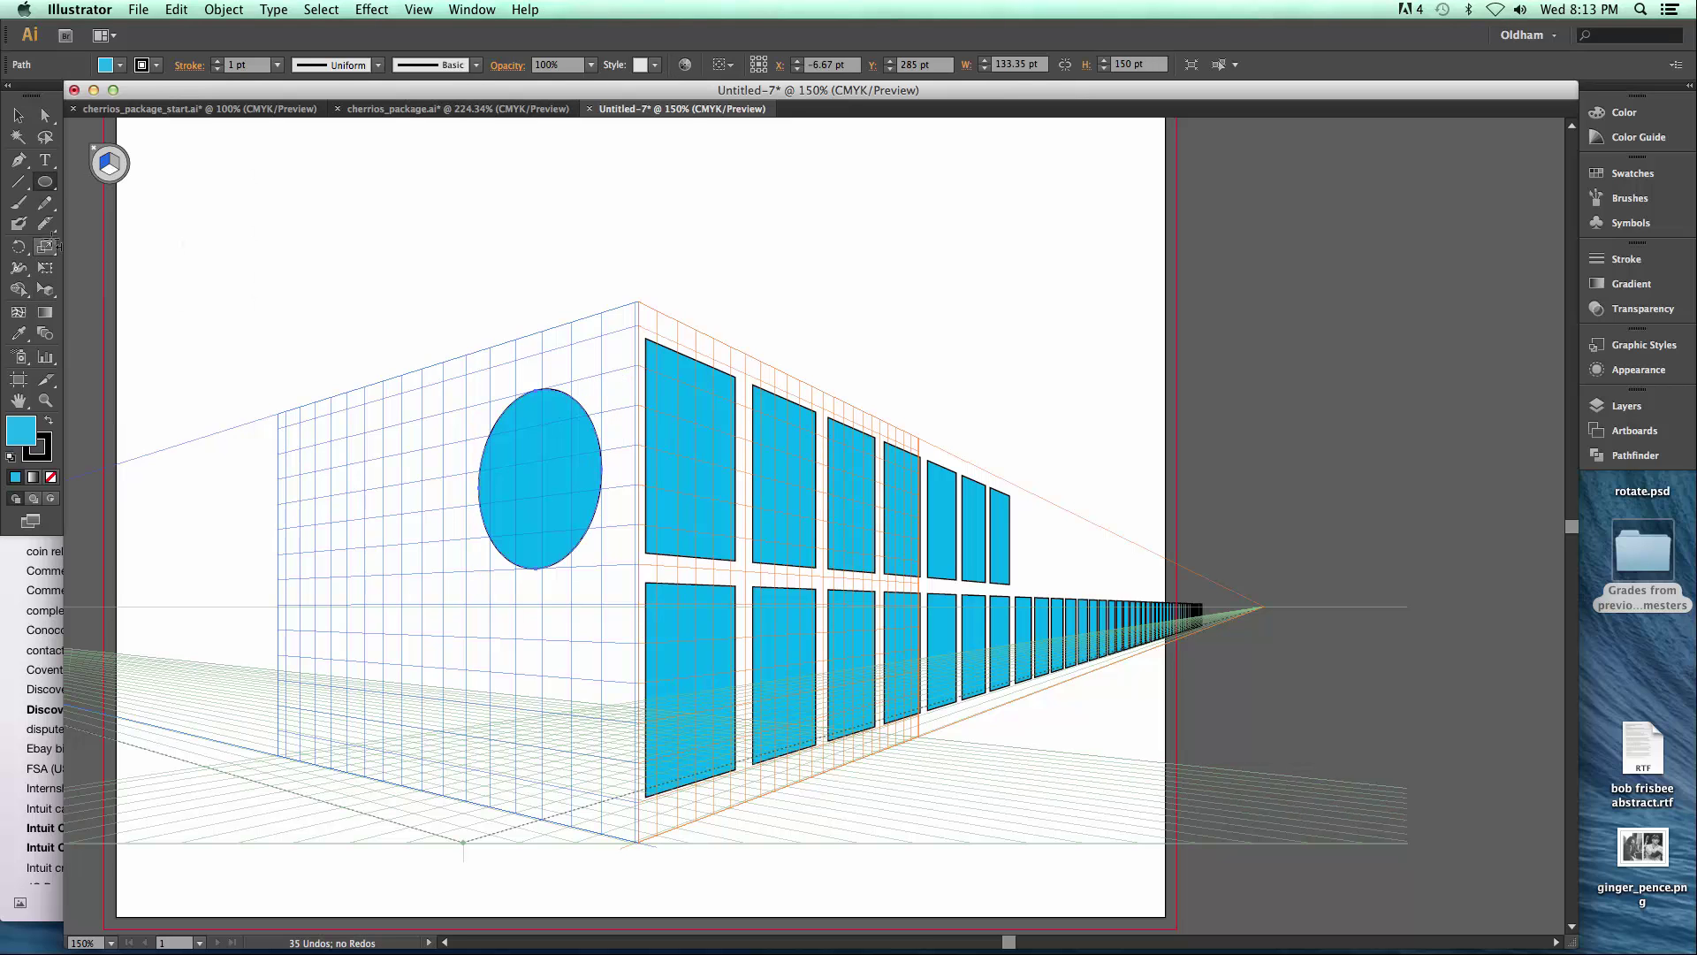
{"action": "left_click_drag", "start_coordinate": [50, 191], "coordinate": [116, 266]}
{"action": "left_click_drag", "start_coordinate": [425, 599], "coordinate": [380, 685]}
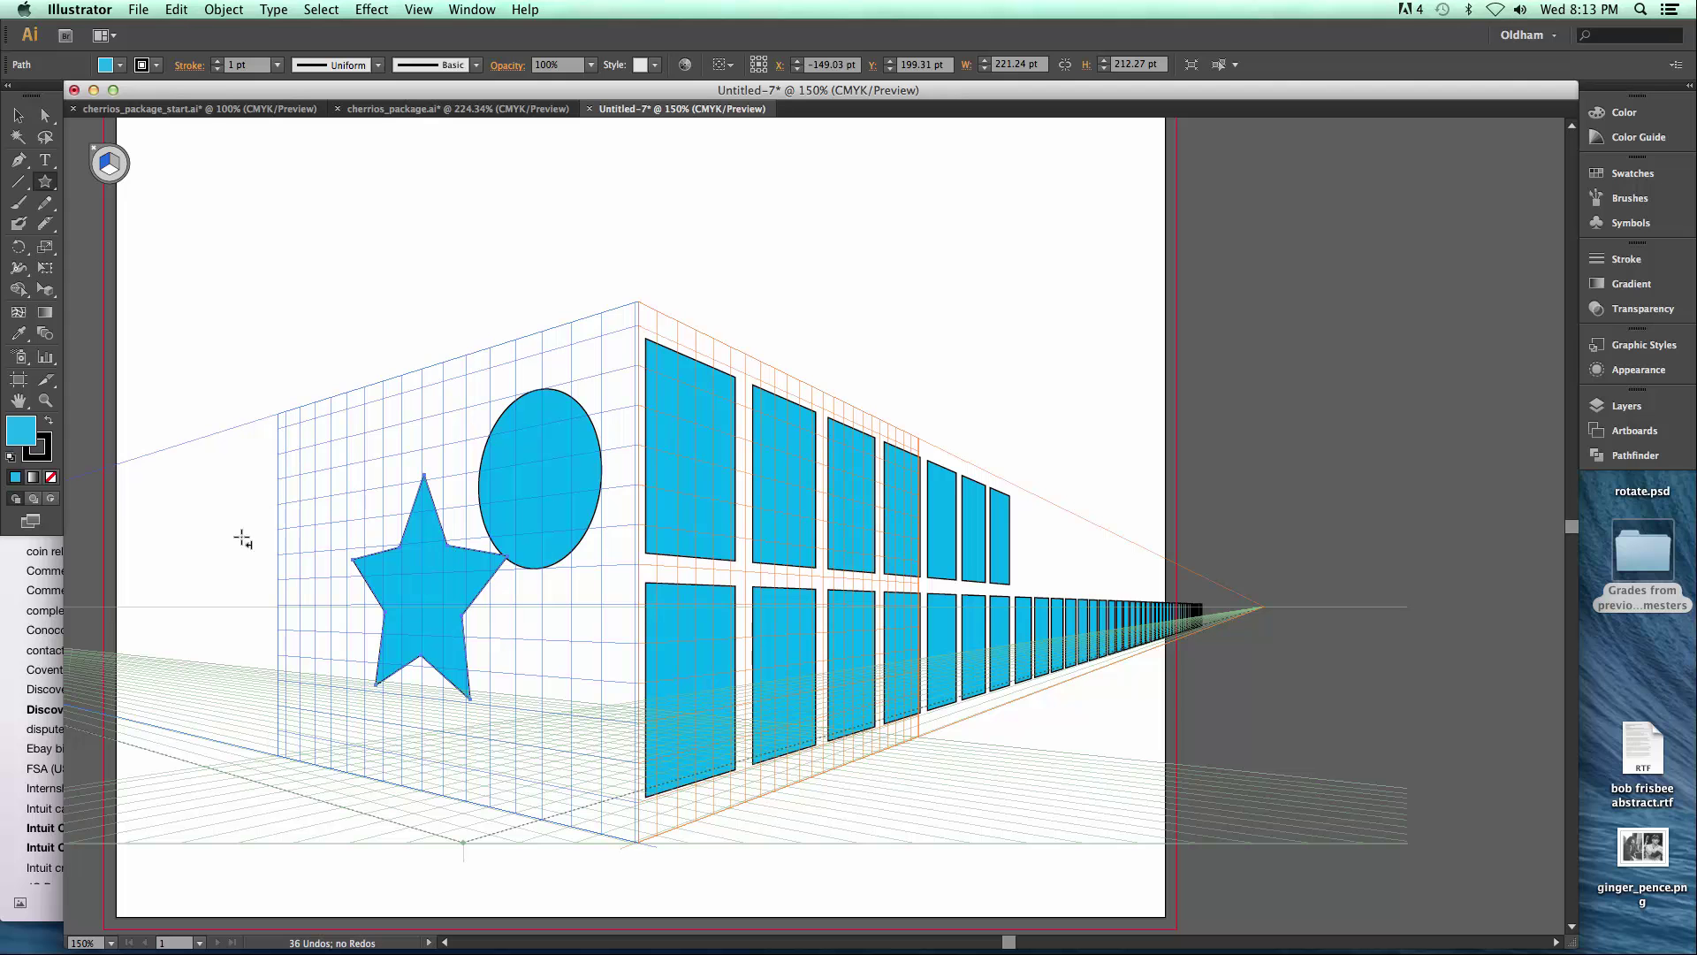
- Try drawing two smaller stars beyond the outer edge of the blue grid, and delete them
{"action": "left_click_drag", "start_coordinate": [206, 539], "coordinate": [193, 690]}
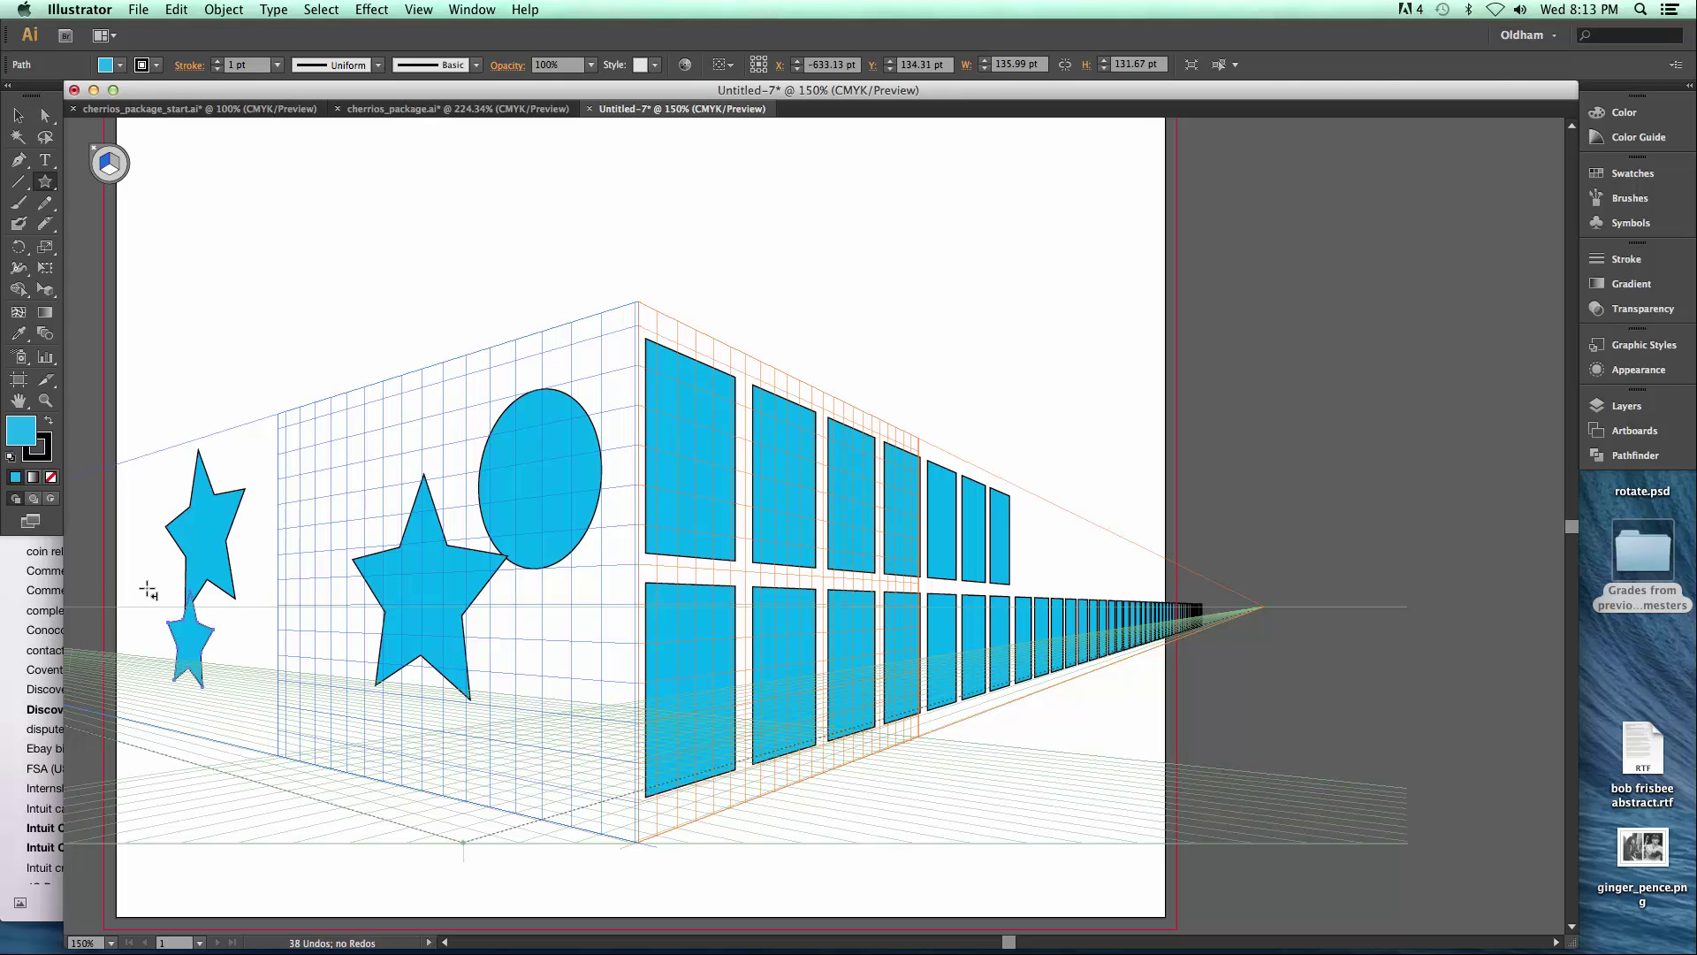
{"action": "left_click_drag", "start_coordinate": [176, 570], "coordinate": [299, 572]}
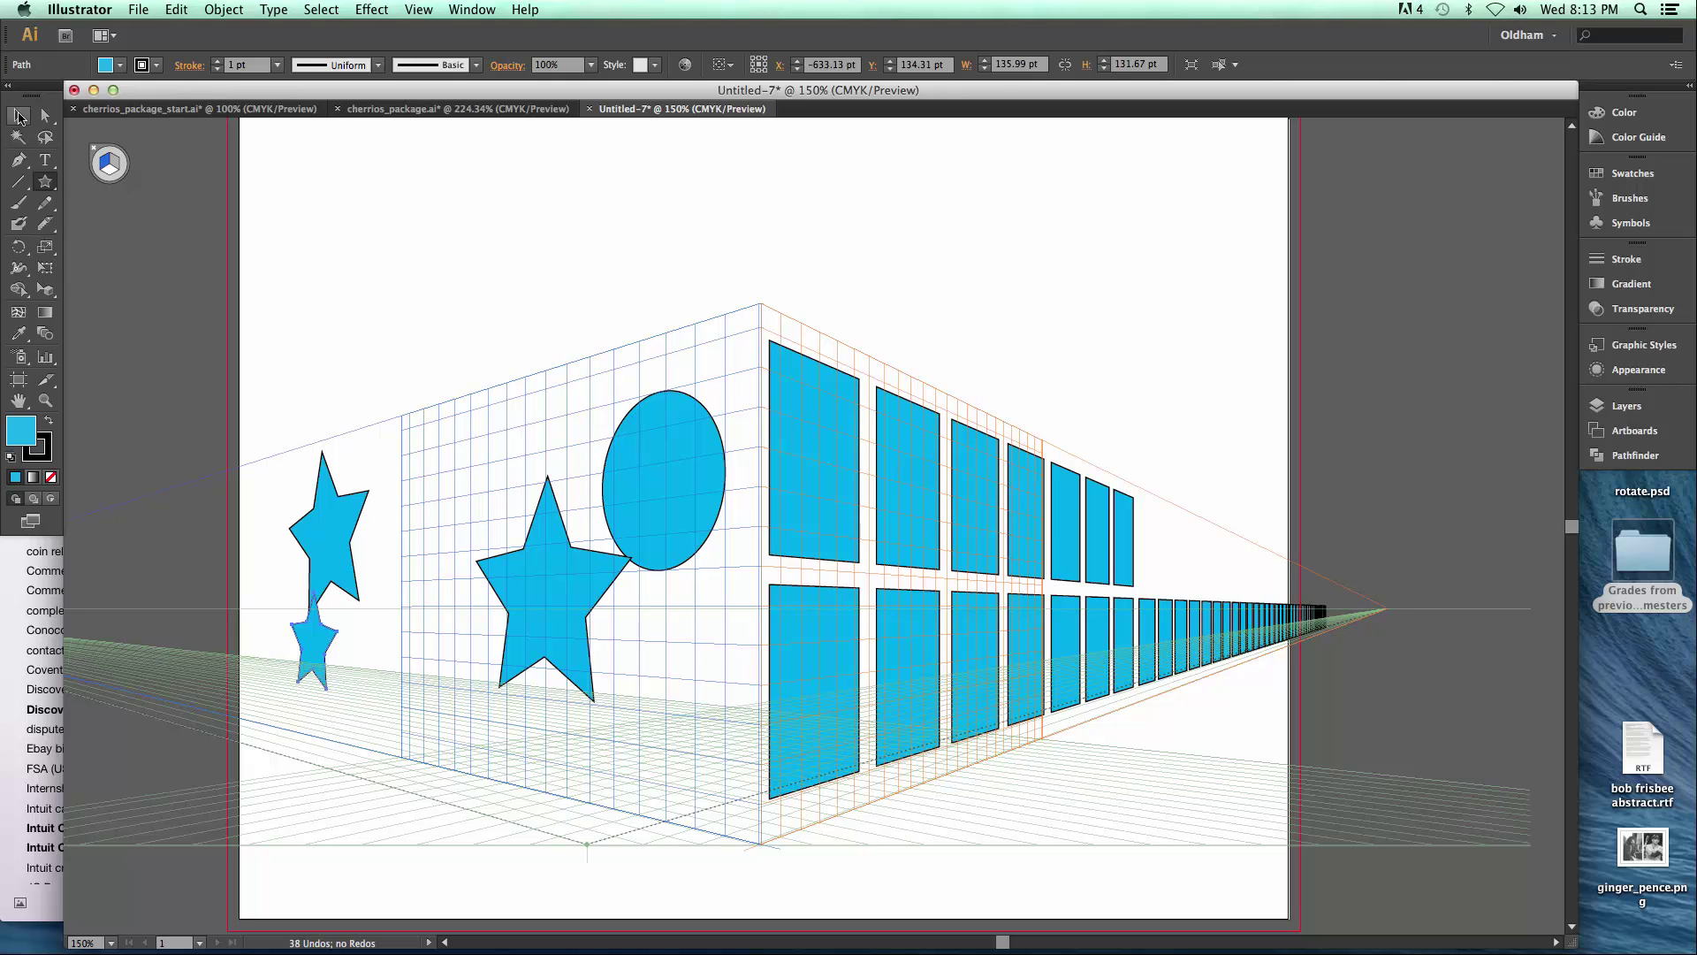
{"action": "left_click", "coordinate": [45, 290]}
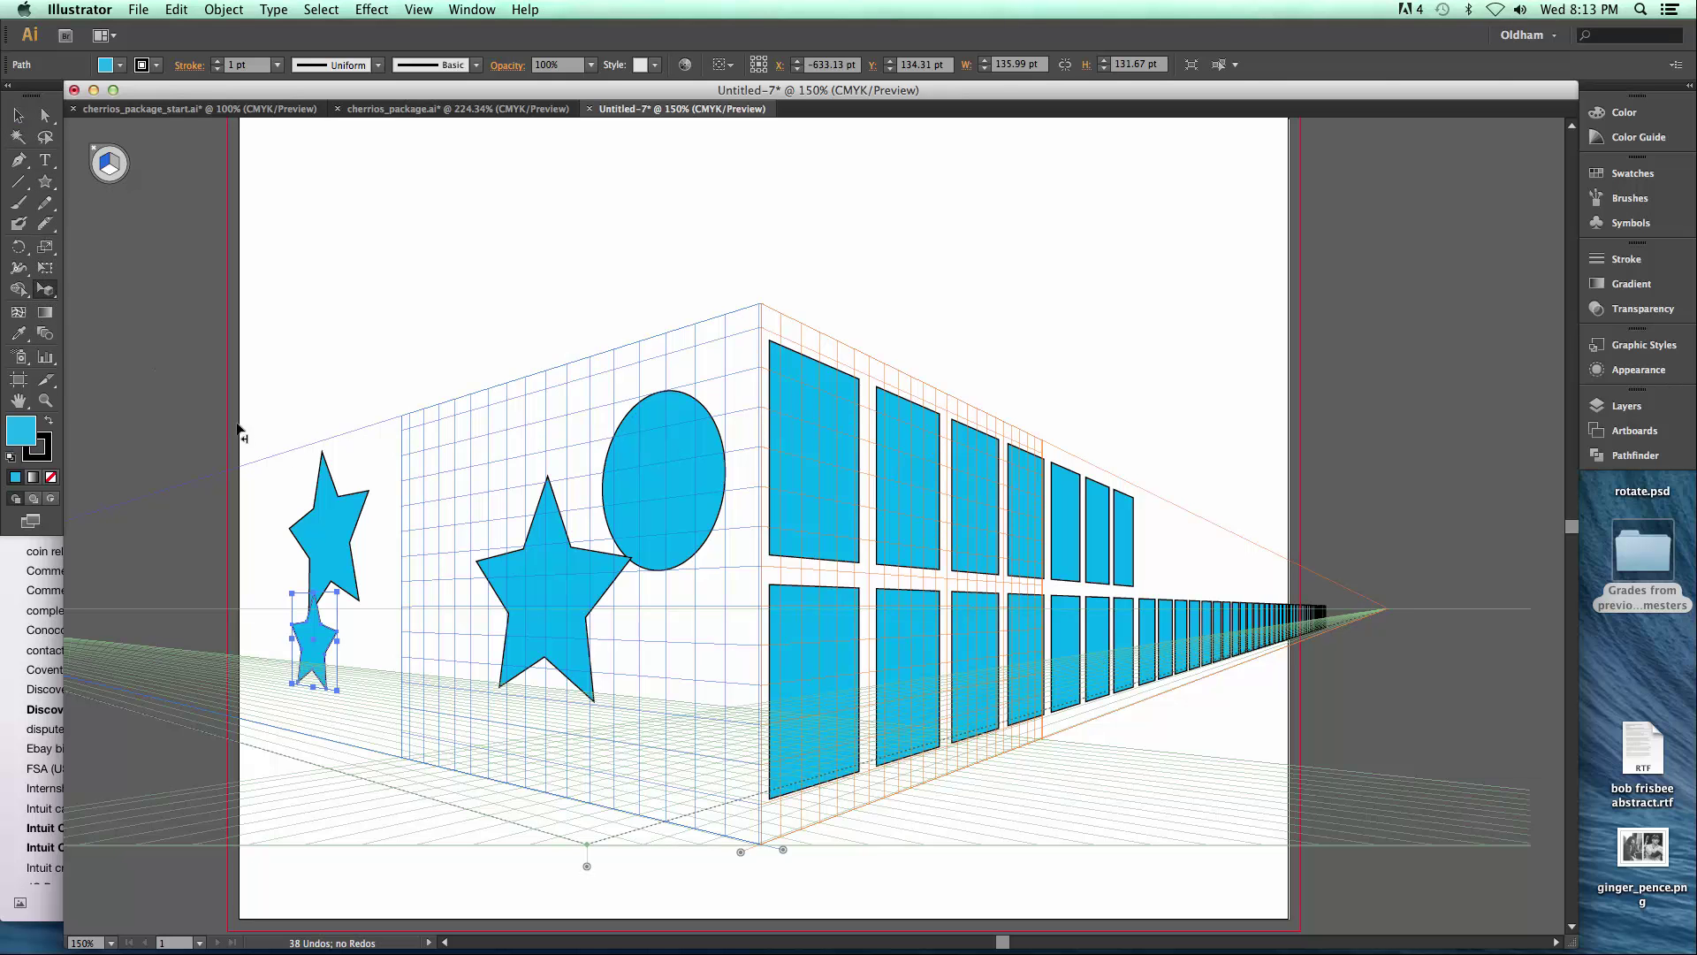
{"action": "left_click_drag", "start_coordinate": [242, 428], "coordinate": [379, 718]}
{"action": "key", "text": "Delete"}
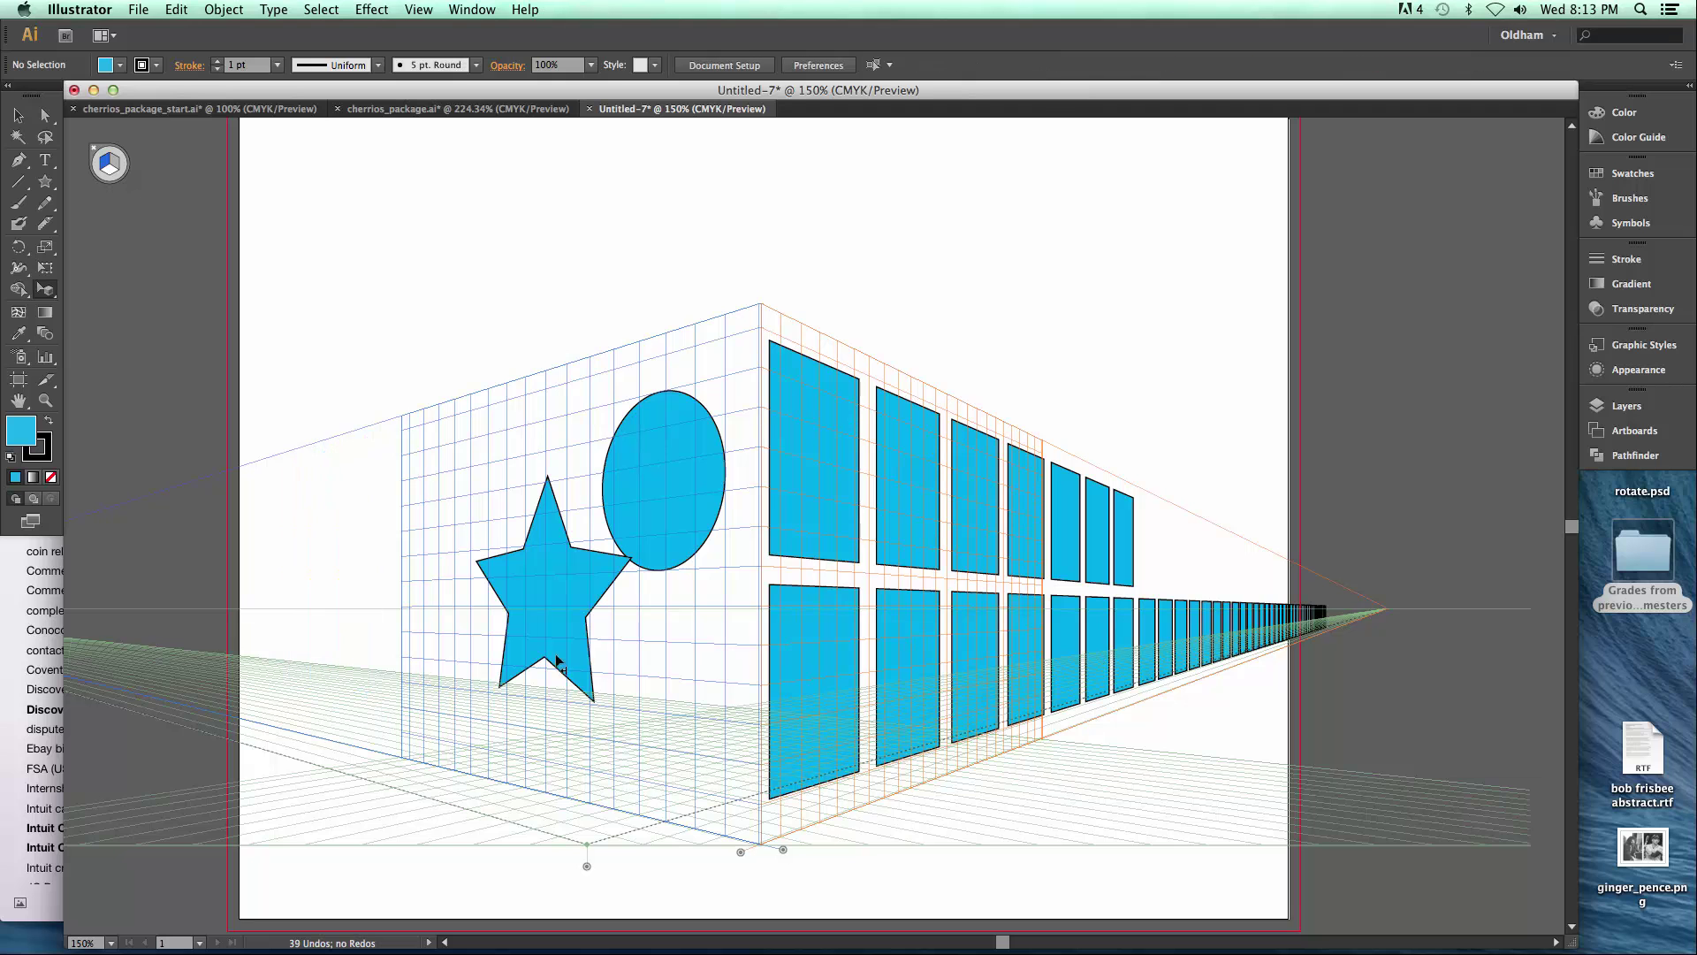
- Copy the ellipse and star together along the blue plane toward the left vanishing point and repeat the transformation four times
{"action": "left_click", "coordinate": [643, 528]}
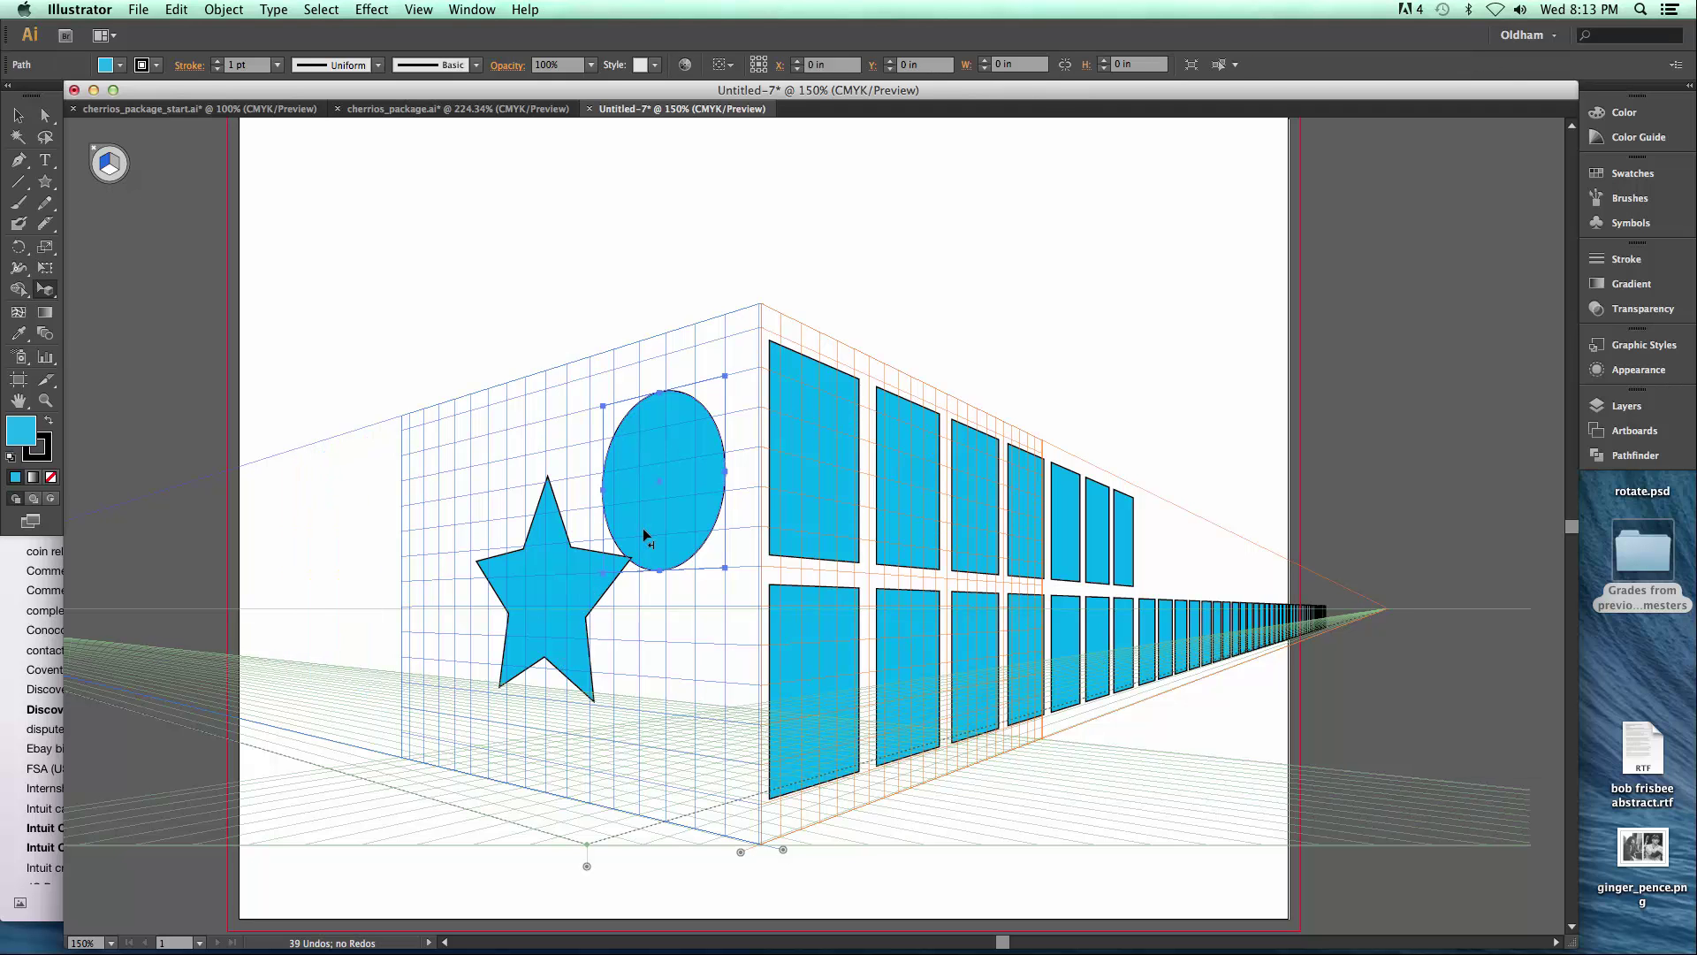
{"action": "left_click", "coordinate": [579, 583], "text": "shift"}
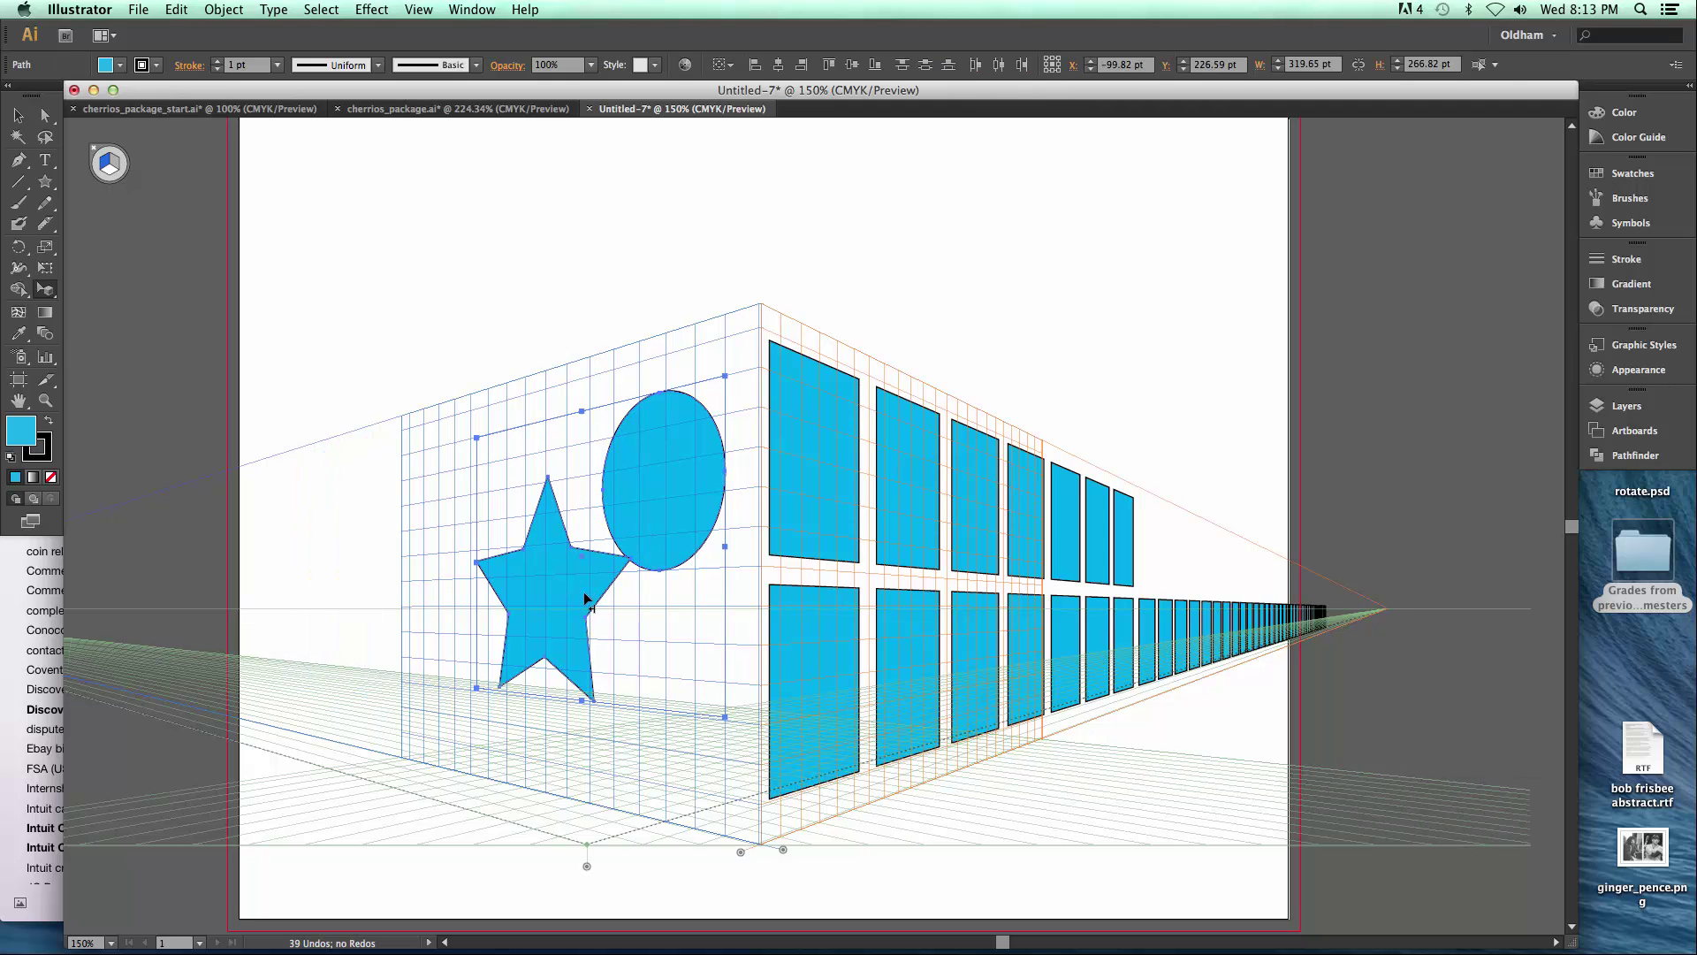
{"action": "left_click_drag", "start_coordinate": [583, 591], "coordinate": [395, 597]}
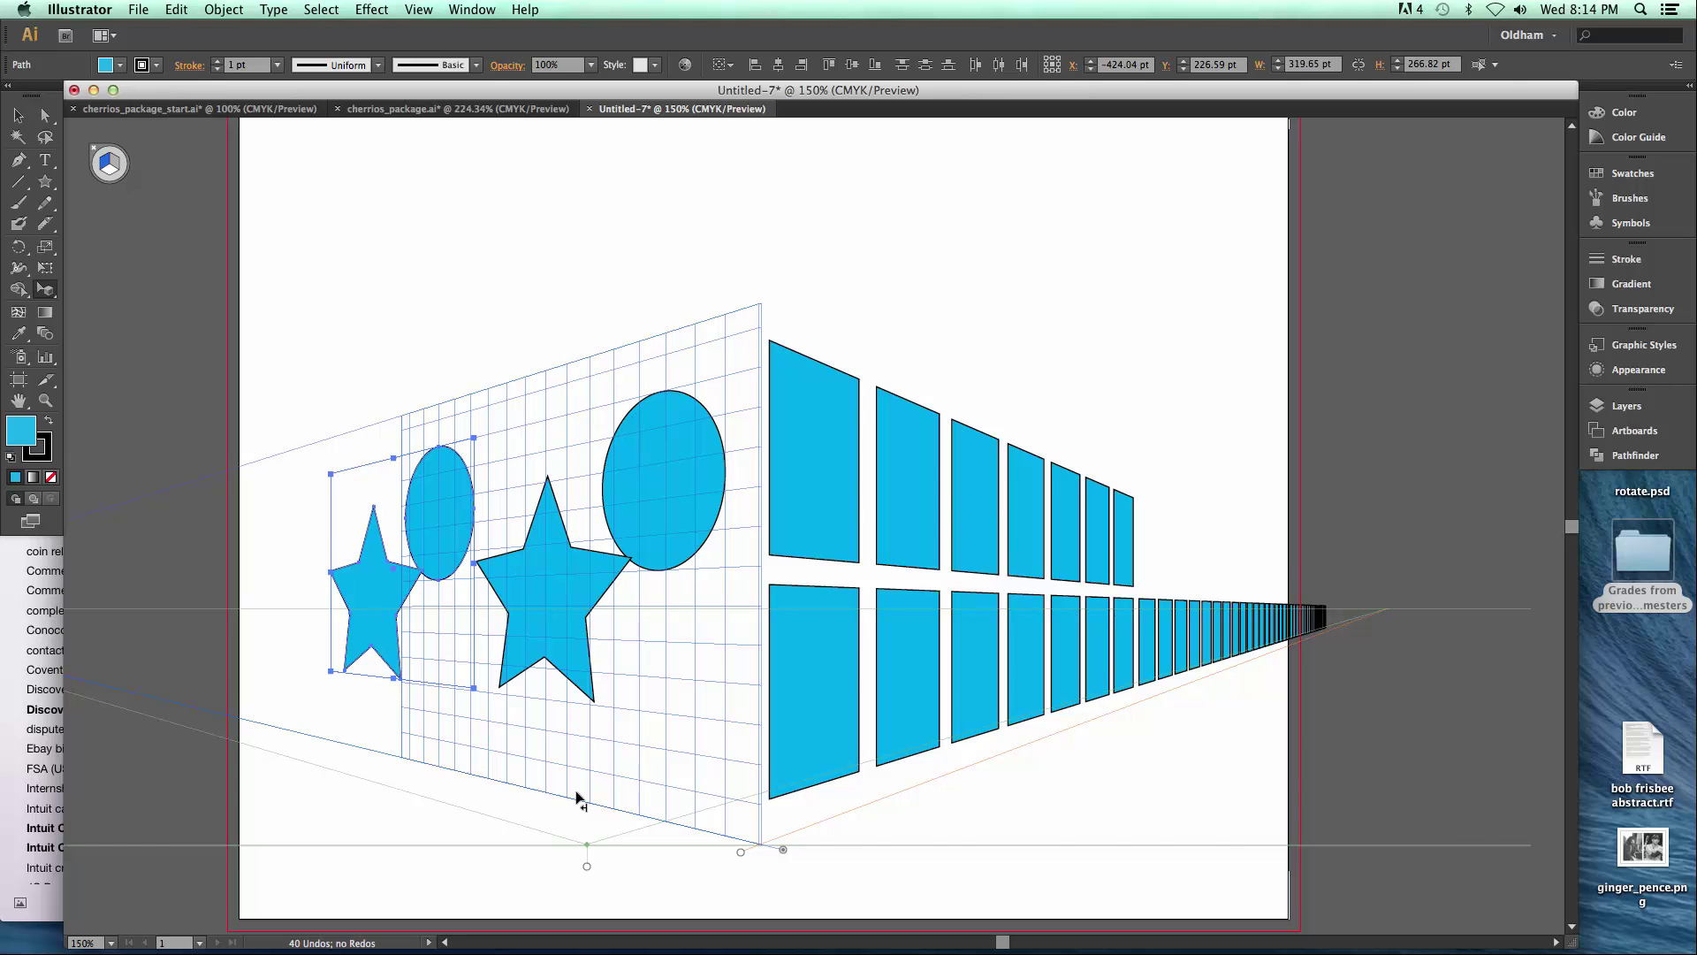
{"action": "key", "text": "super+d"}
{"action": "key", "text": "super+d"}
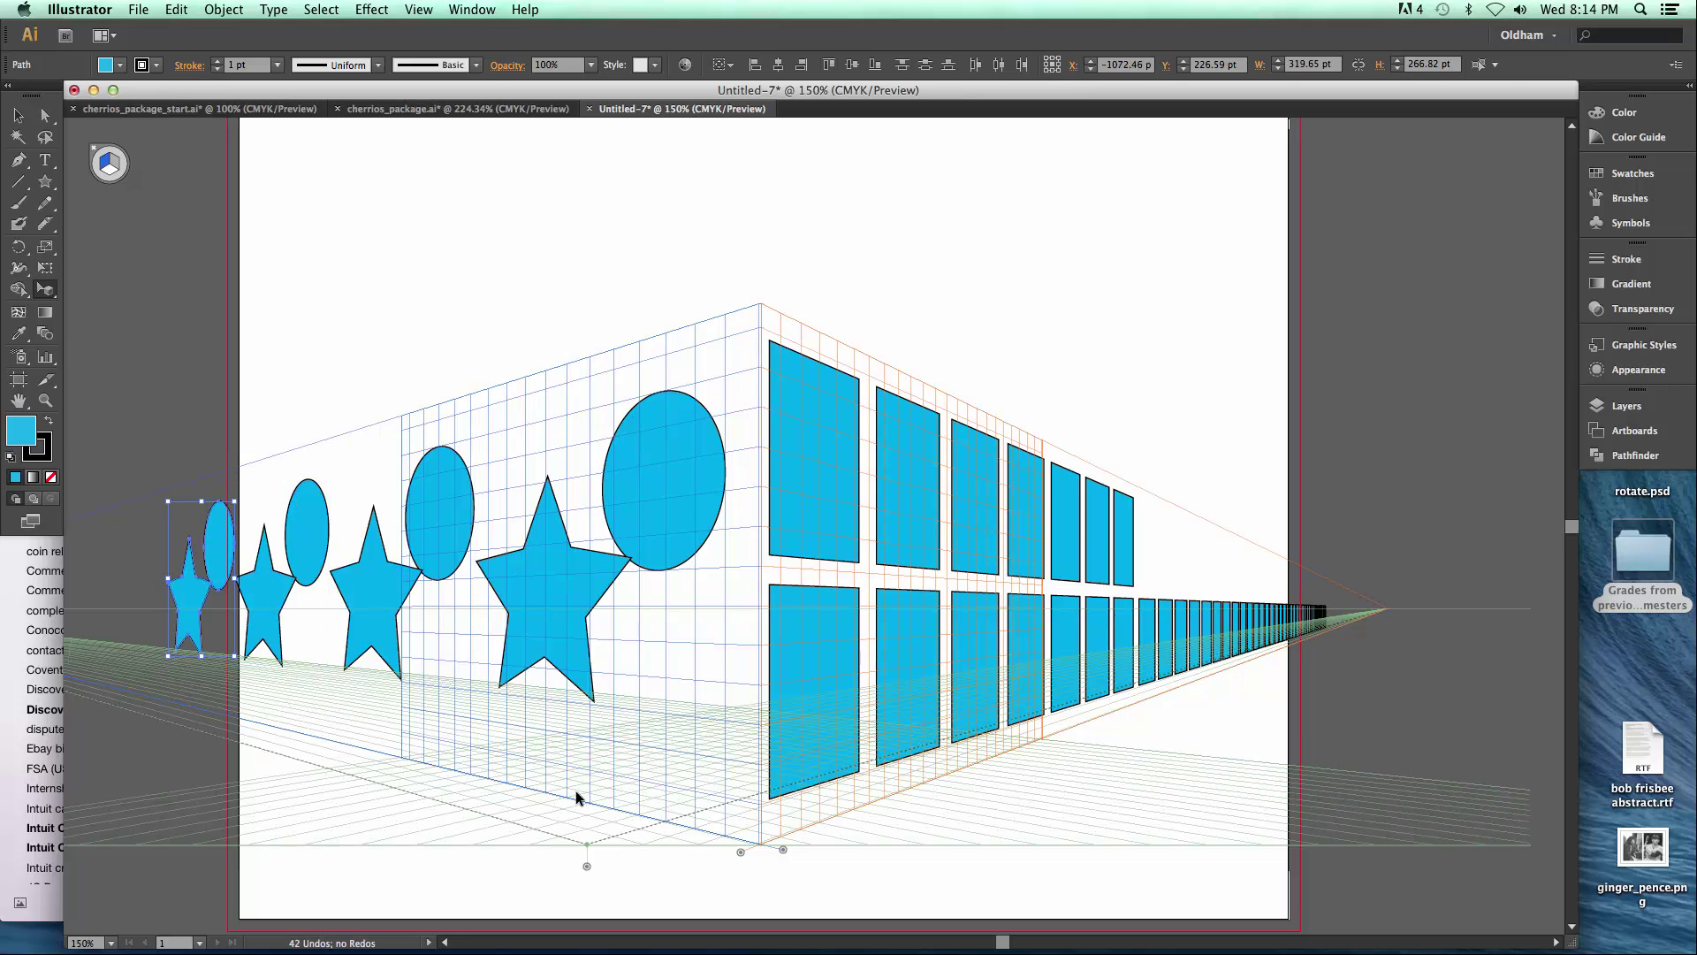
{"action": "key", "text": "super+d"}
{"action": "key", "text": "super+d"}
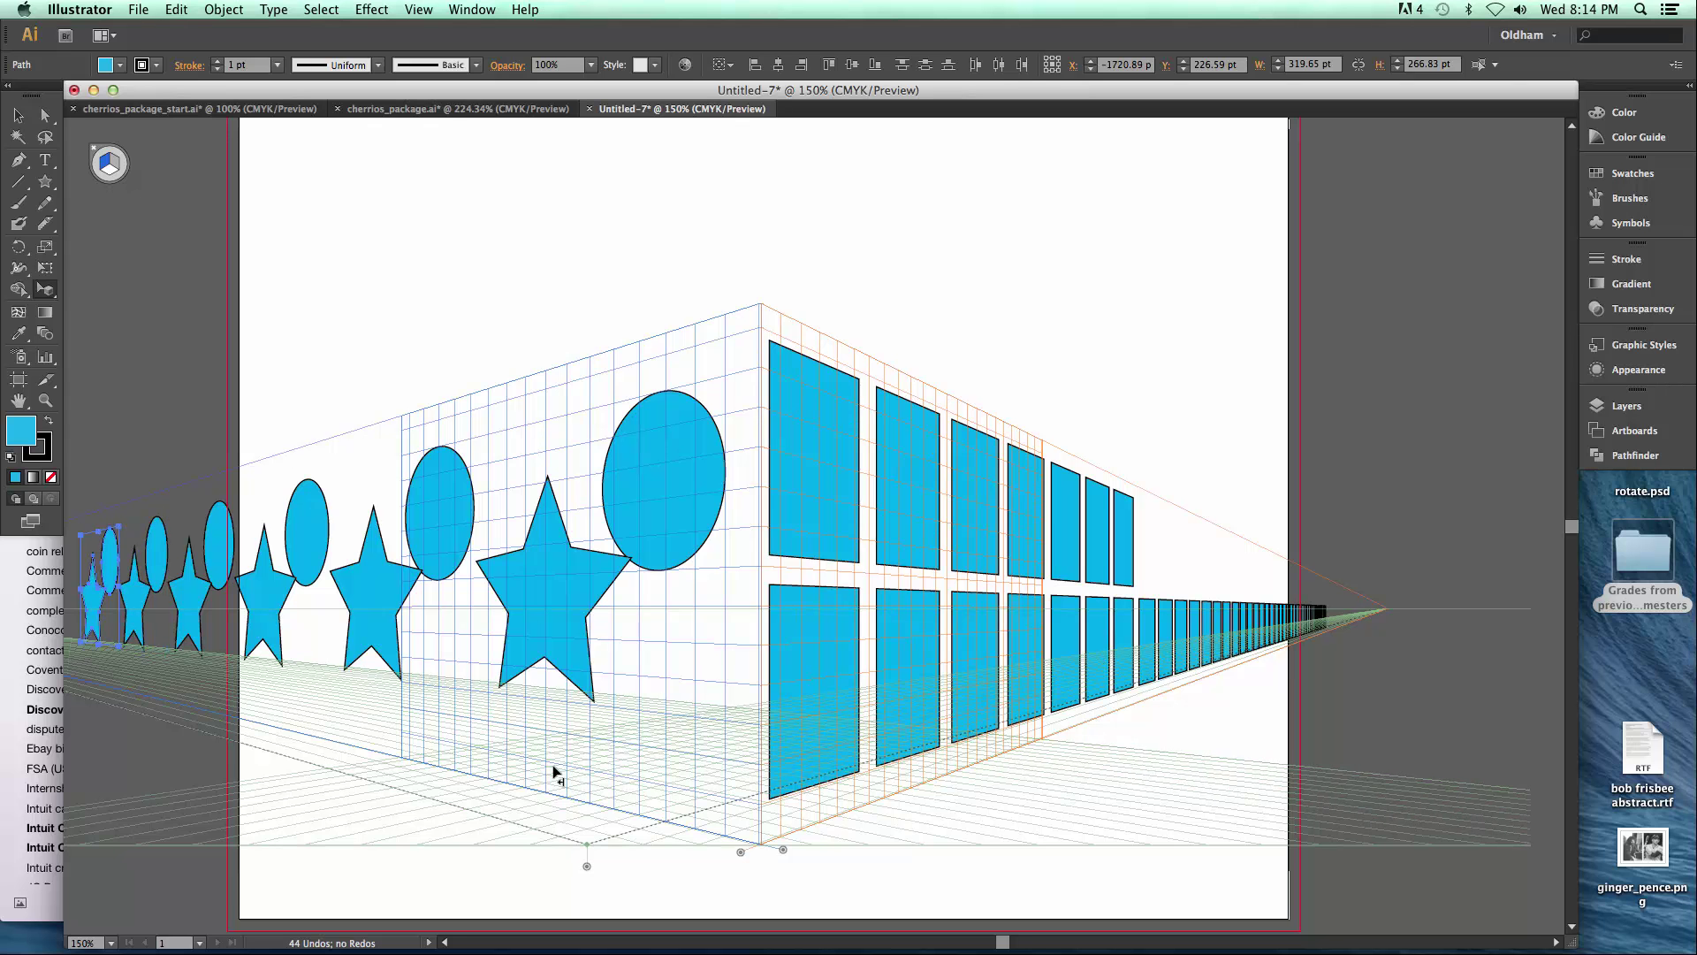
- Select all the stars and ellipses on the blue plane and remove their stroke
{"action": "left_click_drag", "start_coordinate": [432, 697], "coordinate": [599, 660]}
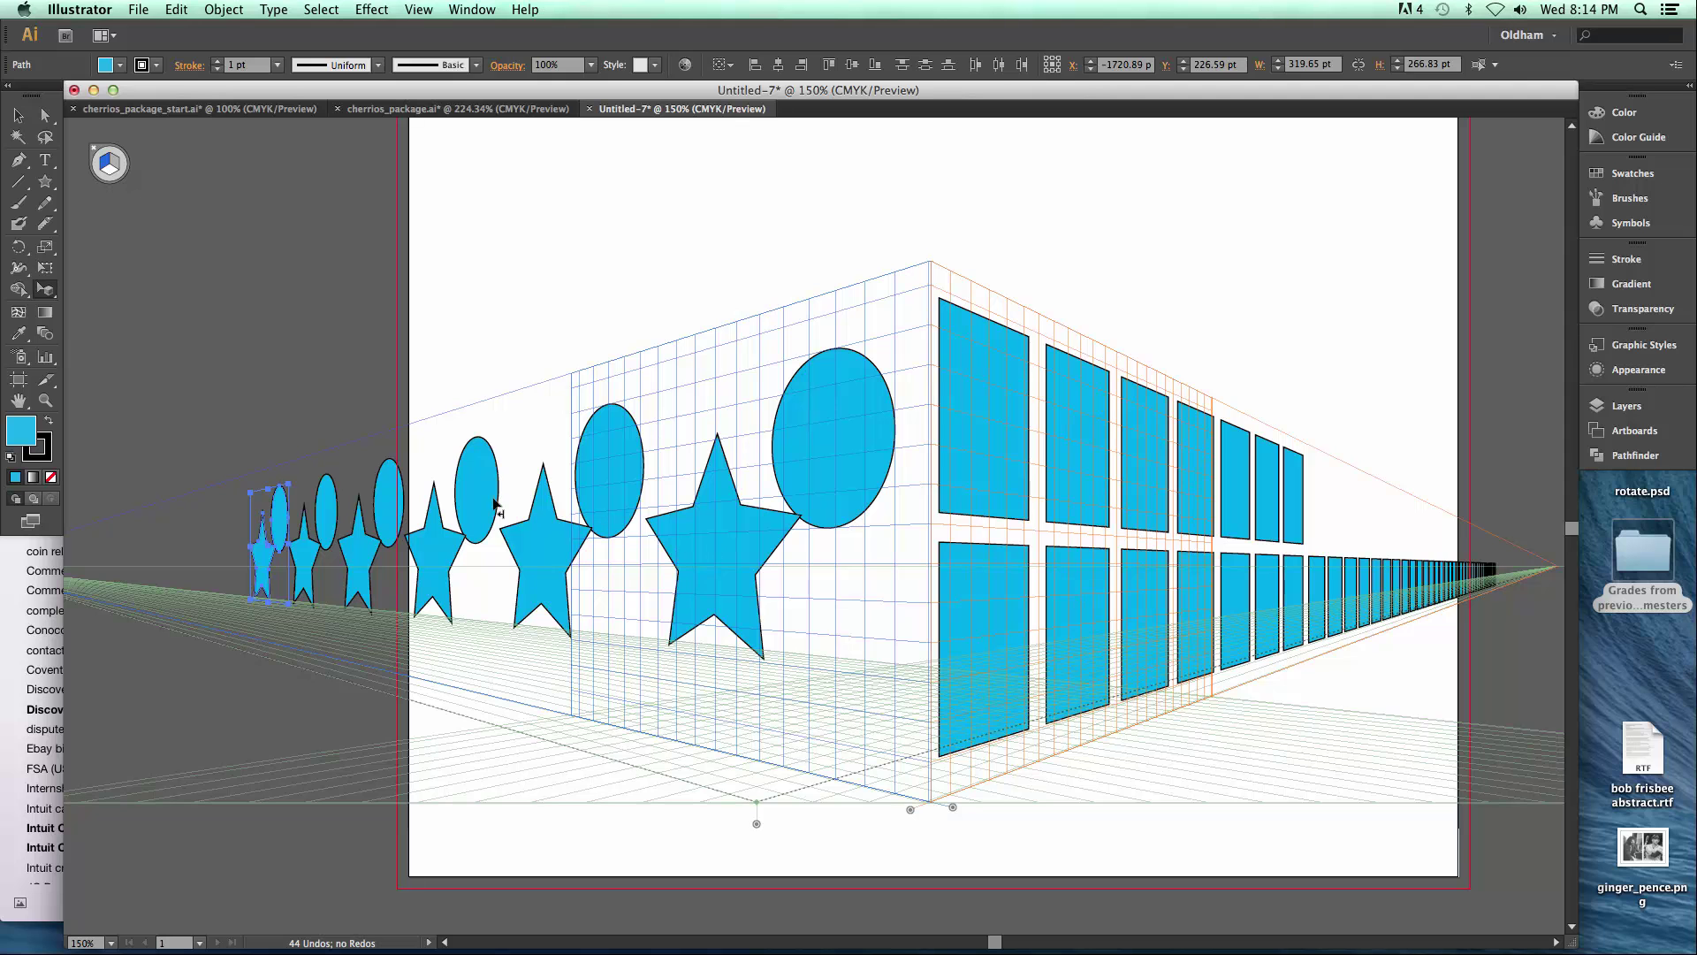
{"action": "left_click_drag", "start_coordinate": [251, 310], "coordinate": [844, 707]}
{"action": "left_click", "coordinate": [156, 65]}
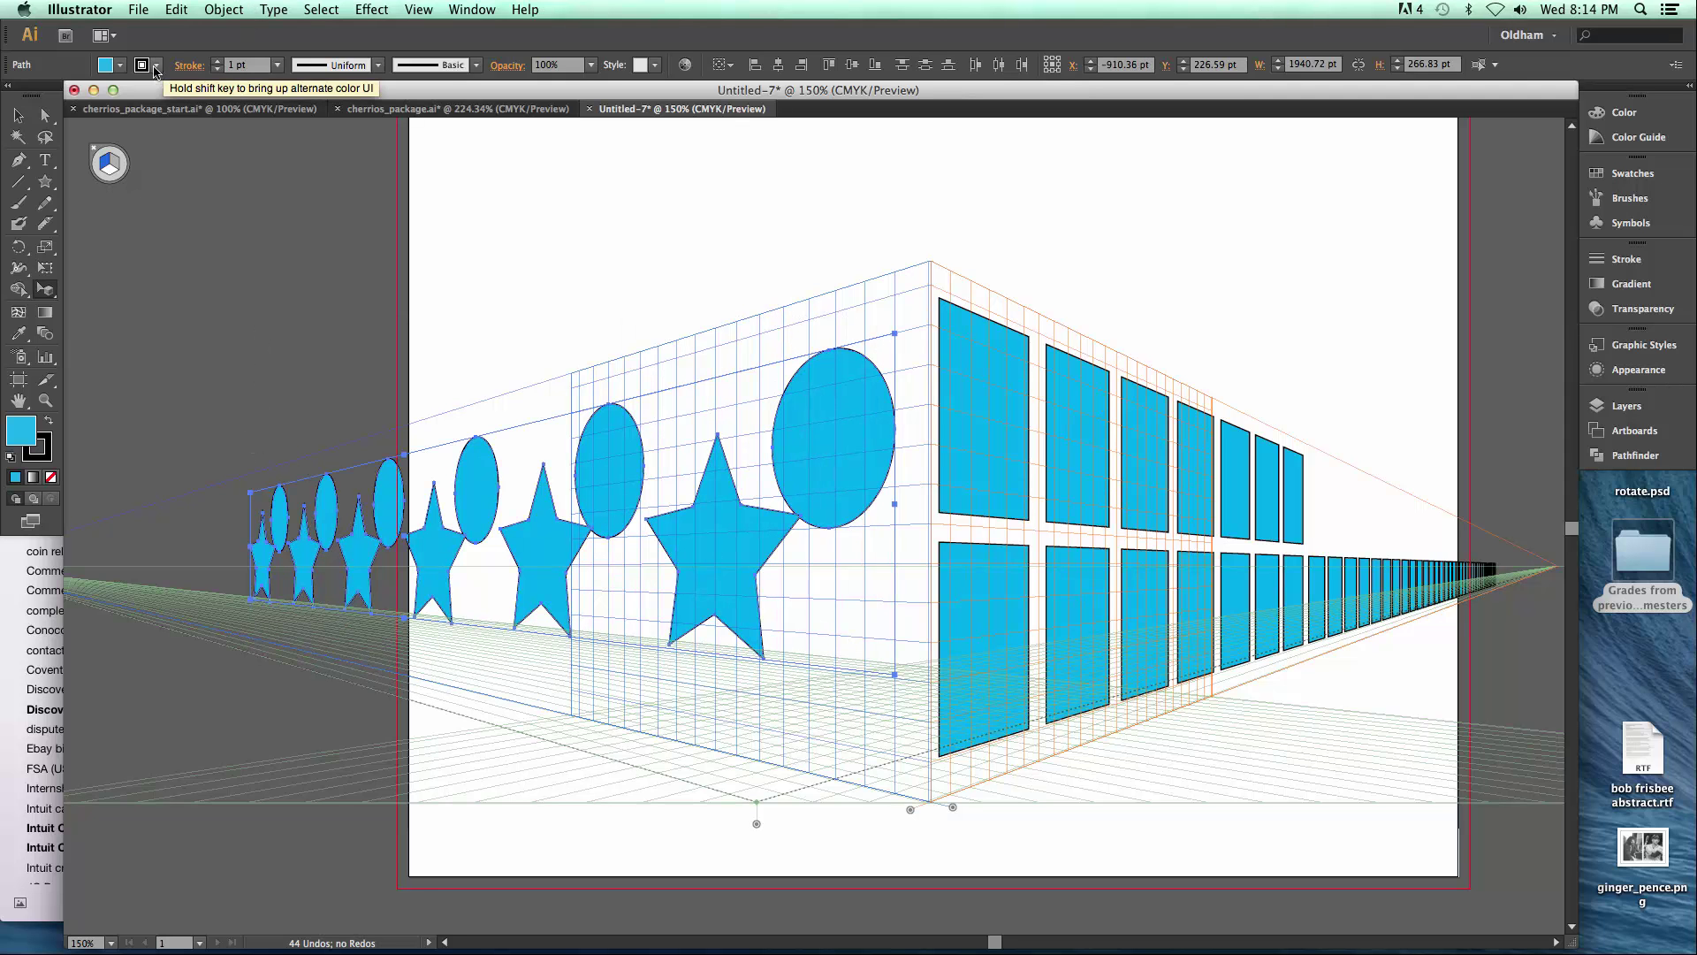
{"action": "left_click", "coordinate": [11, 95]}
{"action": "left_click", "coordinate": [266, 168]}
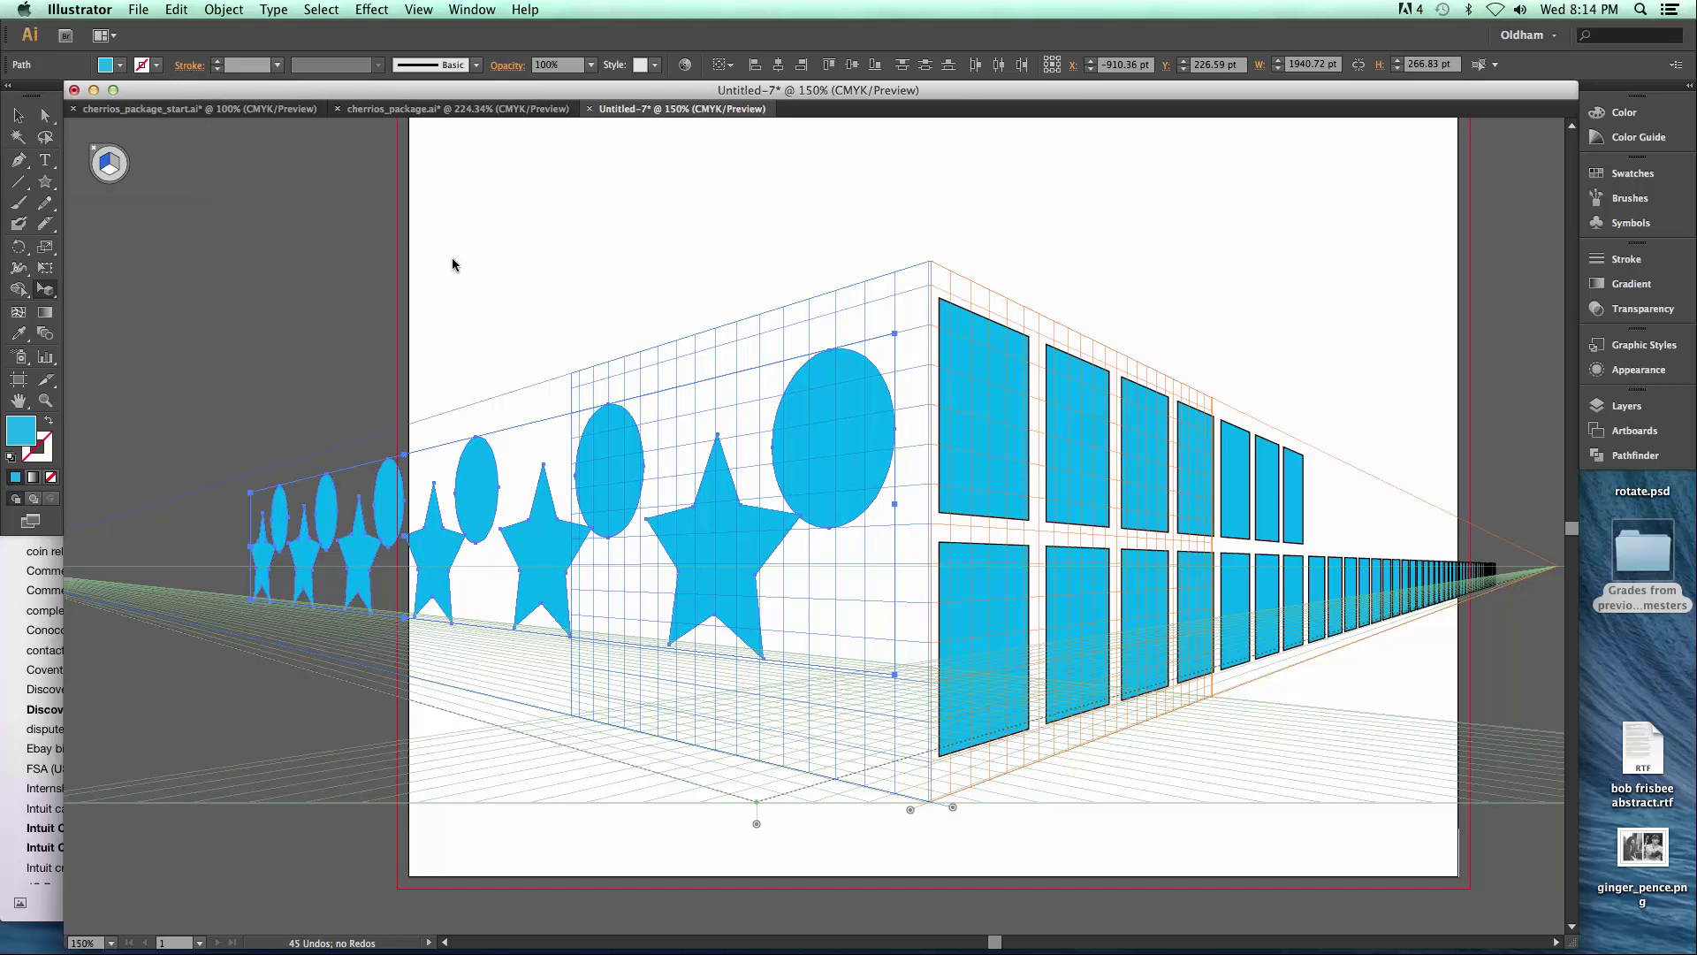
{"action": "left_click", "coordinate": [537, 355]}
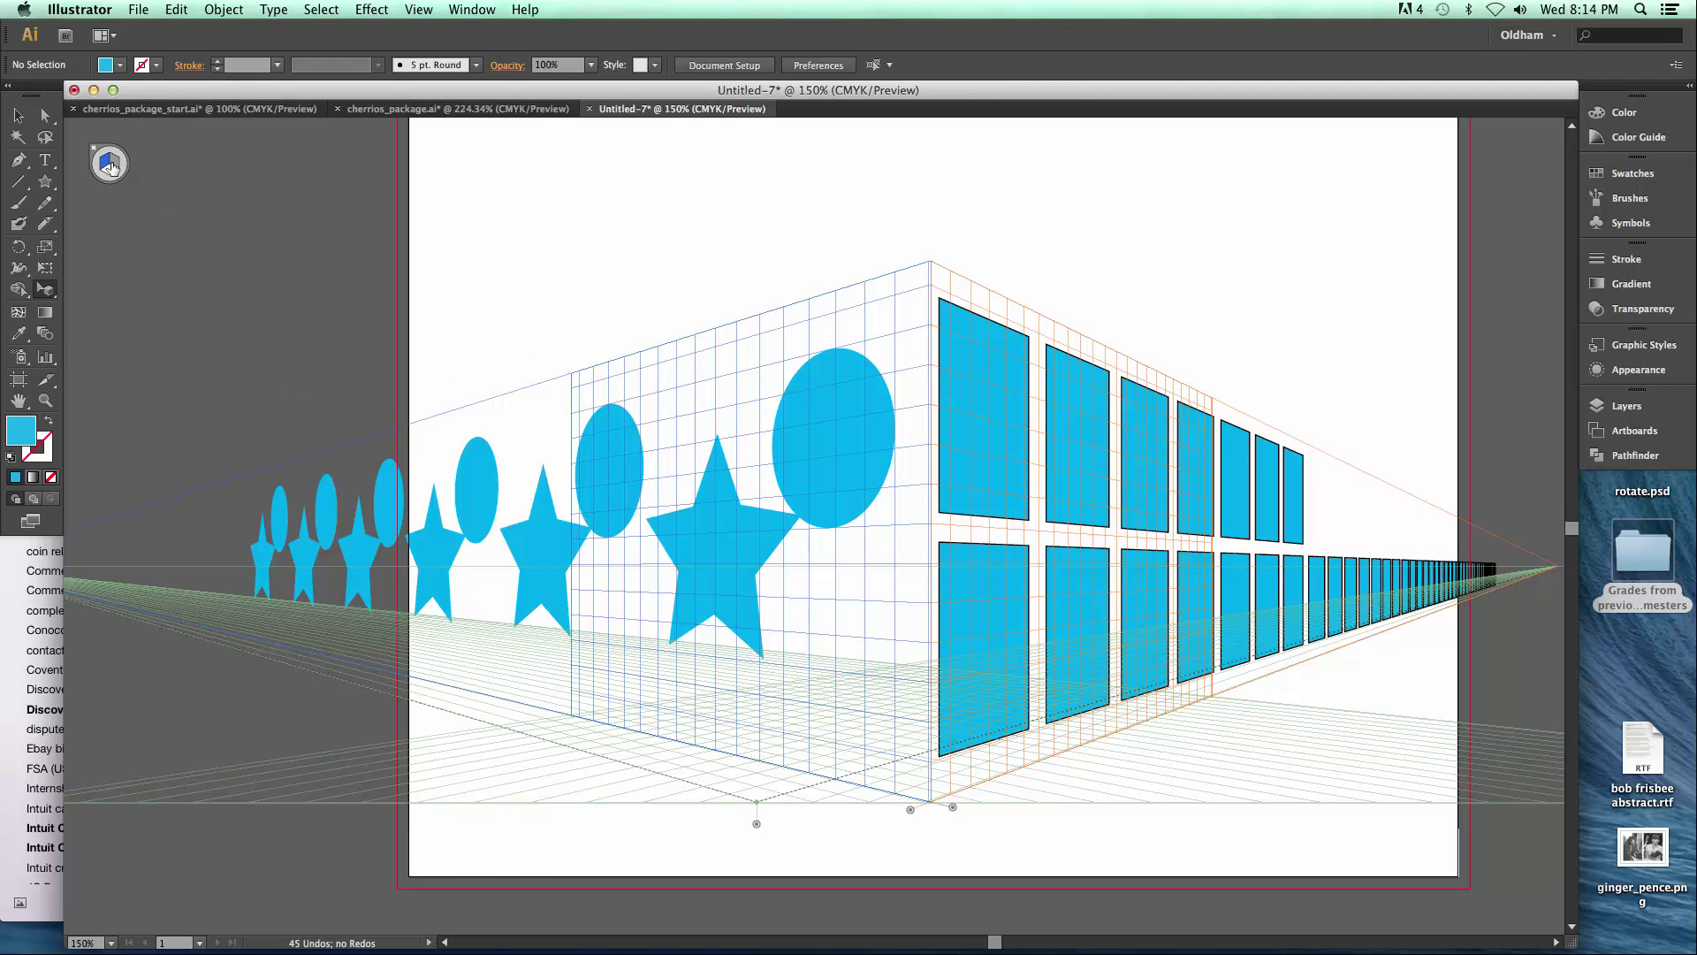
- Draw two rectangles on the ground plane from the box's bottom corner, about 174 × 1846 pt and 963 × 144 pt
{"action": "left_click_drag", "start_coordinate": [807, 693], "coordinate": [581, 527]}
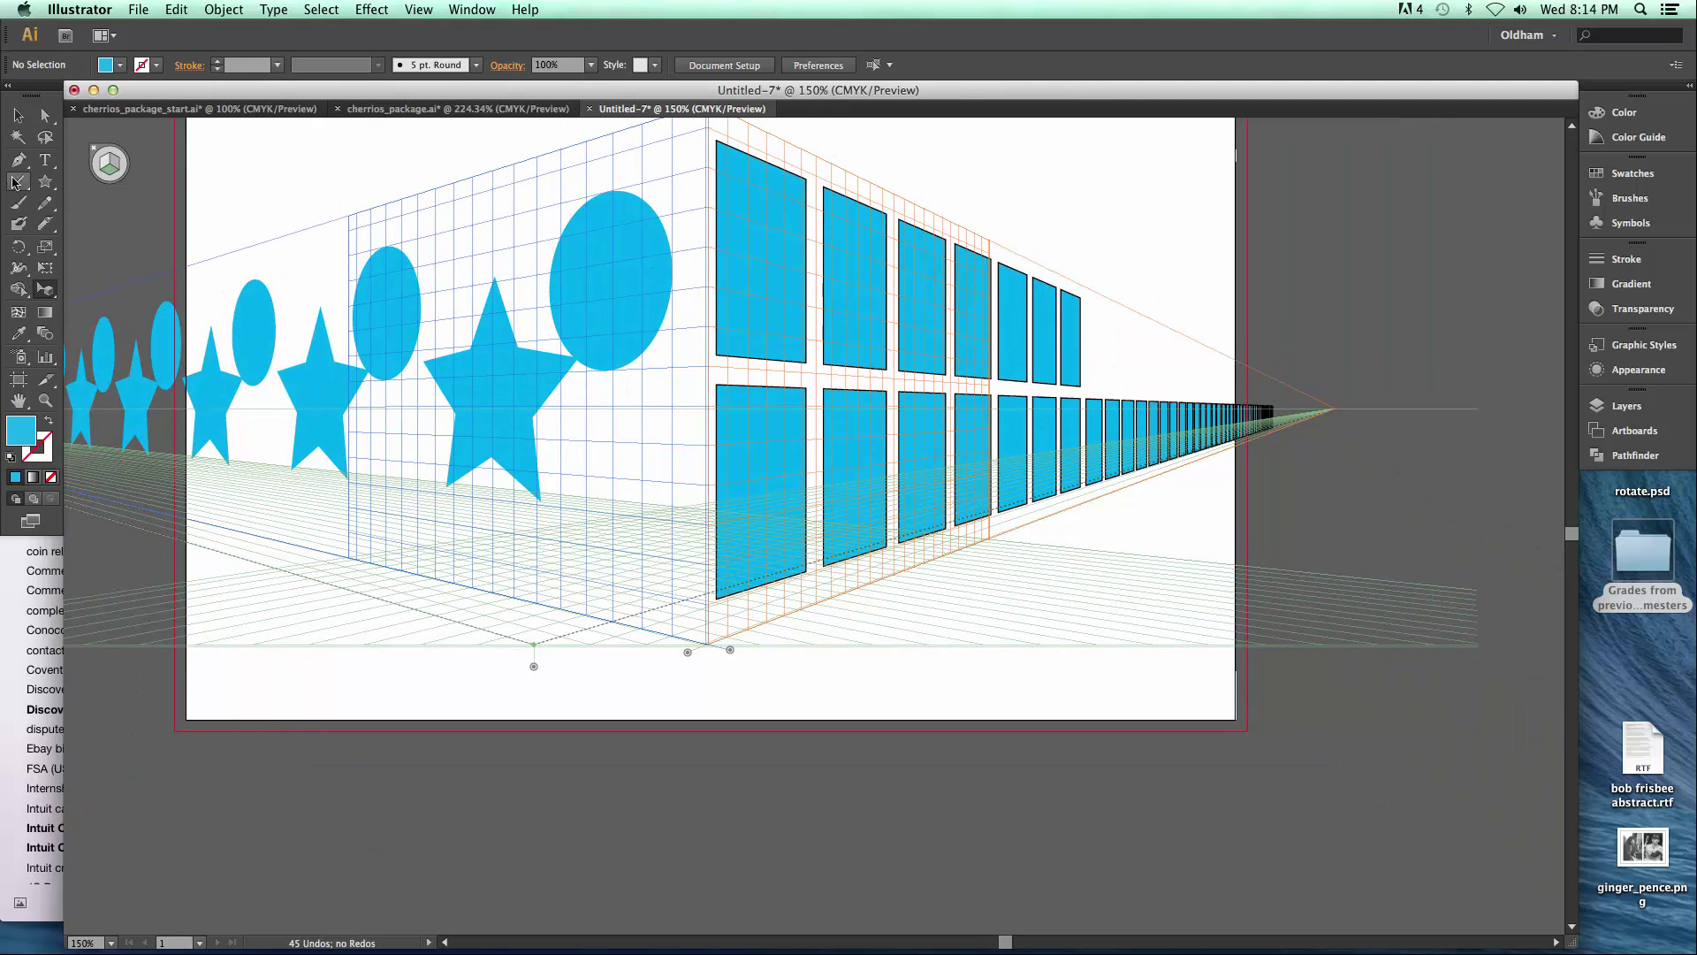
{"action": "left_click", "coordinate": [46, 183]}
{"action": "left_click_drag", "start_coordinate": [46, 182], "coordinate": [92, 186]}
{"action": "left_click", "coordinate": [111, 173]}
{"action": "left_click_drag", "start_coordinate": [707, 643], "coordinate": [1231, 487]}
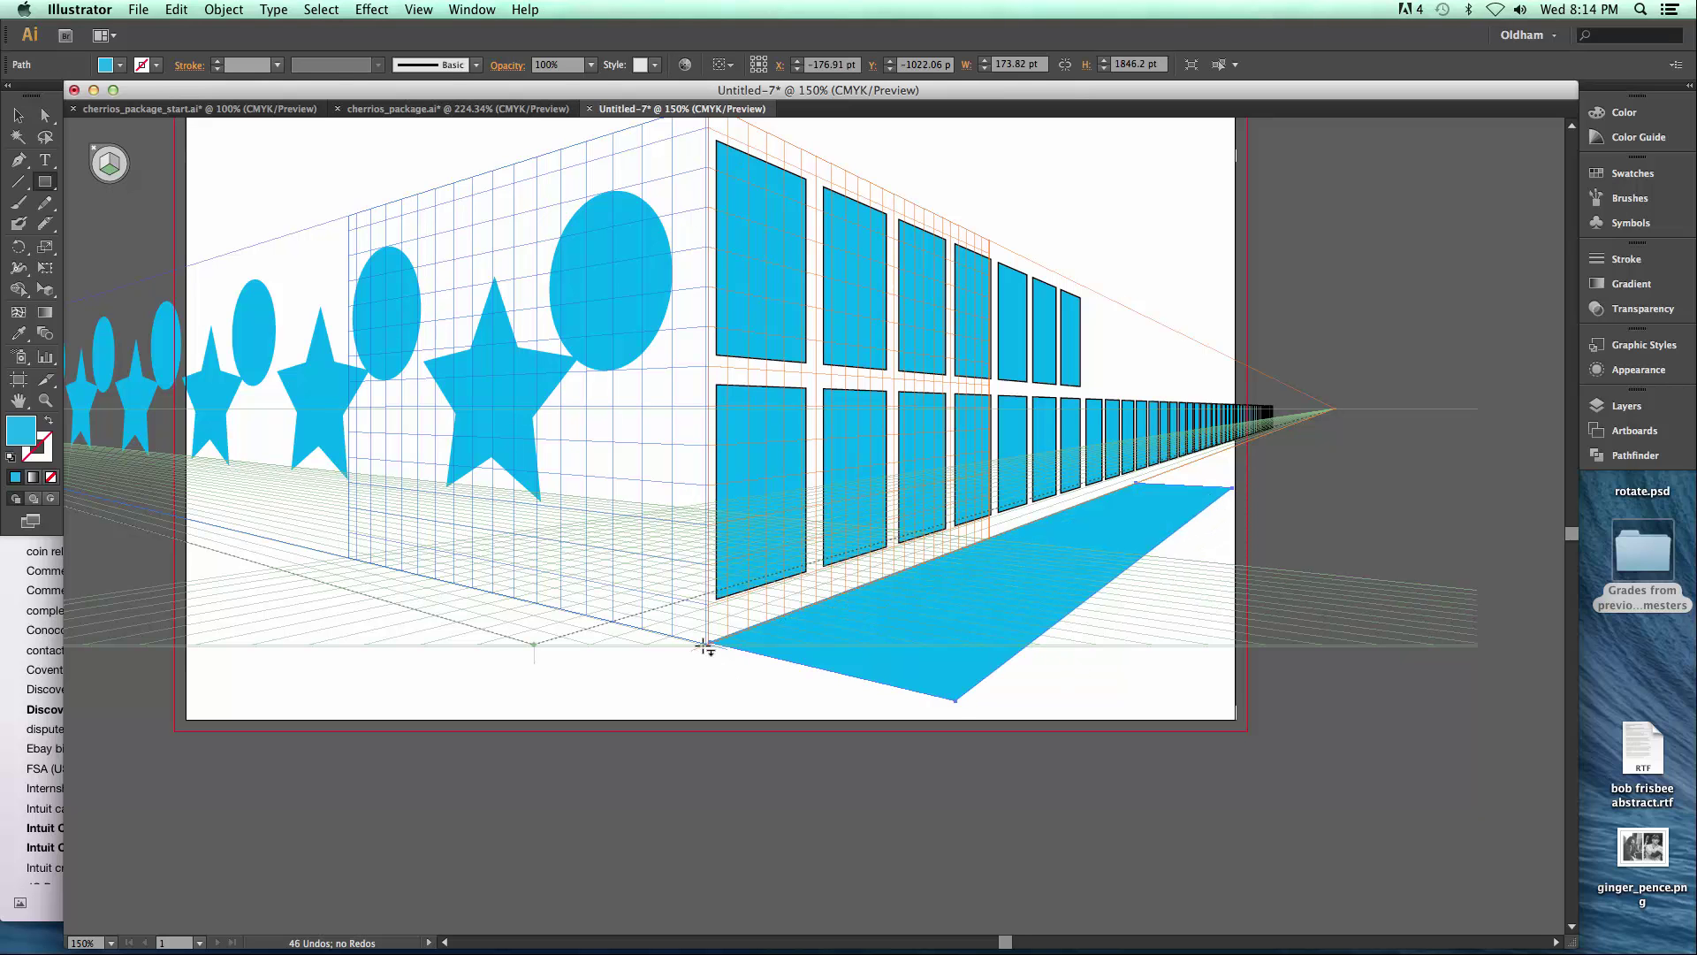
{"action": "left_click_drag", "start_coordinate": [713, 647], "coordinate": [93, 529]}
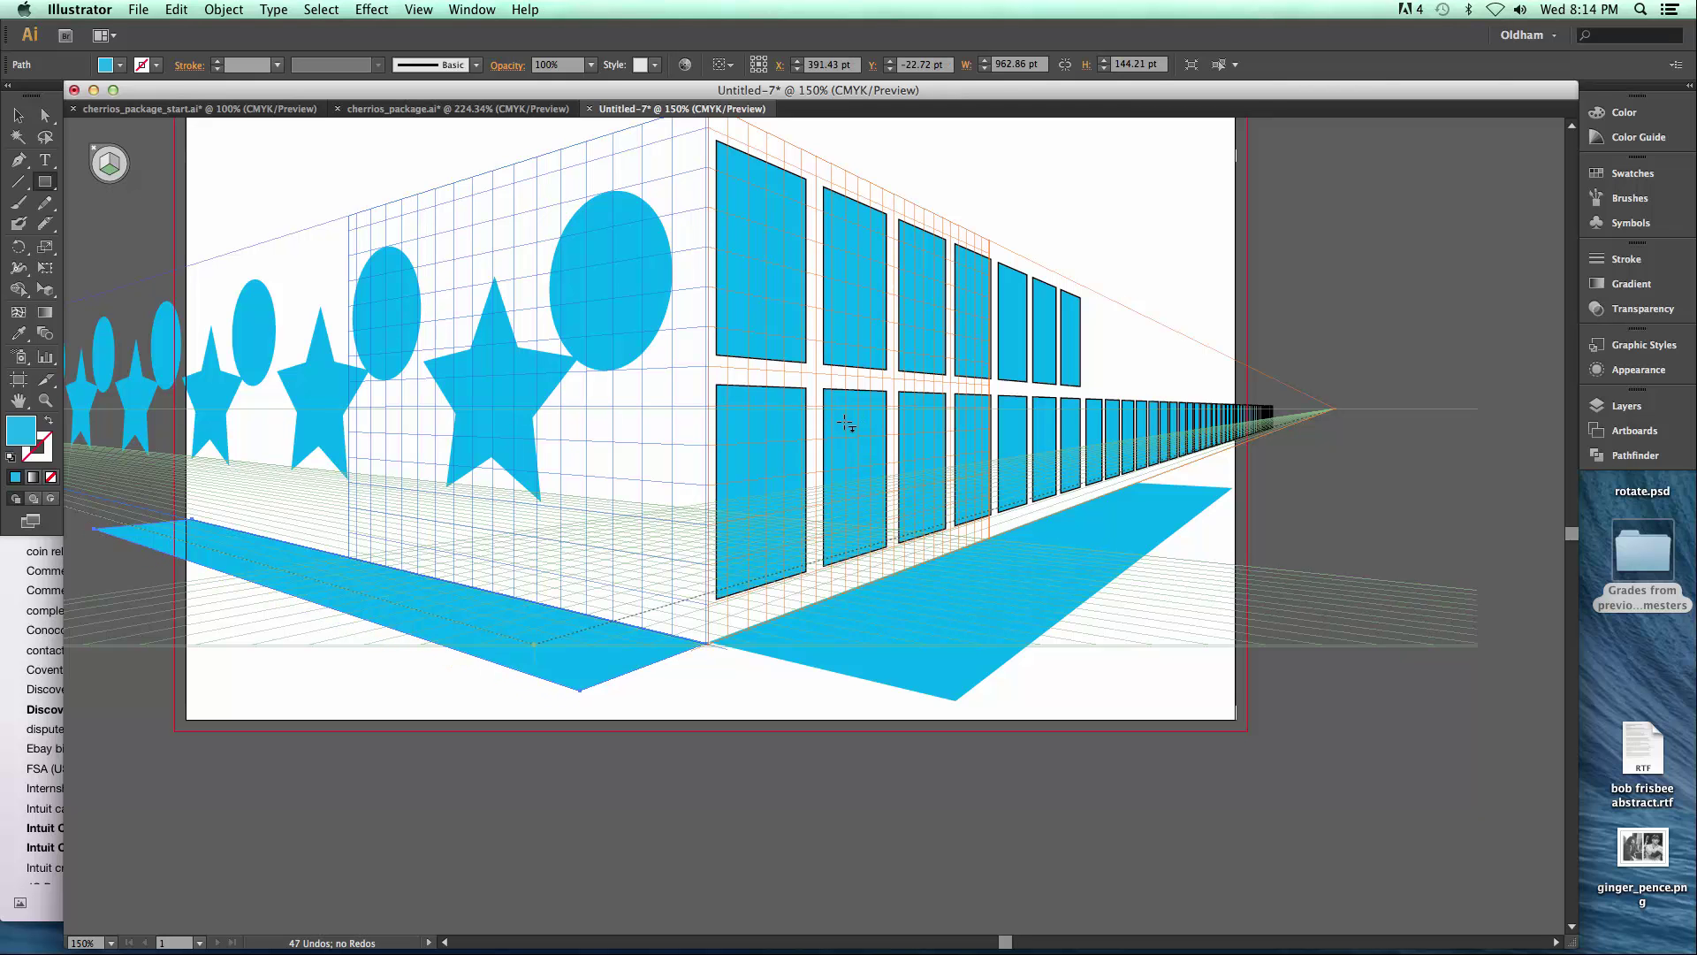
- Hide the perspective grid and draw two flat rectangles above the stars, about 2.08 × 1.17 in and 1.88 × 1.18 in
{"action": "key", "text": "super+minus"}
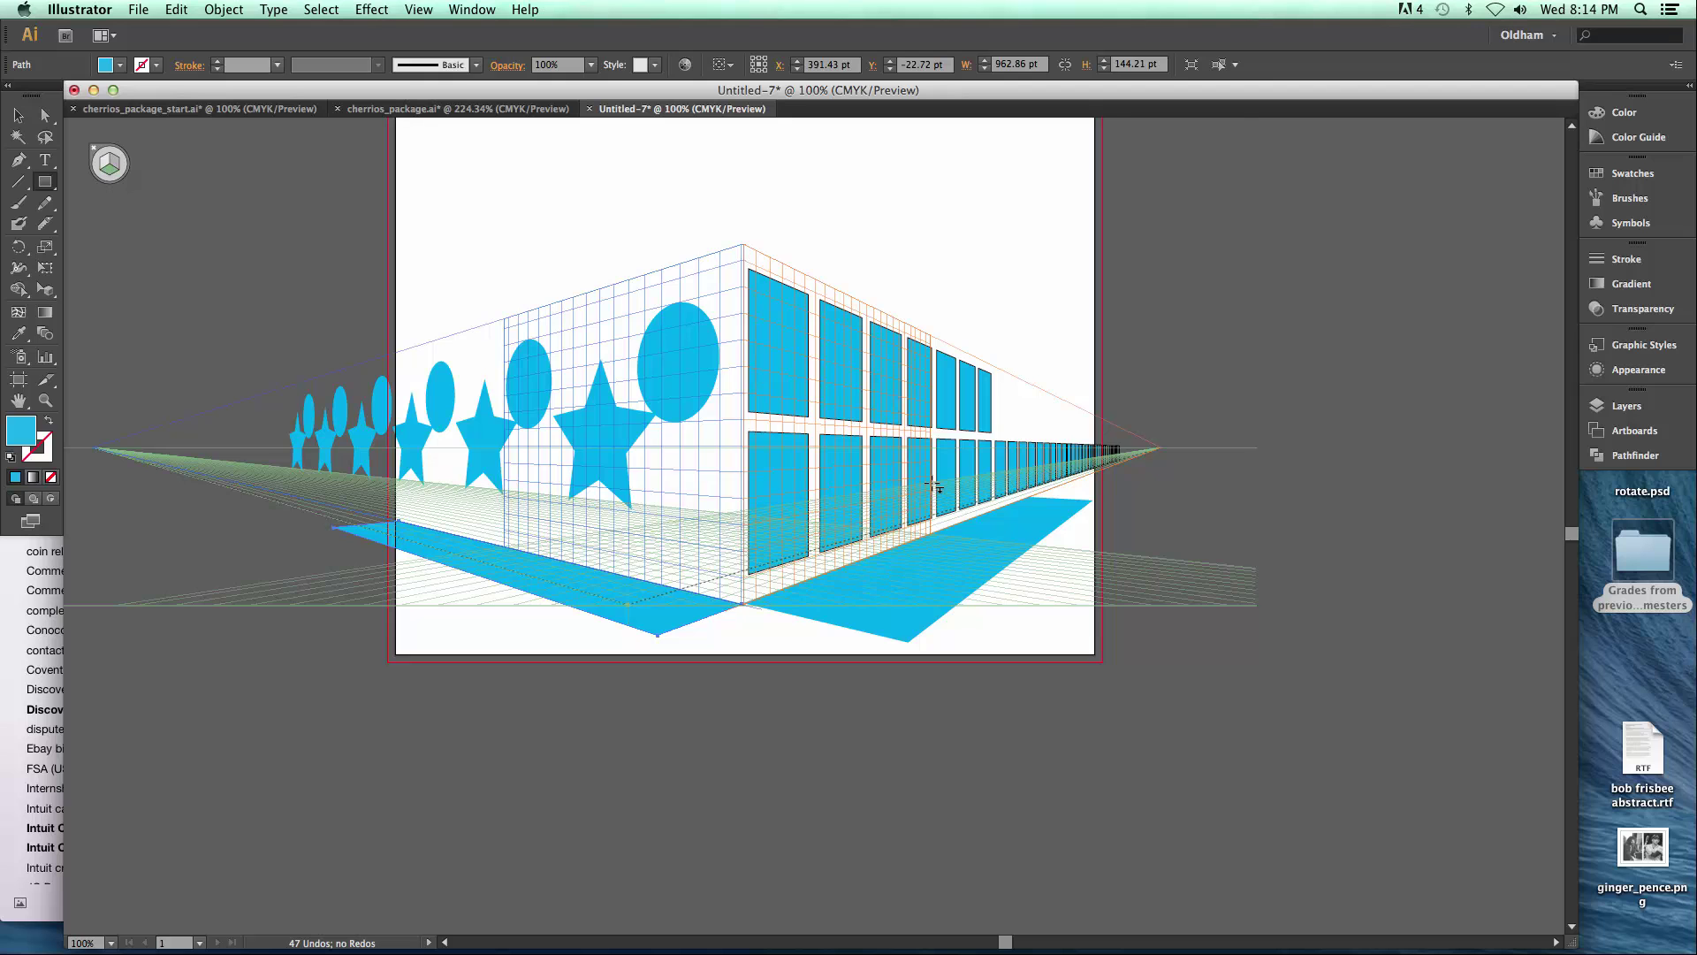
{"action": "key", "text": "super+shift+i"}
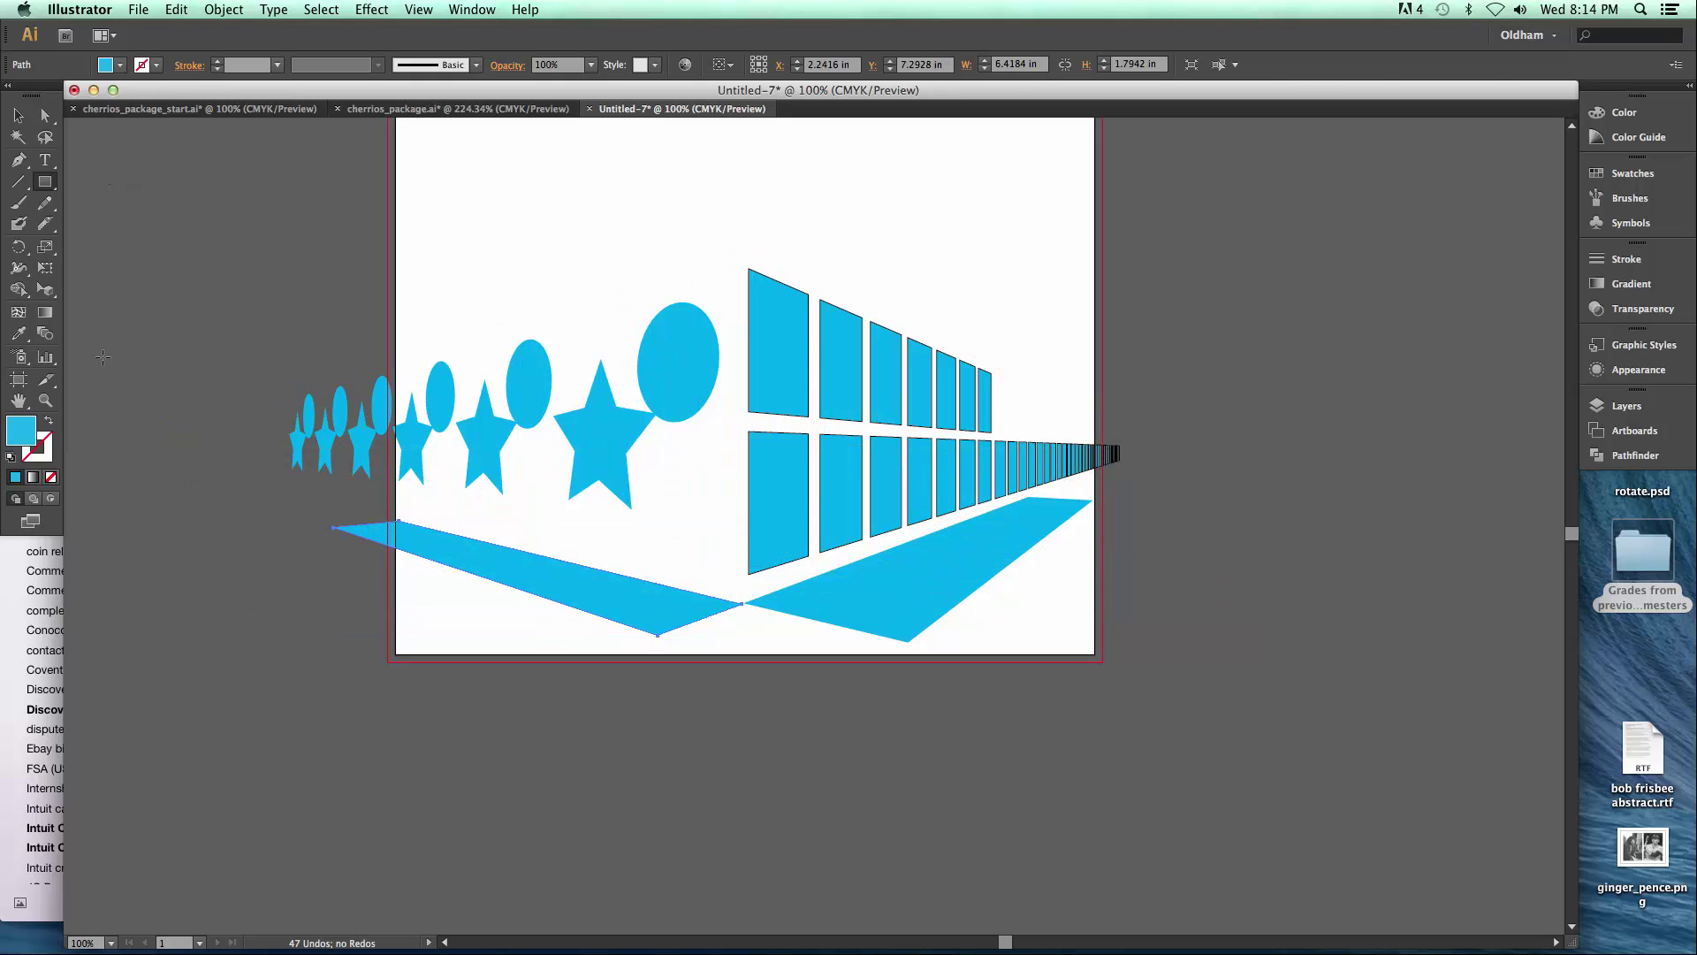
{"action": "left_click_drag", "start_coordinate": [605, 260], "coordinate": [472, 334]}
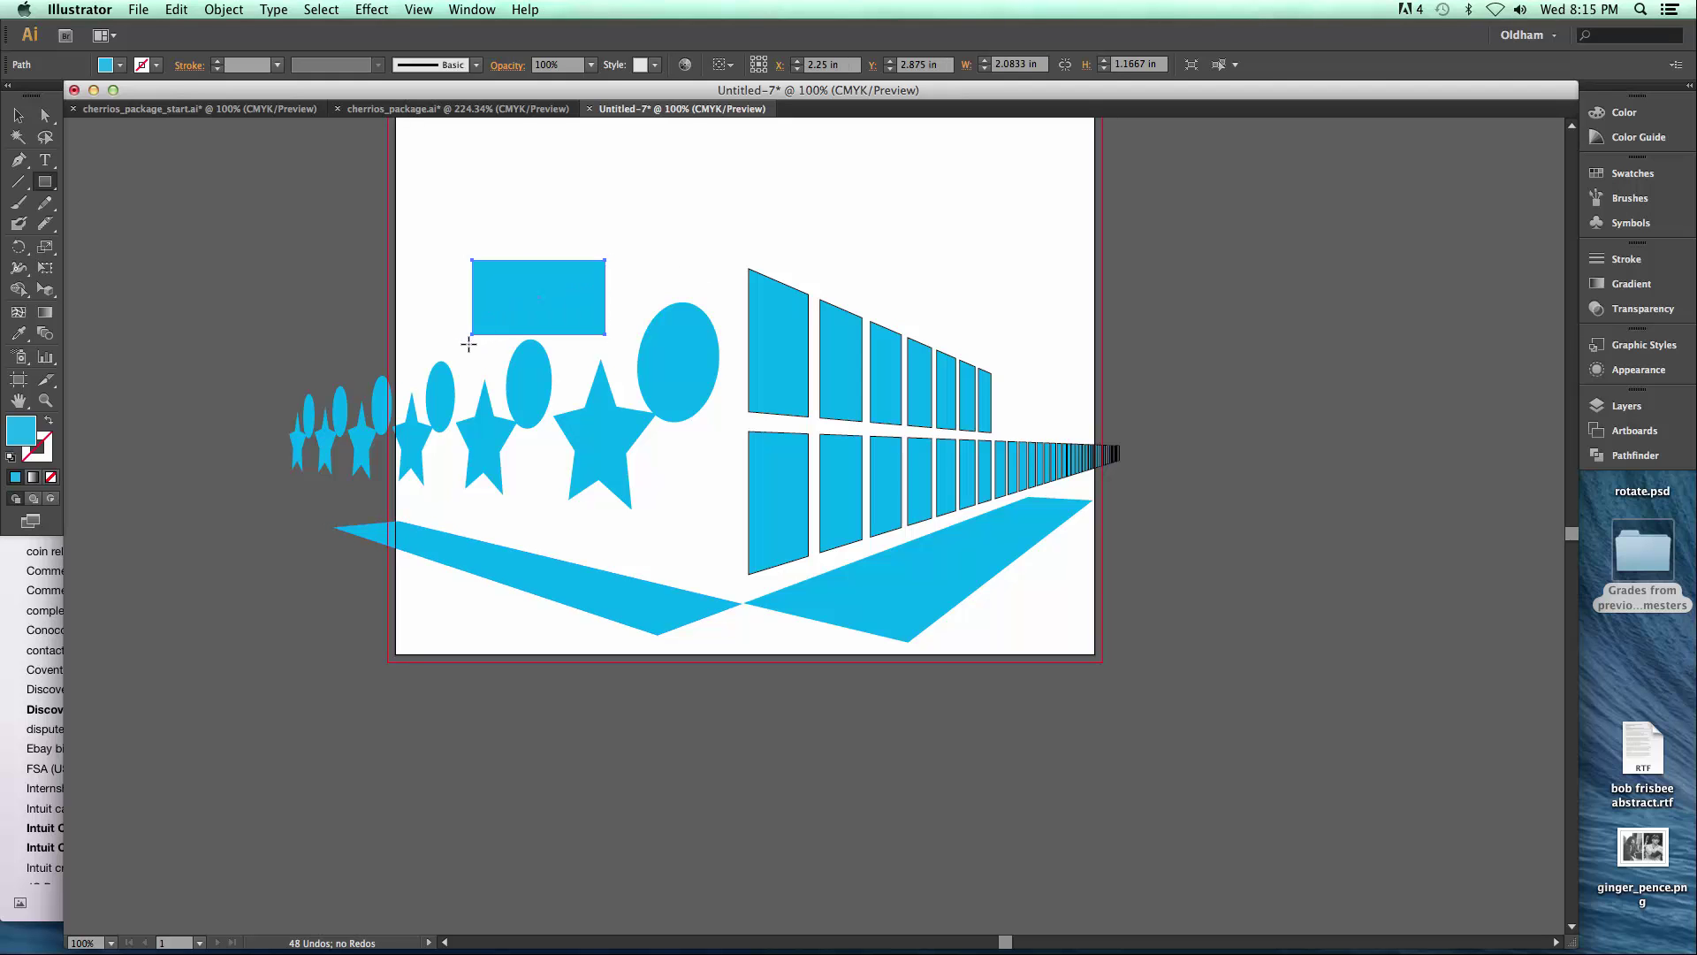
{"action": "left_click_drag", "start_coordinate": [531, 173], "coordinate": [651, 248]}
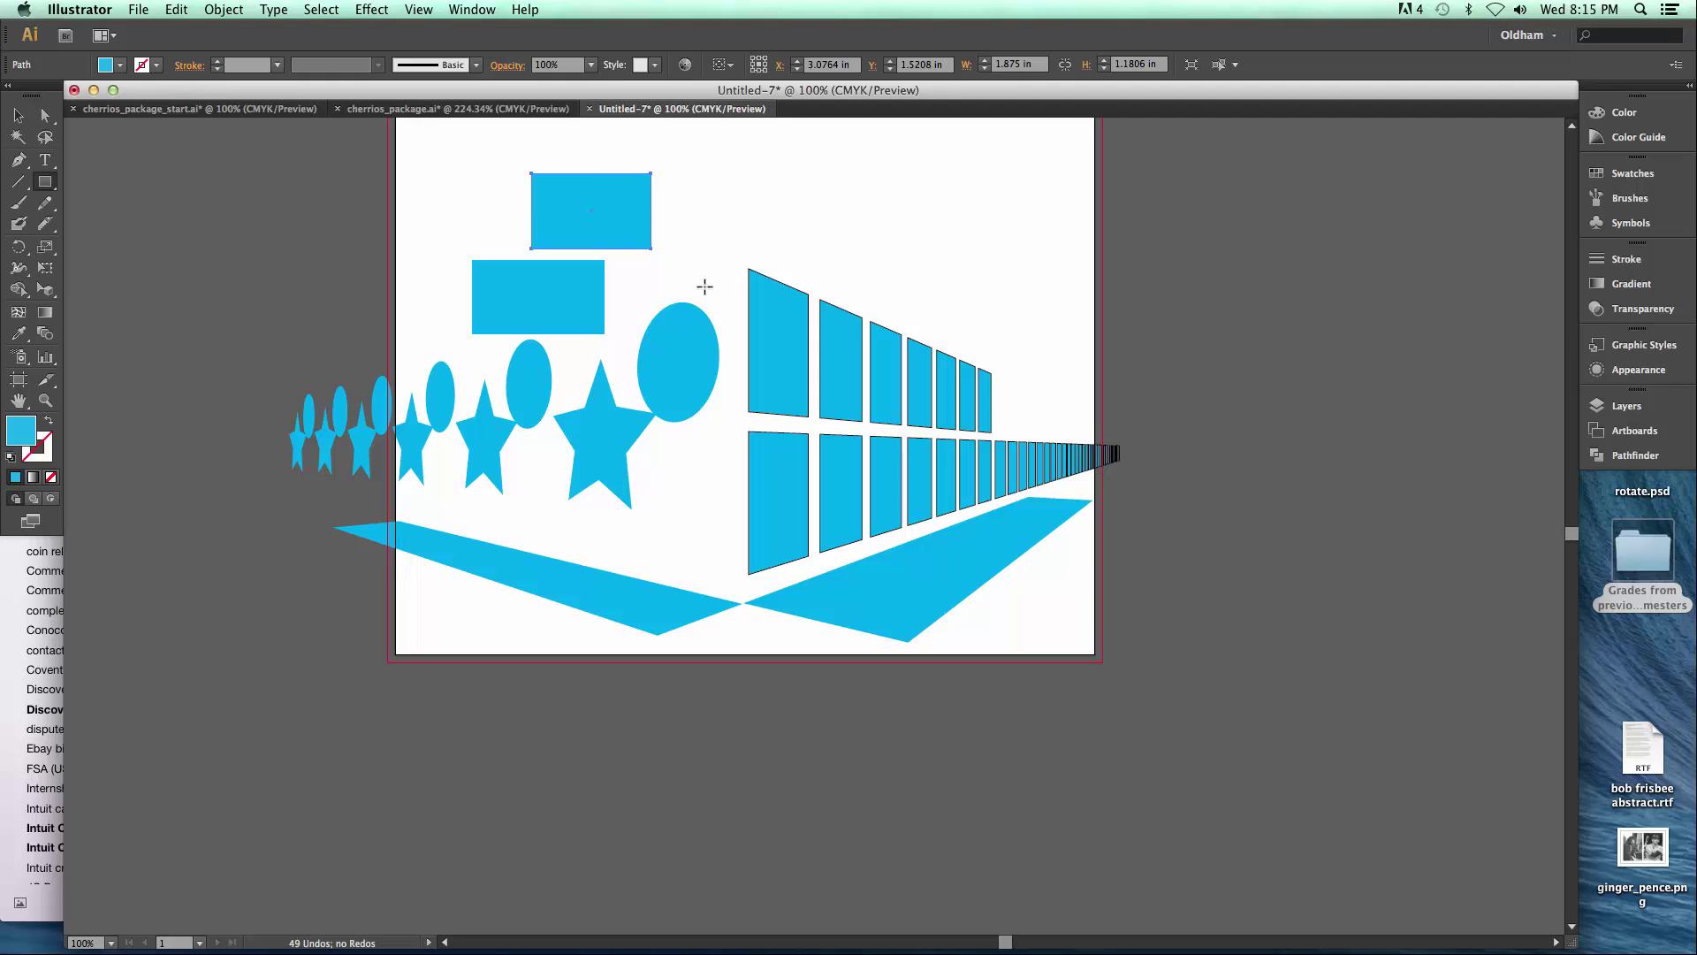
- Delete both flat rectangles and show the perspective grid again
{"action": "left_click", "coordinate": [17, 115]}
{"action": "left_click", "coordinate": [552, 273], "text": "shift"}
{"action": "key", "text": "Delete"}
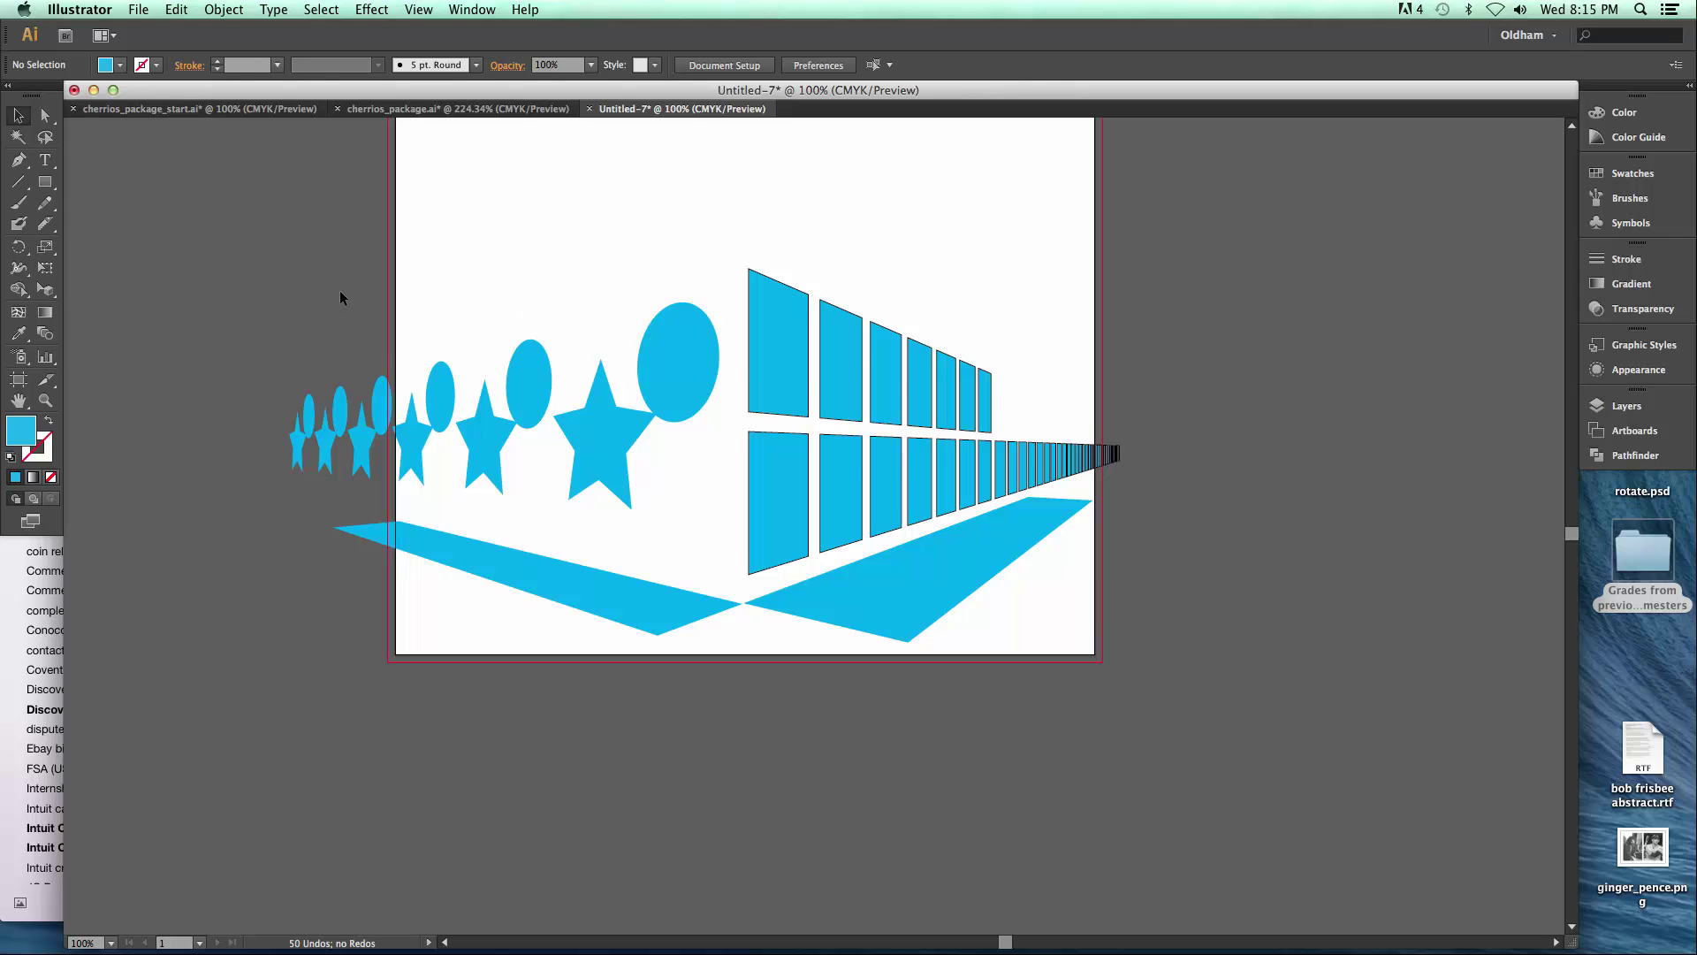
{"action": "key", "text": "super+shift+i"}
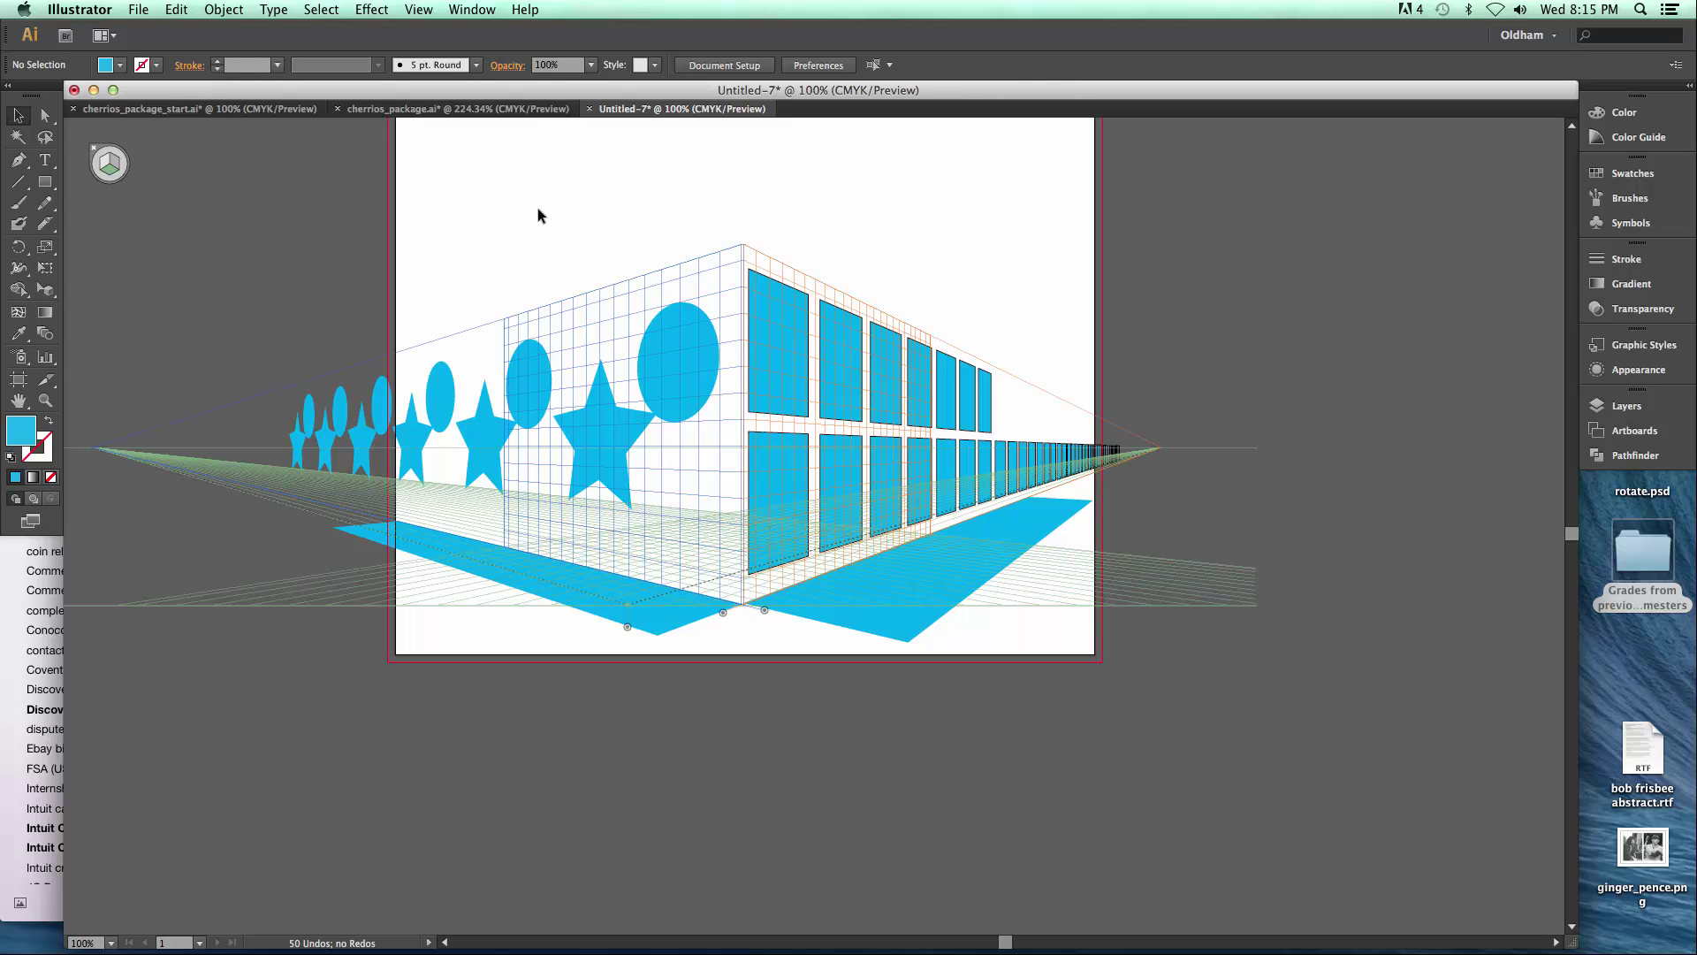
- Draw a horizontal-plane rectangle above the box and enlarge it in perspective to about 239 × 499 pt as a roof
{"action": "left_click", "coordinate": [44, 184]}
{"action": "left_click_drag", "start_coordinate": [654, 193], "coordinate": [549, 290]}
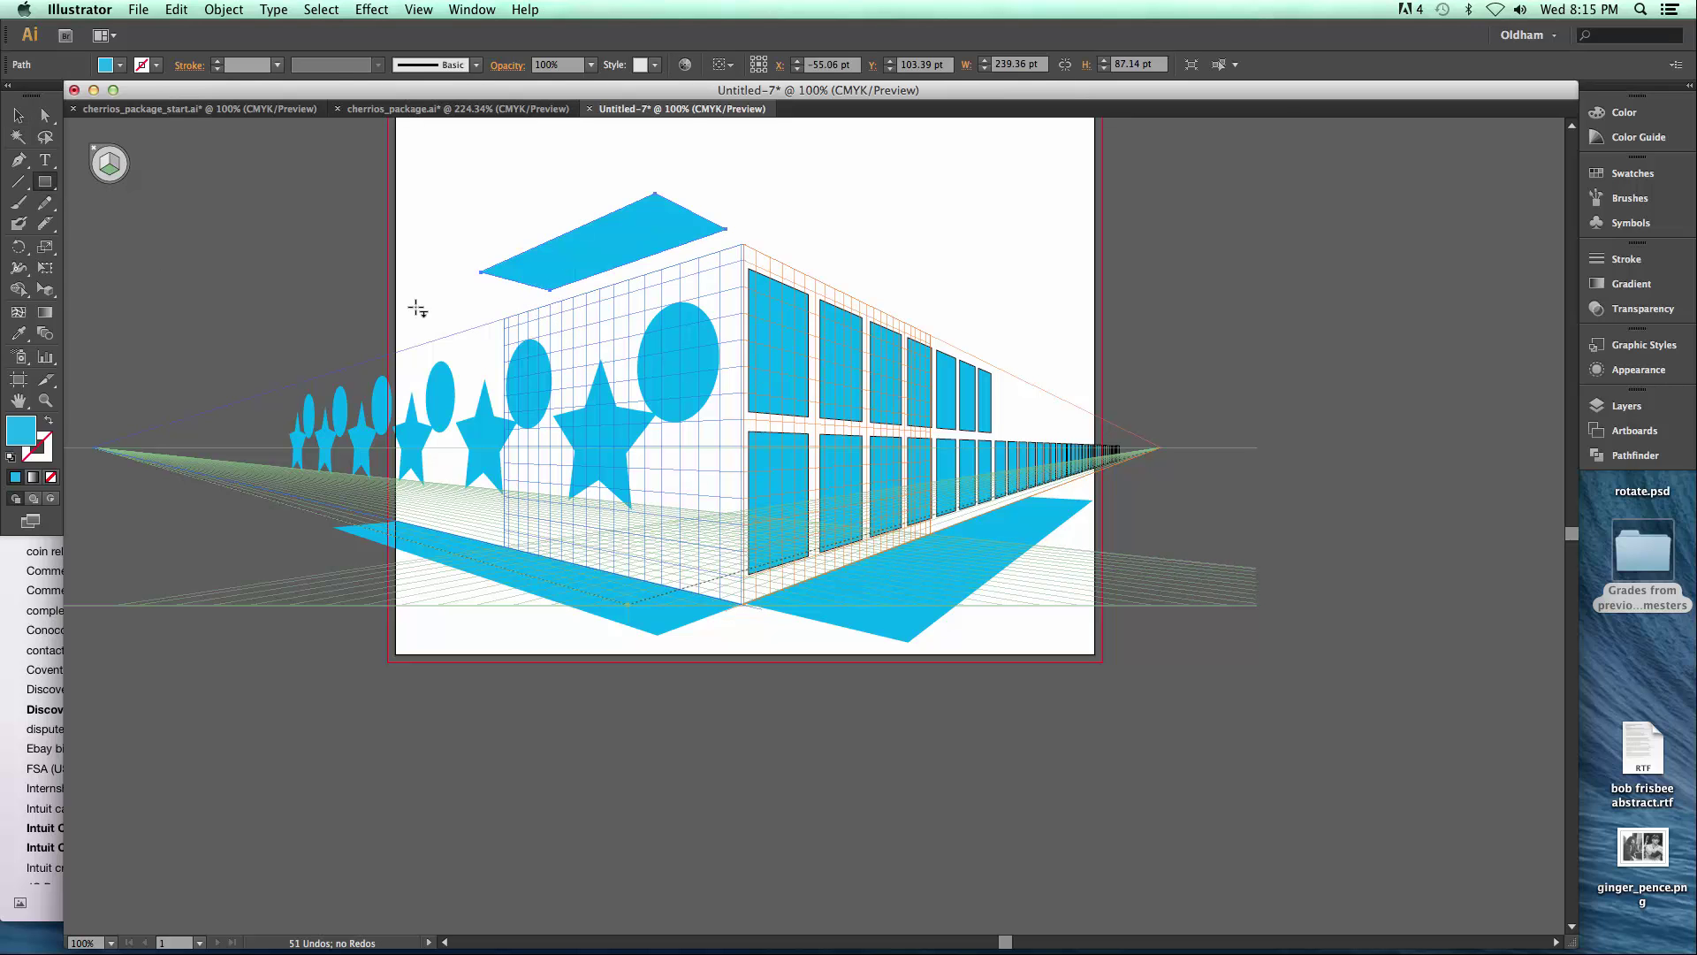
{"action": "left_click", "coordinate": [109, 171]}
{"action": "left_click", "coordinate": [45, 289]}
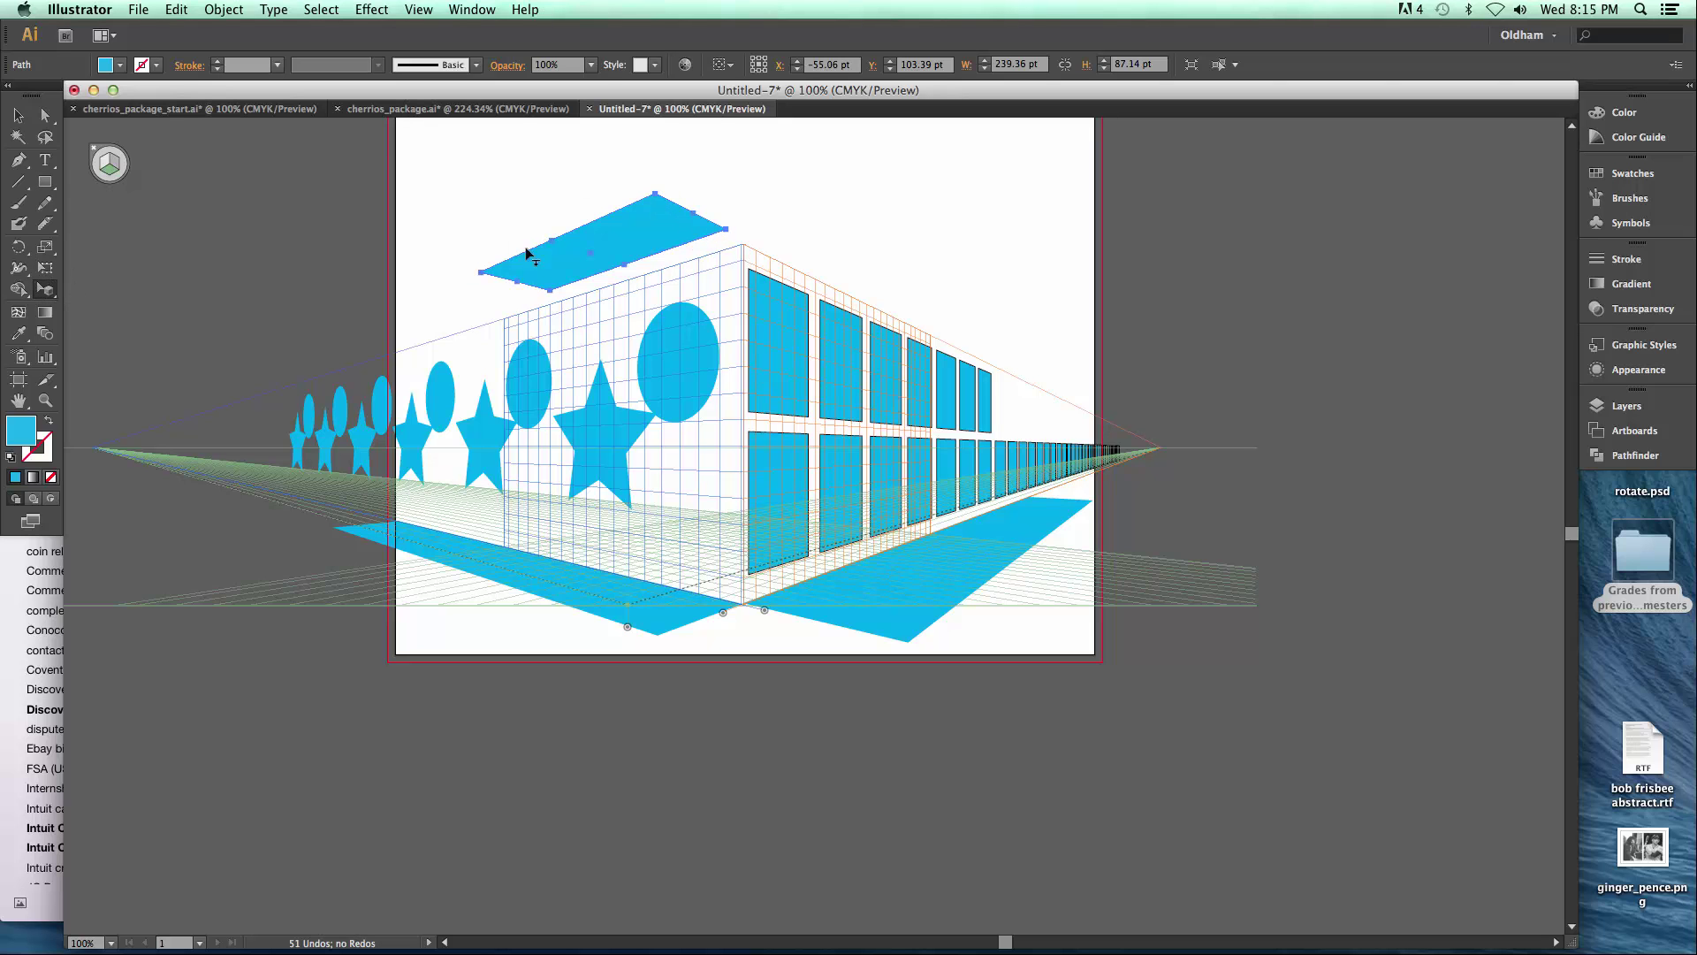
{"action": "left_click_drag", "start_coordinate": [551, 244], "coordinate": [410, 216]}
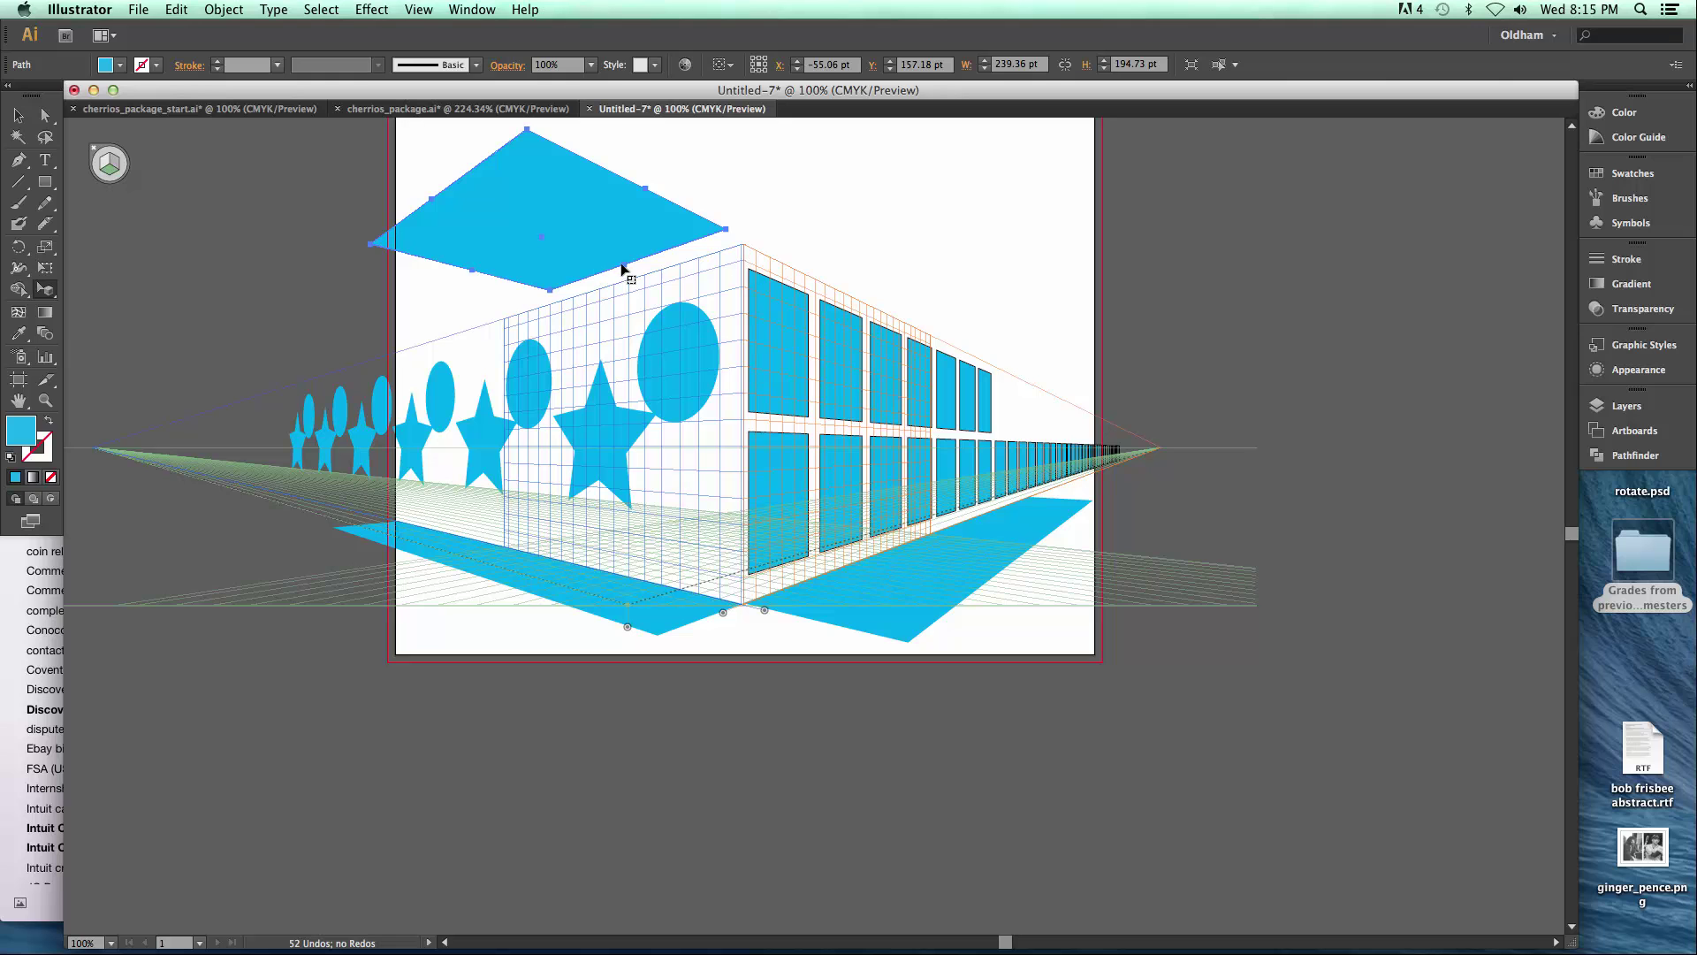
{"action": "left_click_drag", "start_coordinate": [662, 281], "coordinate": [784, 330]}
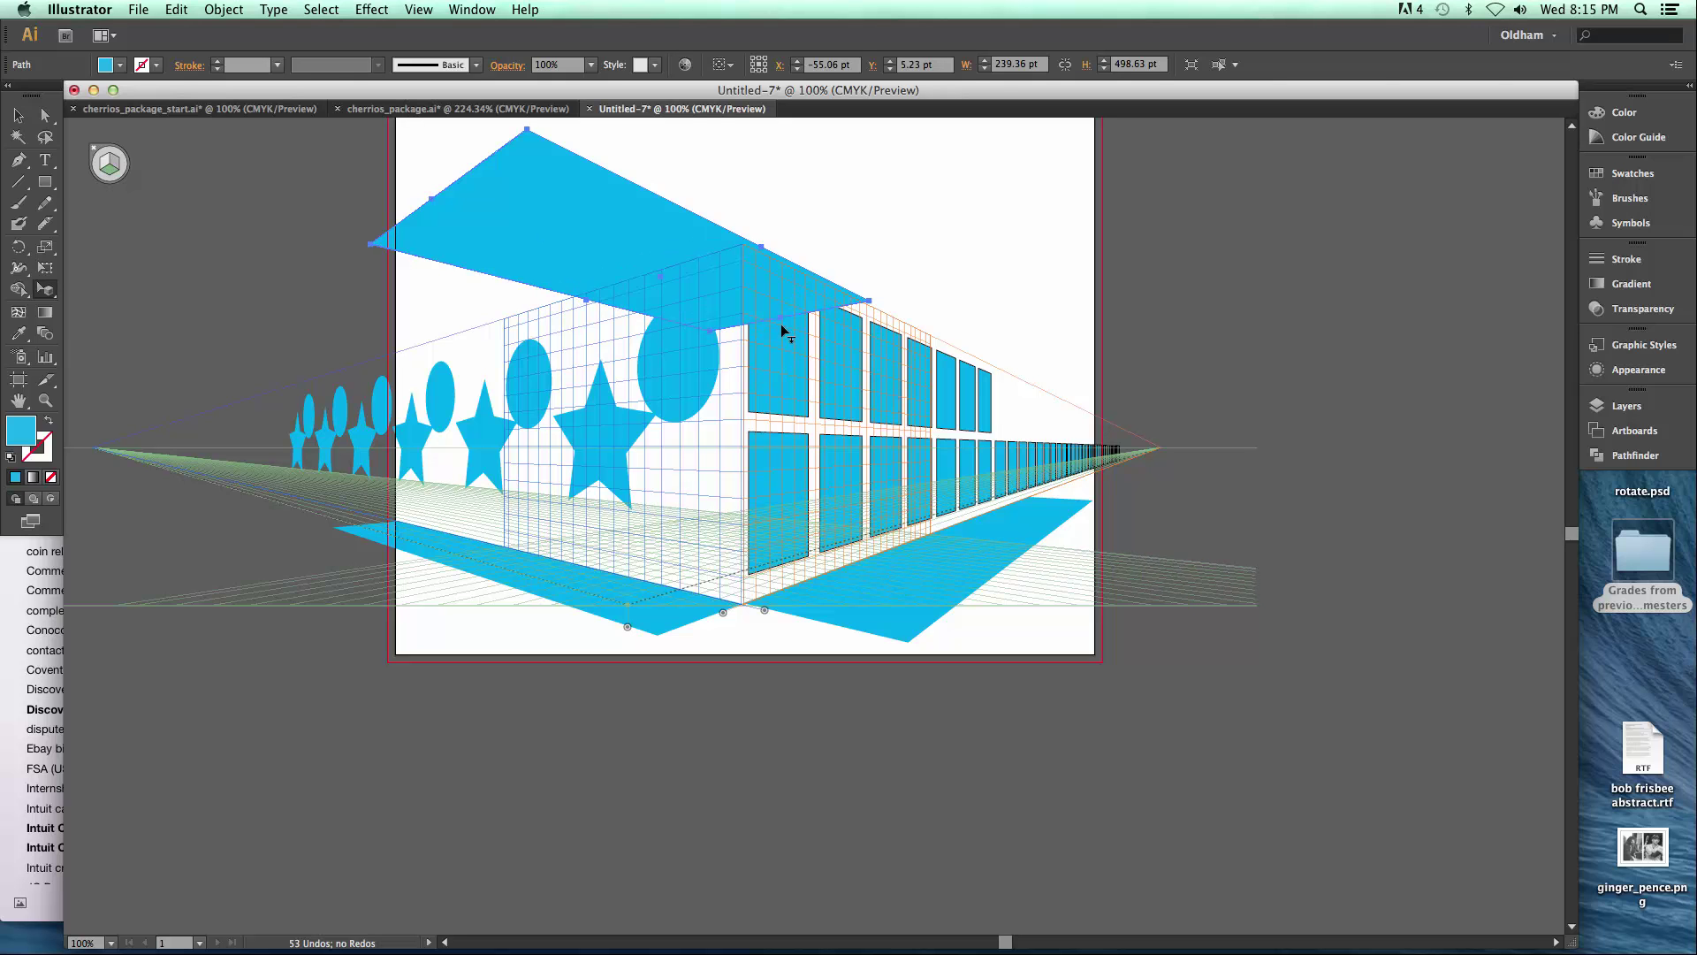
- Fill the roof rectangle with the teal swatch C=80 M=10 Y=45 K=0 and send it behind the ellipse and windows
{"action": "left_click", "coordinate": [120, 65]}
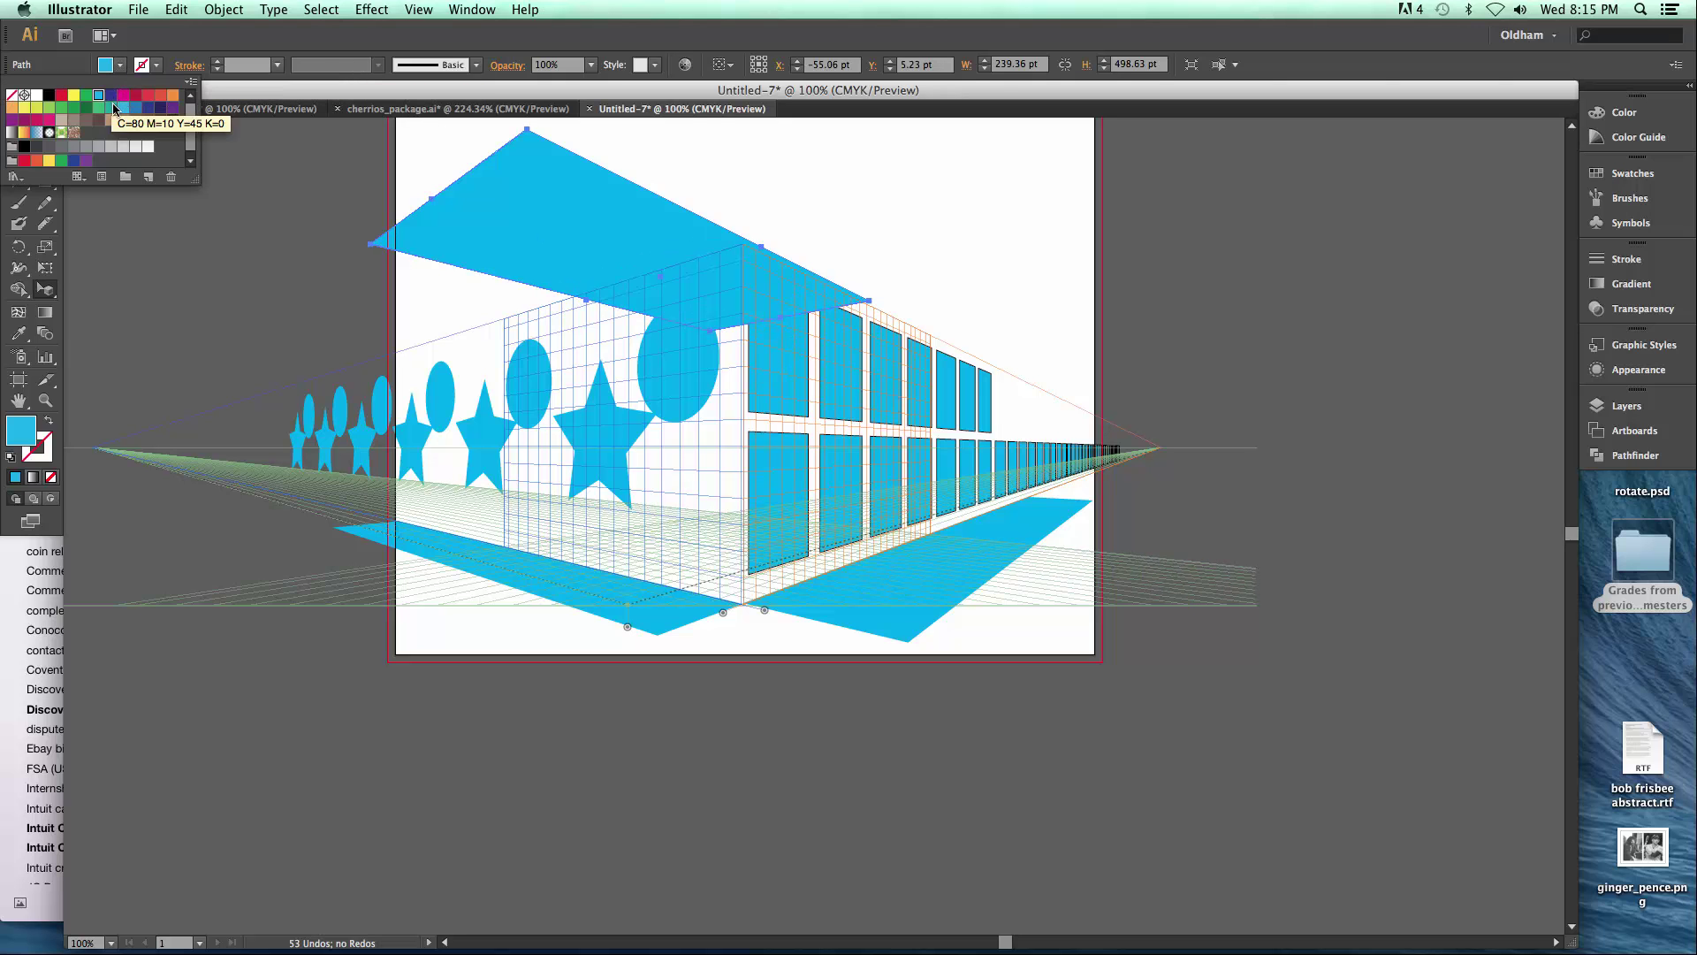
{"action": "left_click", "coordinate": [111, 108]}
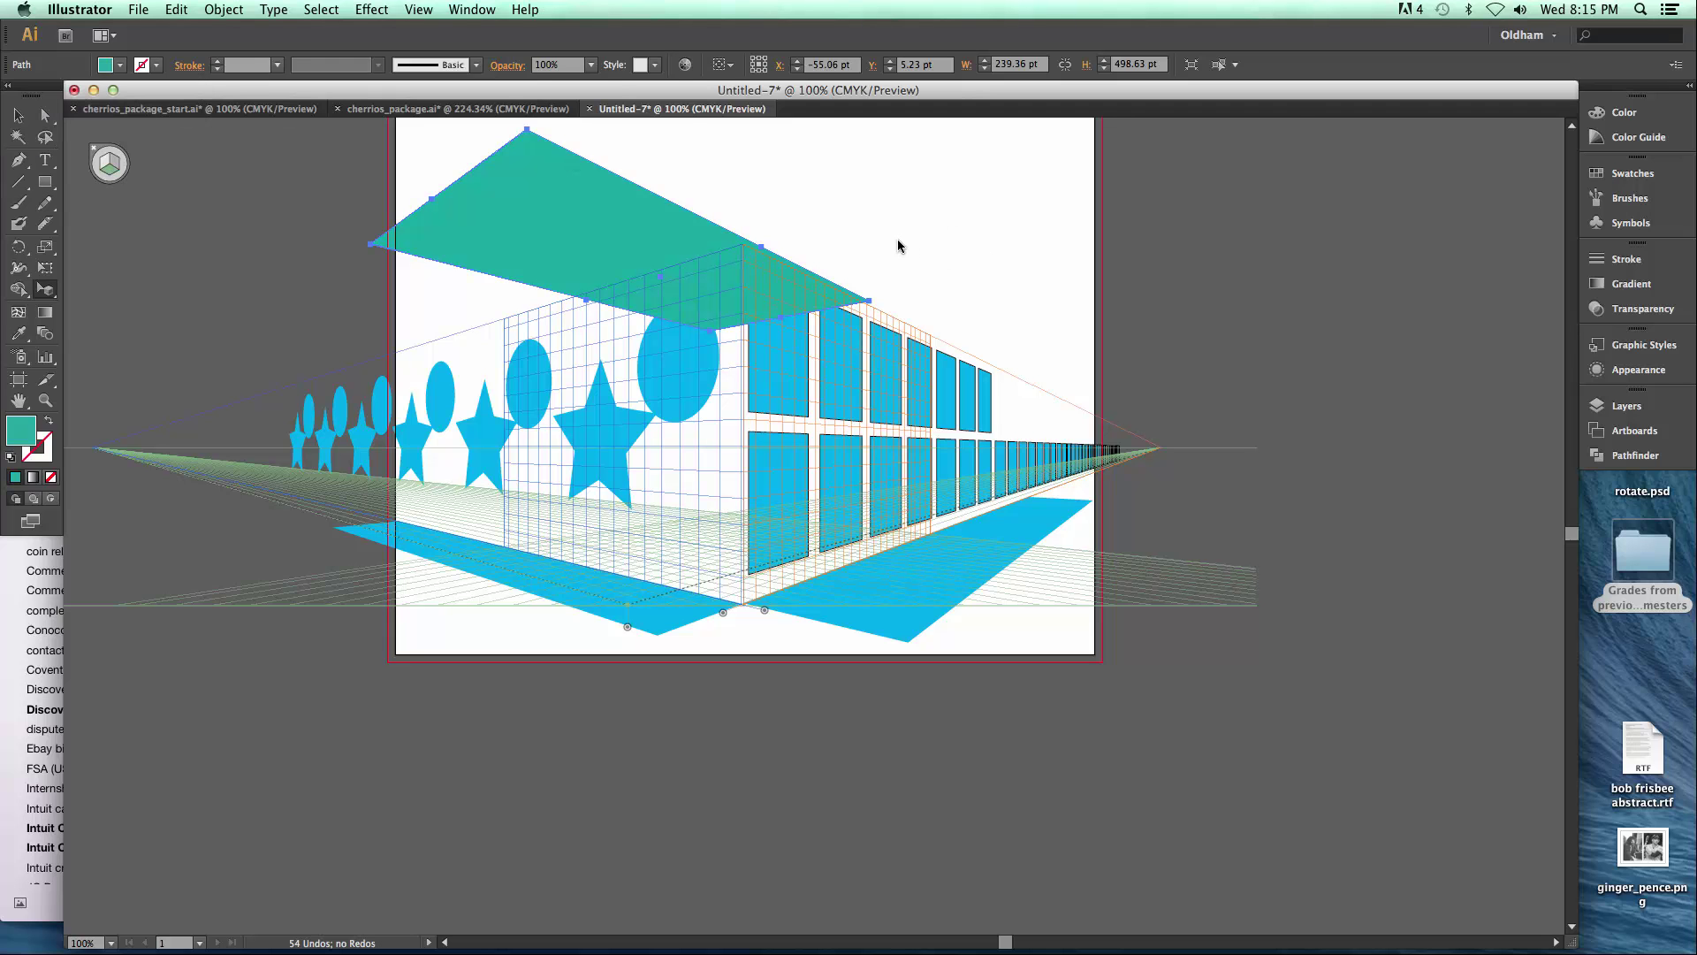
{"action": "left_click", "coordinate": [604, 234]}
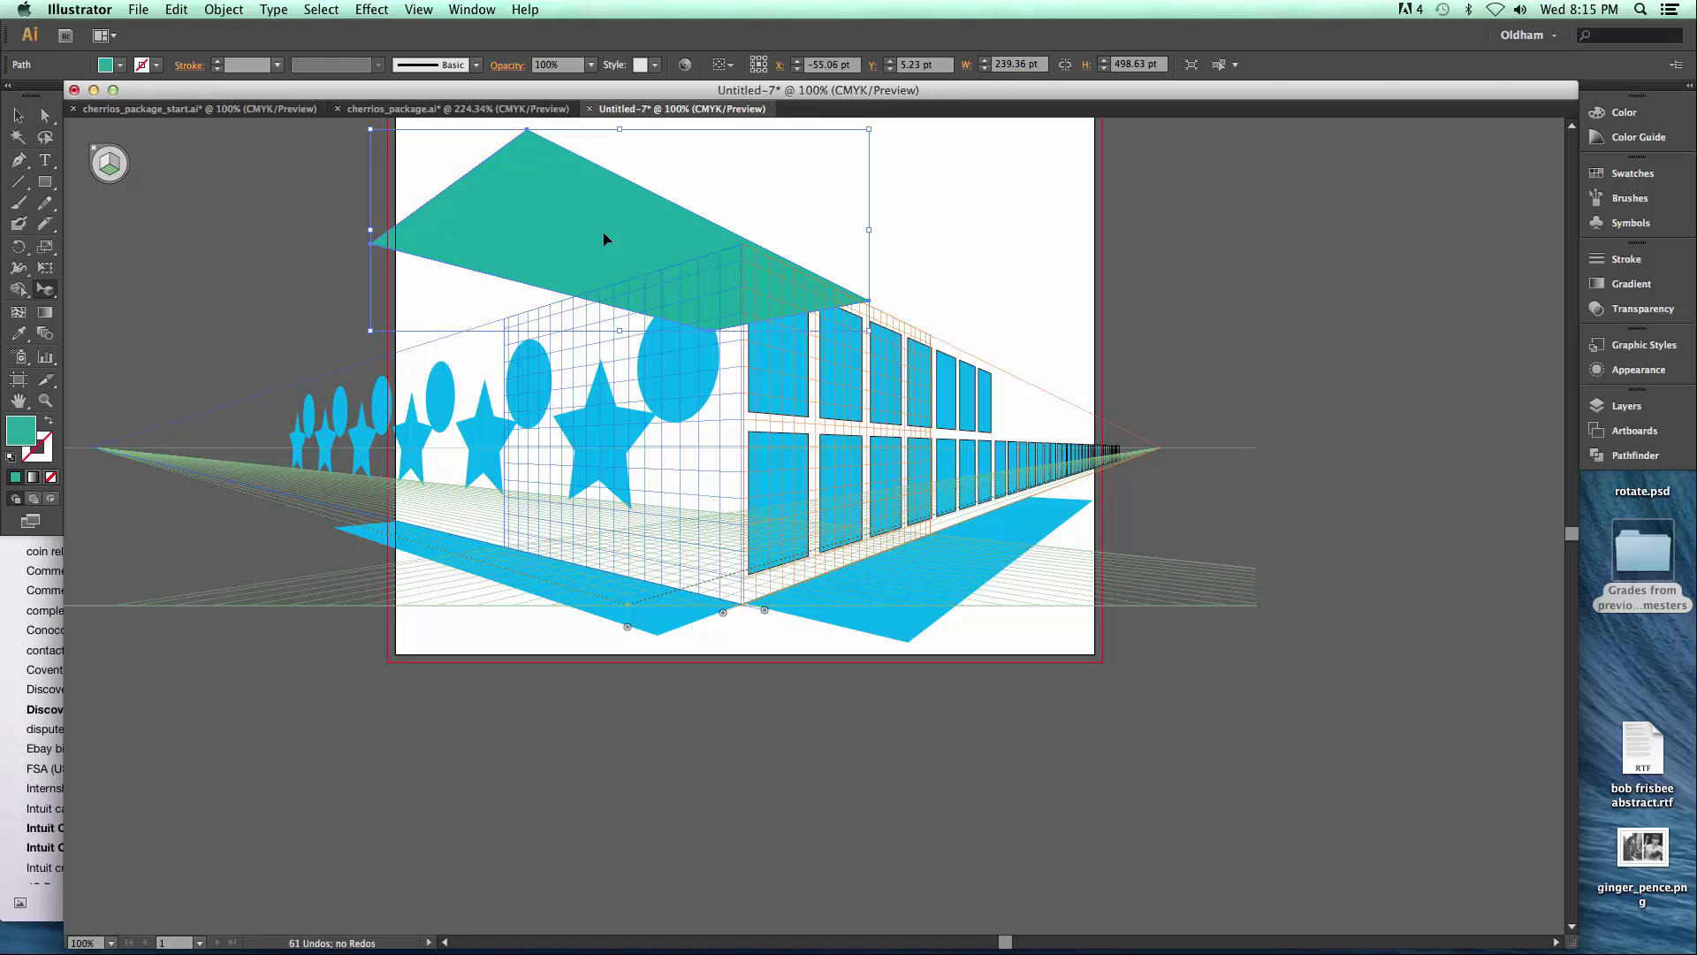
{"action": "left_click", "coordinate": [604, 239]}
{"action": "left_click", "coordinate": [604, 239]}
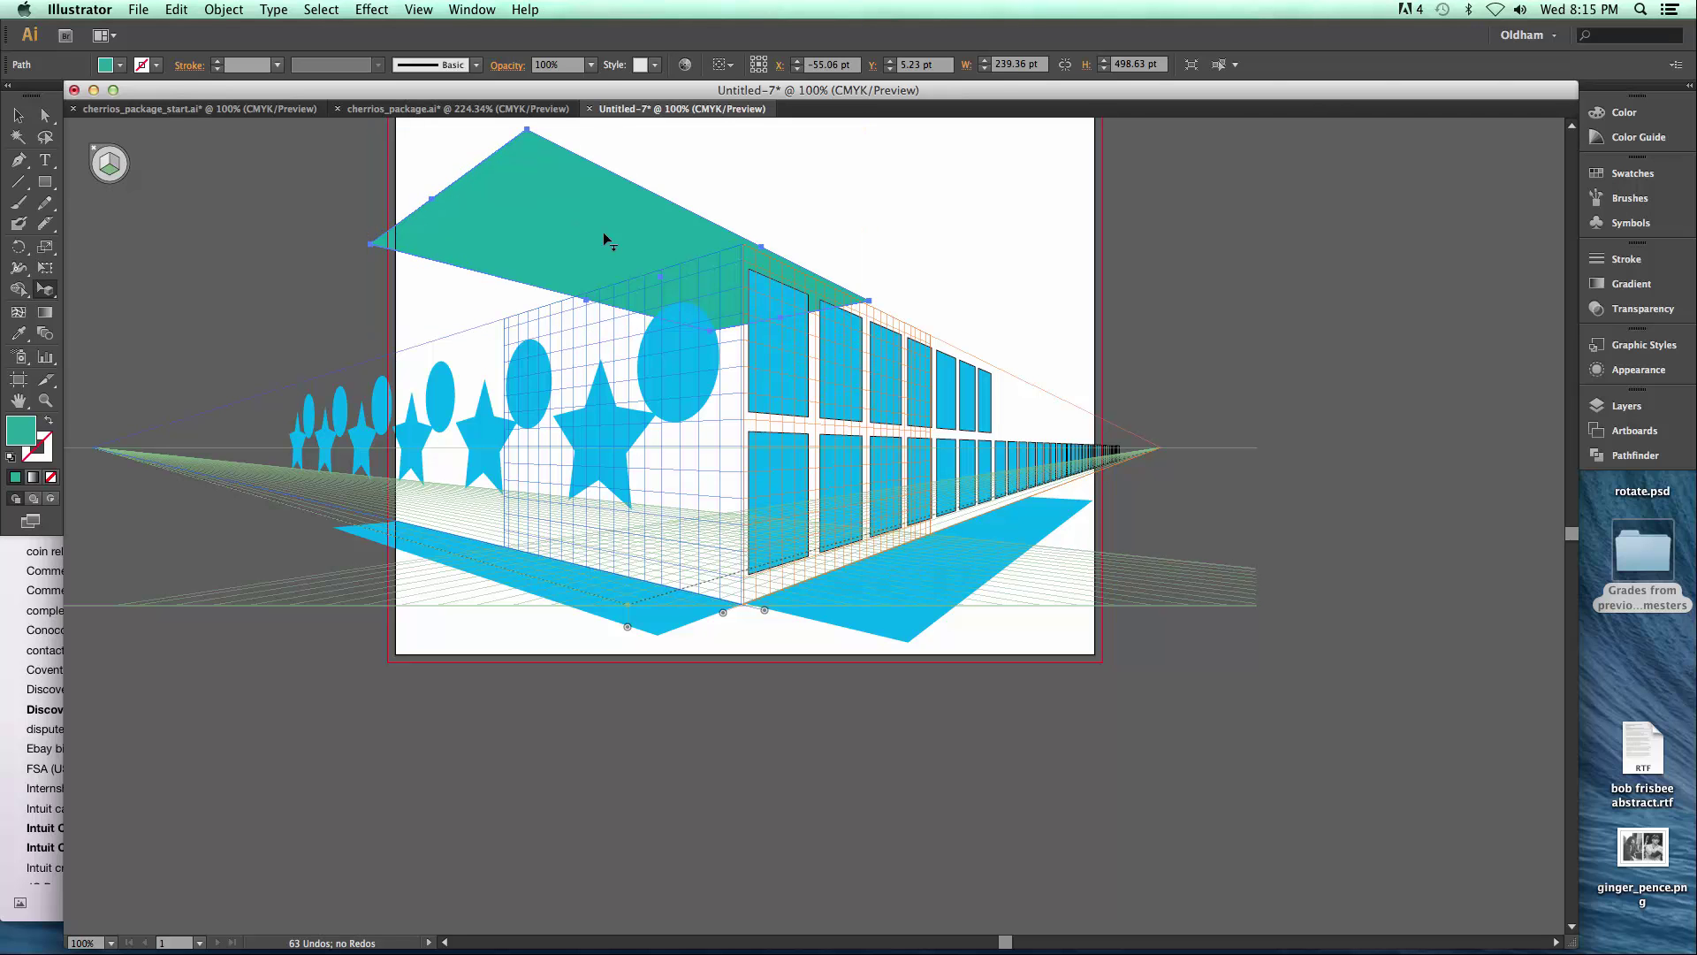
{"action": "left_click", "coordinate": [766, 191]}
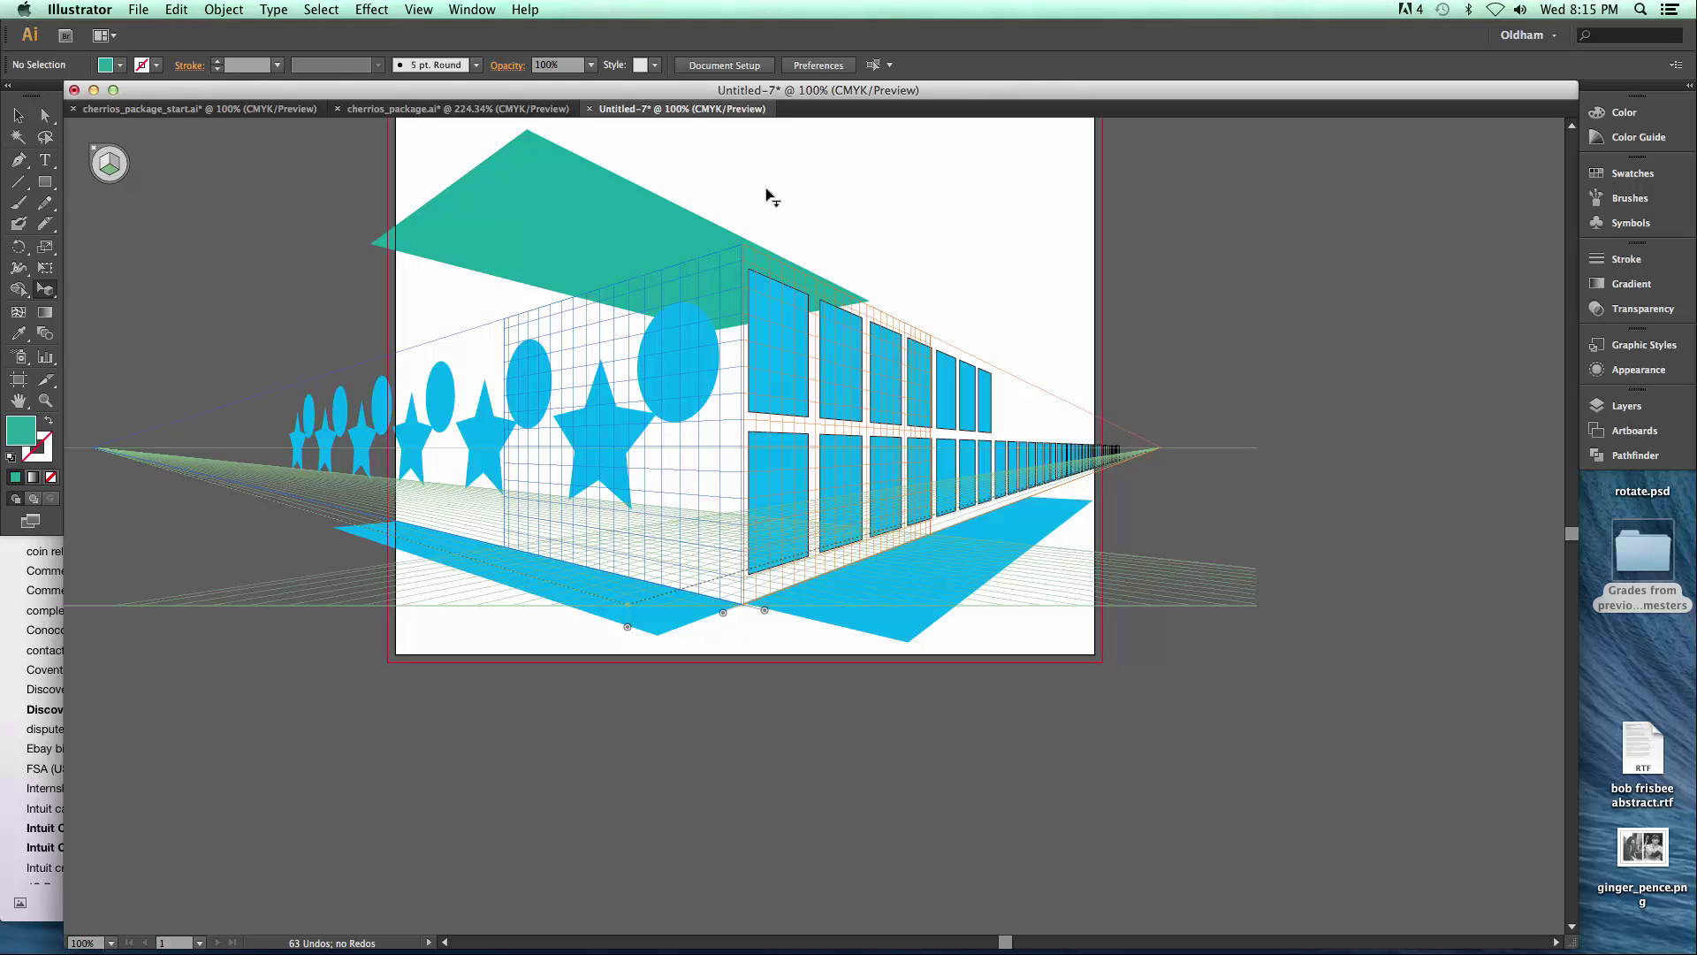
- Toggle the perspective grid to compare the artwork with and without it, and leave the grid hidden
{"action": "key", "text": "super+shift+i"}
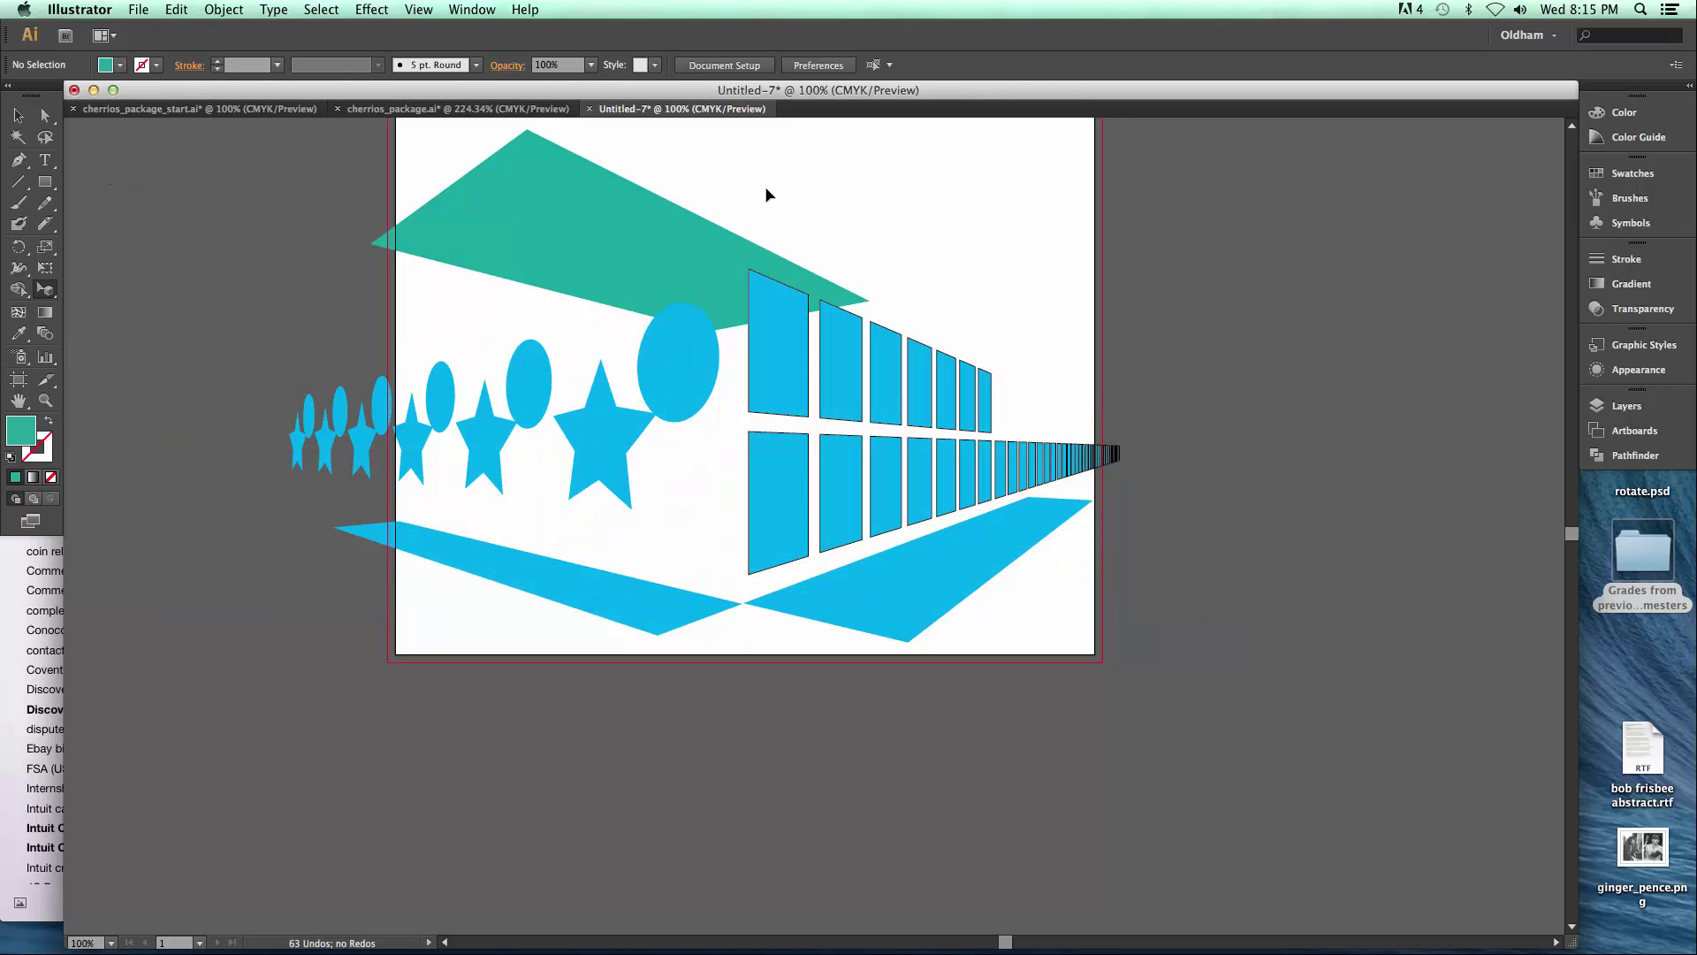
{"action": "key", "text": "super+shift+i"}
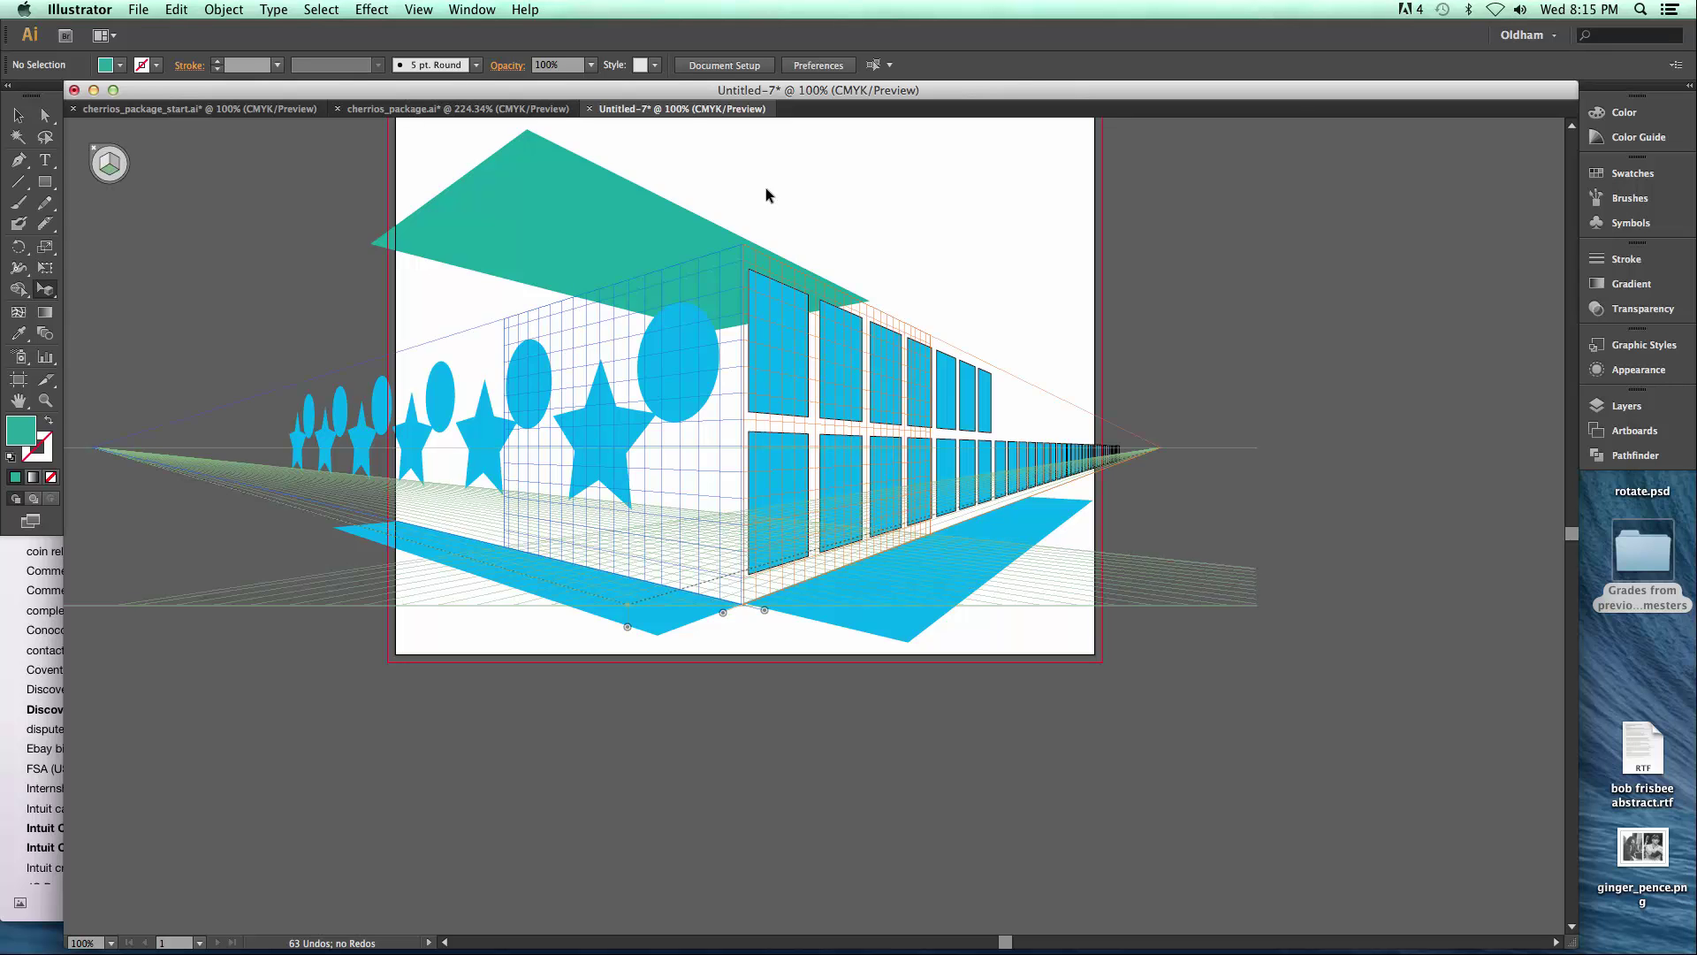
{"action": "key", "text": "super+shift+i"}
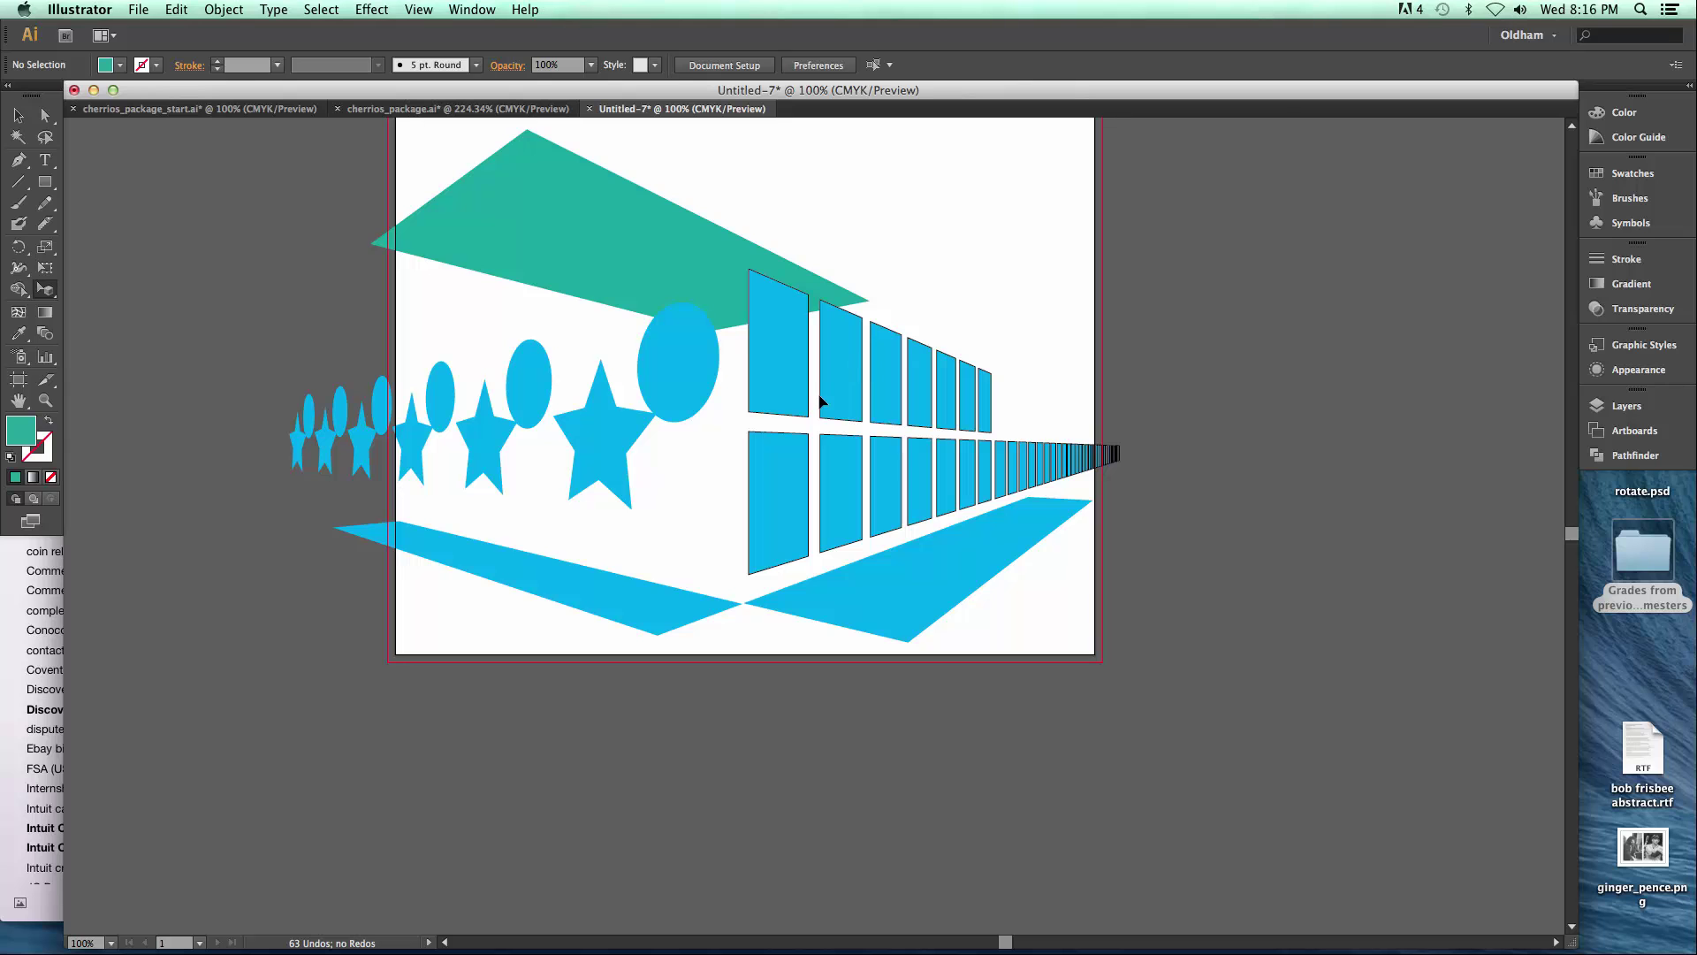
{"action": "key", "text": "super+Tab"}
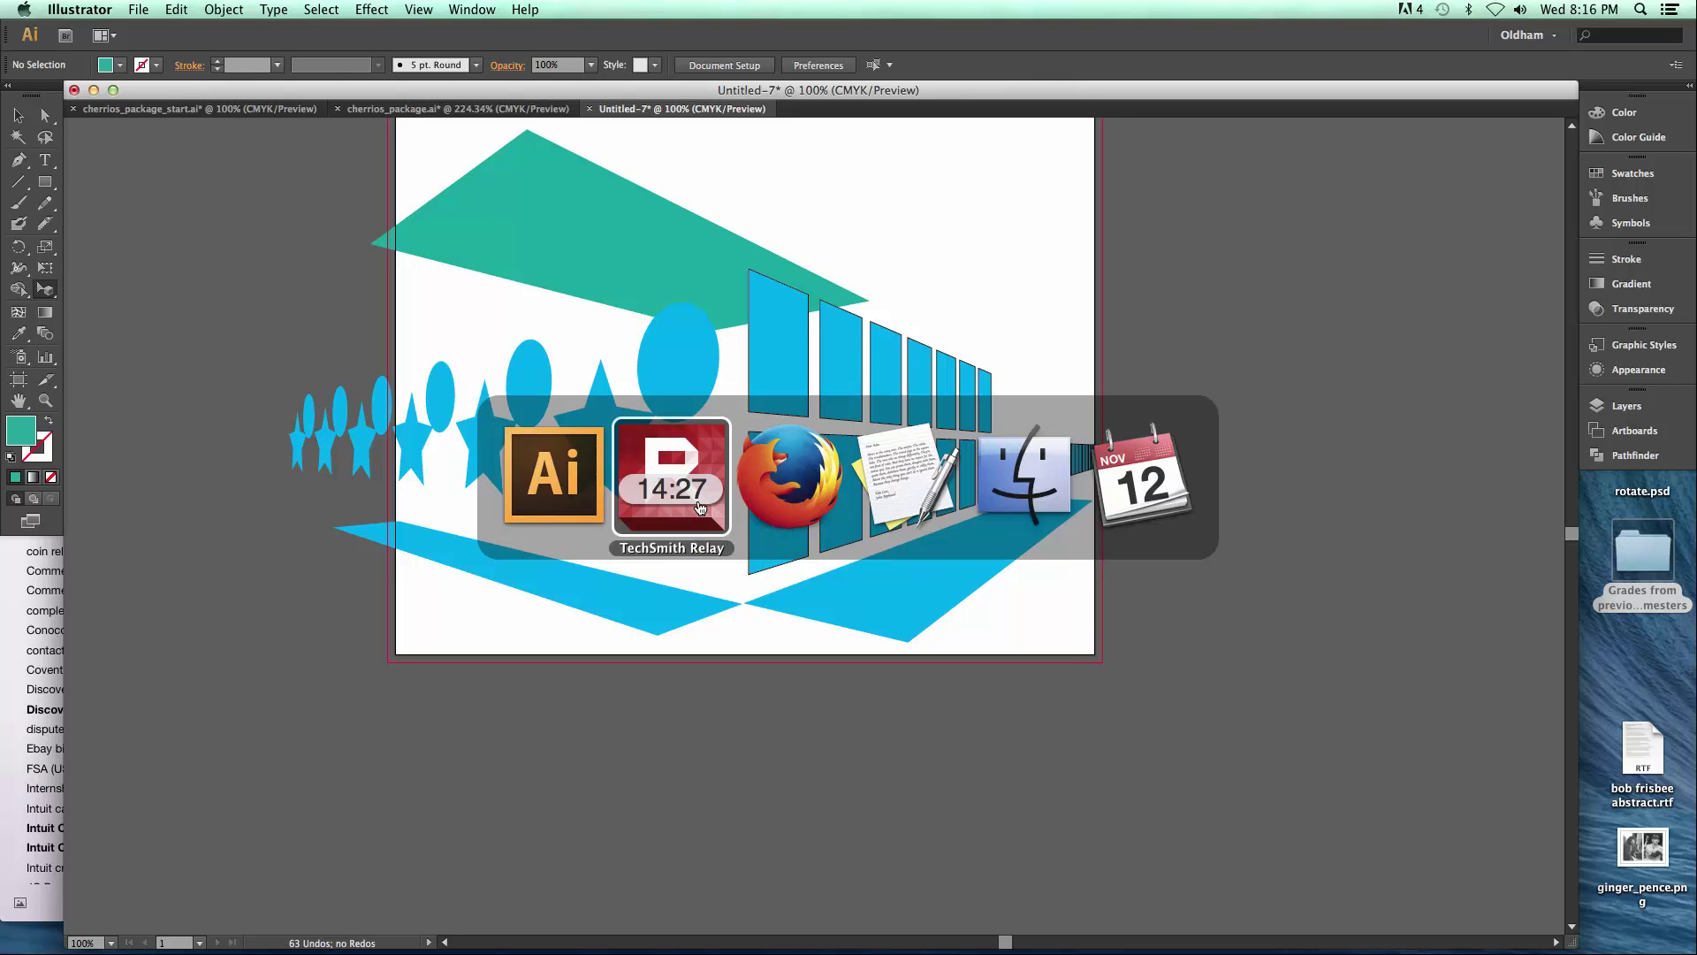
{"action": "left_click", "coordinate": [704, 716]}
{"action": "key", "text": "super+Tab"}
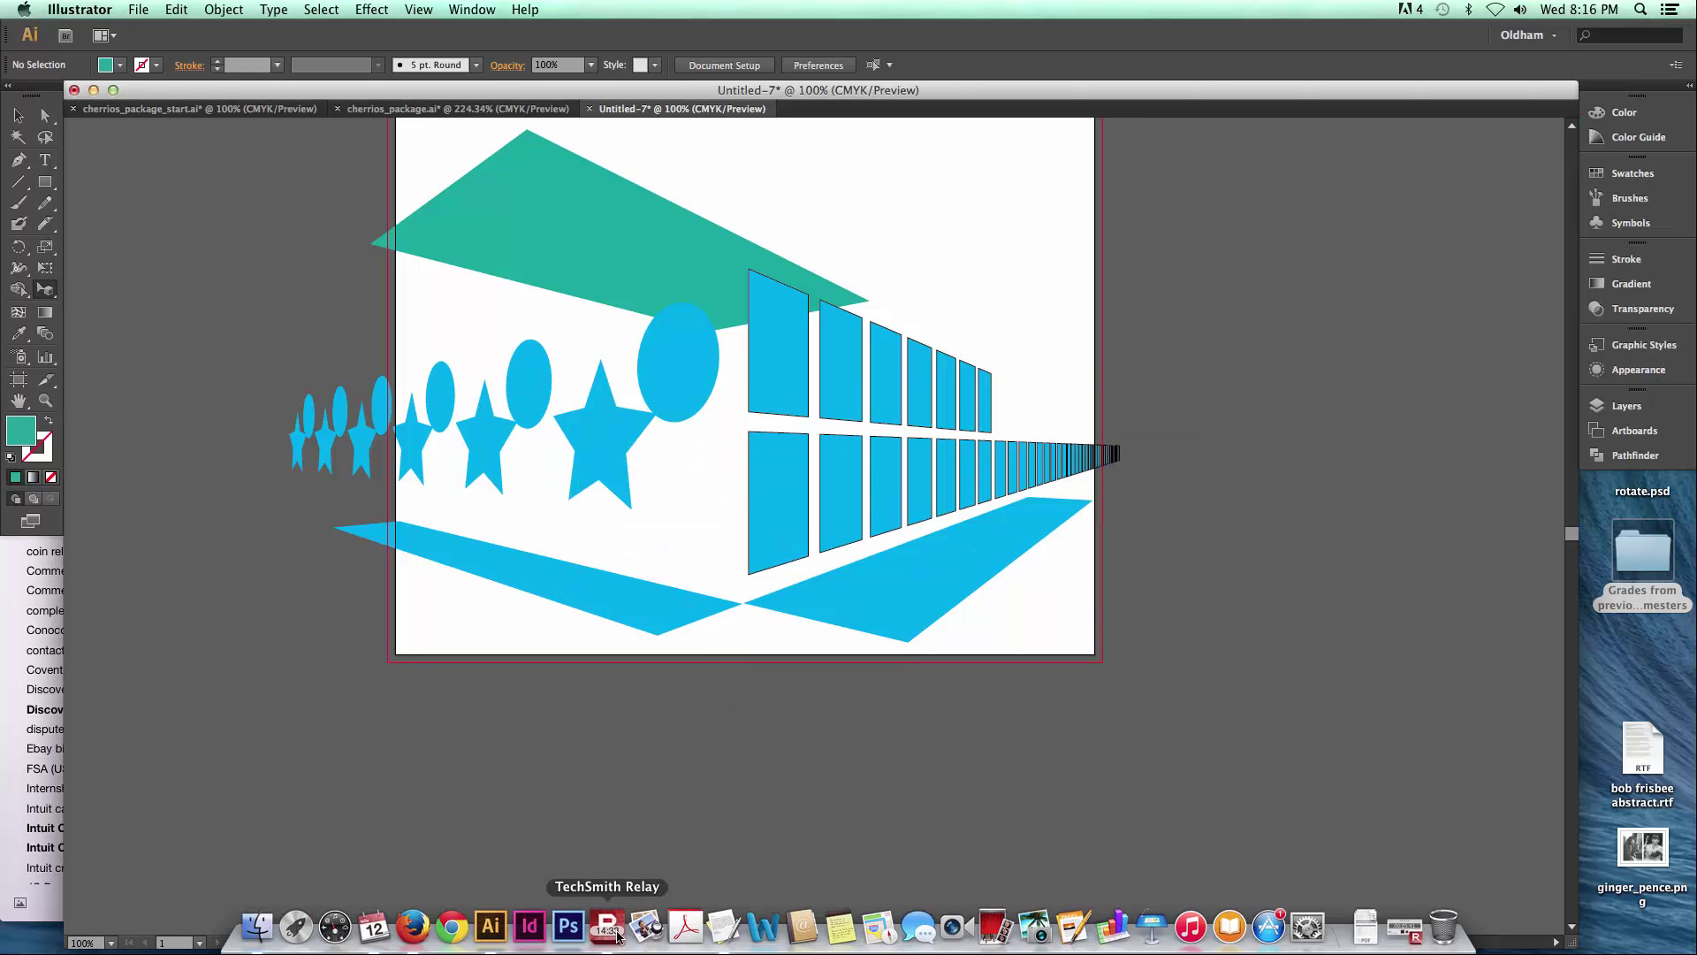
{"action": "left_click", "coordinate": [617, 936]}
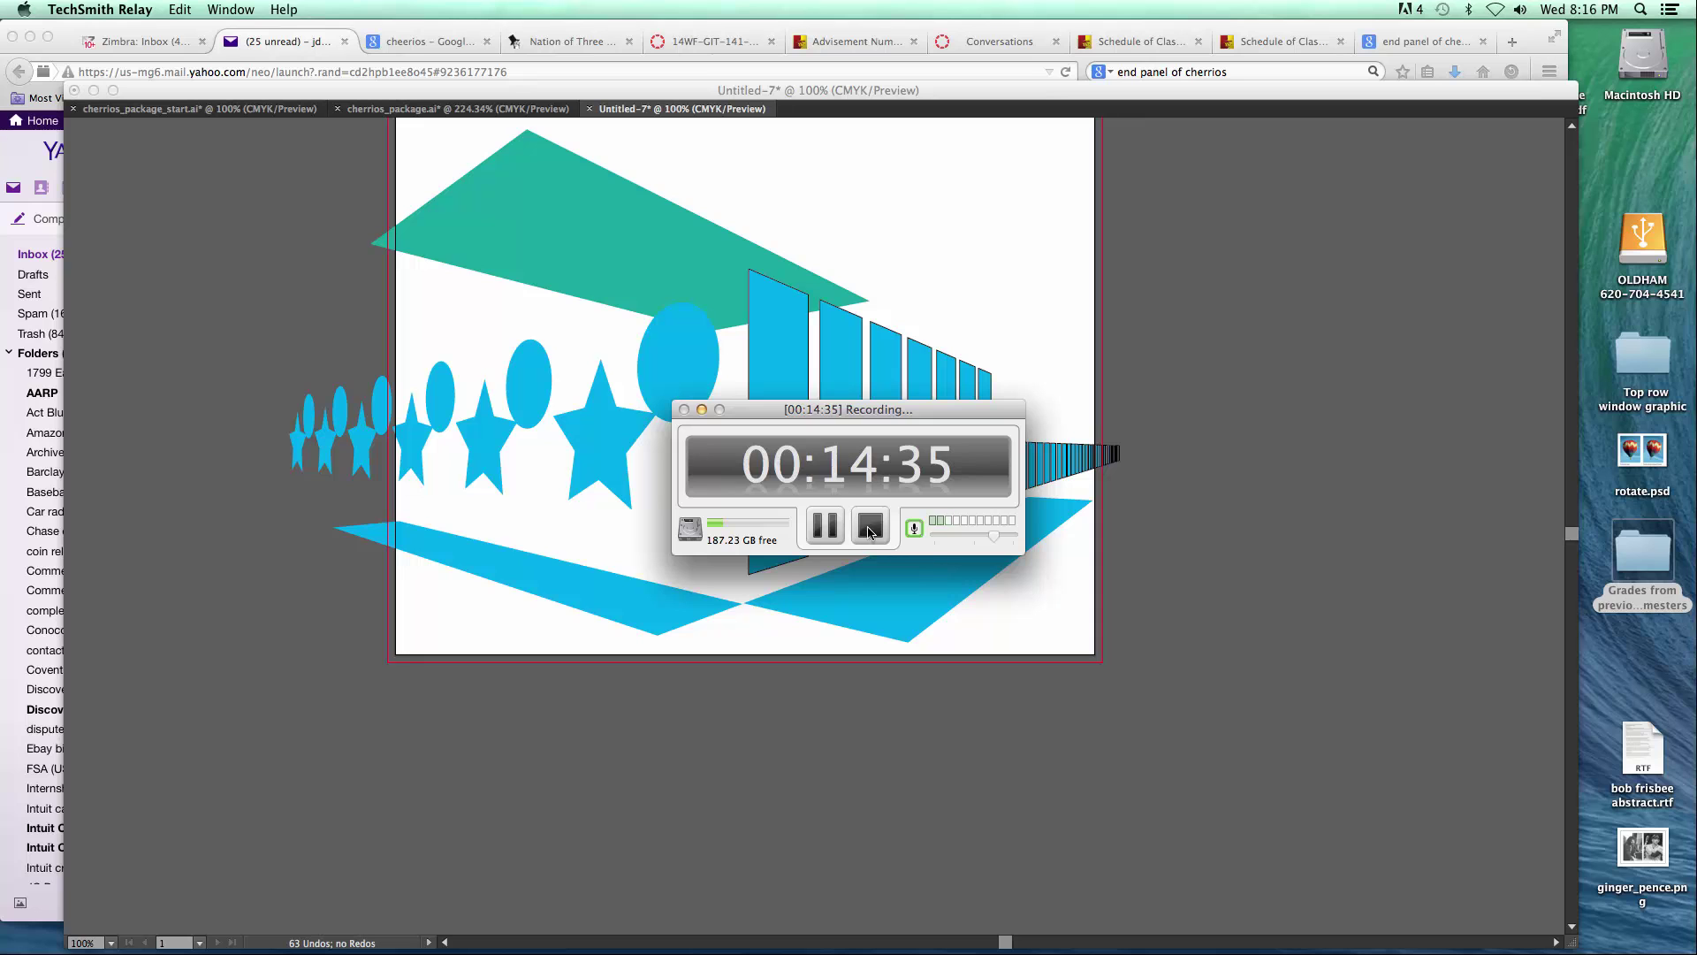